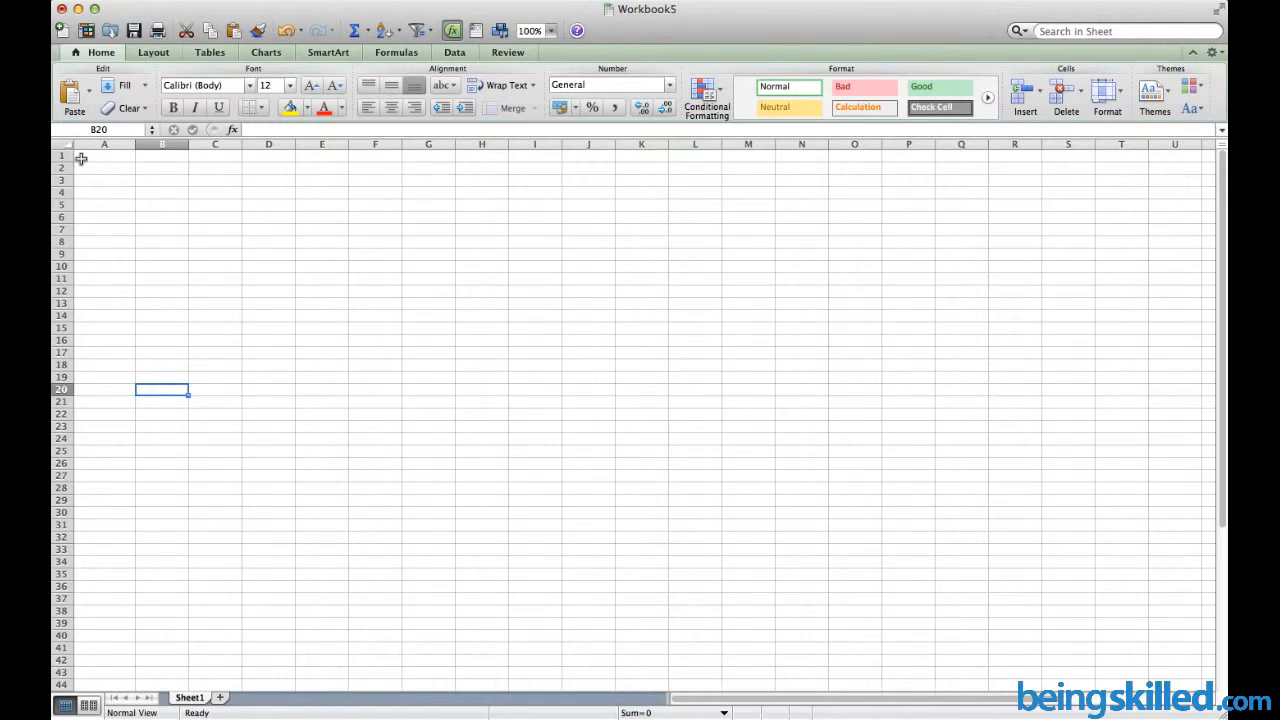
Select cell A1 and zoom the Workbook5 sheet to 200%
click(78, 156)
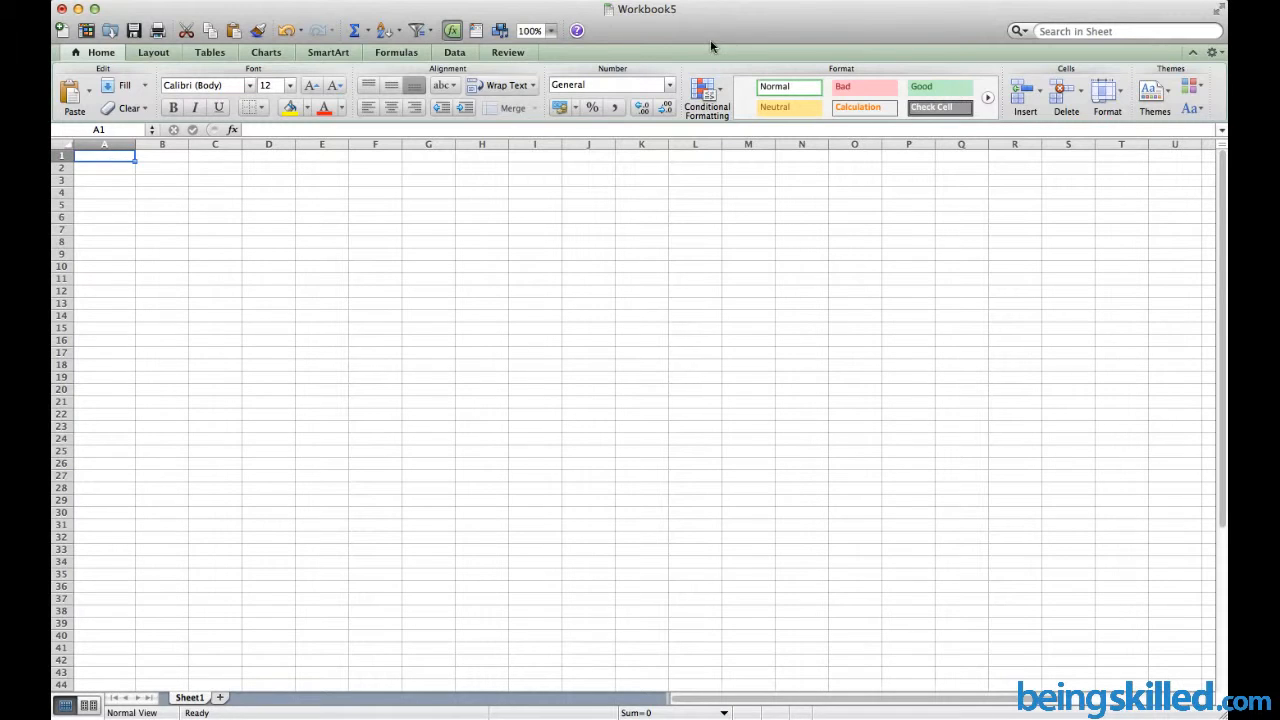
click(550, 34)
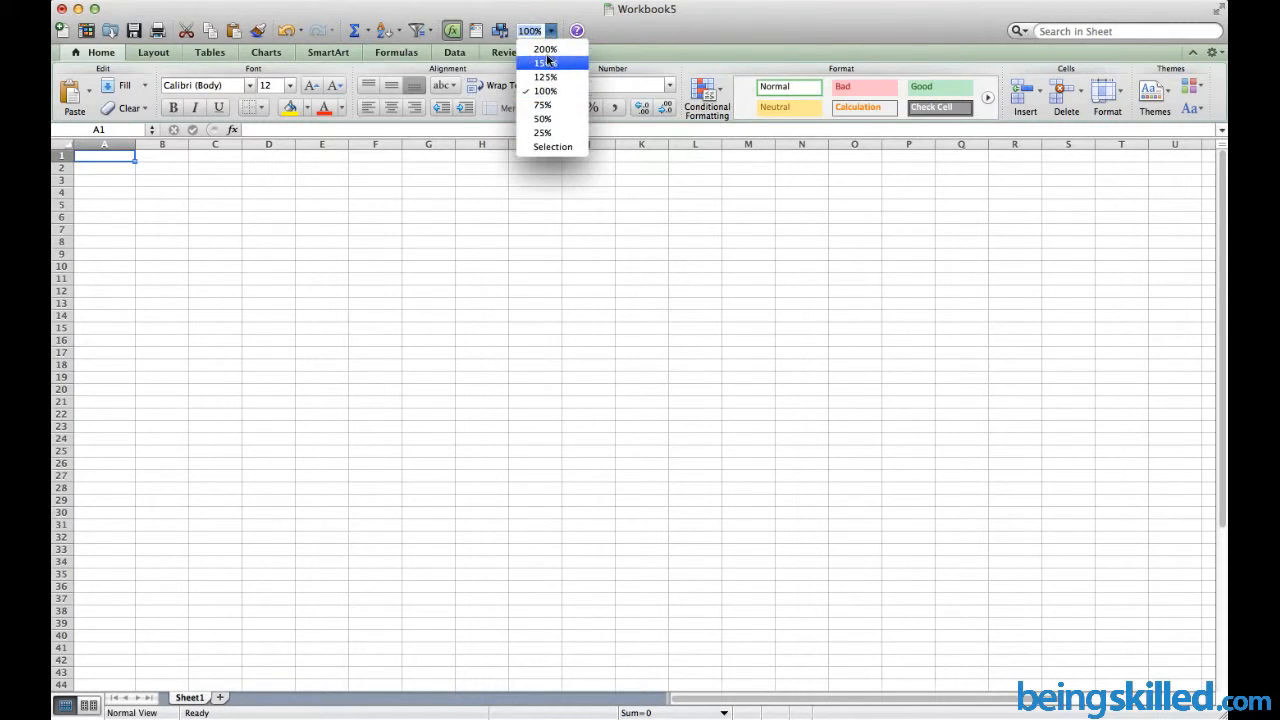
click(546, 50)
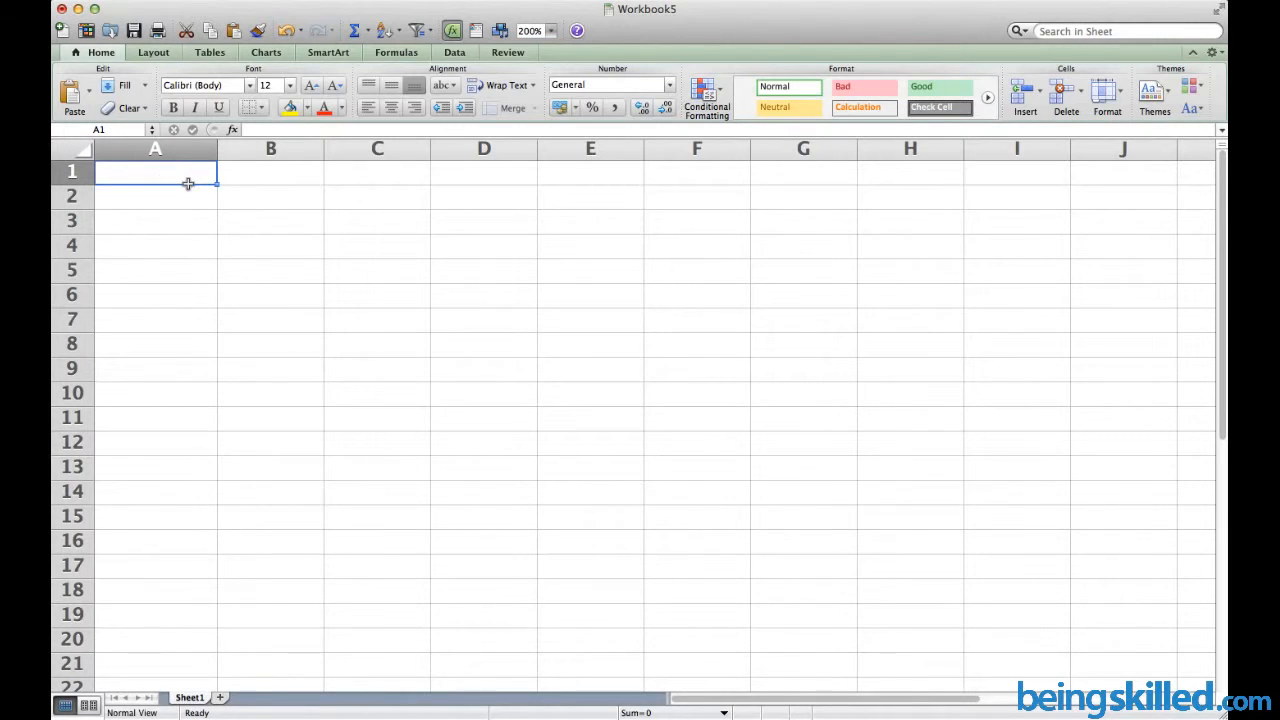
click(390, 212)
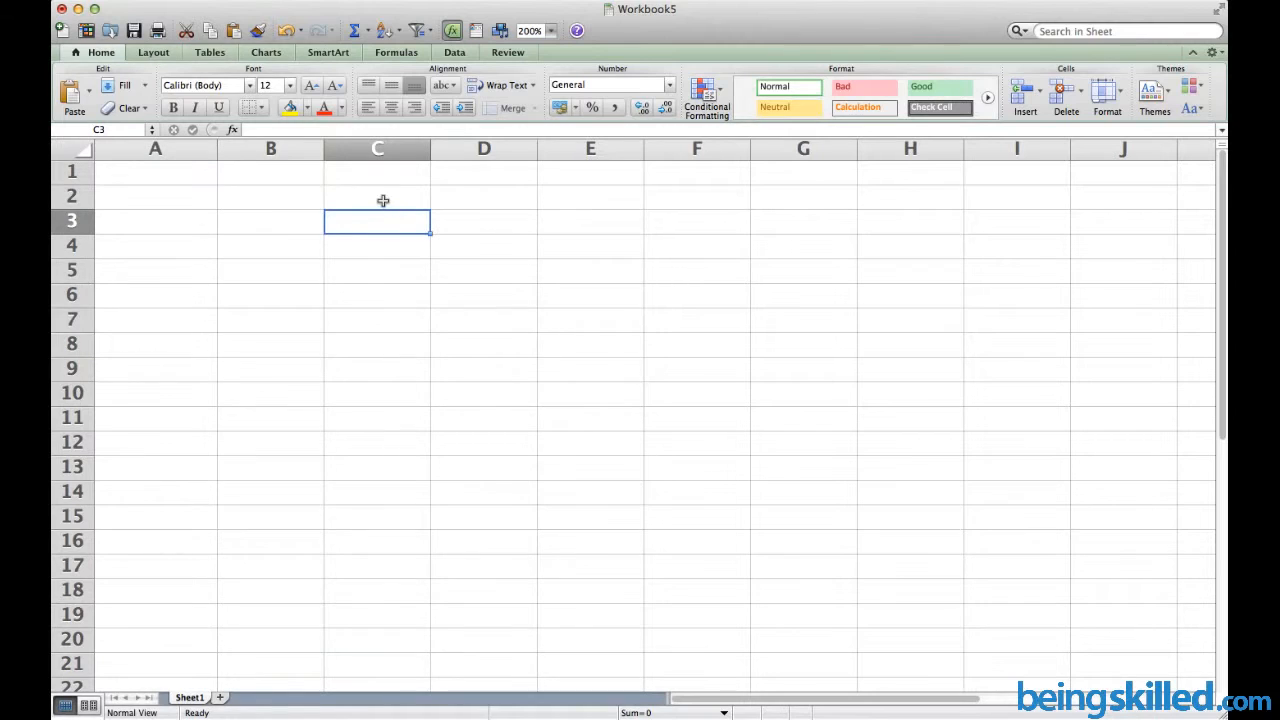
click(383, 201)
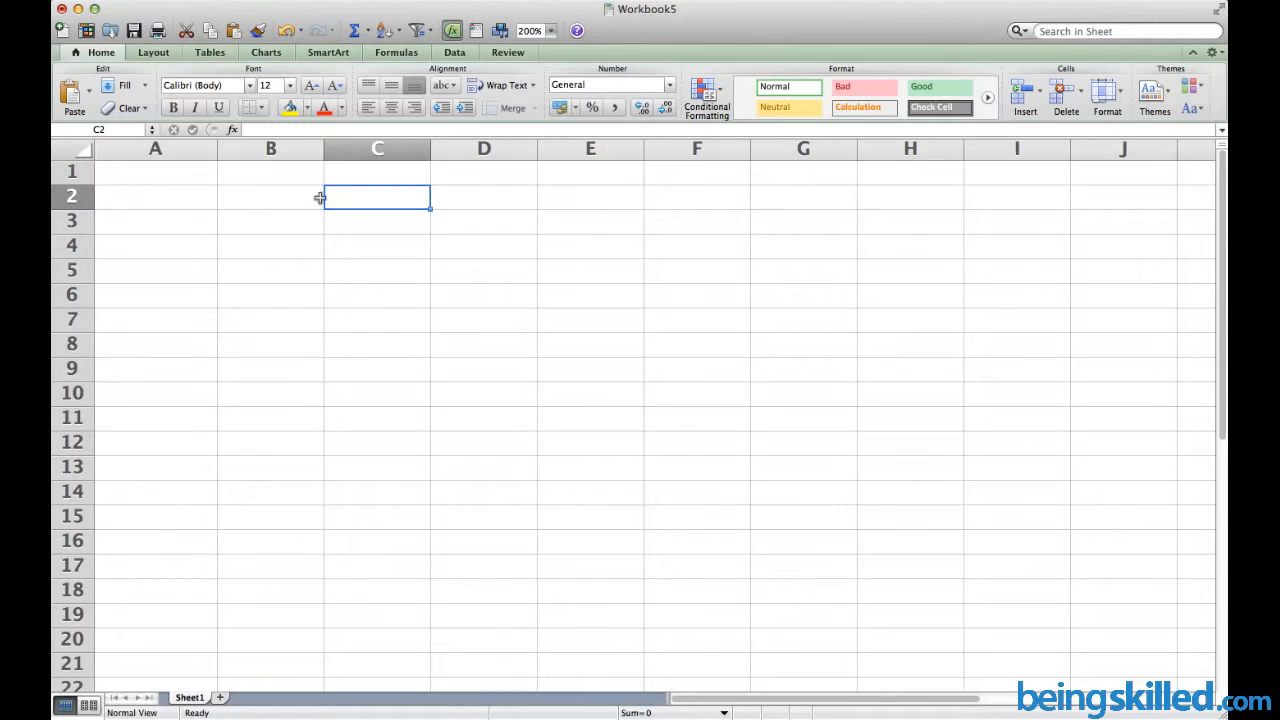
click(589, 298)
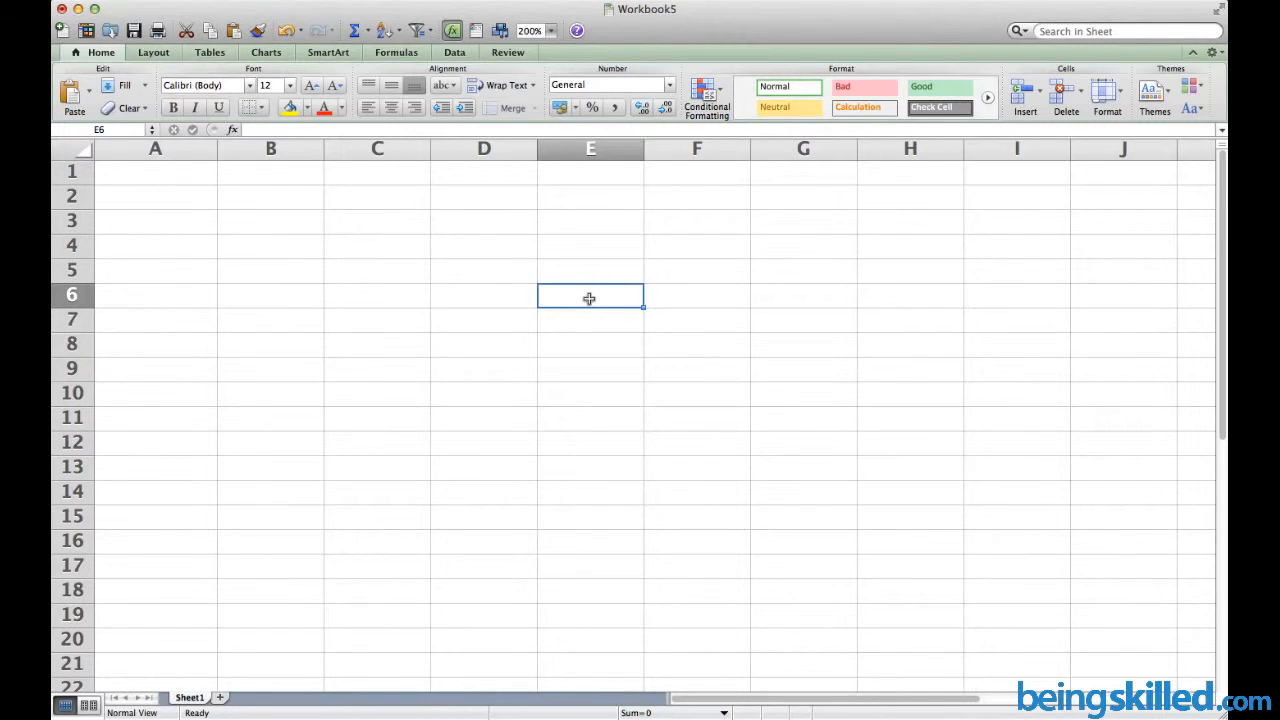
click(777, 339)
click(873, 541)
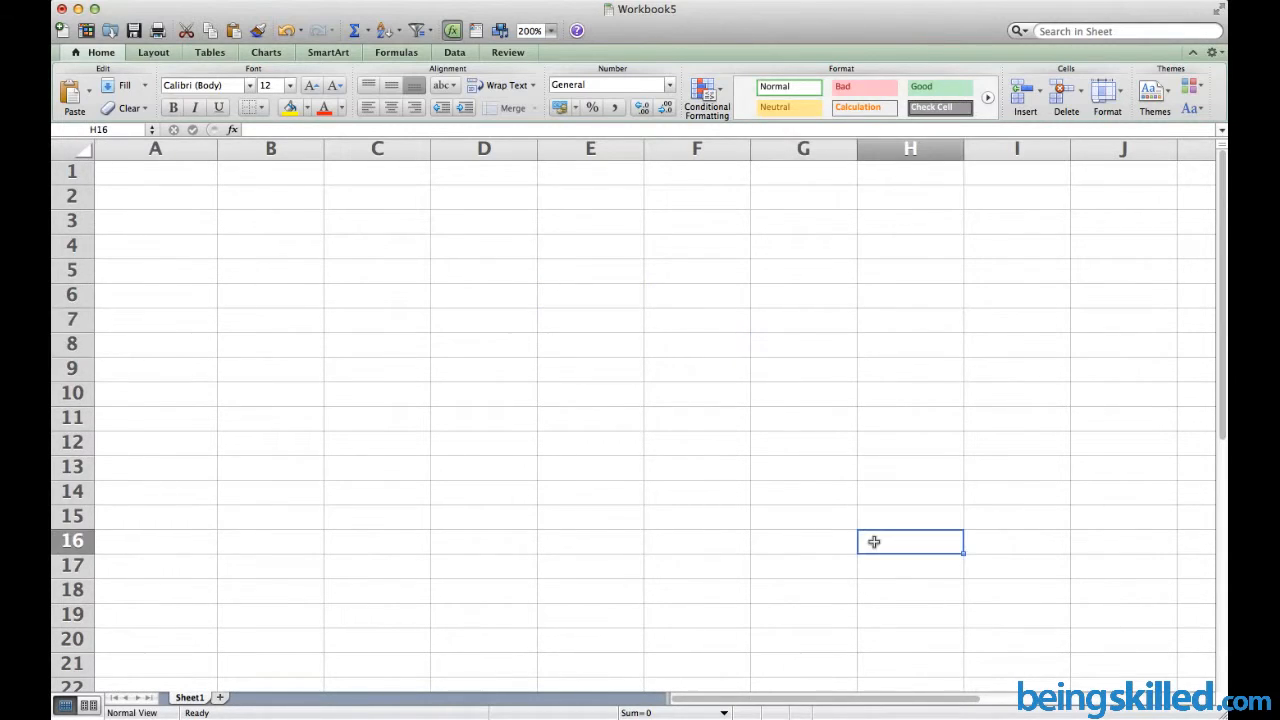
click(1002, 371)
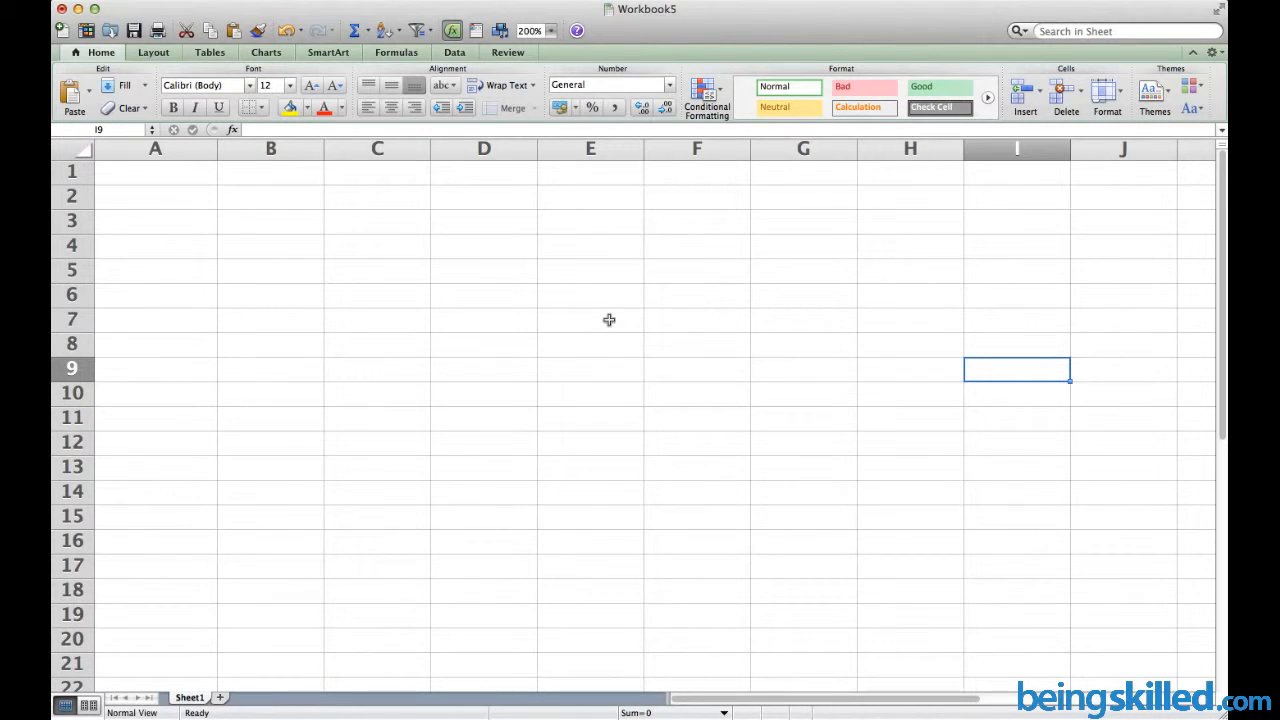
click(379, 242)
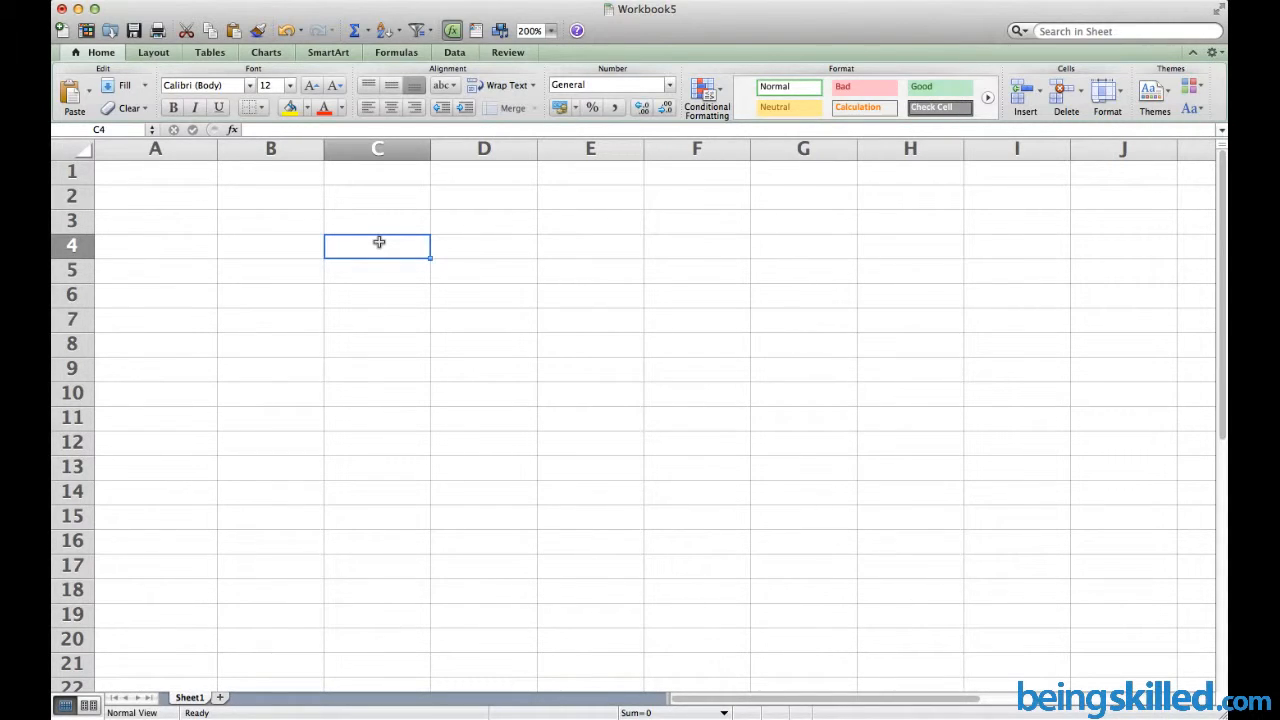
Enter Hello in cell C4
double_click(379, 242)
text(Hello)
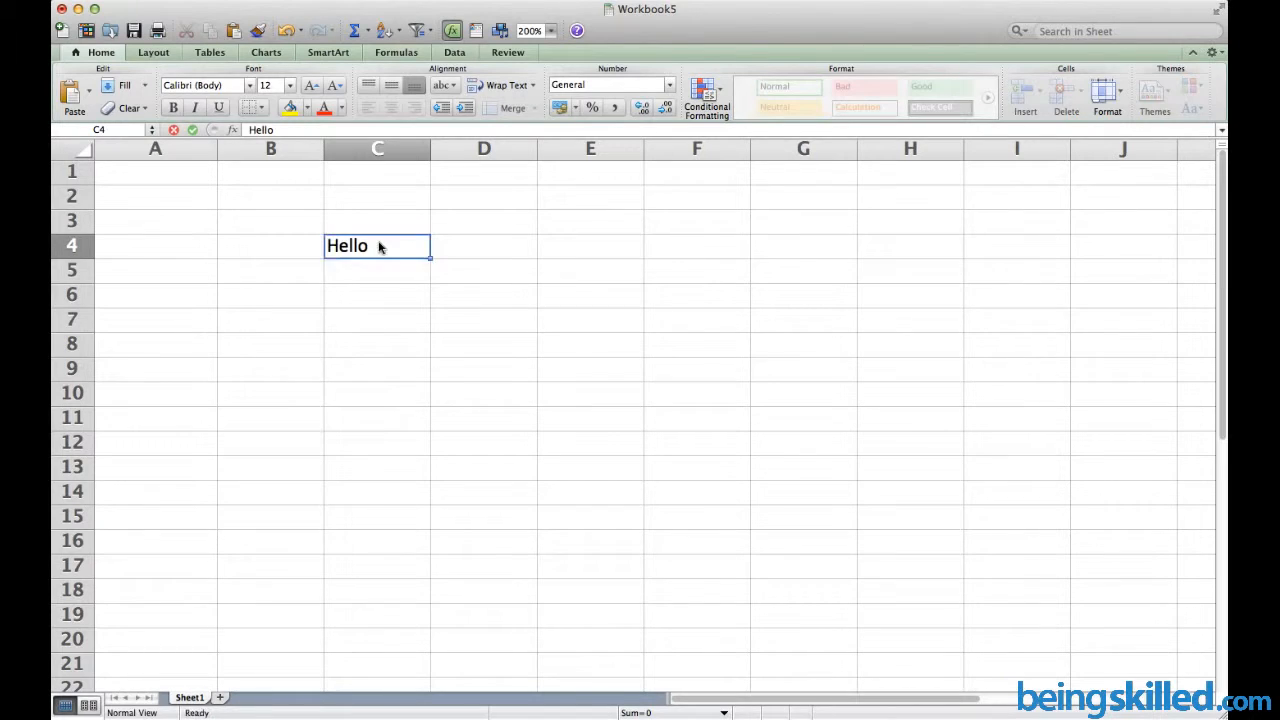
key(Return)
click(379, 247)
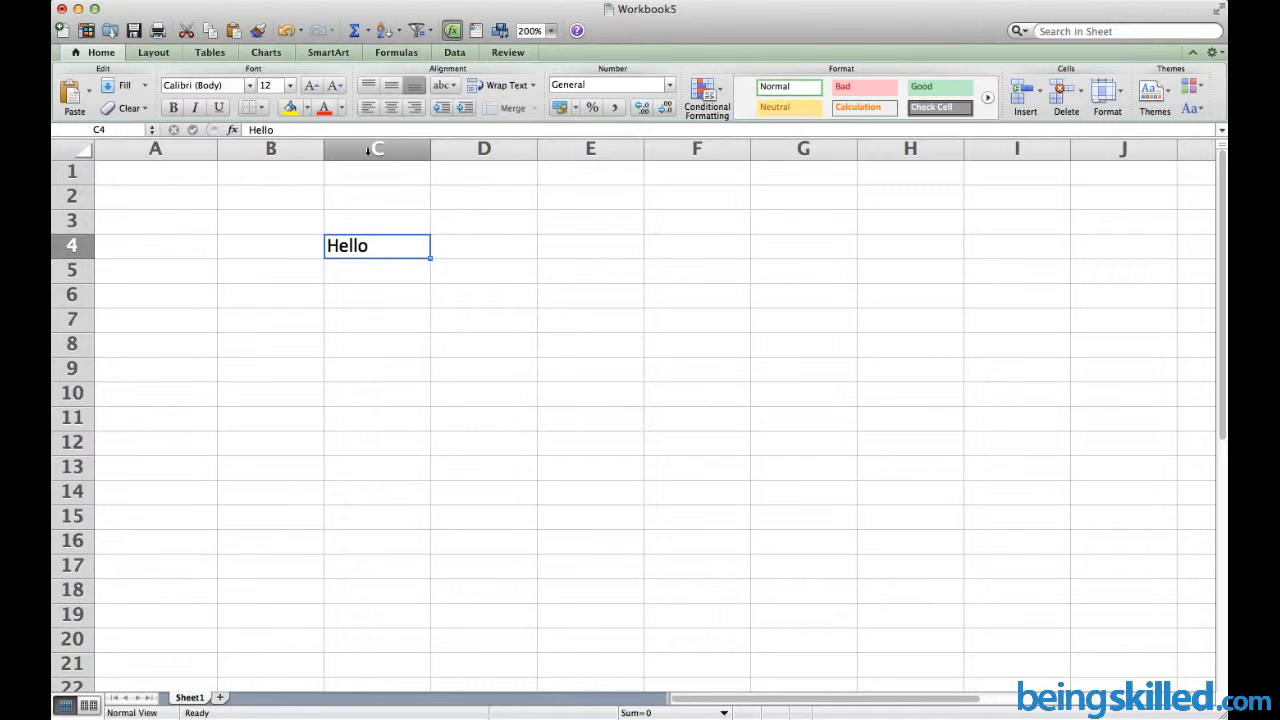
Change C4 to Hello123, then correct it back to Hello in the formula bar
double_click(394, 251)
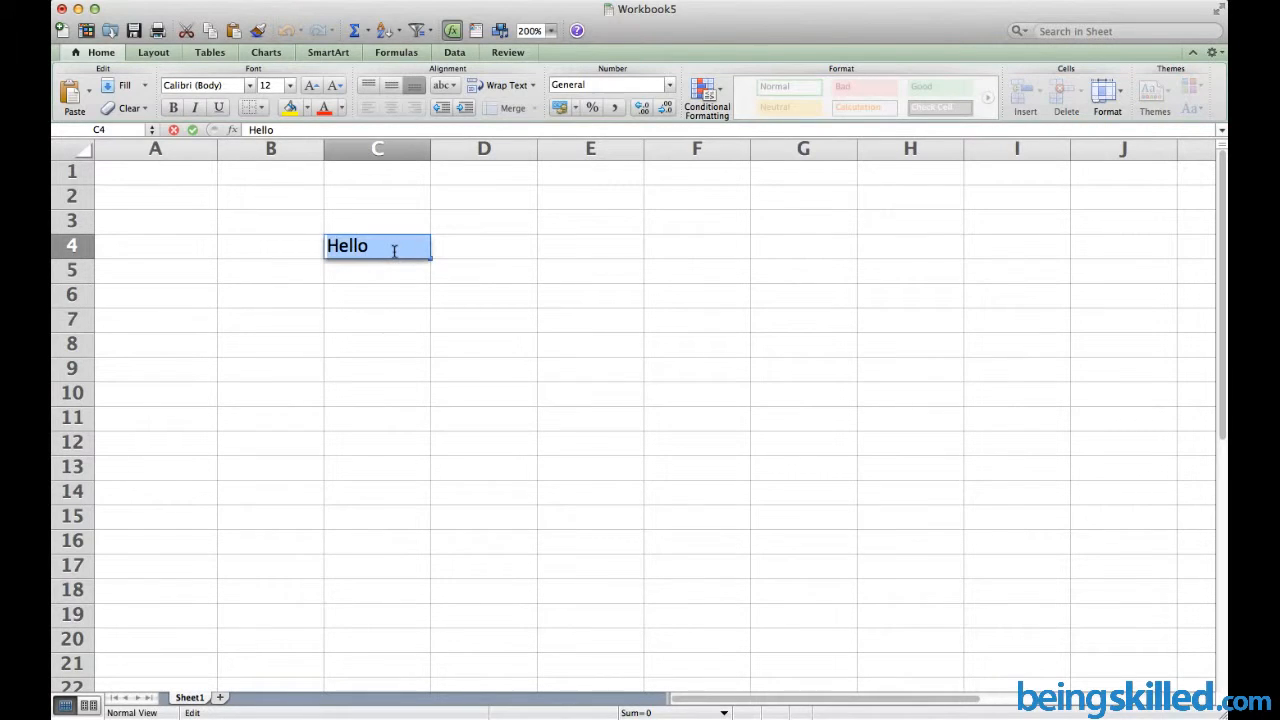
text(Hello123)
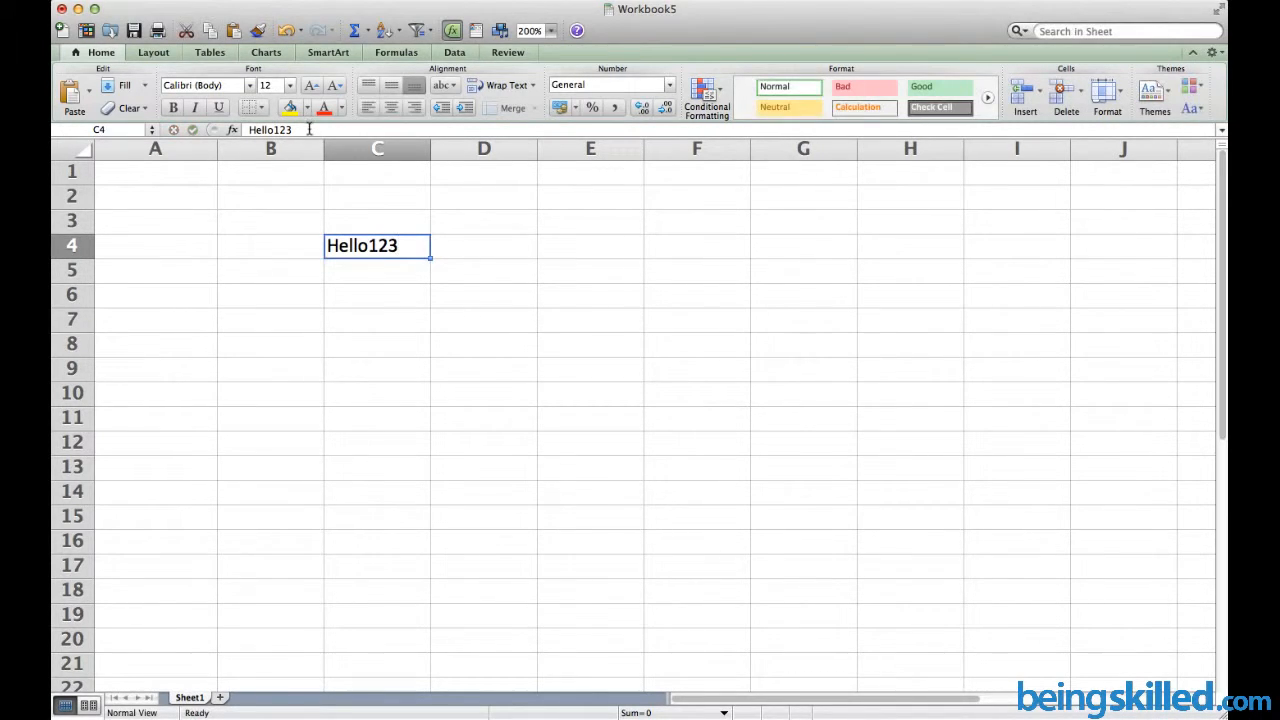
drag(306, 128, 243, 127)
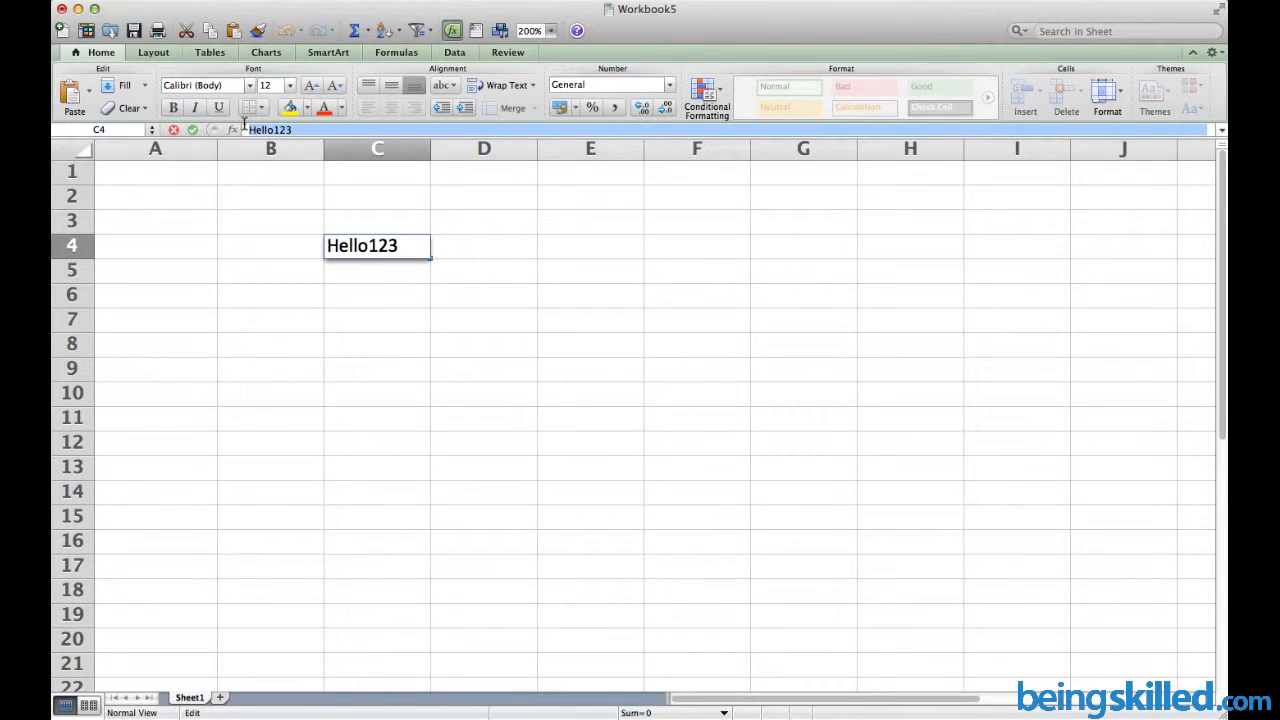
text(Hello)
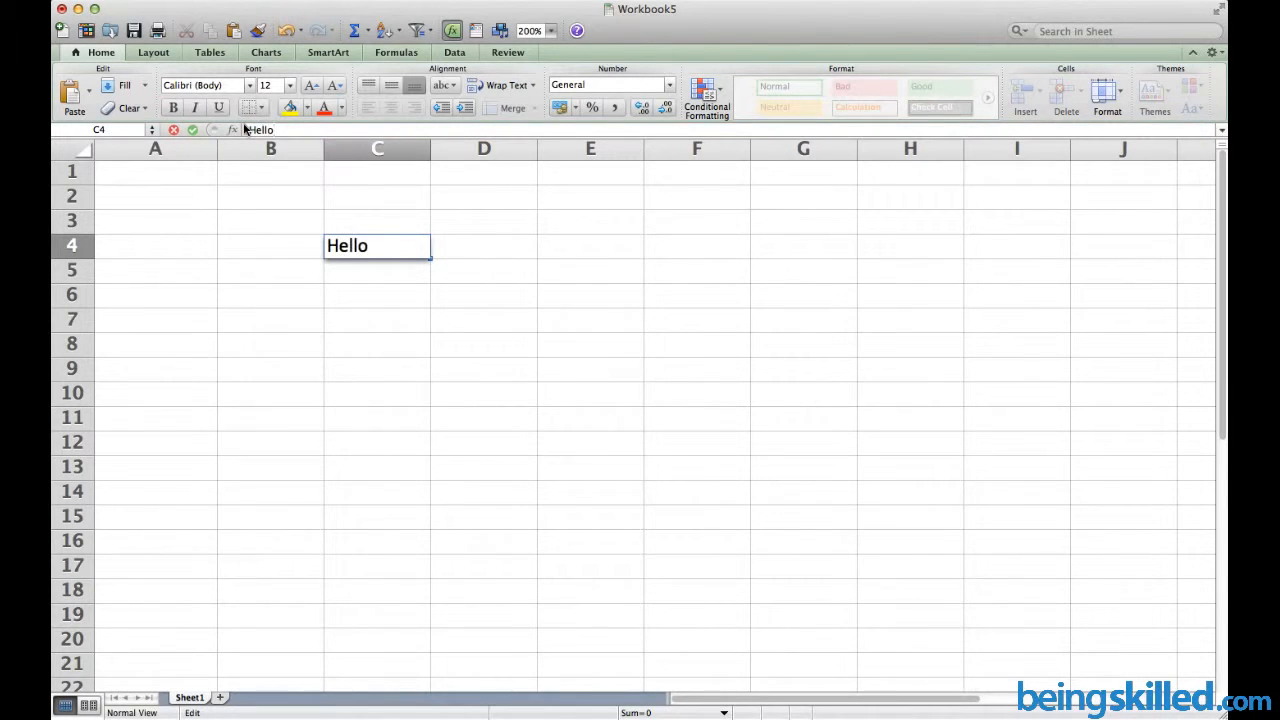
key(Return)
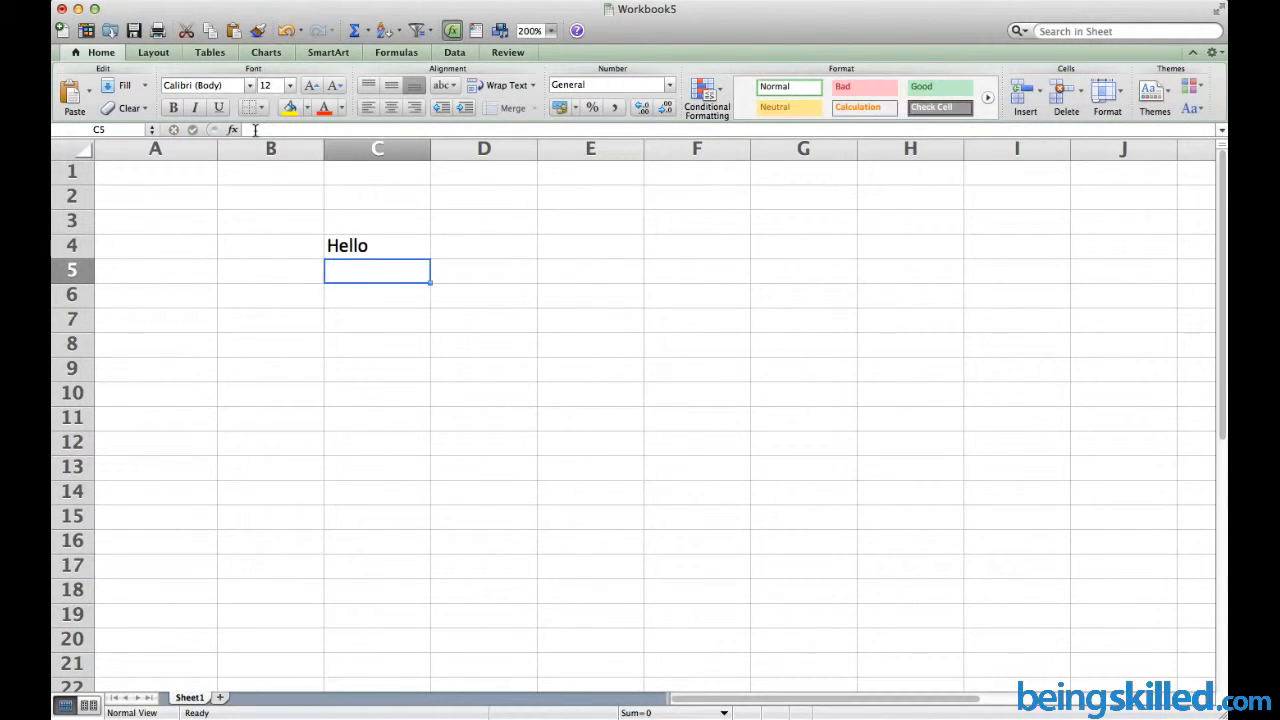
click(406, 242)
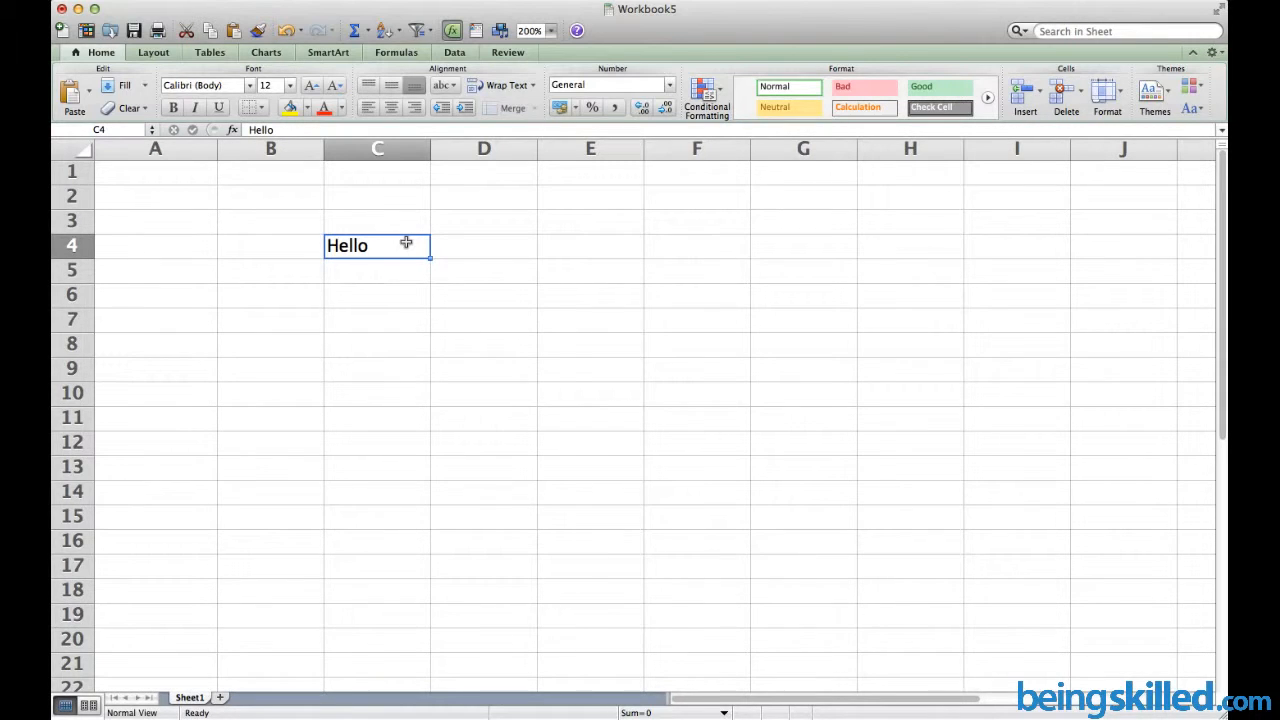
Enter Try in cell D5
click(503, 268)
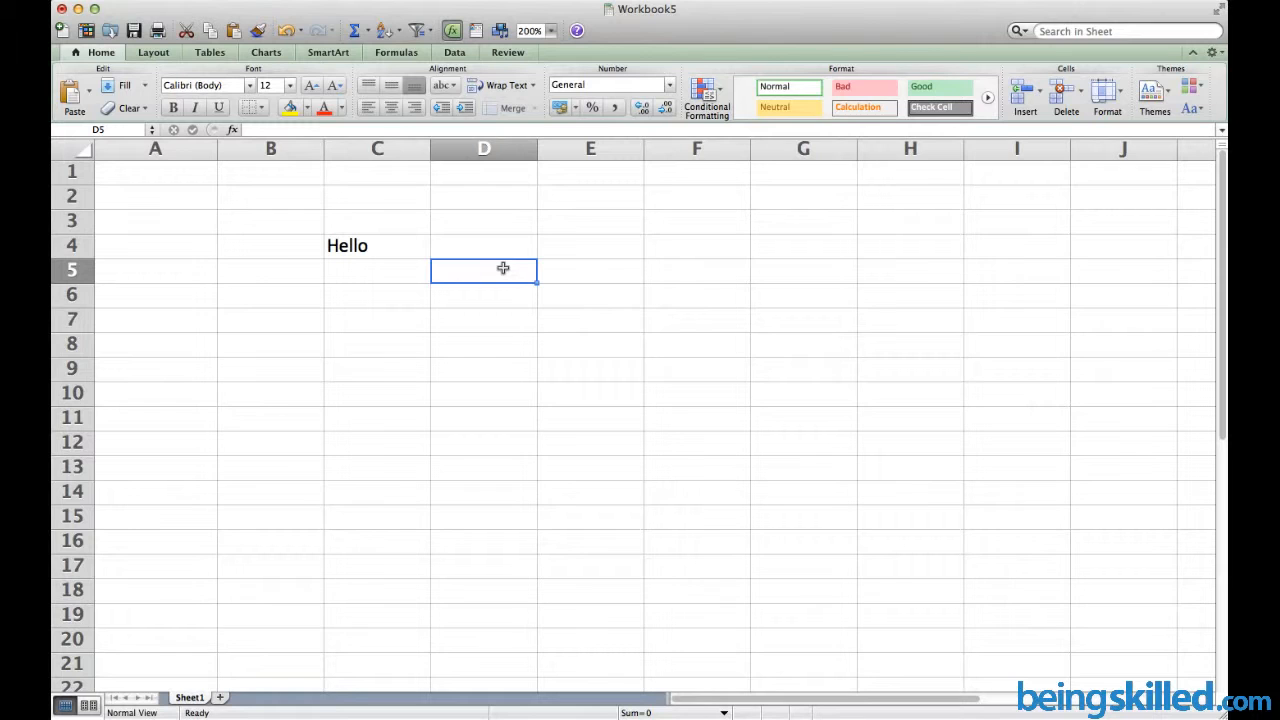
text(Try)
key(Return)
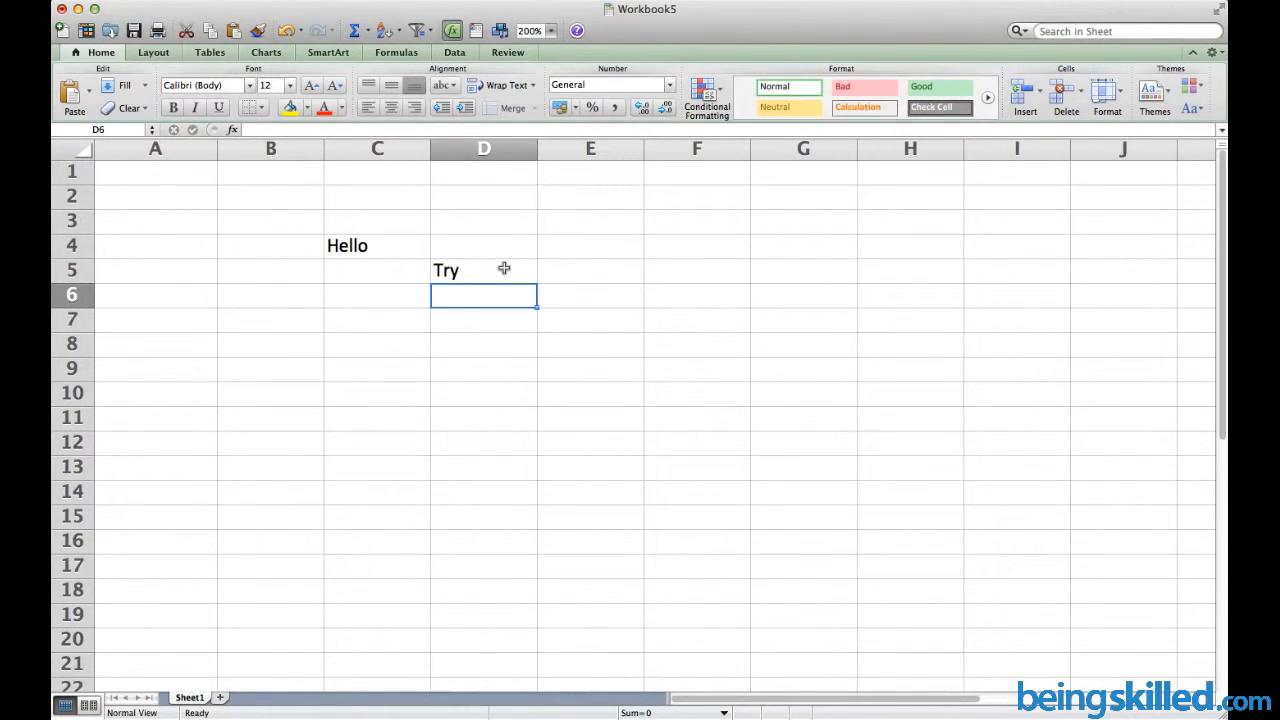
click(504, 268)
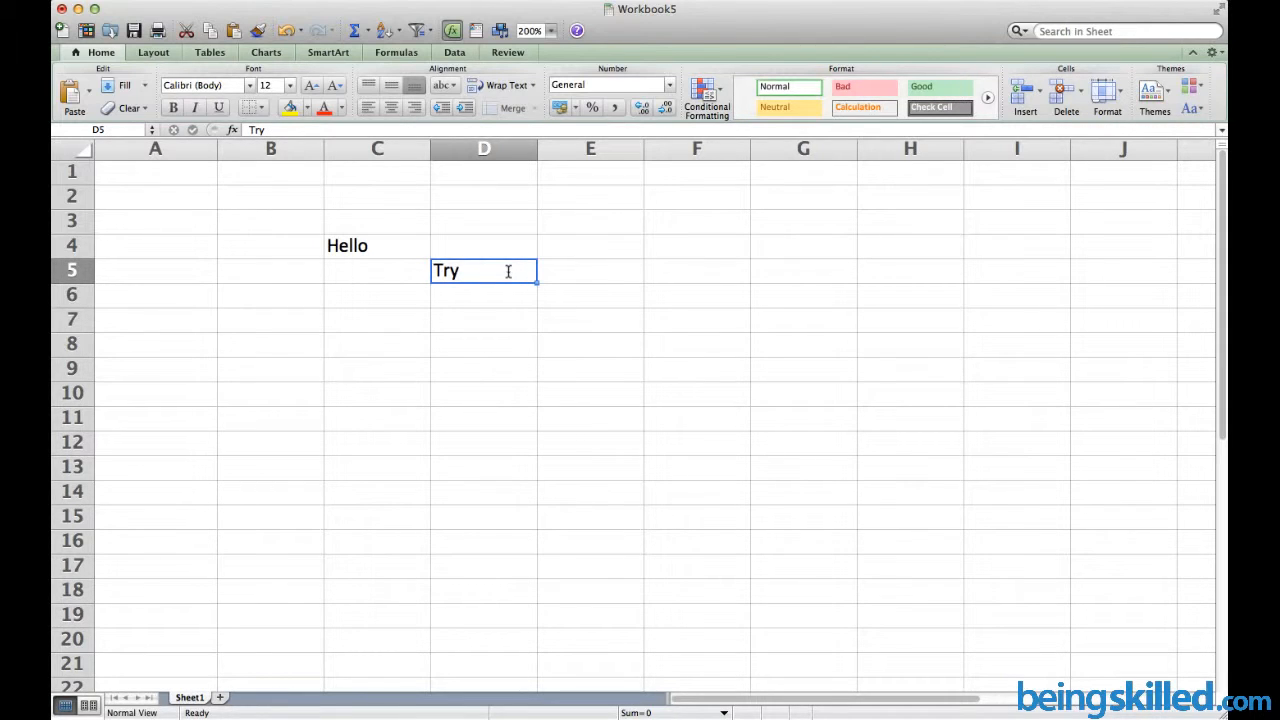
Replace Try in D5 with Mango
double_click(508, 271)
double_click(508, 271)
text(Mango)
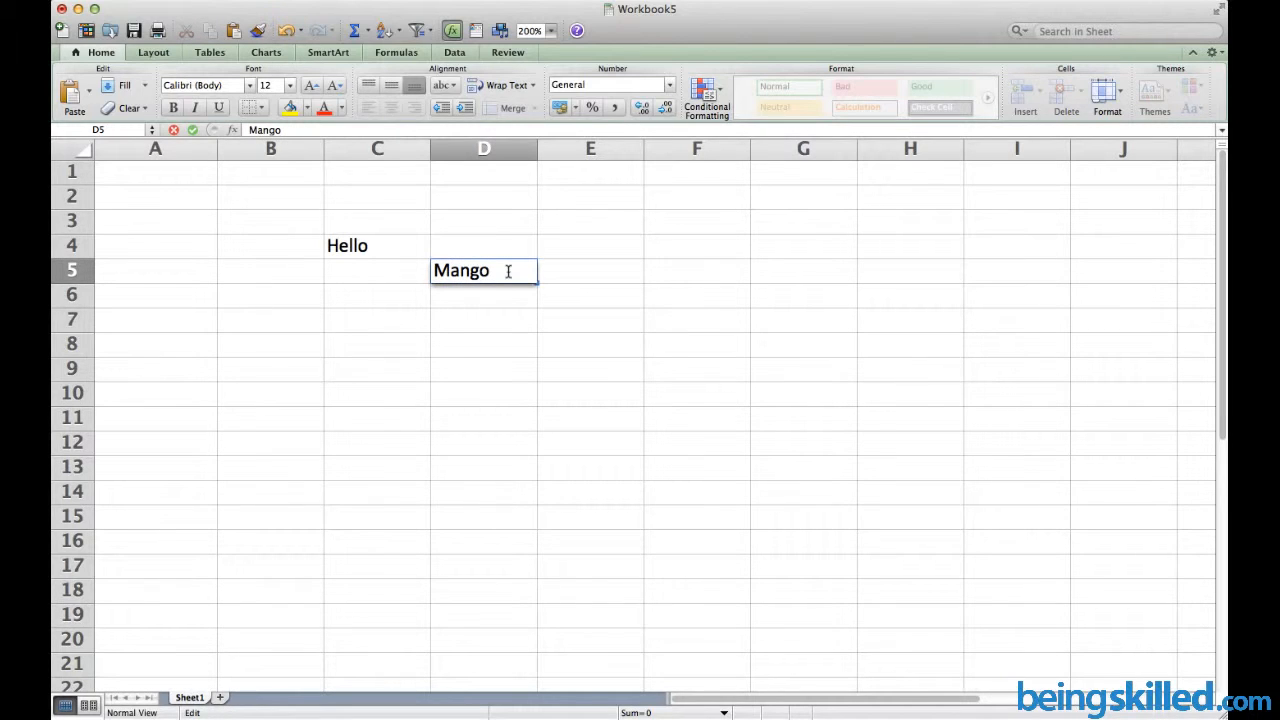
key(Return)
click(508, 274)
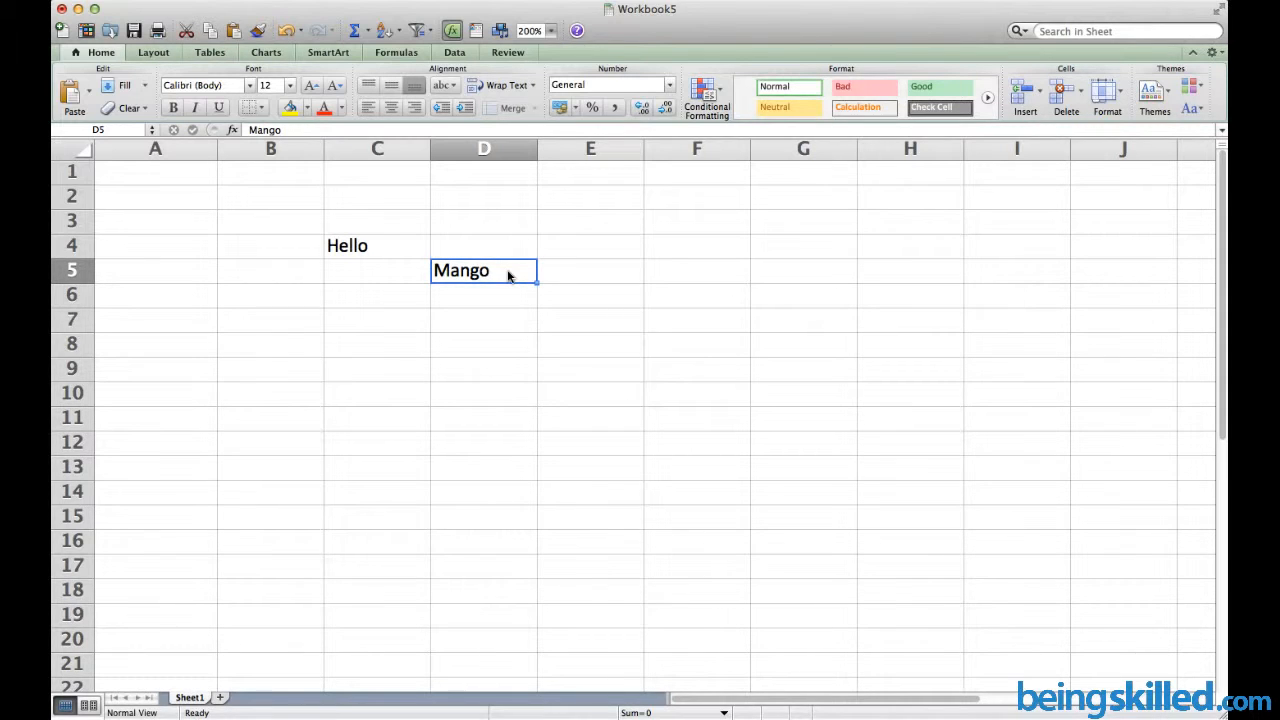
Change D5 to Honey in the formula bar, then select A1
click(298, 131)
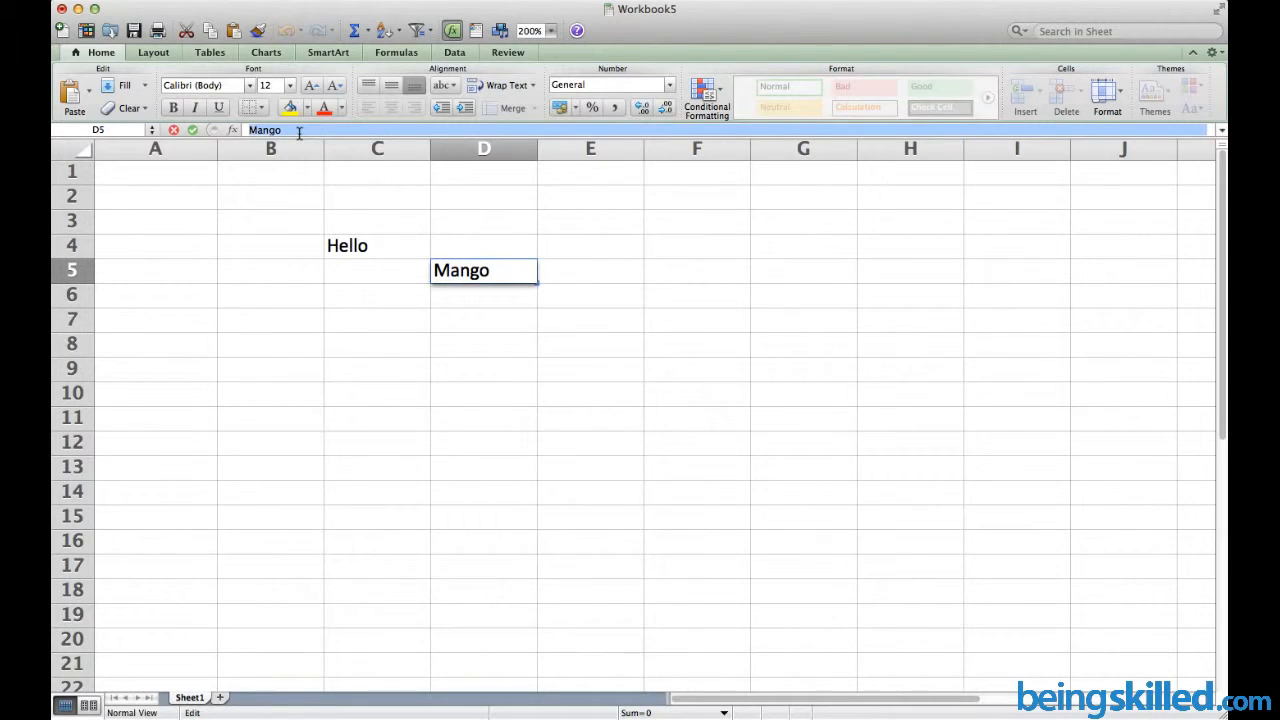
text(Honey)
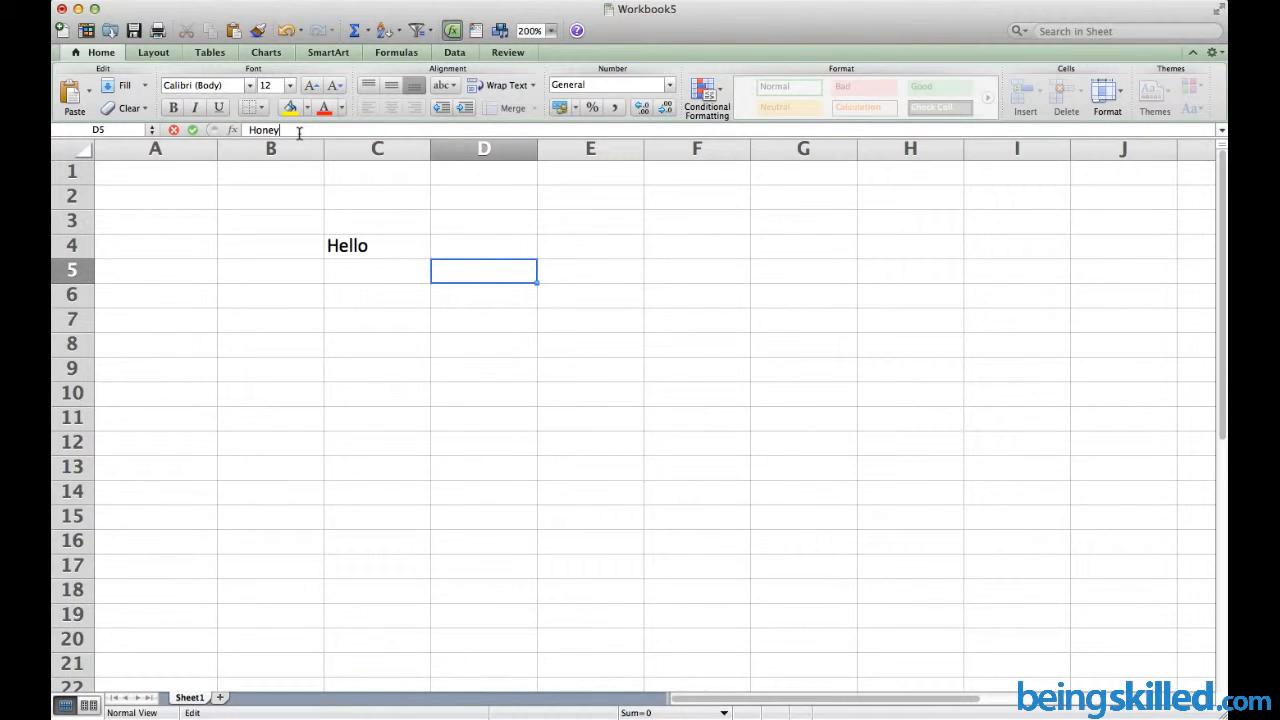
key(Return)
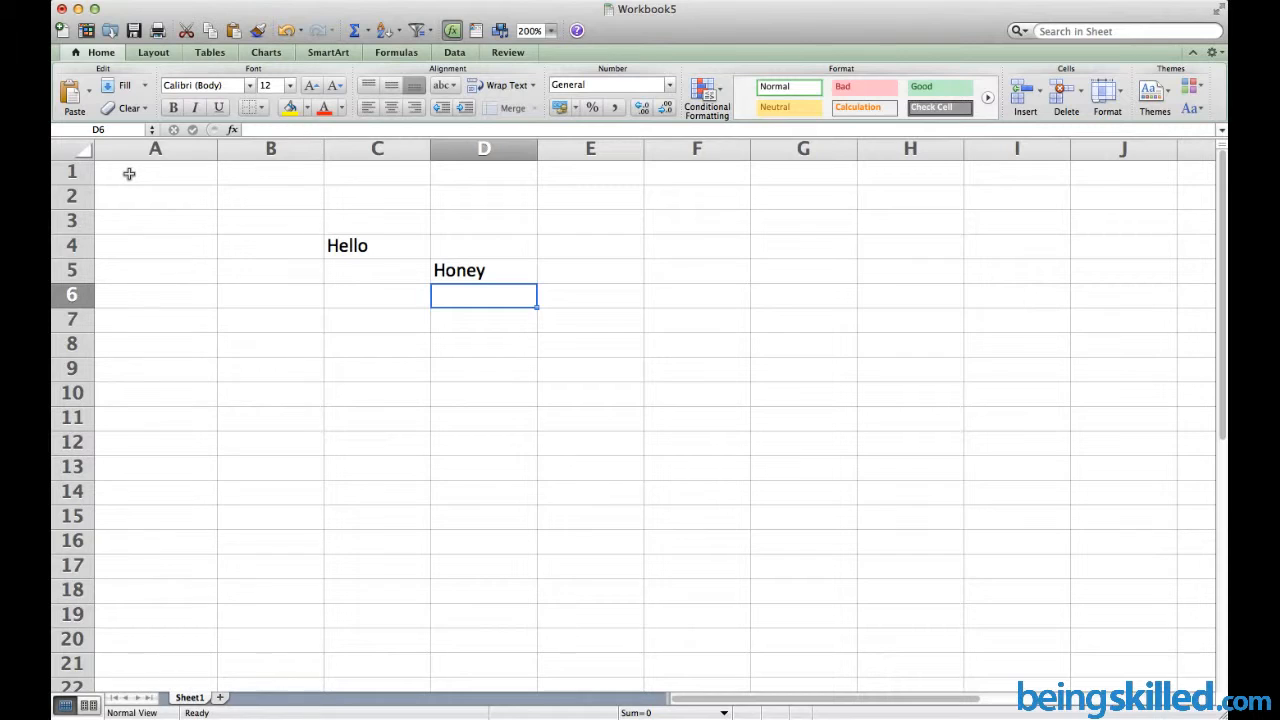
click(129, 174)
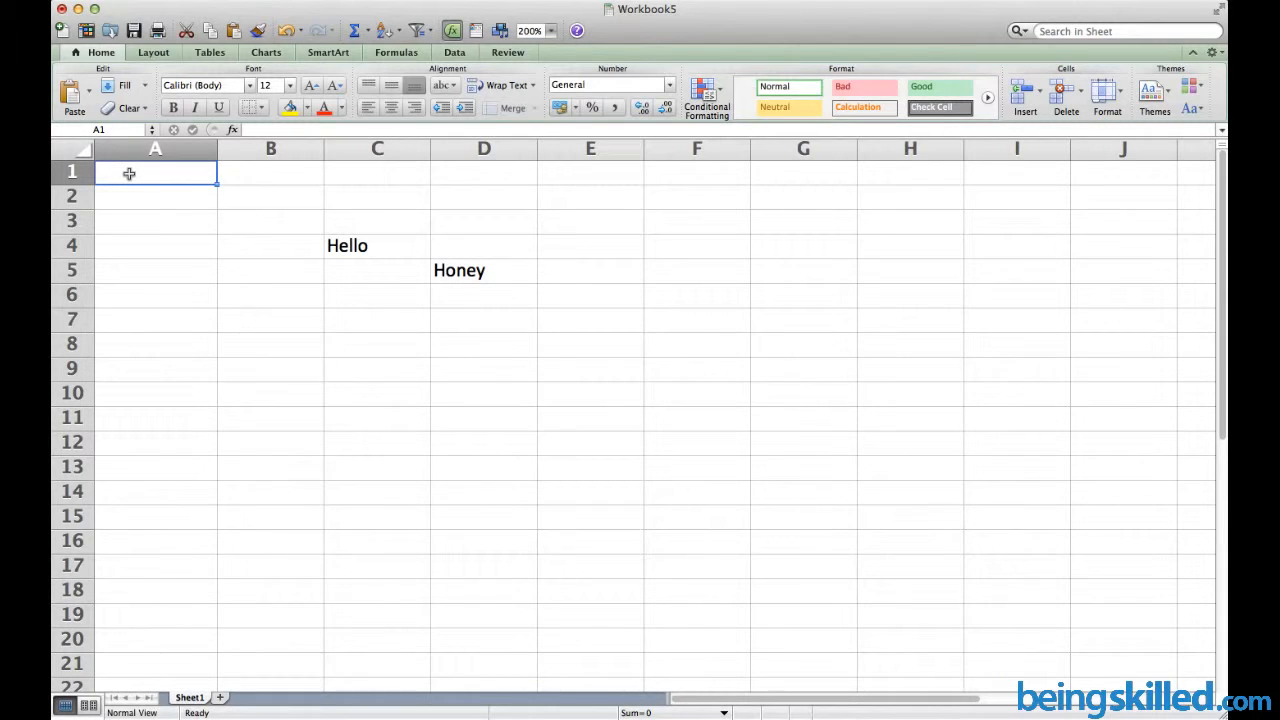
Apply All Borders to A1:H19 and reselect the bordered range
mouse_move(129, 174)
mouse_down()
mouse_move(489, 271)
mouse_move(794, 429)
mouse_move(954, 566)
mouse_move(953, 607)
mouse_up()
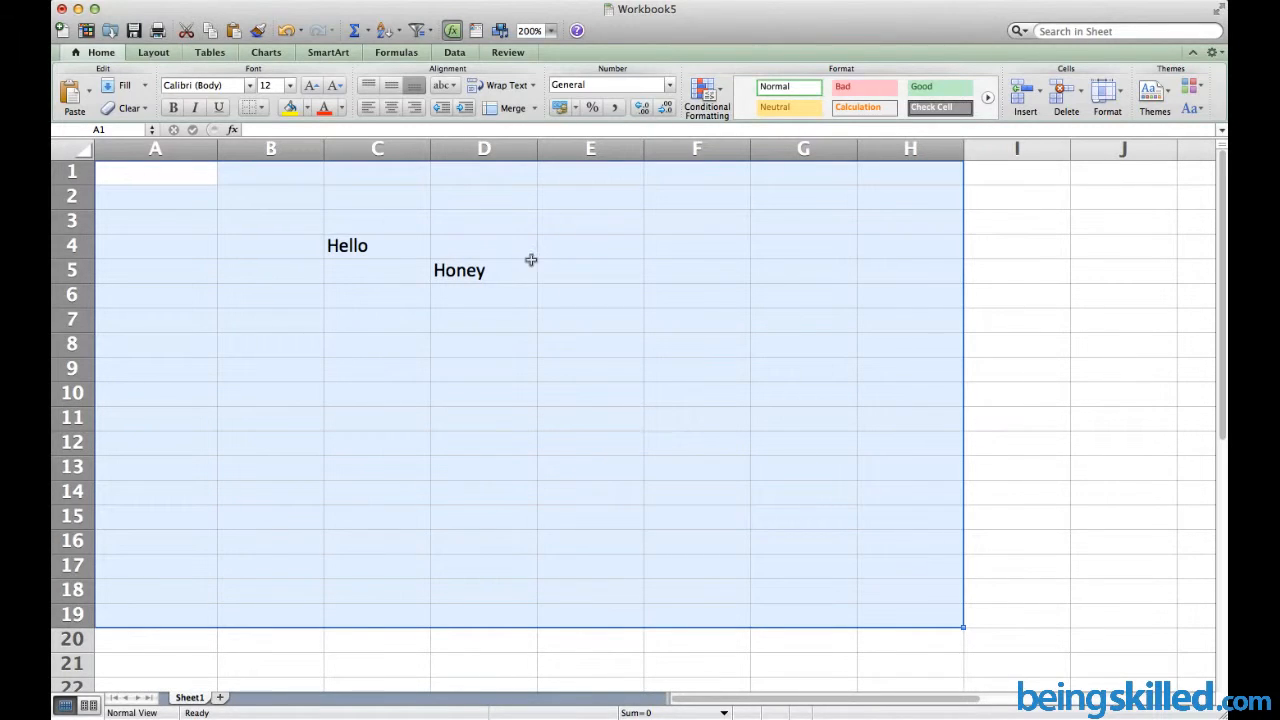
click(262, 110)
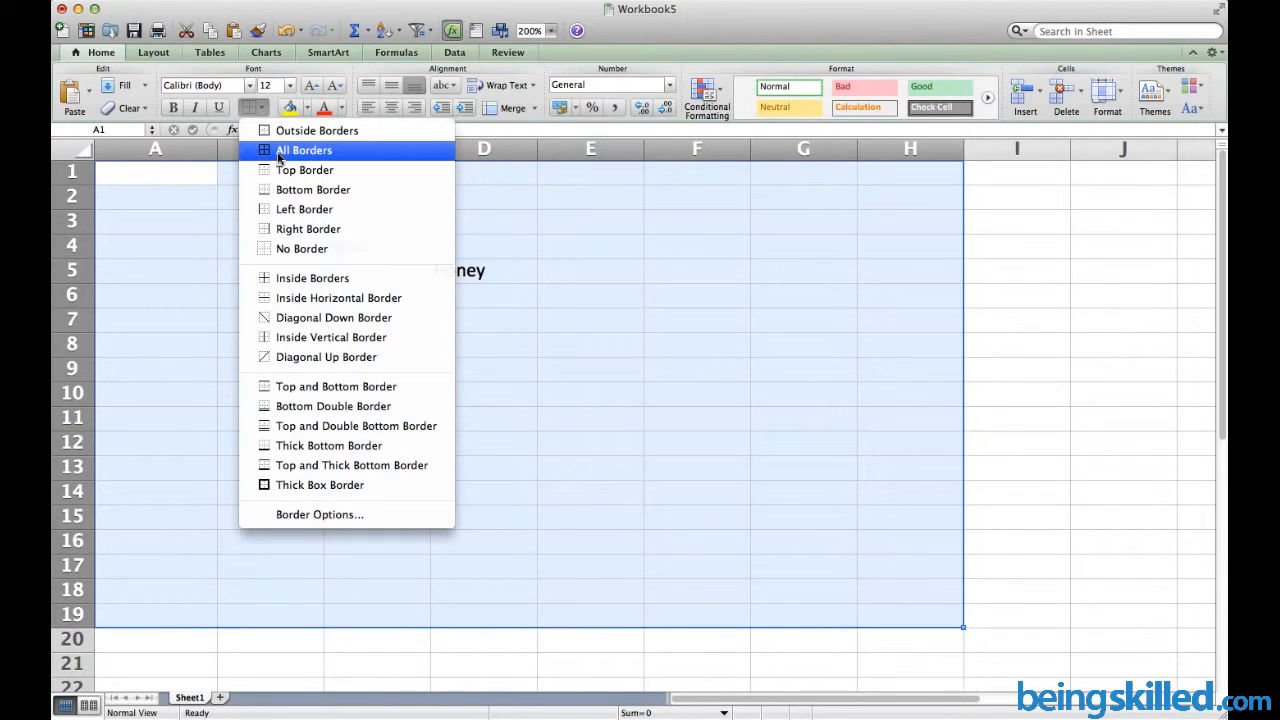
click(341, 152)
click(446, 311)
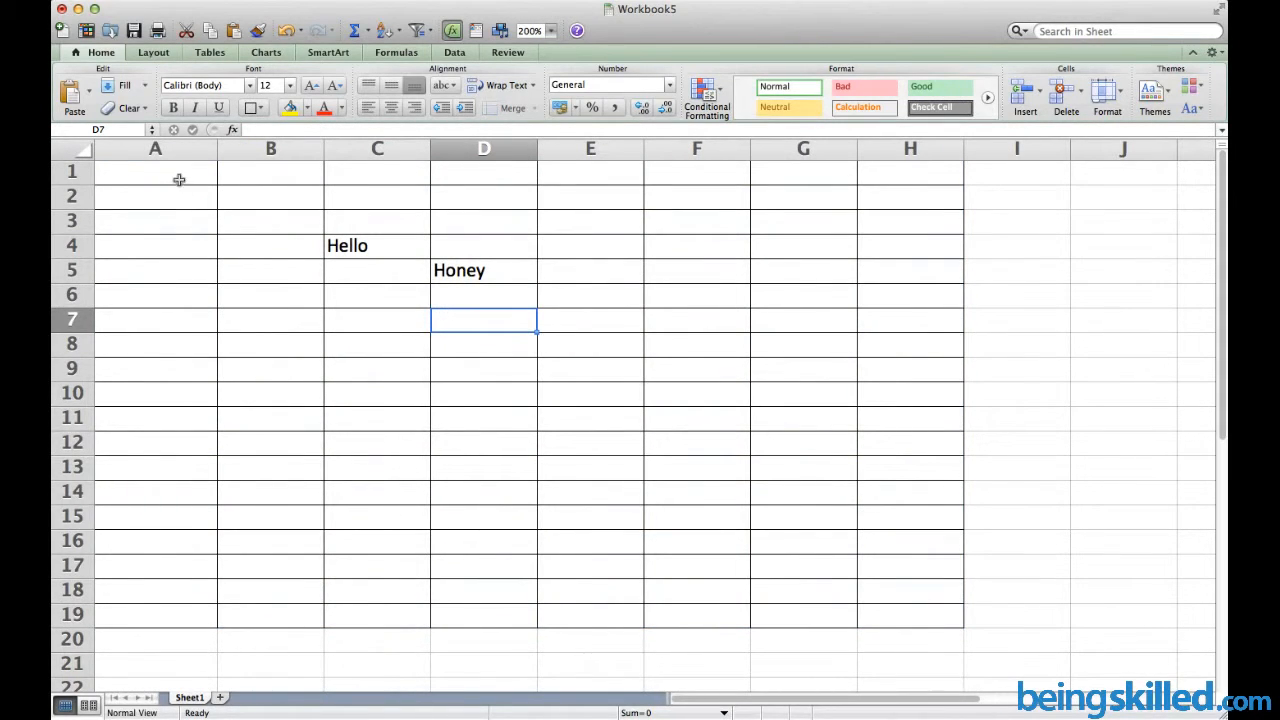
drag(180, 180, 935, 614)
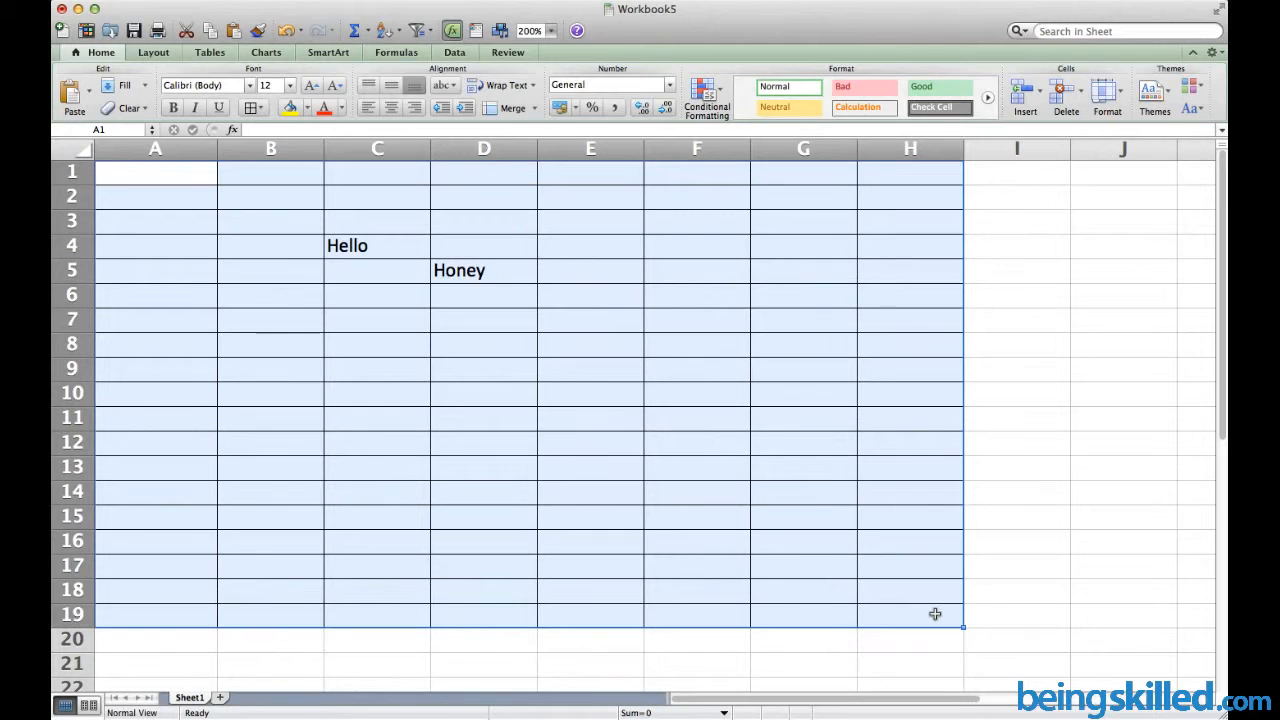
Select columns A, B and C, then rows 2, 4 and 8, ending on row 4
click(272, 323)
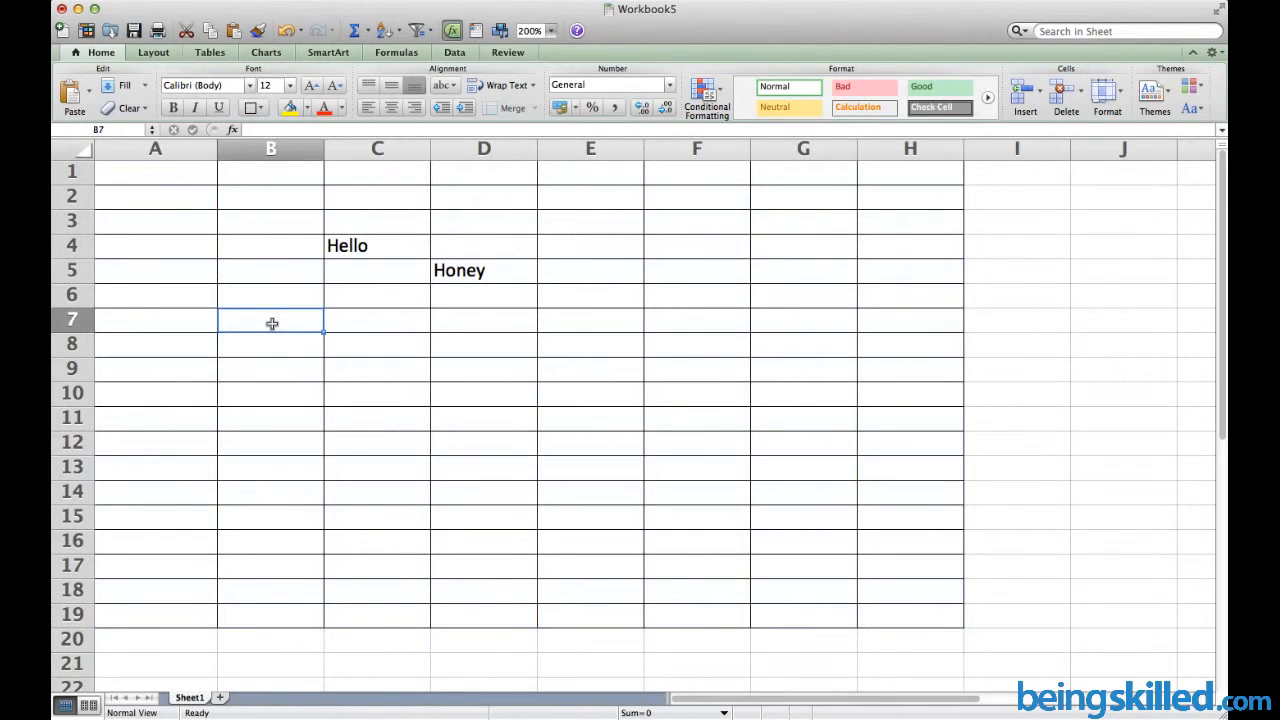
click(183, 148)
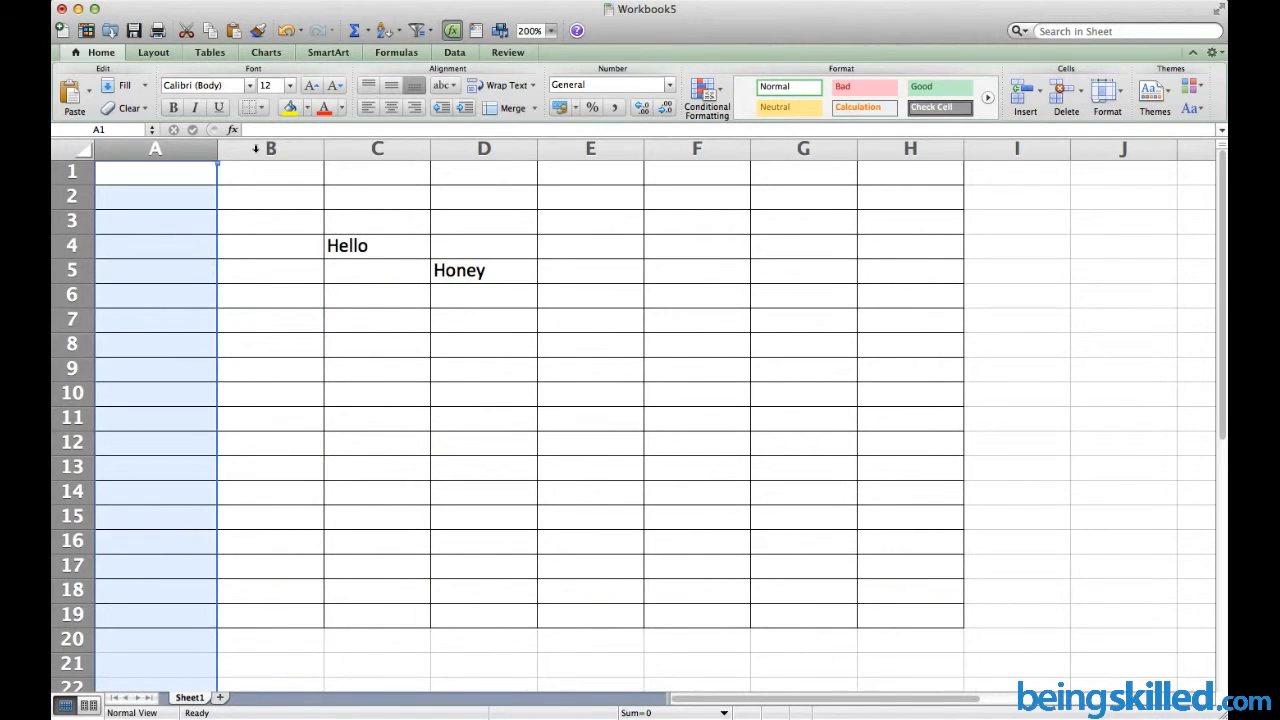
click(254, 148)
click(400, 151)
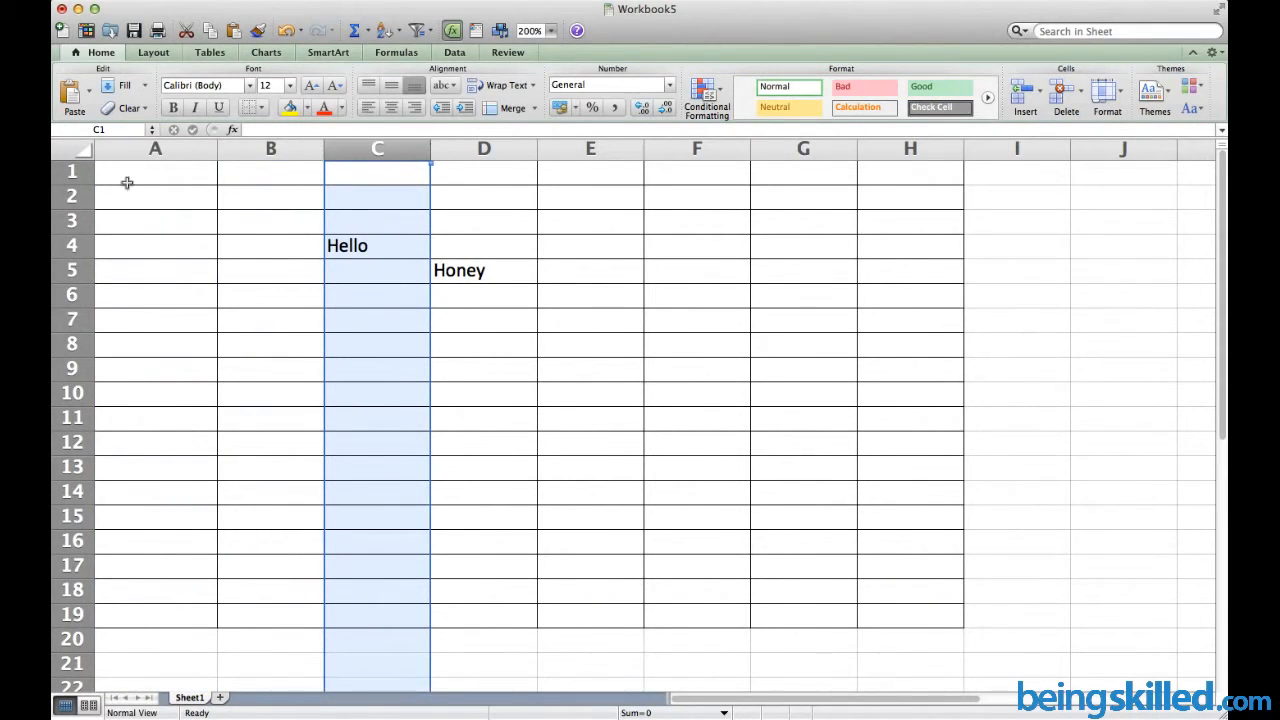
click(72, 197)
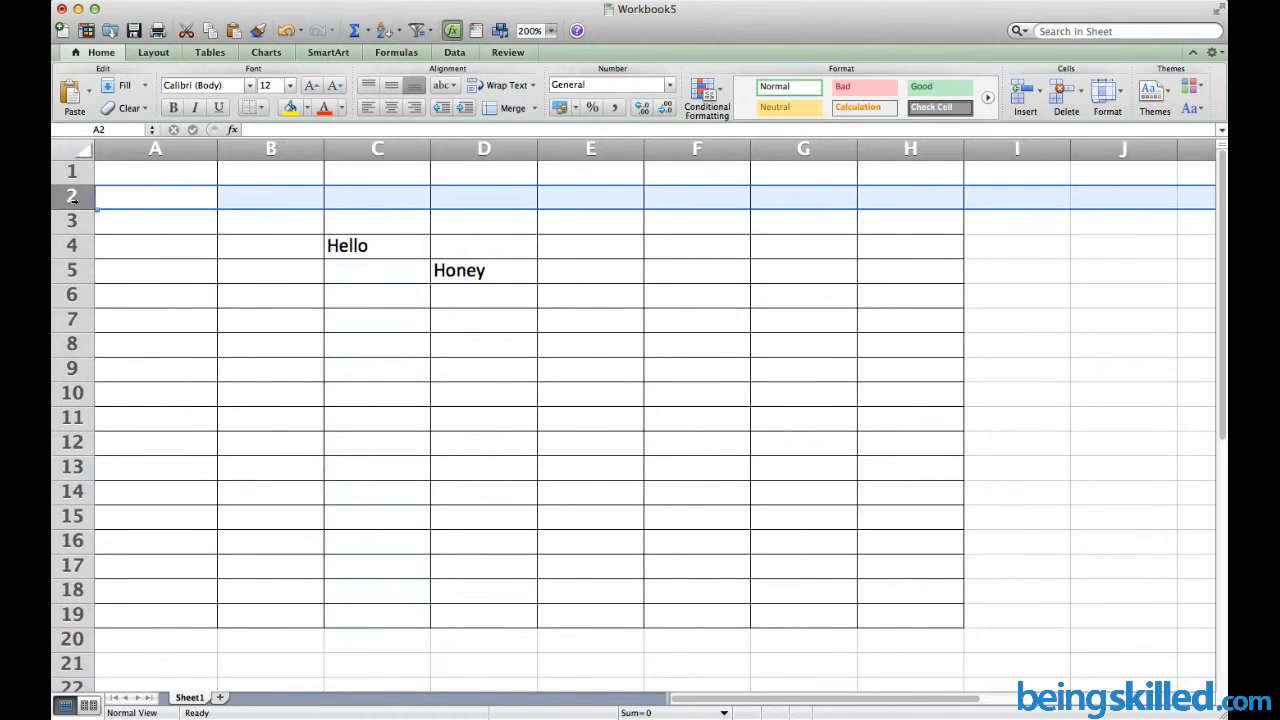
click(72, 245)
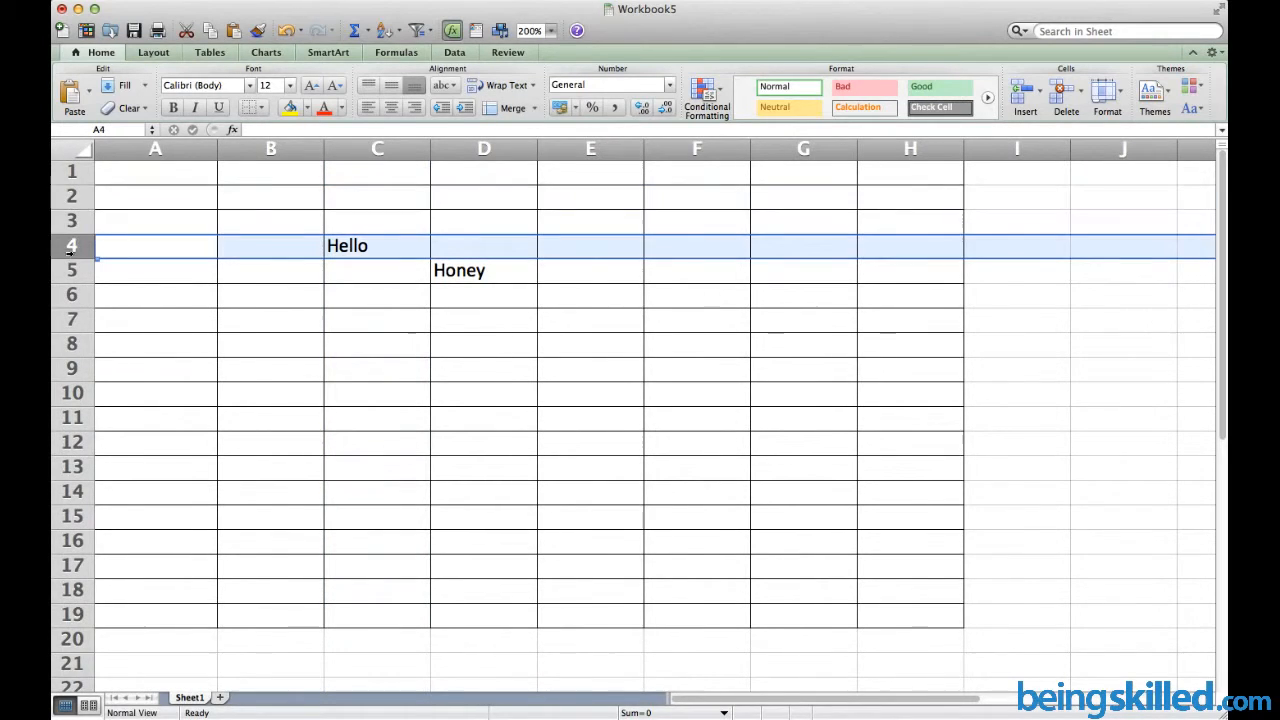
click(72, 343)
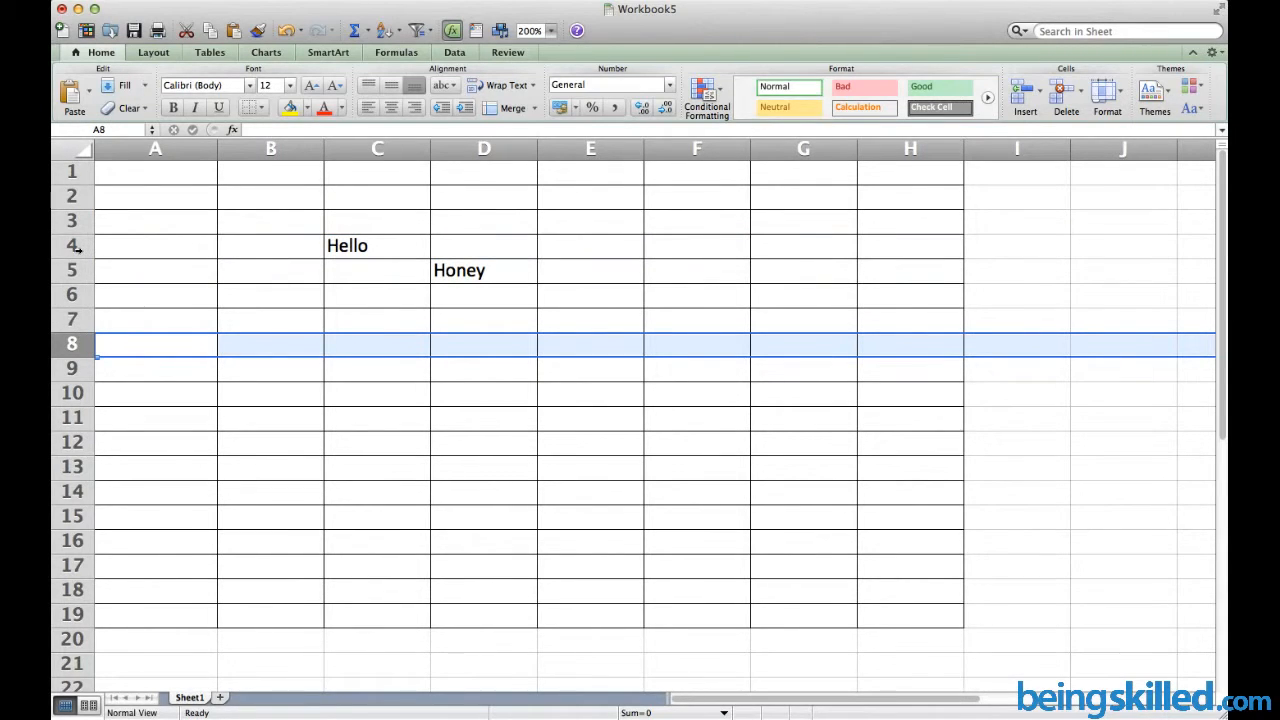
click(72, 246)
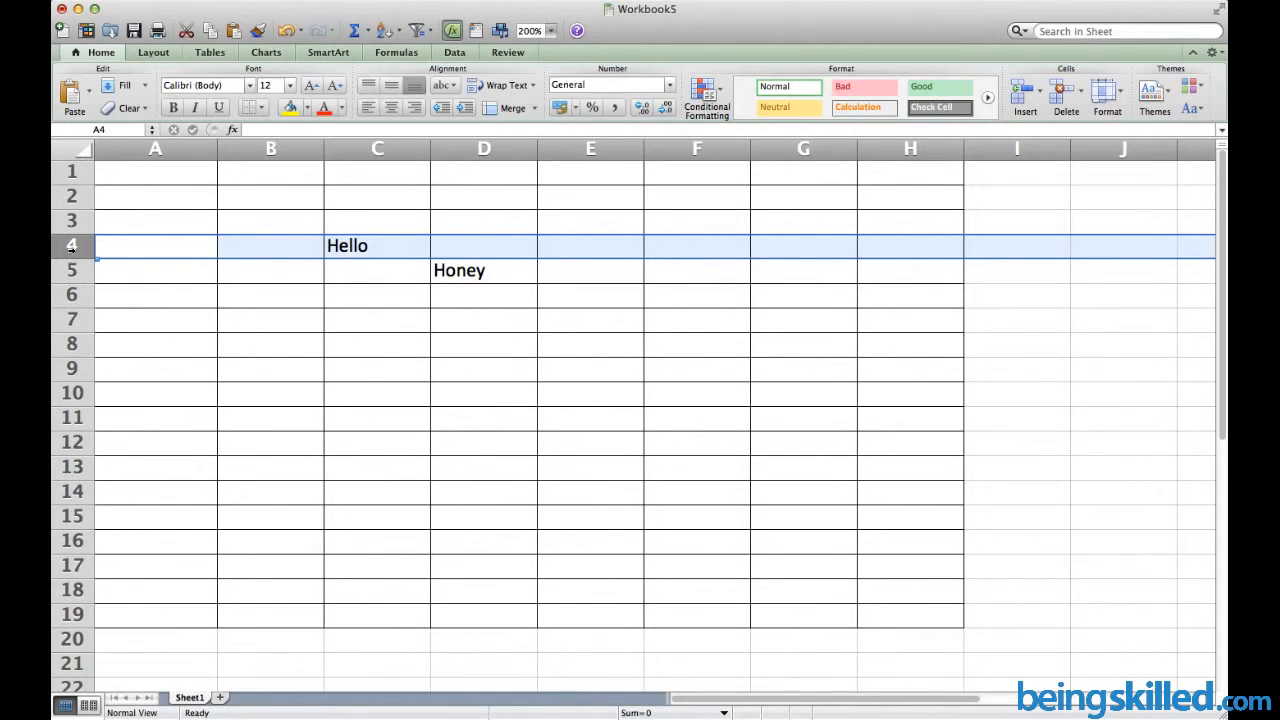
Delete row 4, the row holding Hello
right_click(114, 349)
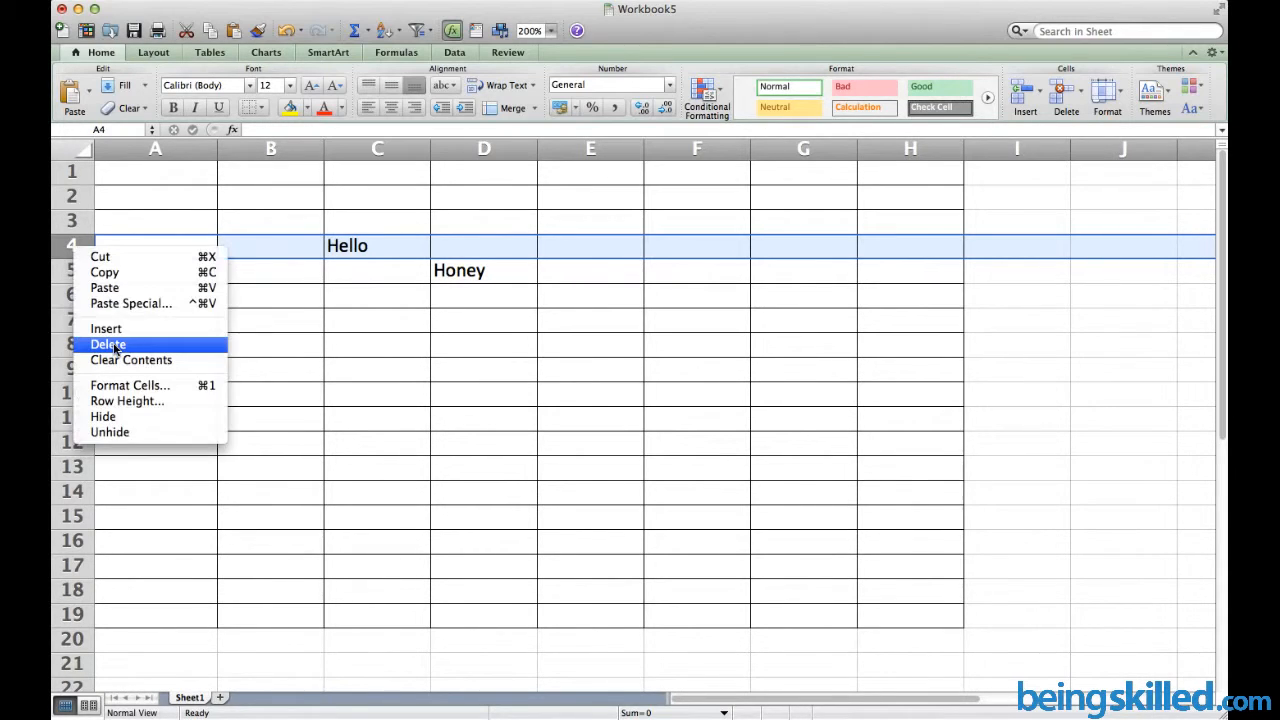
click(108, 344)
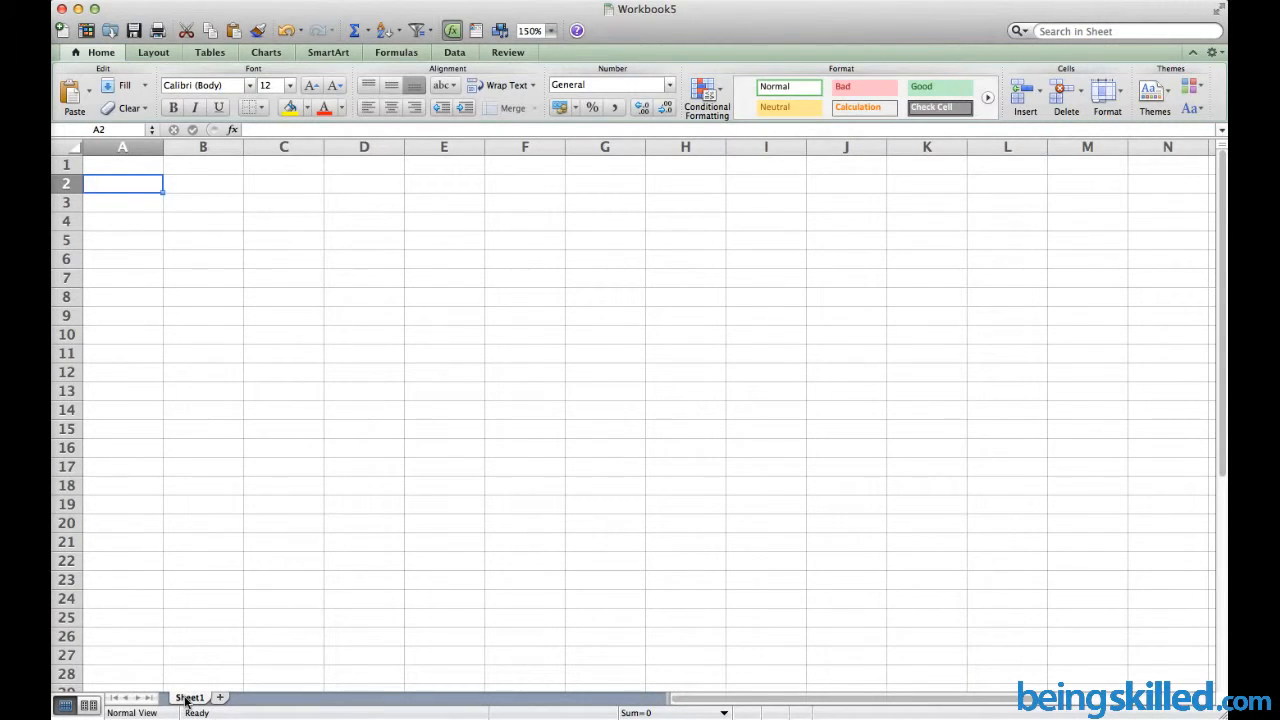
scroll(187, 702, down, 6)
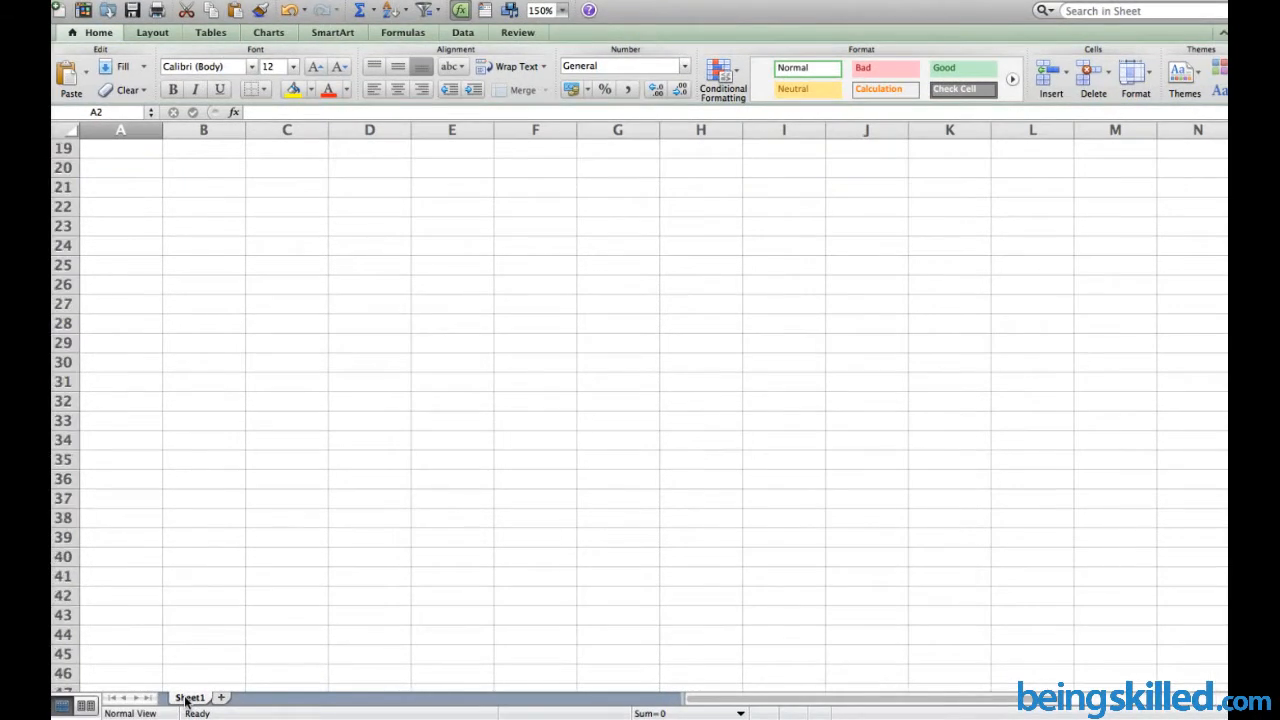
scroll(187, 702, up, 6)
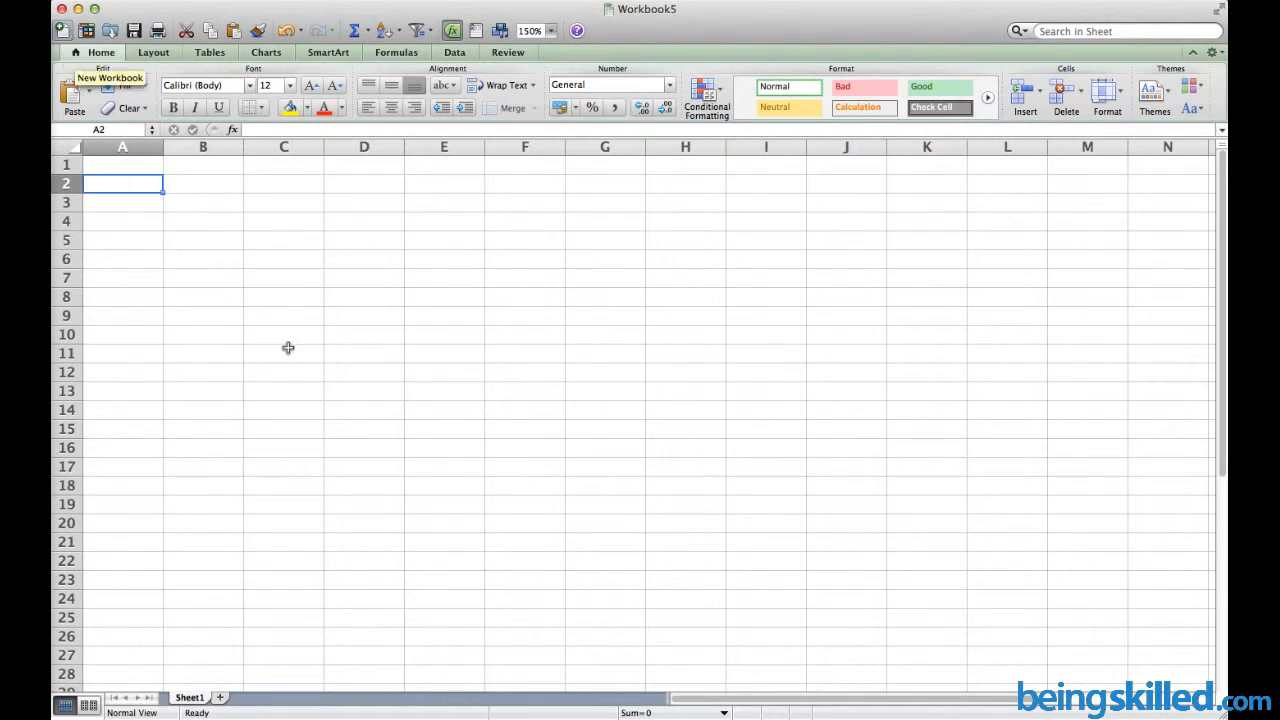
click(62, 31)
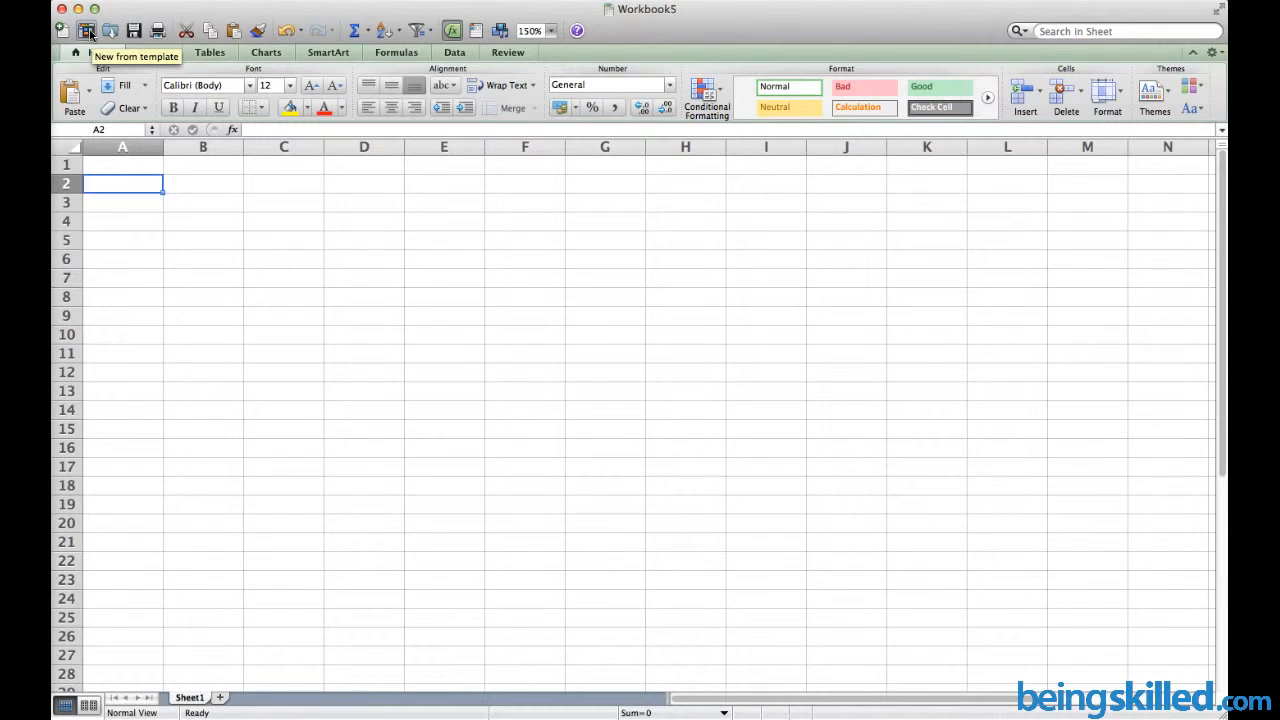
click(90, 33)
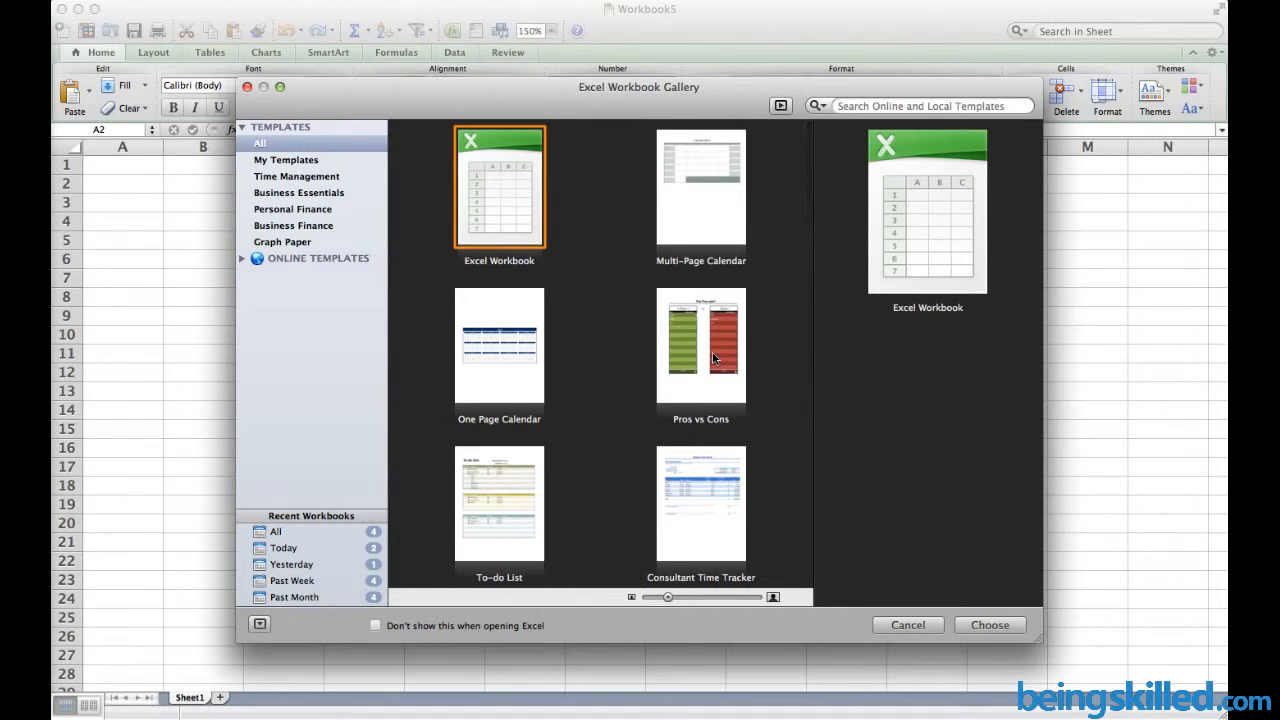
scroll(713, 274, down, 10)
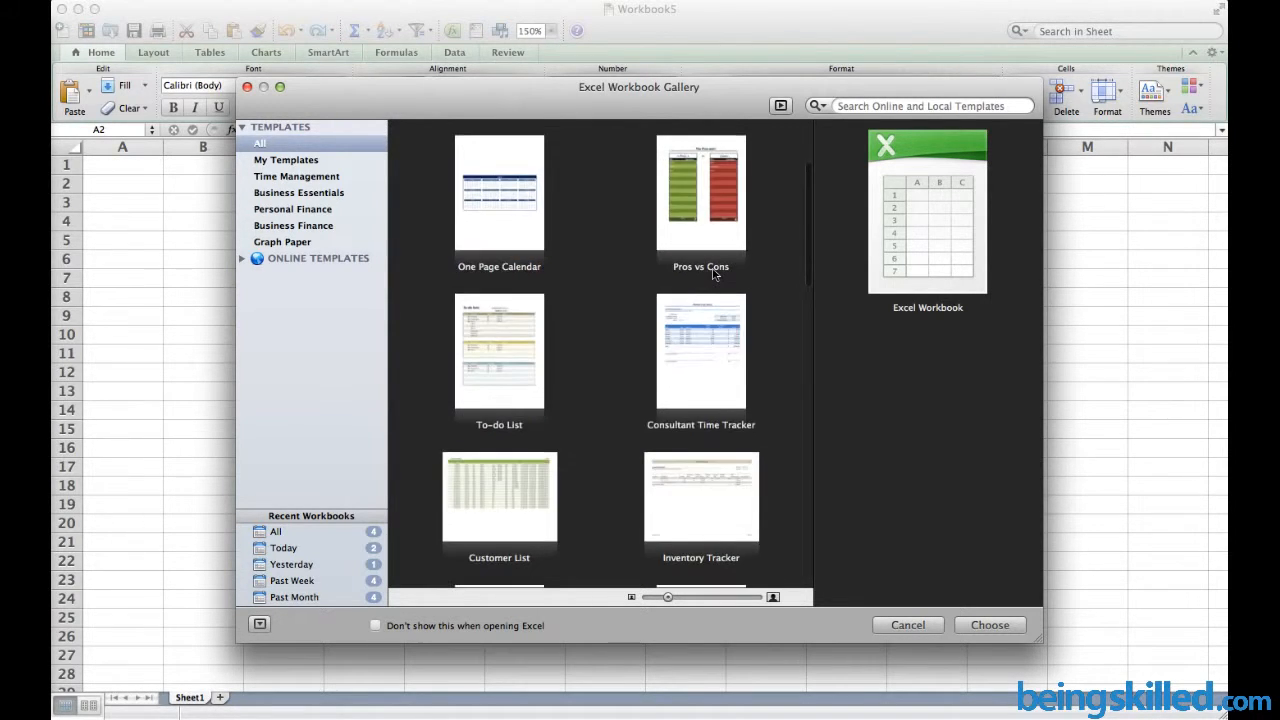
scroll(713, 274, up, 12)
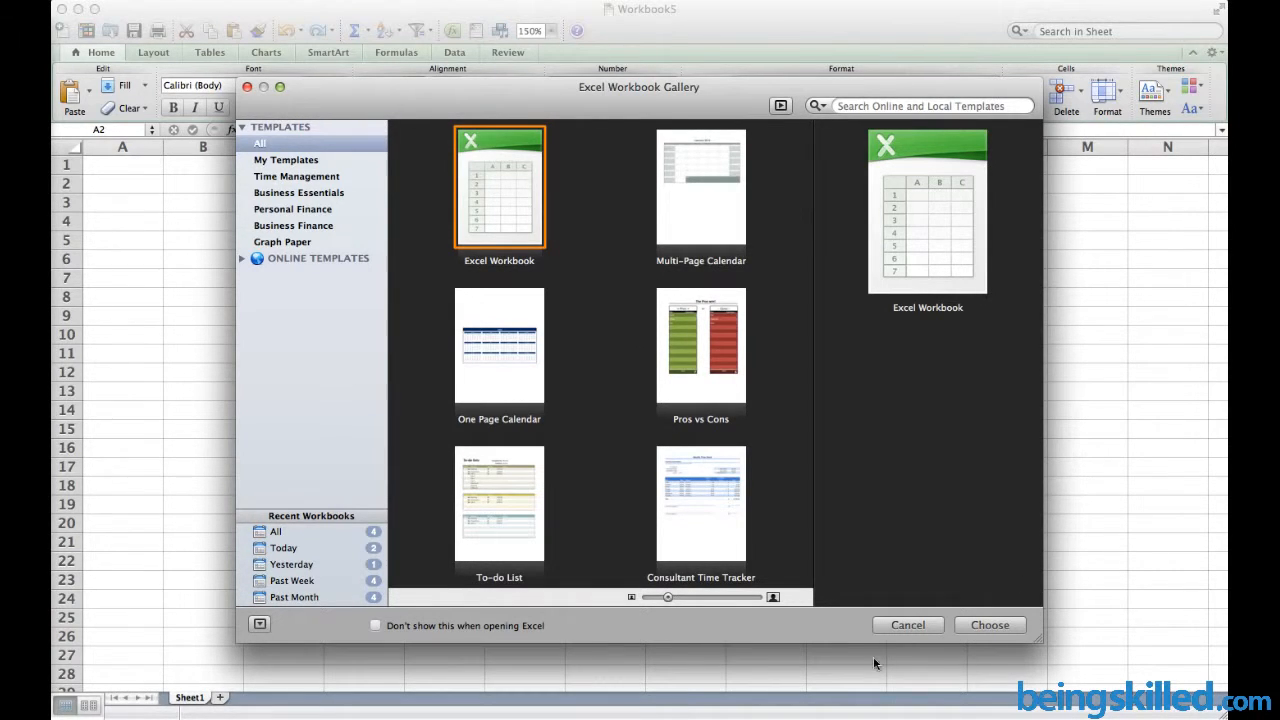
click(908, 626)
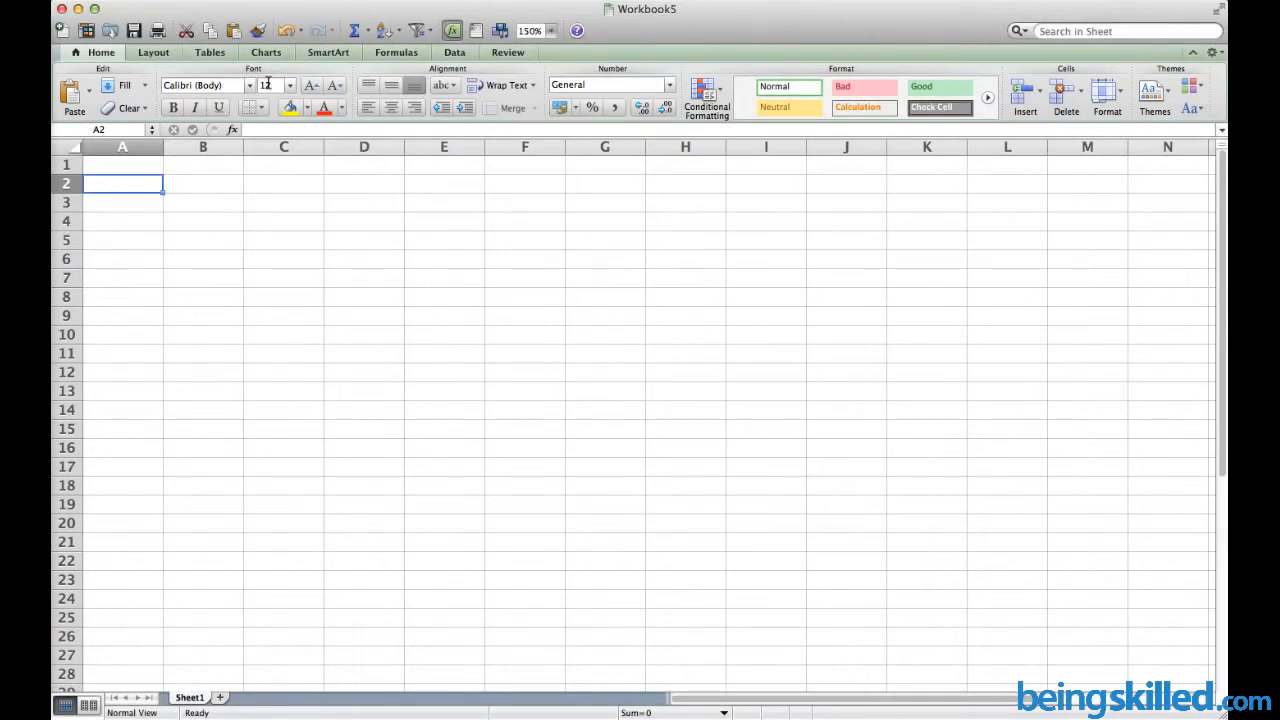
click(99, 170)
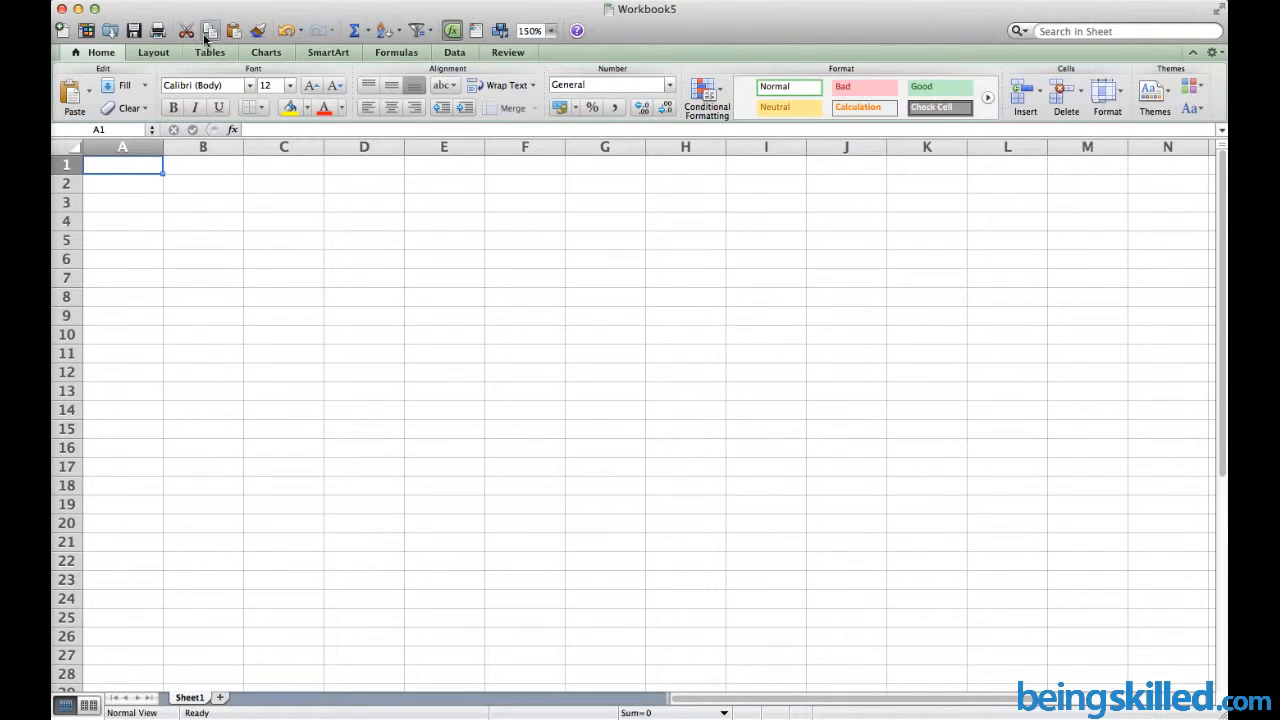
Type ABC in B2, then cut it and paste it into F2
click(221, 185)
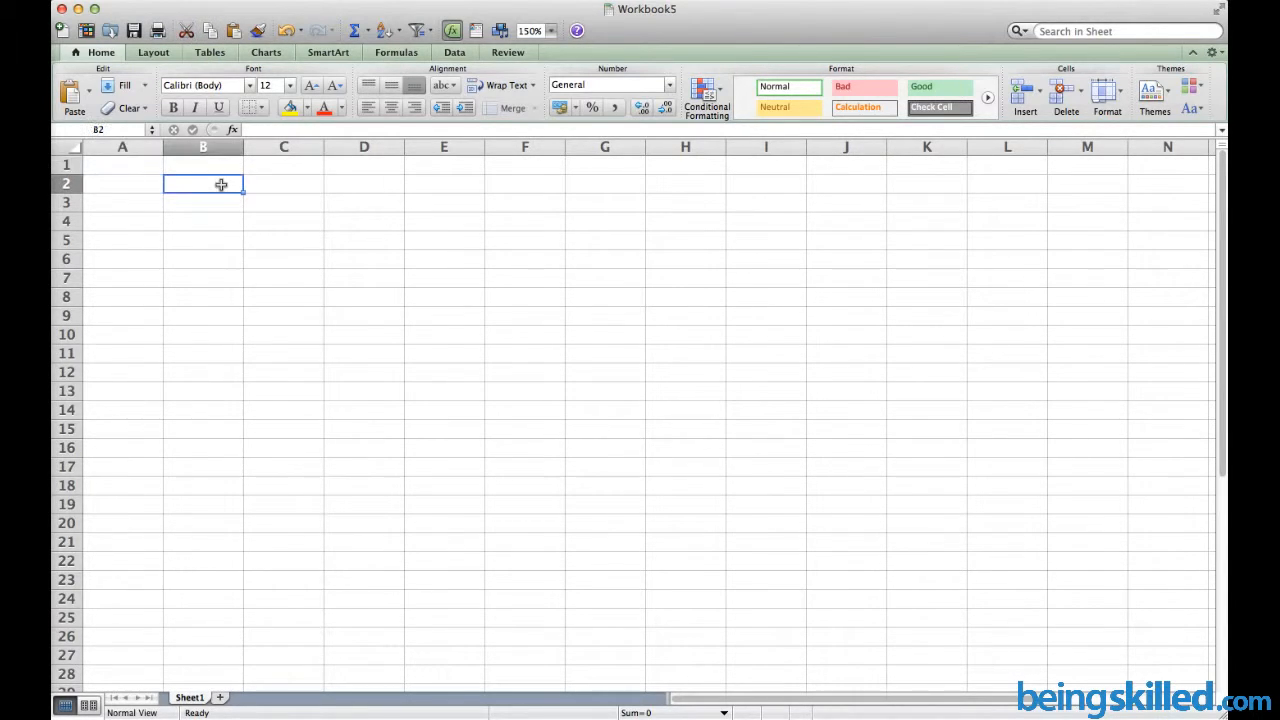
text(ABC)
click(280, 188)
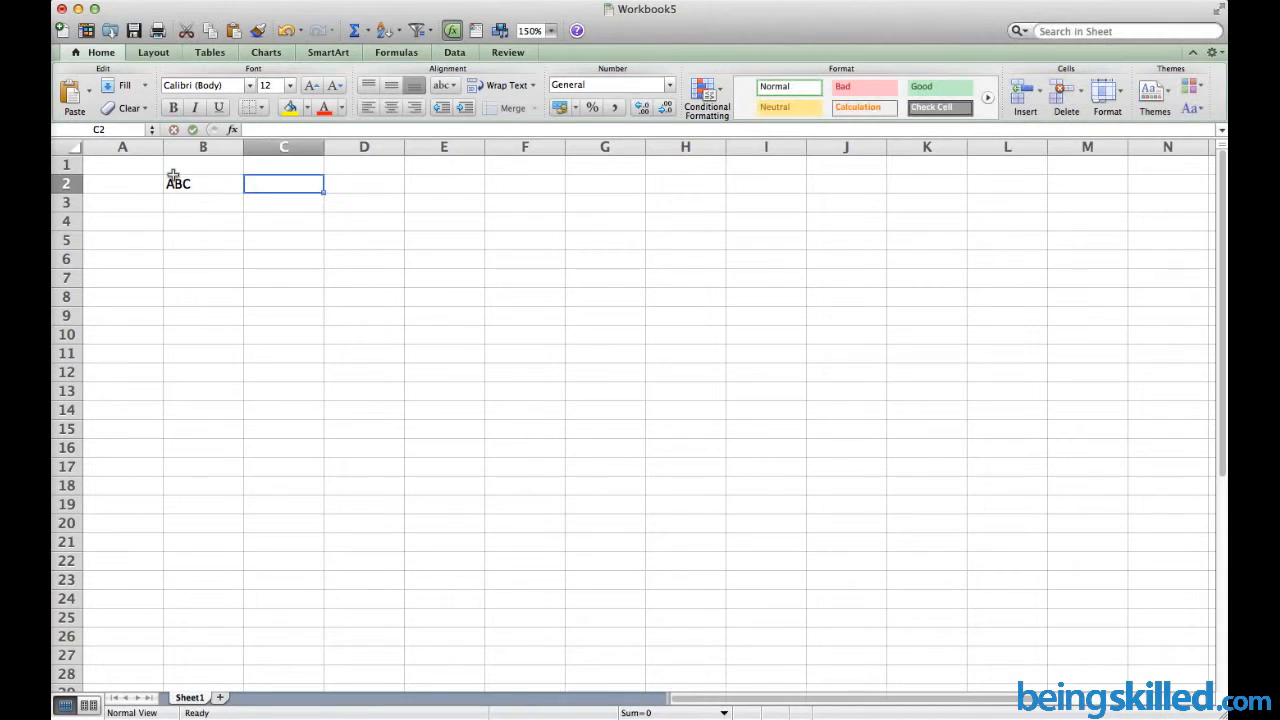
click(196, 178)
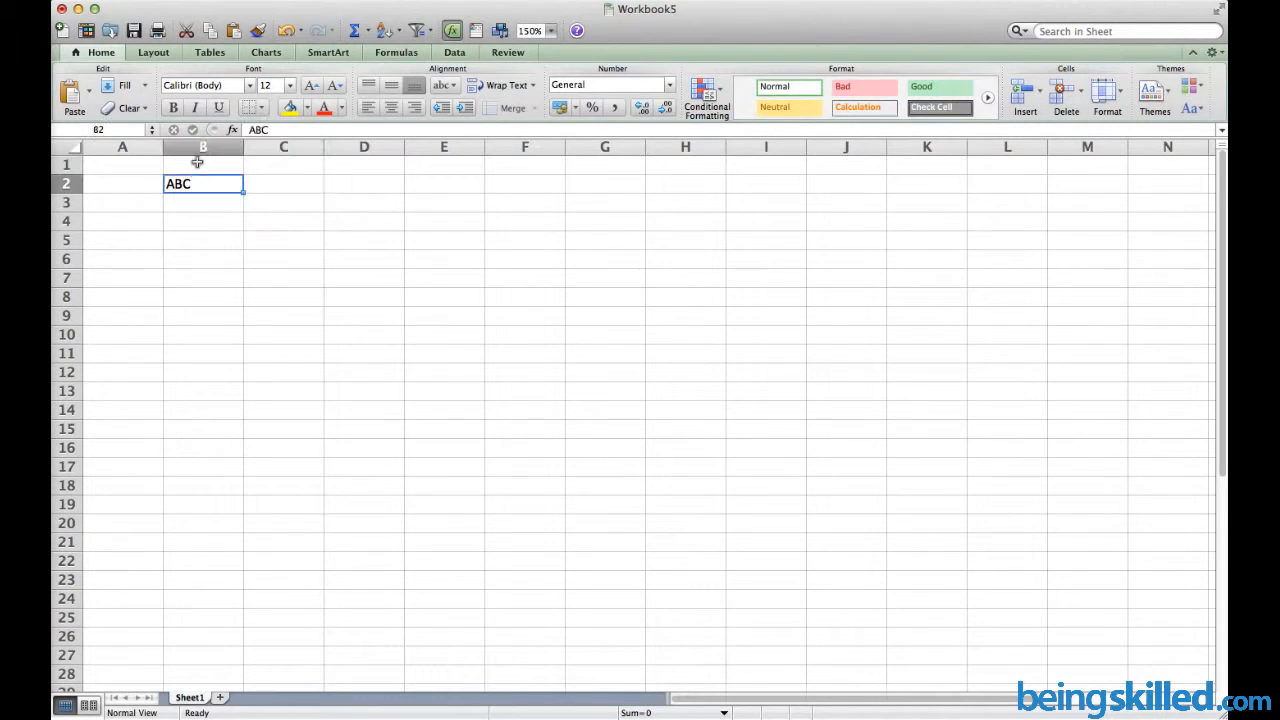
click(186, 32)
click(522, 182)
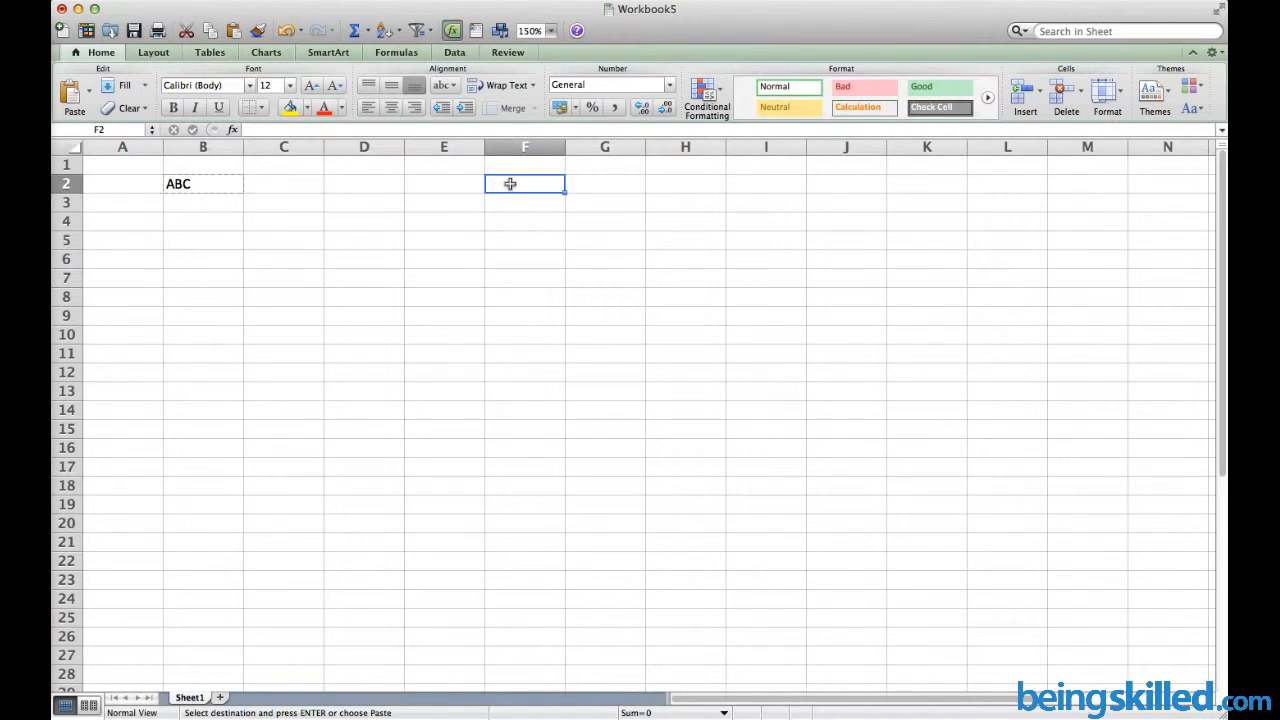
click(238, 32)
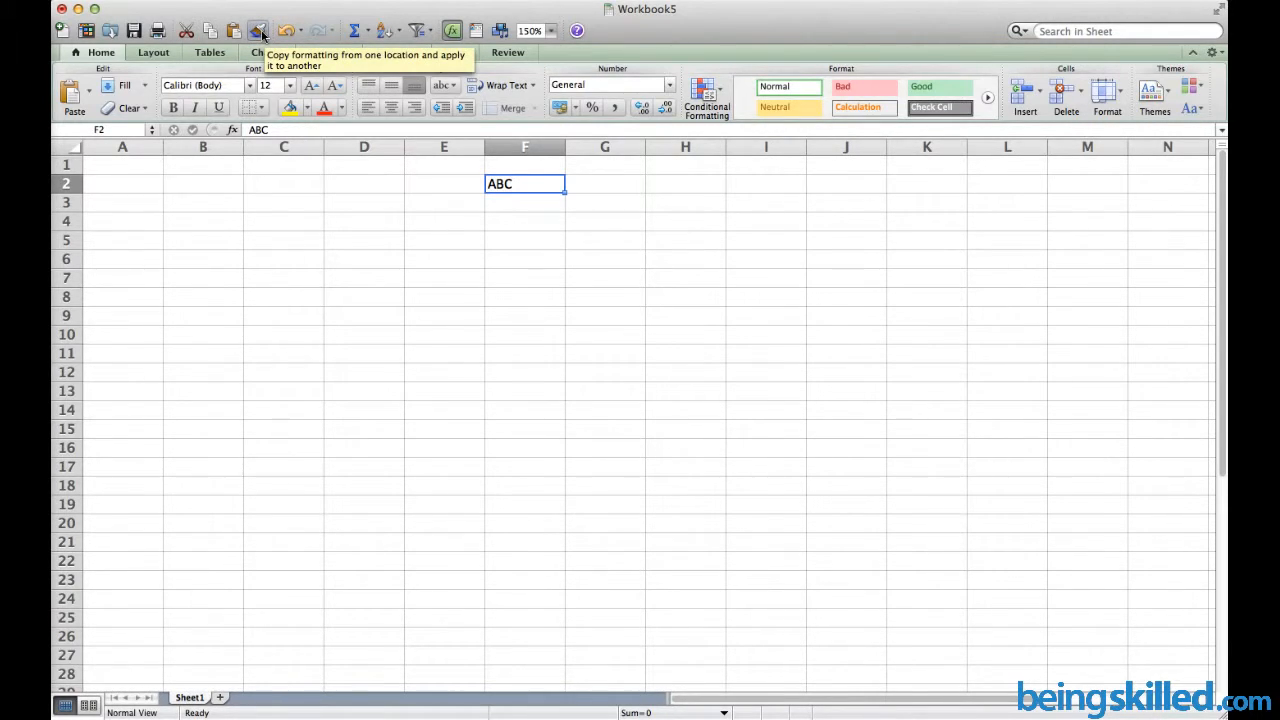
Enlarge ABC in F2 to 72 pt and make it bold
click(309, 87)
click(309, 87)
click(309, 87)
click(309, 87)
click(309, 87)
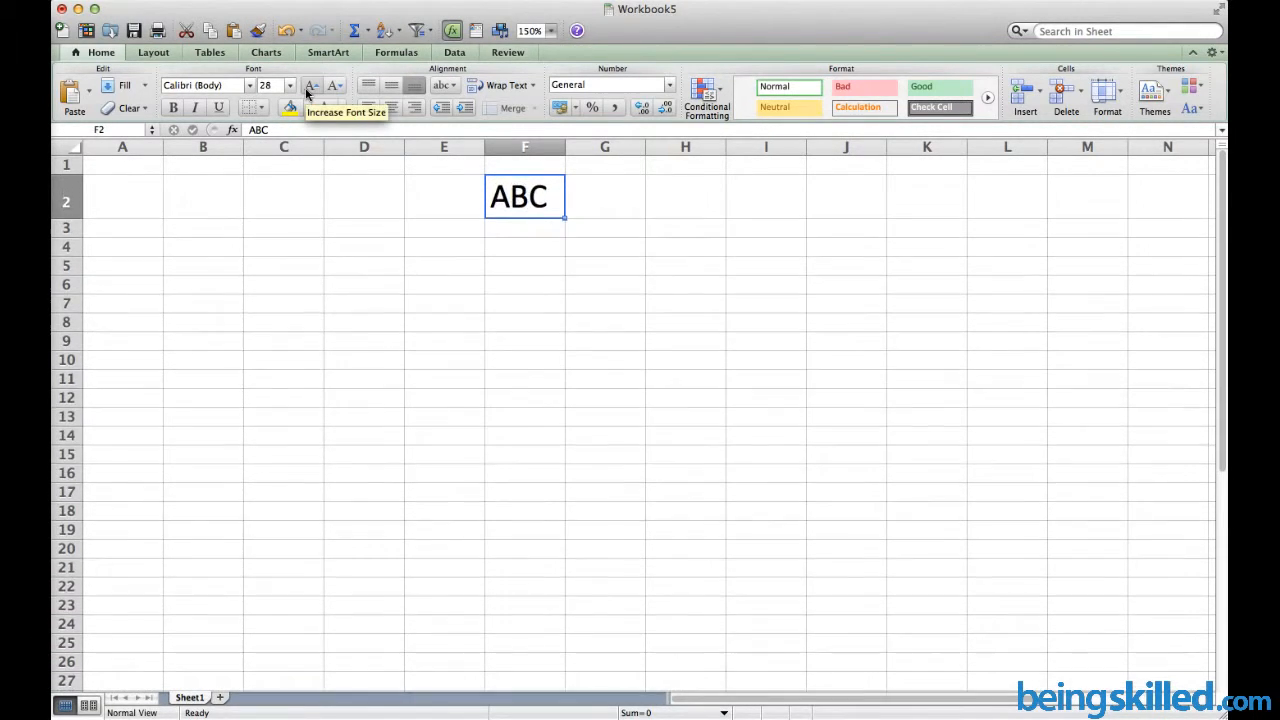
click(309, 87)
click(309, 87)
click(309, 87)
click(309, 87)
click(309, 87)
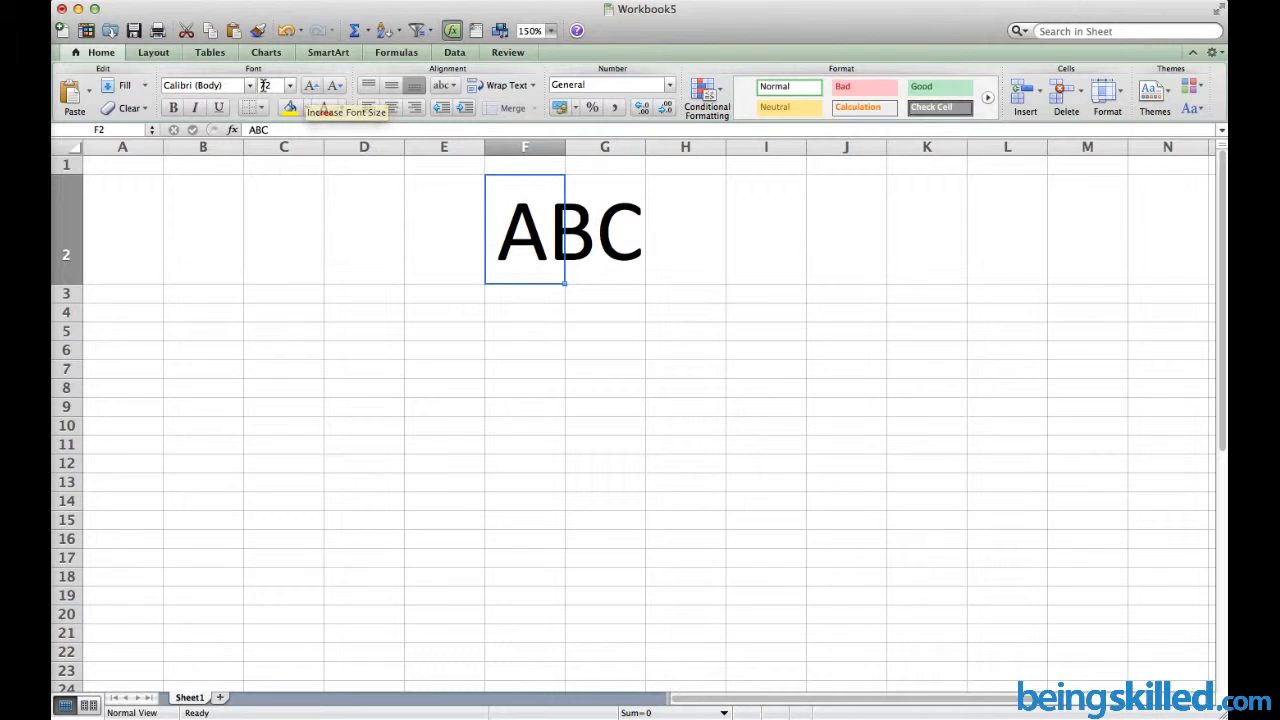
click(173, 108)
Enter abc in cell C6
click(306, 354)
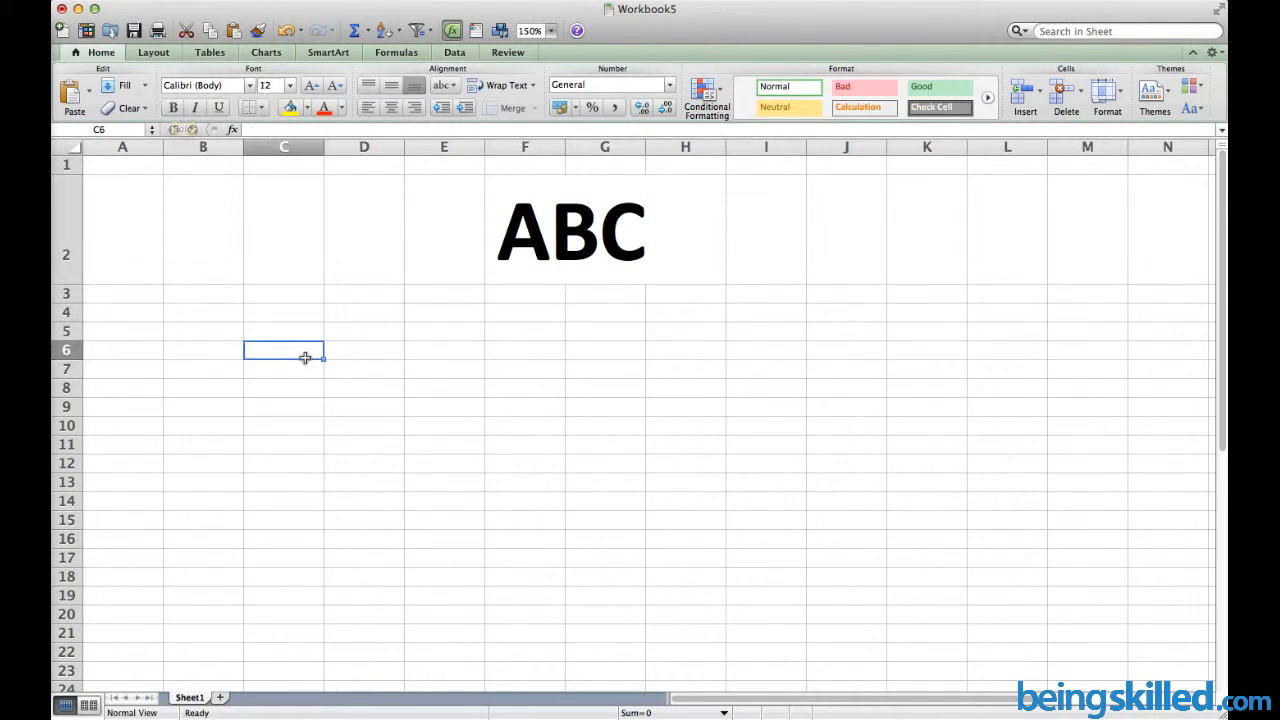
text(anc)
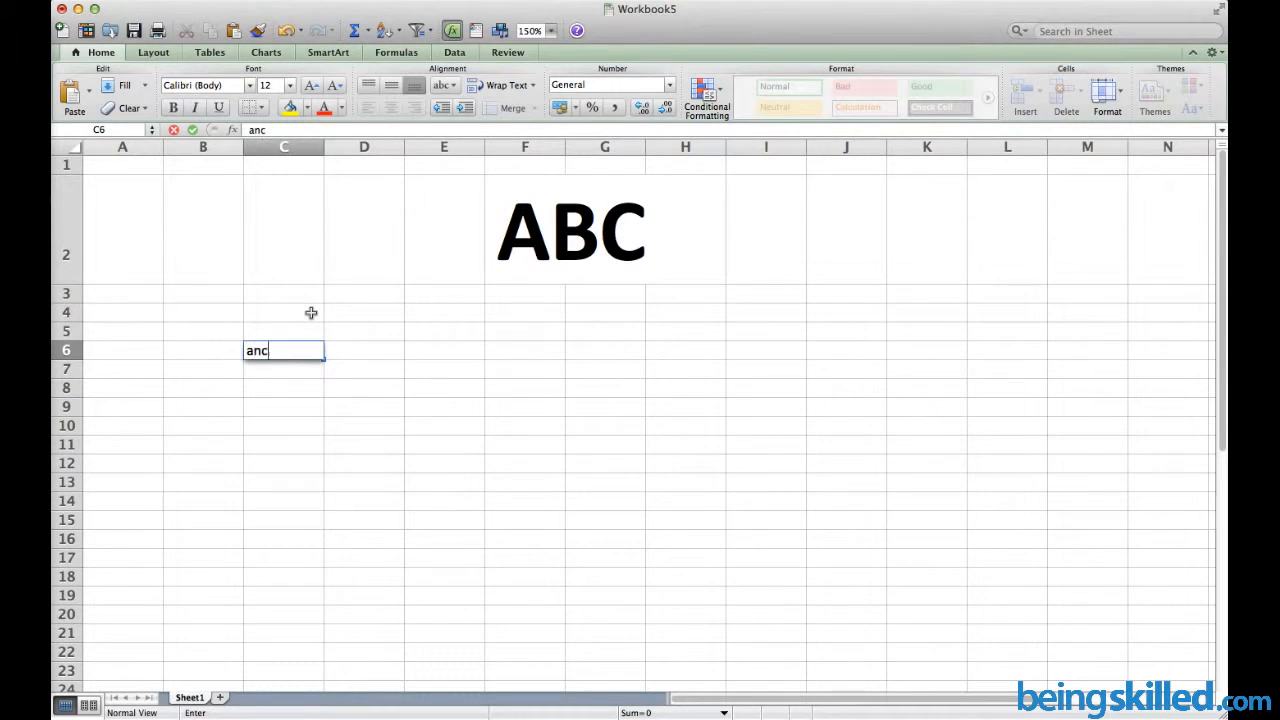
key(BackSpace)
key(BackSpace)
text(bc)
Format Painter F2's bold 72 pt style onto abc in C6, then undo it
click(500, 248)
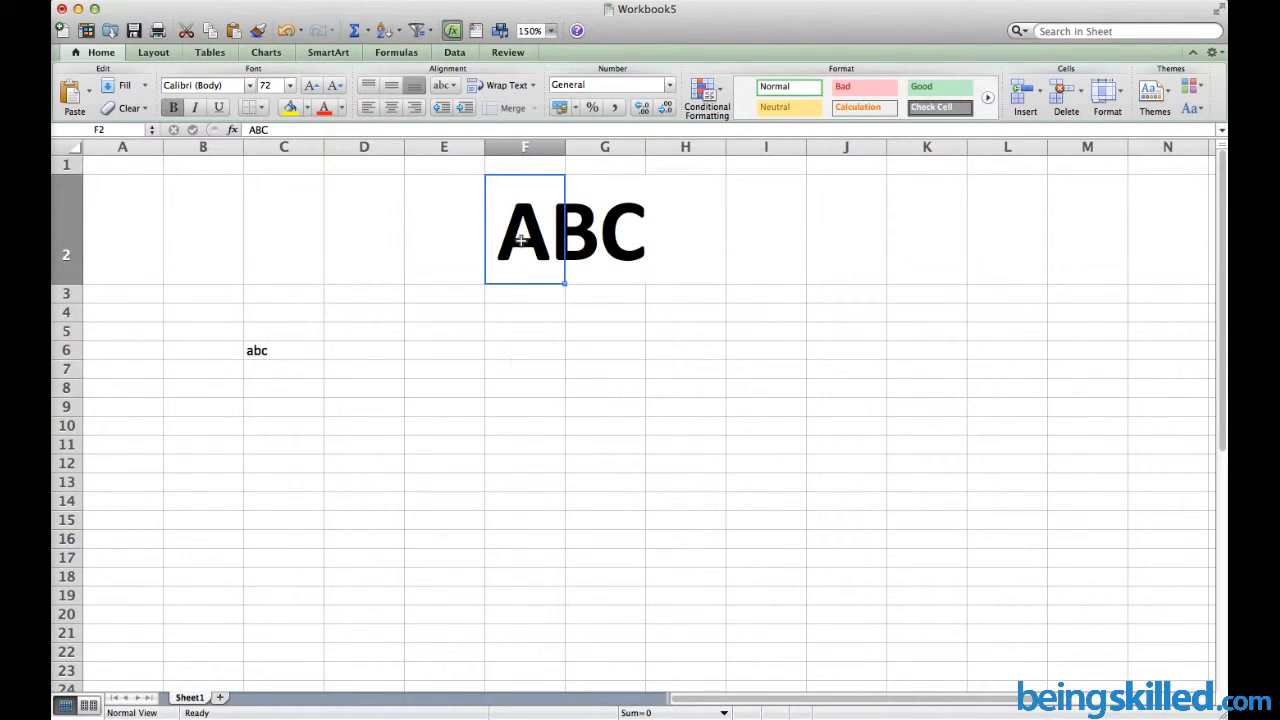
click(258, 31)
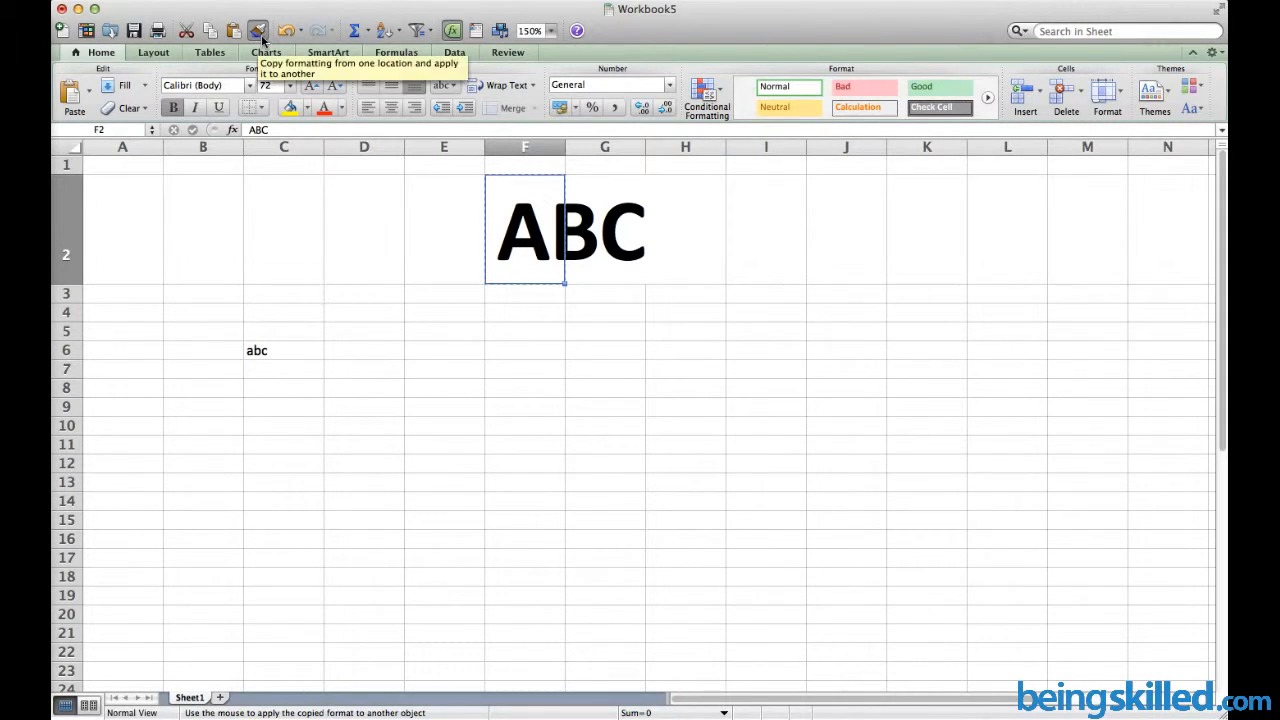
click(302, 355)
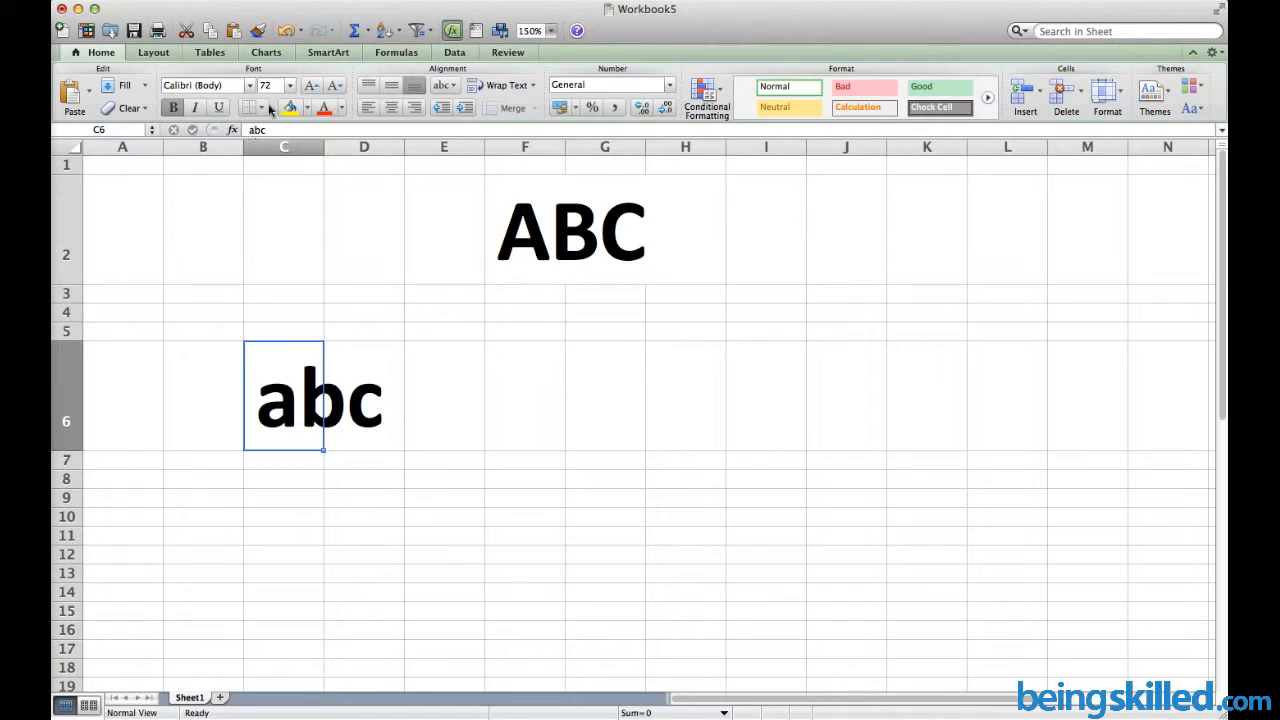
click(285, 31)
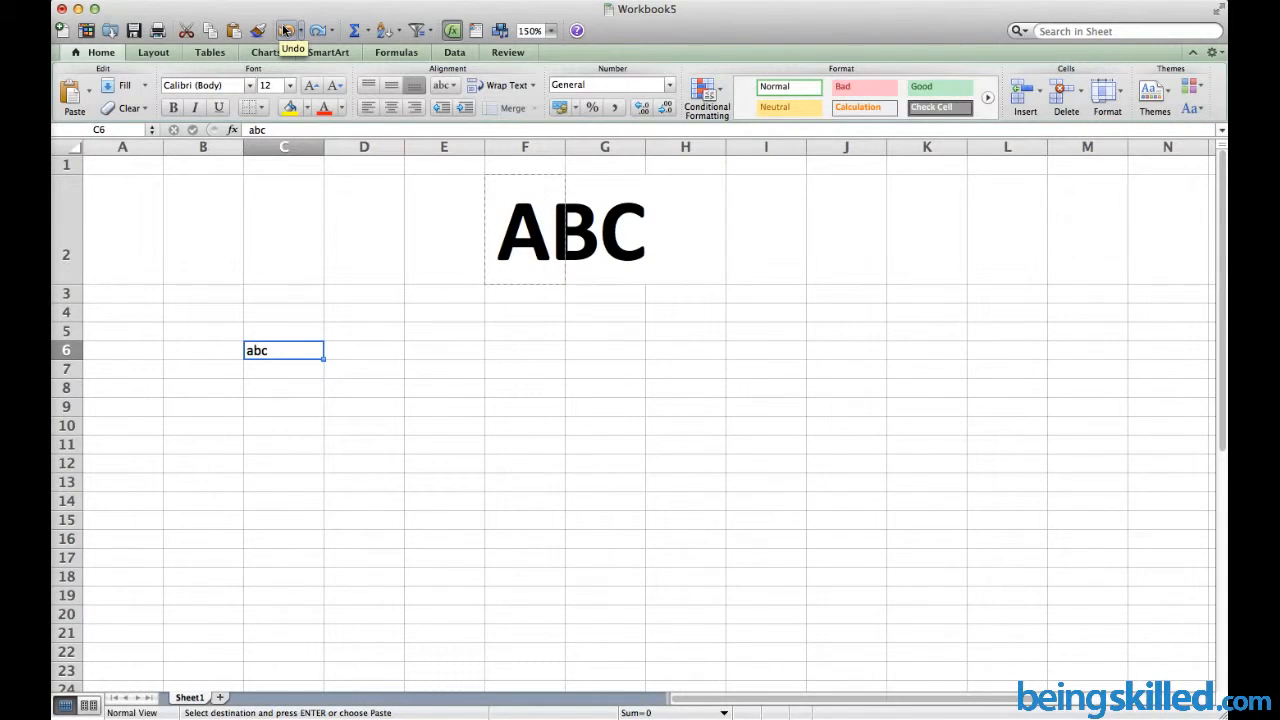
click(316, 311)
text(A)
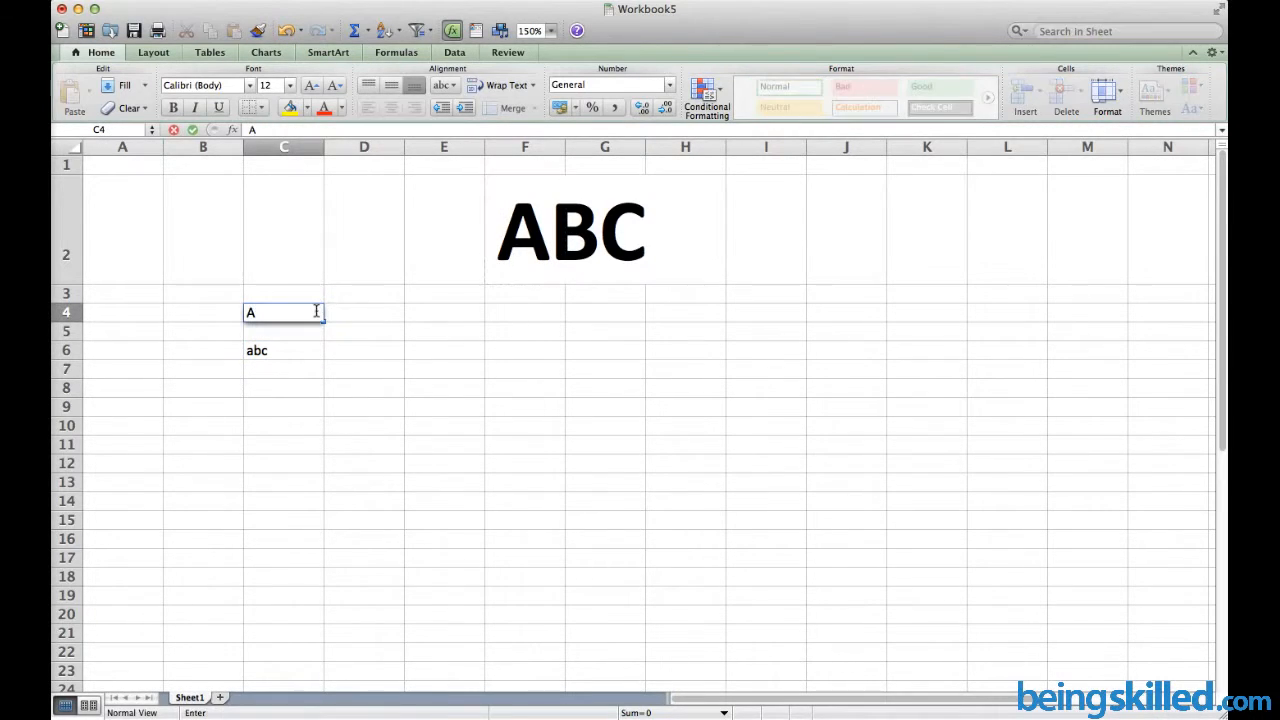
key(Tab)
text(B)
key(Tab)
text(C)
key(Tab)
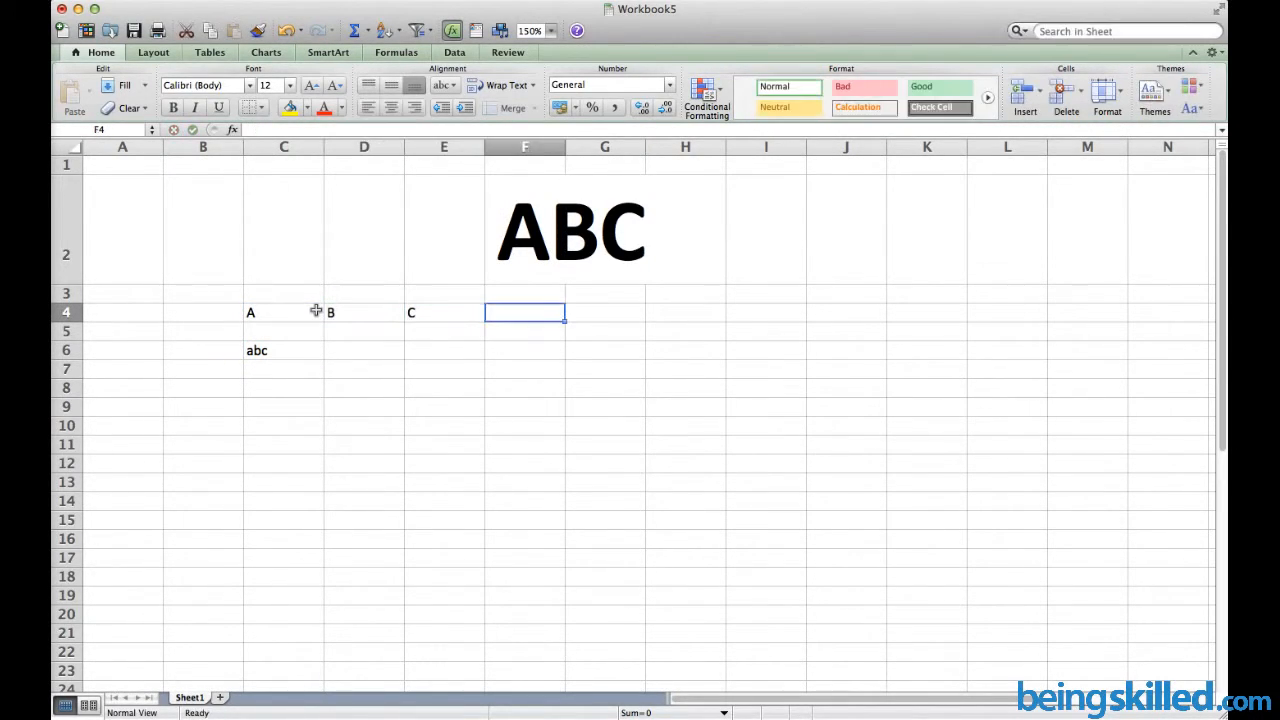
text(D)
key(Tab)
text(E)
click(462, 401)
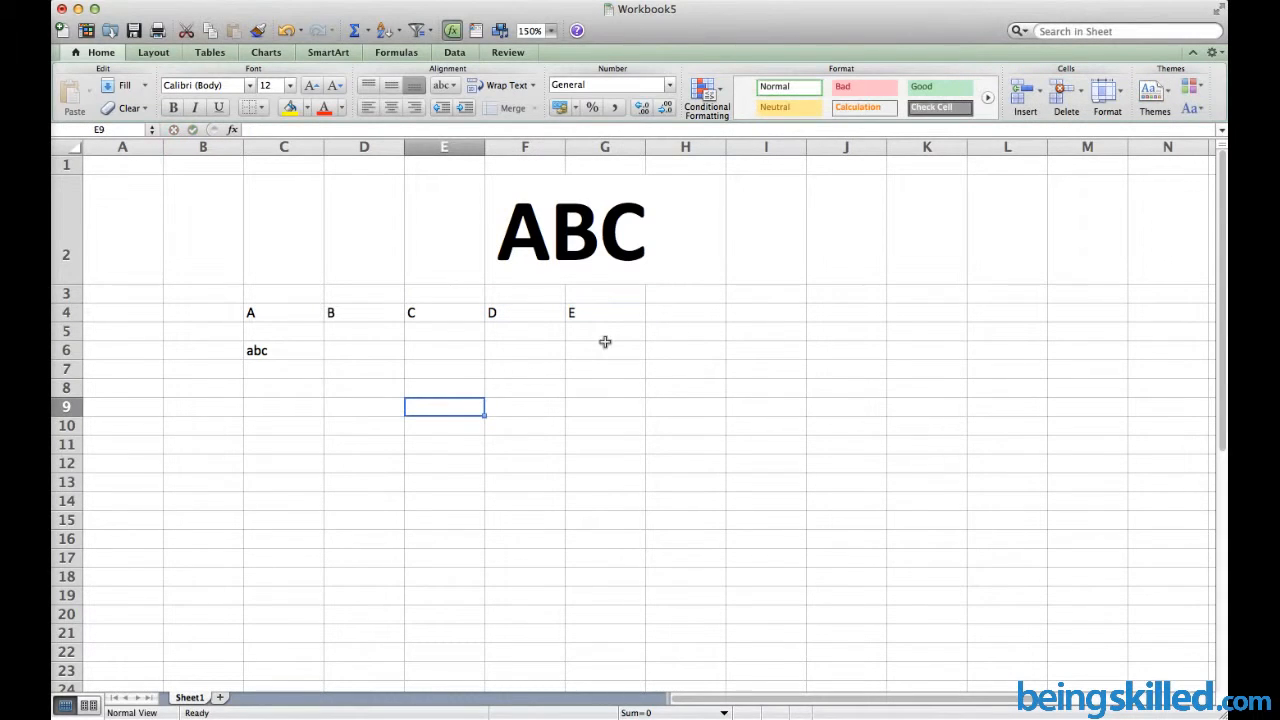
click(286, 31)
click(286, 31)
click(286, 31)
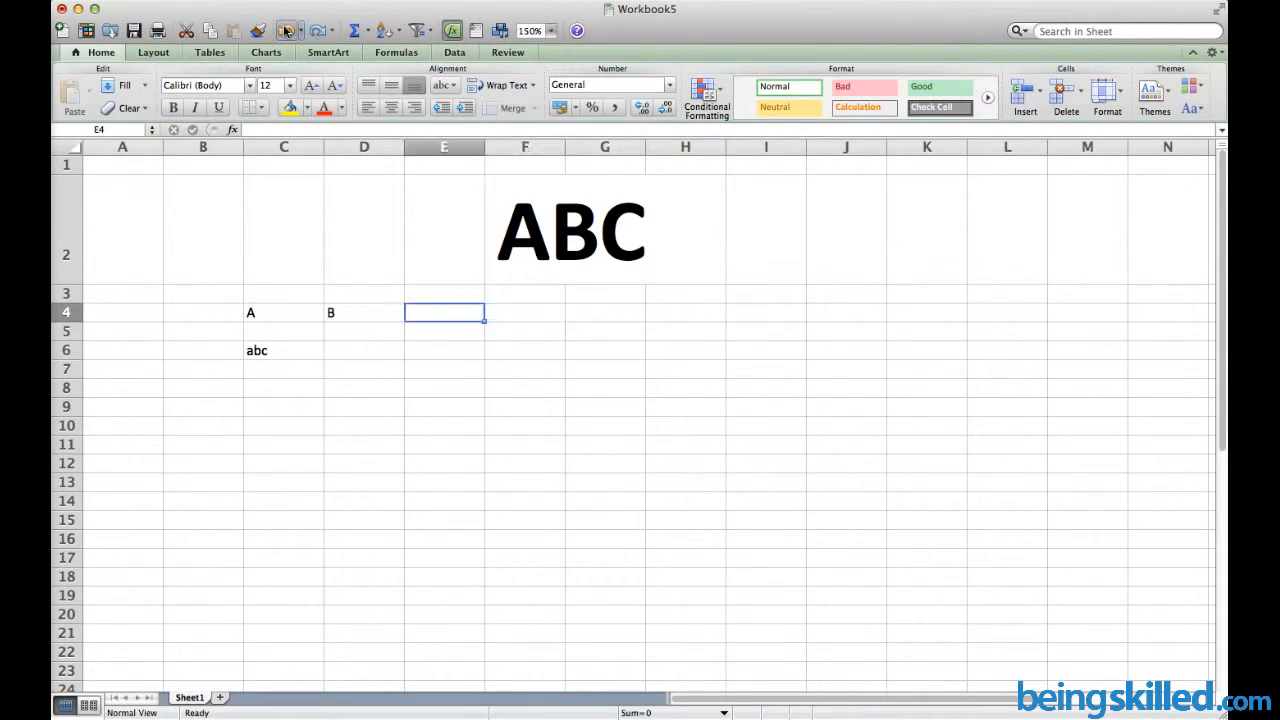
click(286, 31)
click(286, 31)
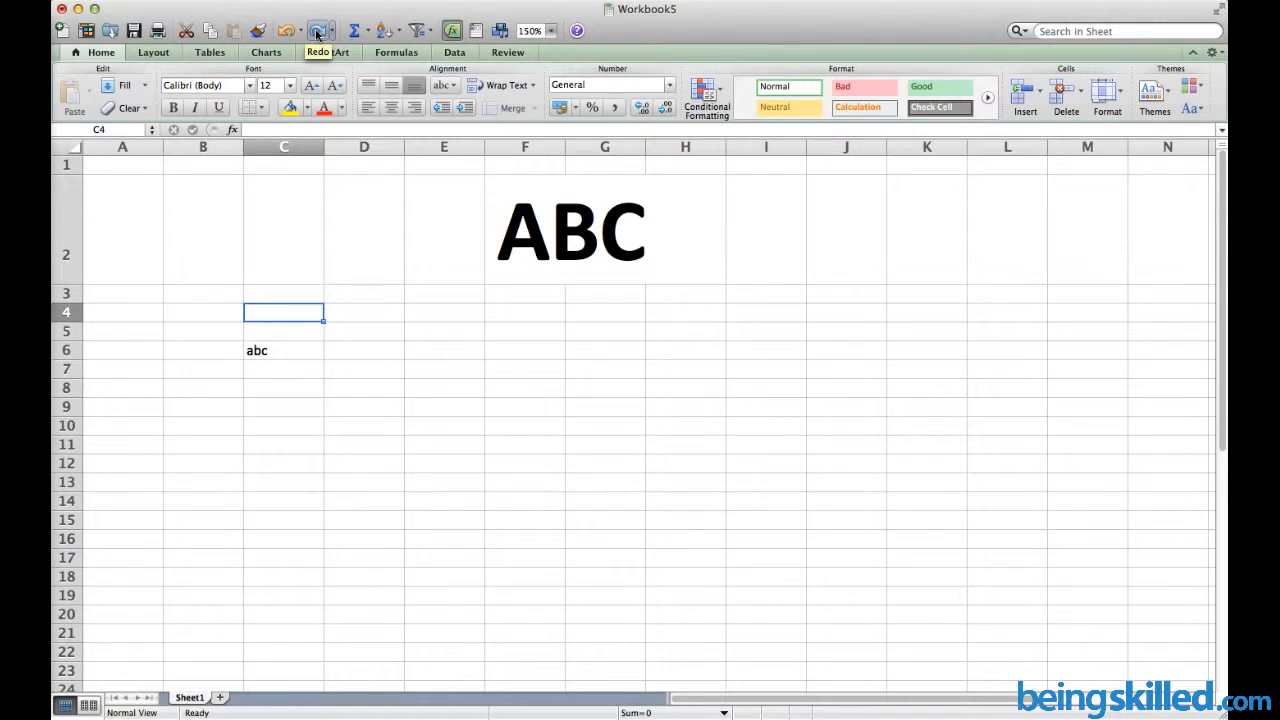
click(317, 33)
click(317, 33)
click(317, 33)
click(317, 33)
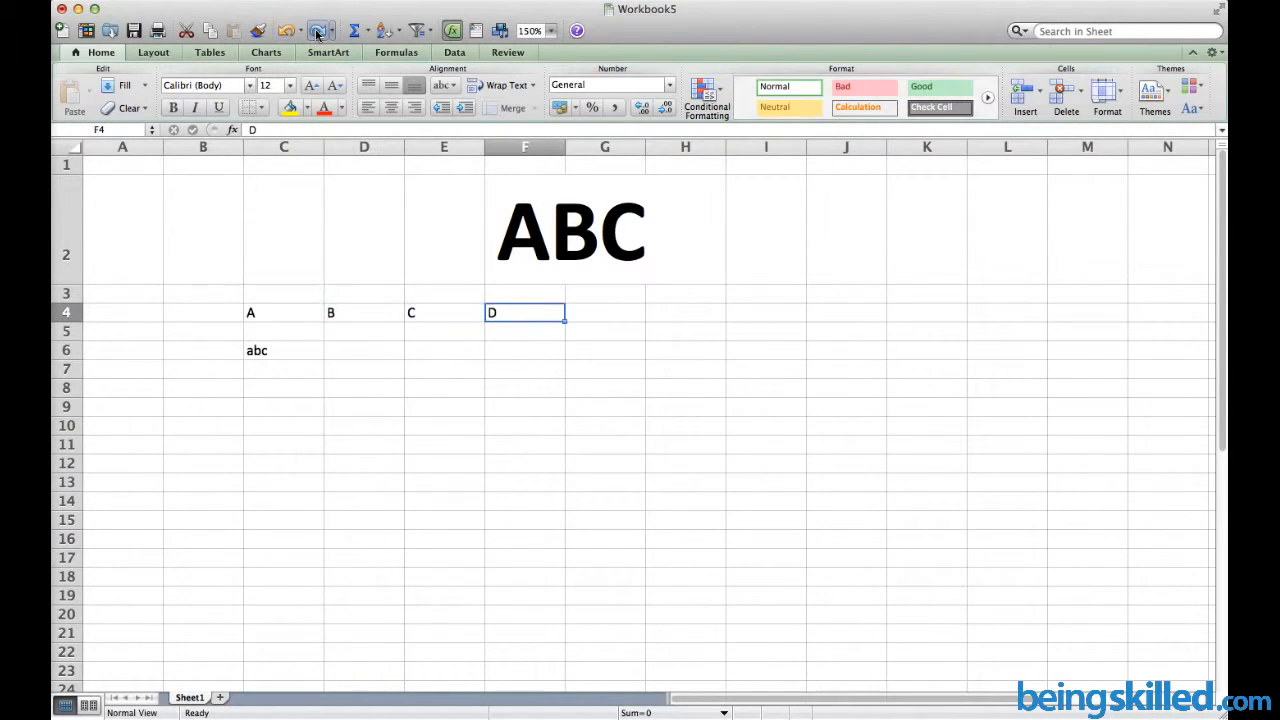
click(317, 33)
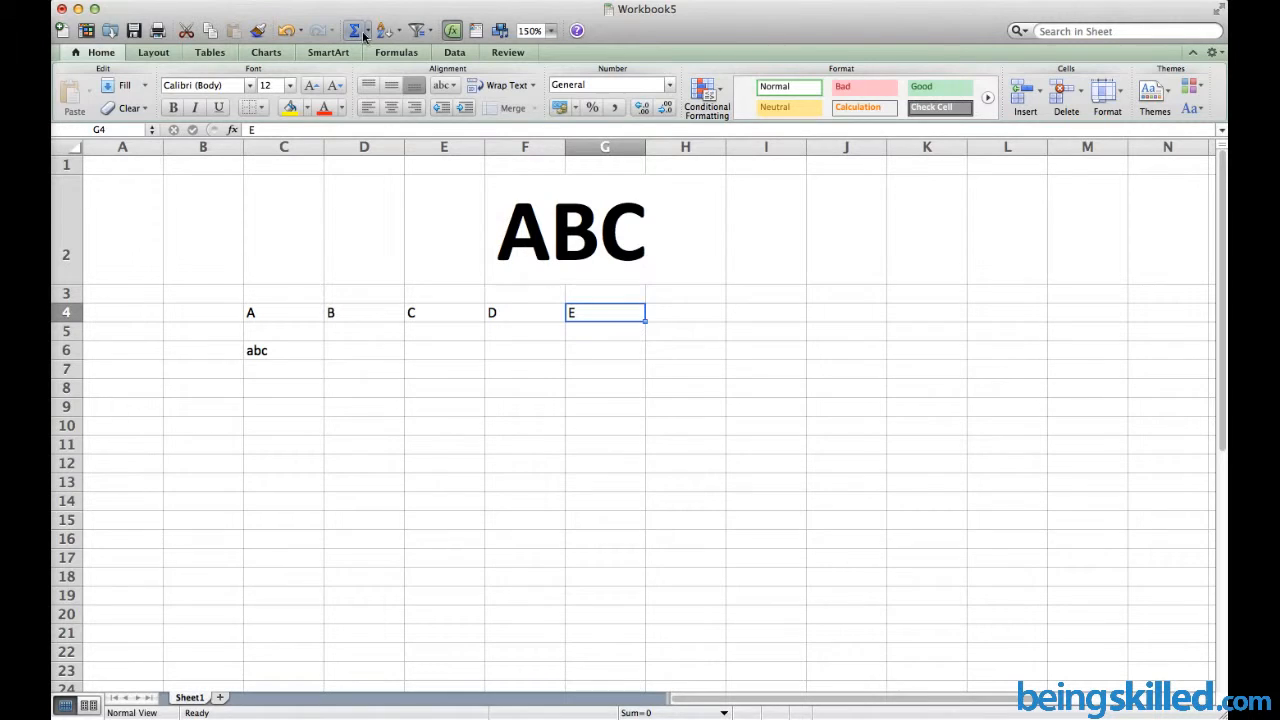
Enter 6, 5, 4, 3, 2, 1 down cells I2:I7
click(791, 210)
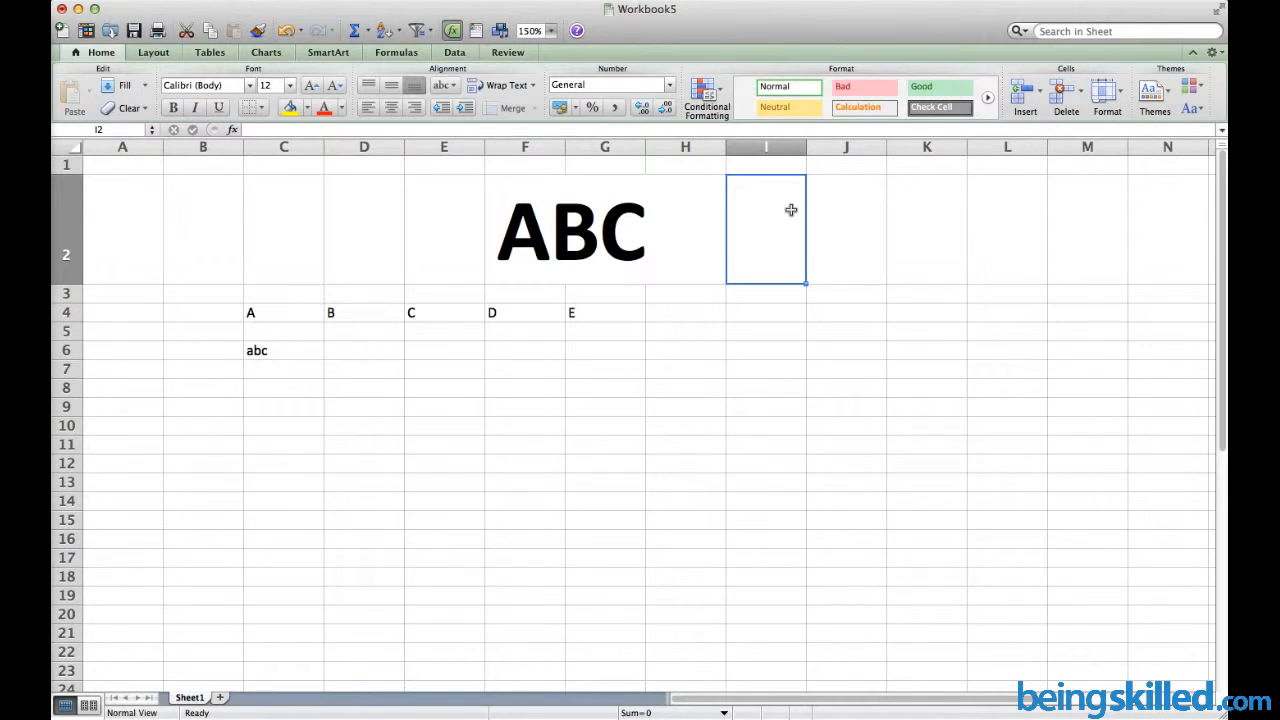
text(6)
key(Return)
text(5)
key(Return)
text(4)
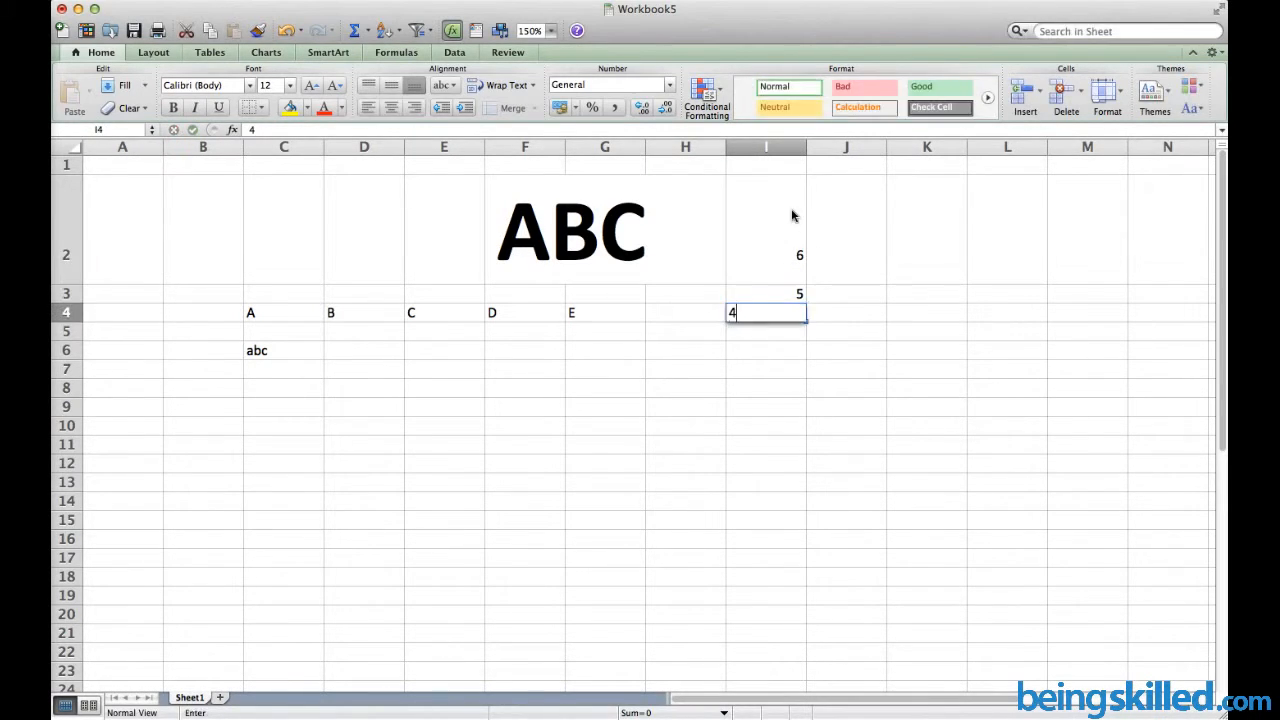
key(Return)
text(3)
key(Return)
text(2)
key(Return)
text(1)
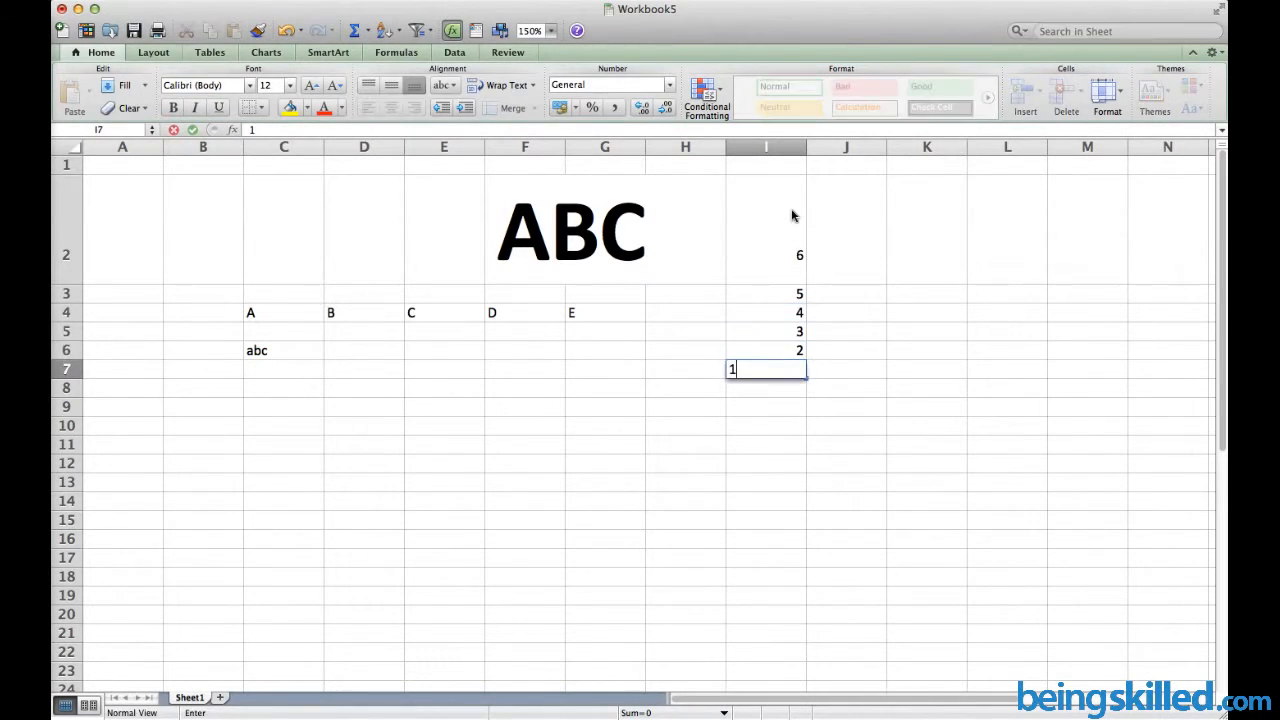
key(Return)
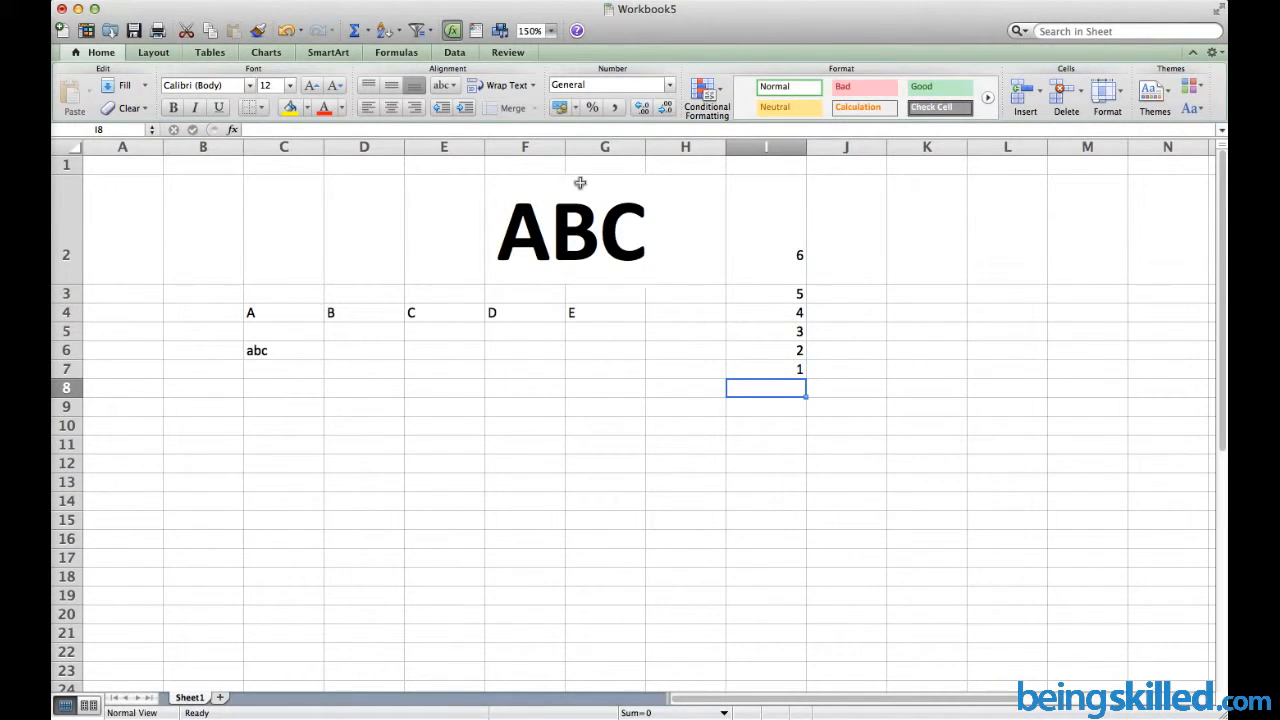
AutoSum I2:I7 into I8 so it shows 21
click(358, 33)
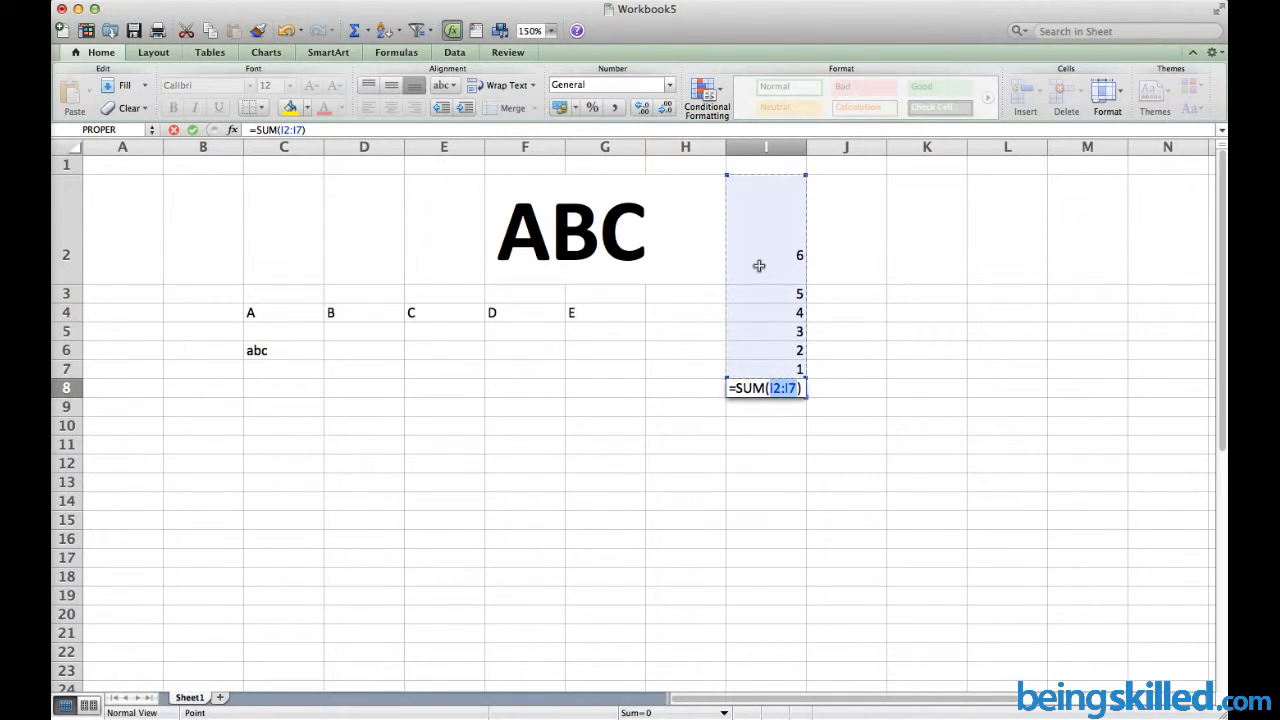
key(Return)
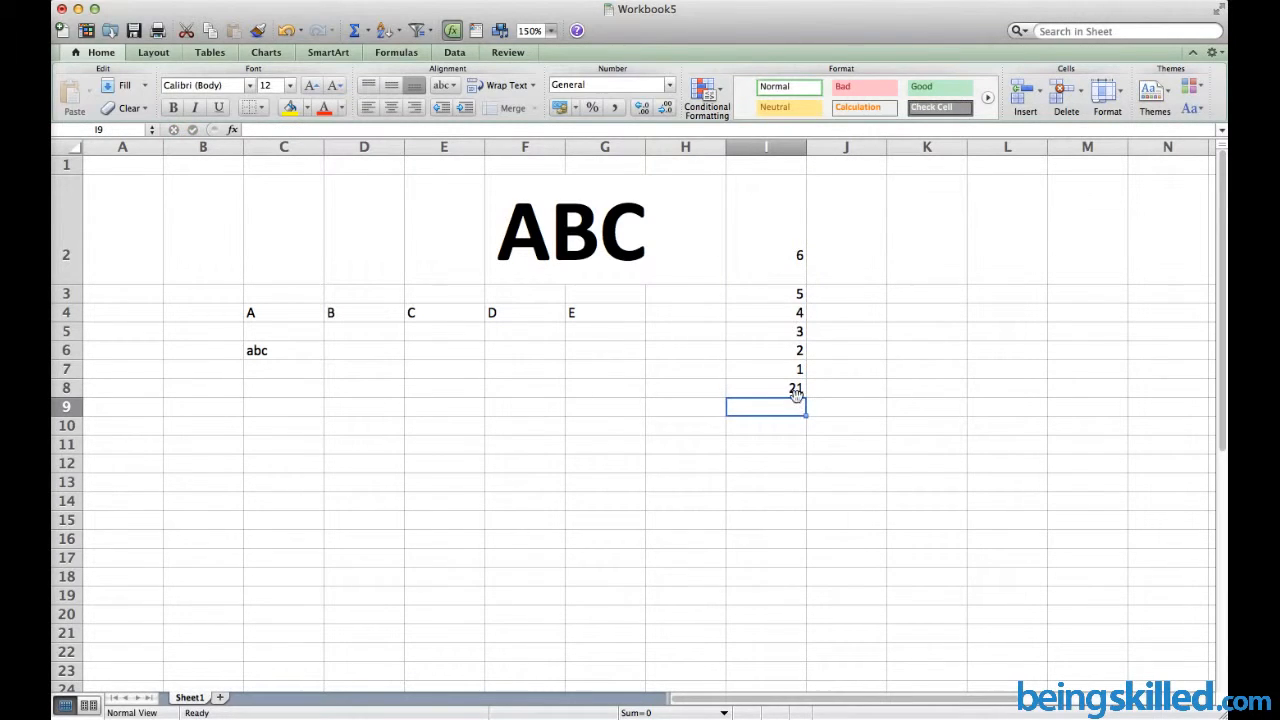
click(768, 390)
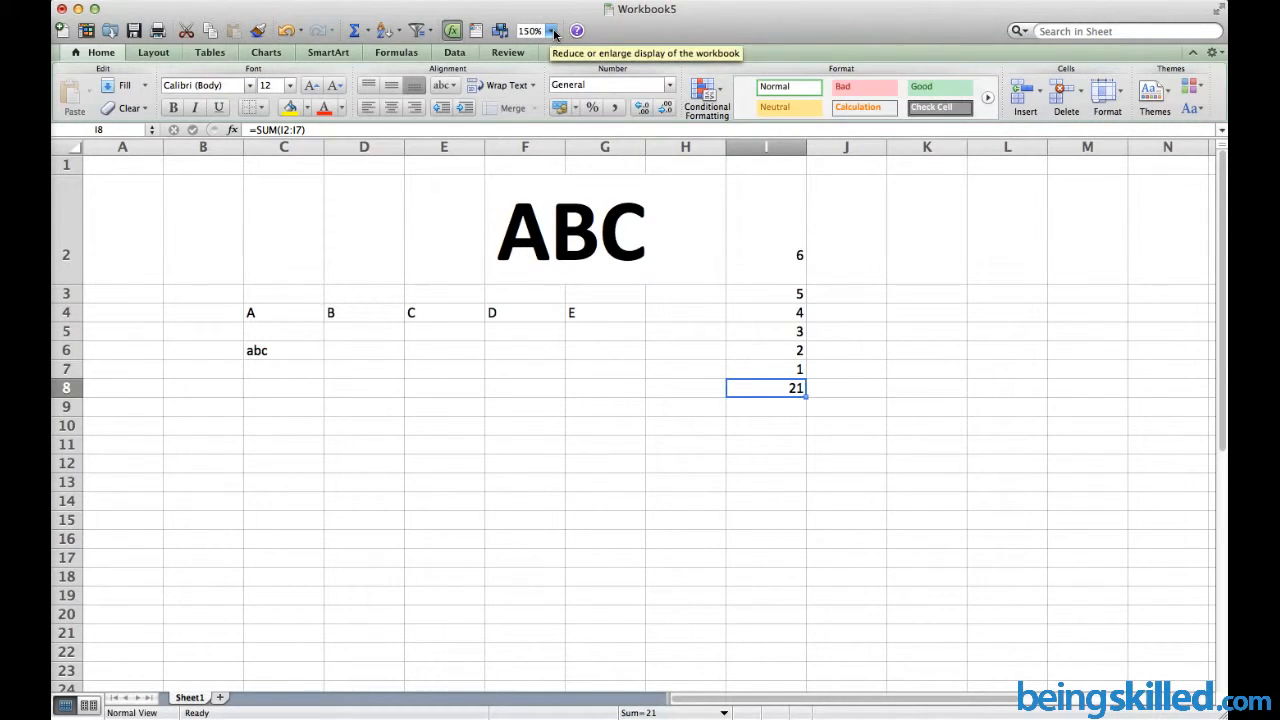
Reset zoom to 100%, select B2:I8, then zoom to 200% and finally 250%
click(552, 31)
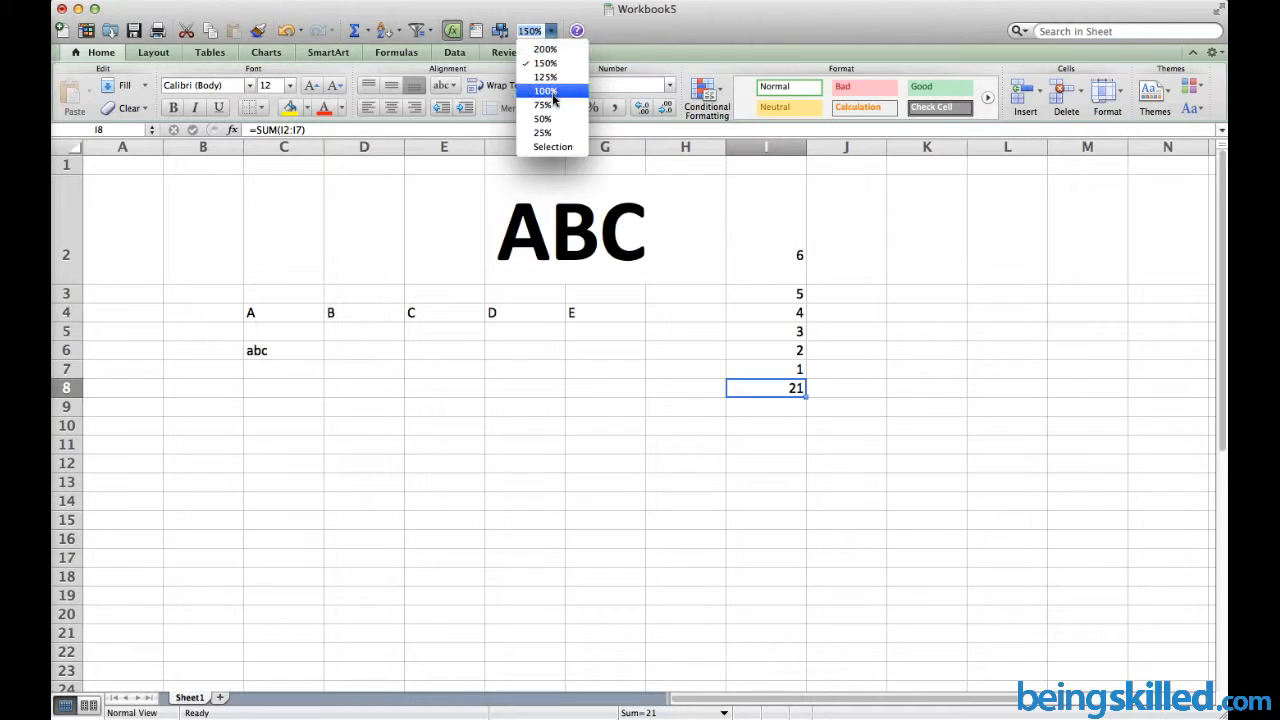
click(552, 93)
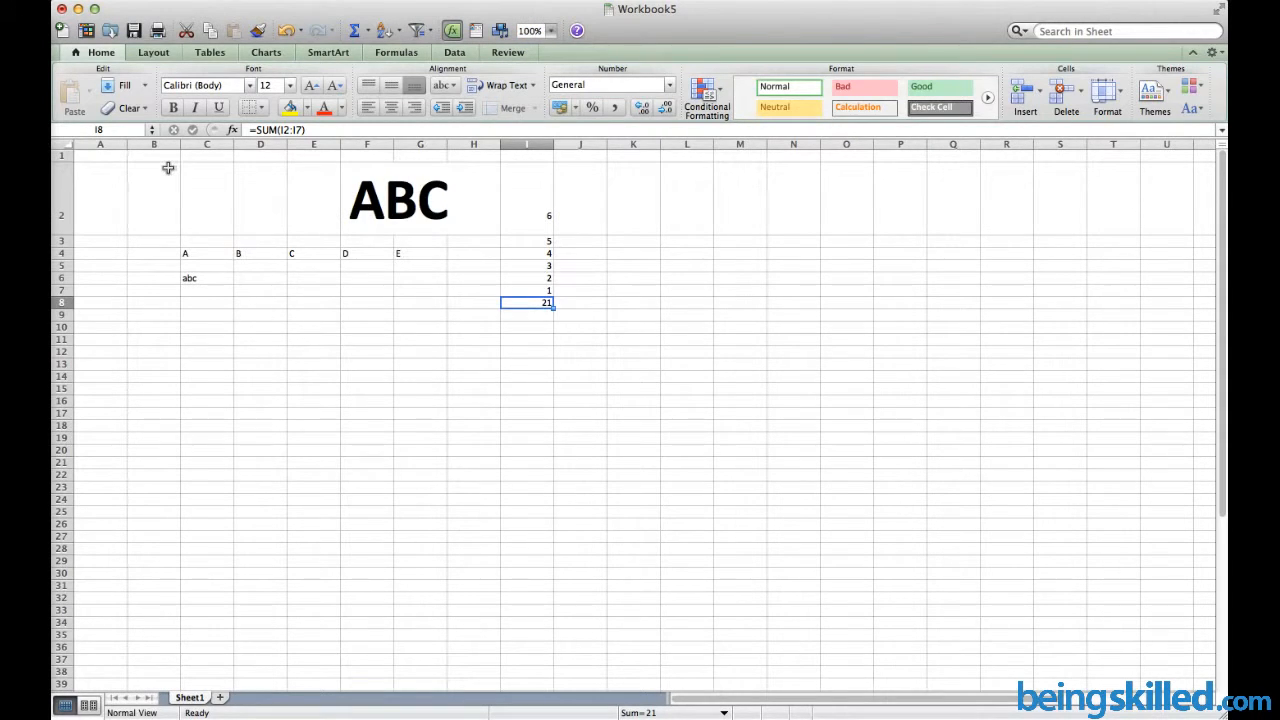
drag(168, 167, 510, 305)
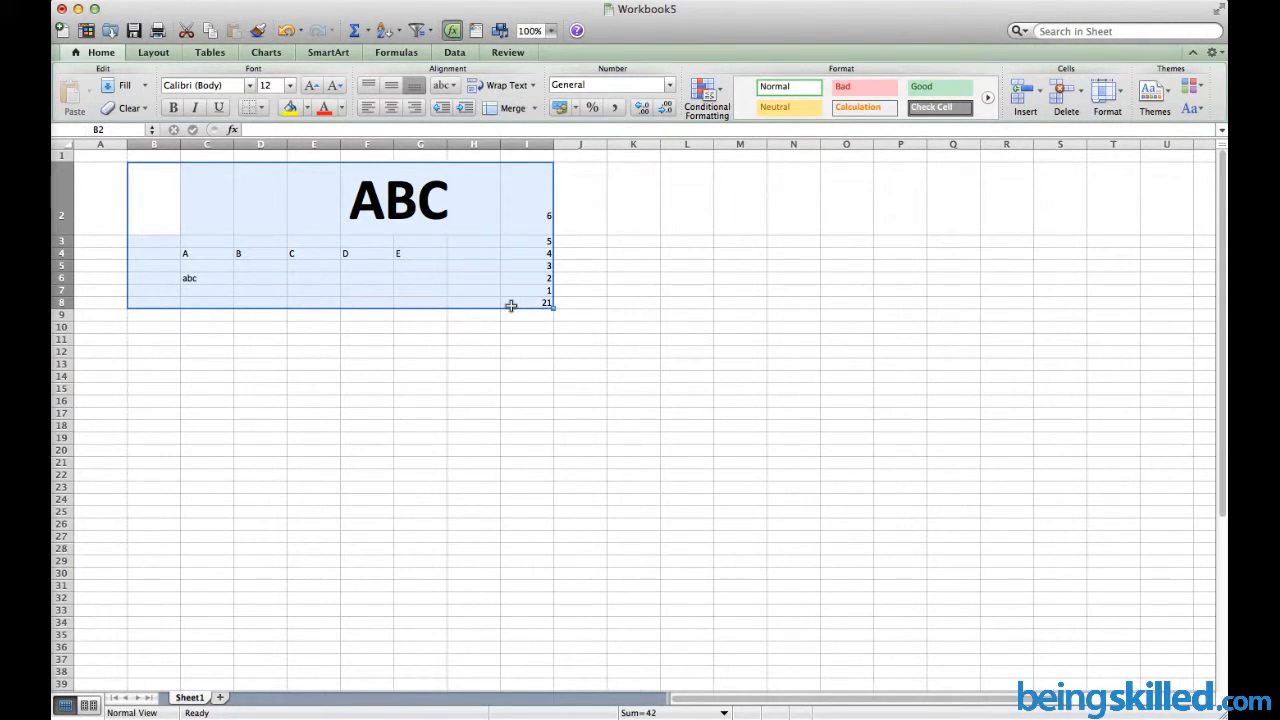
click(550, 31)
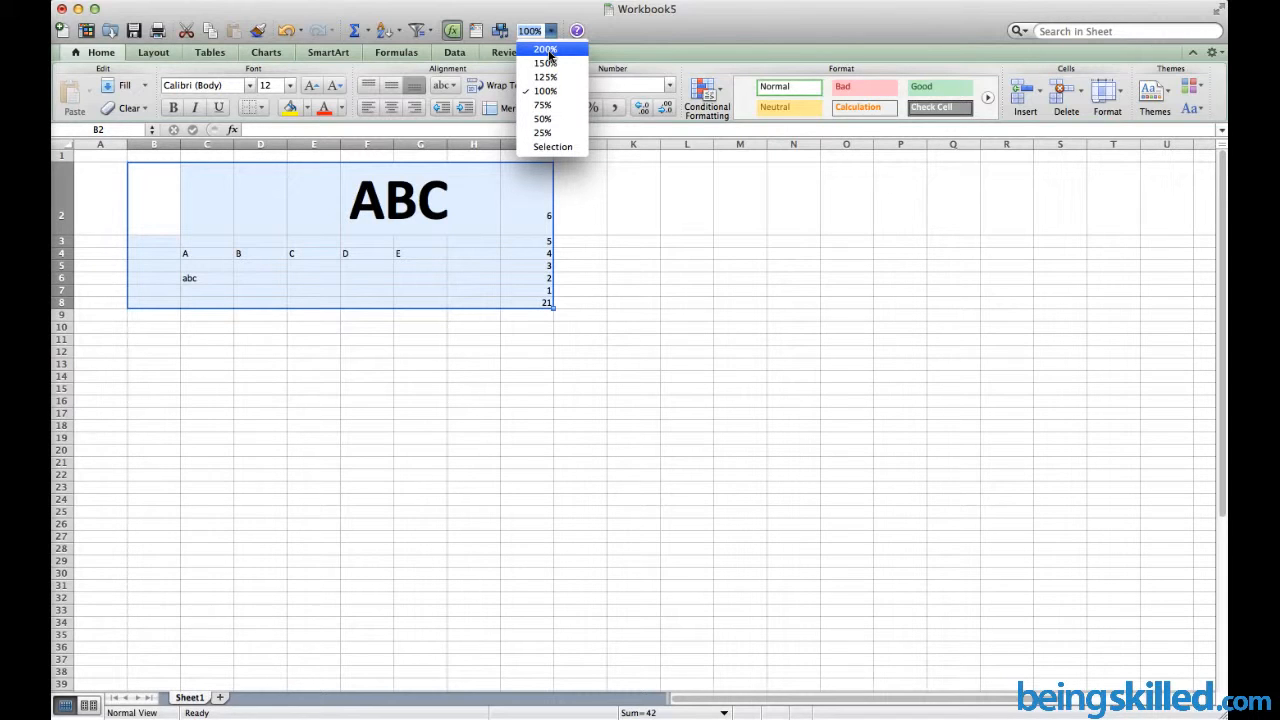
click(561, 56)
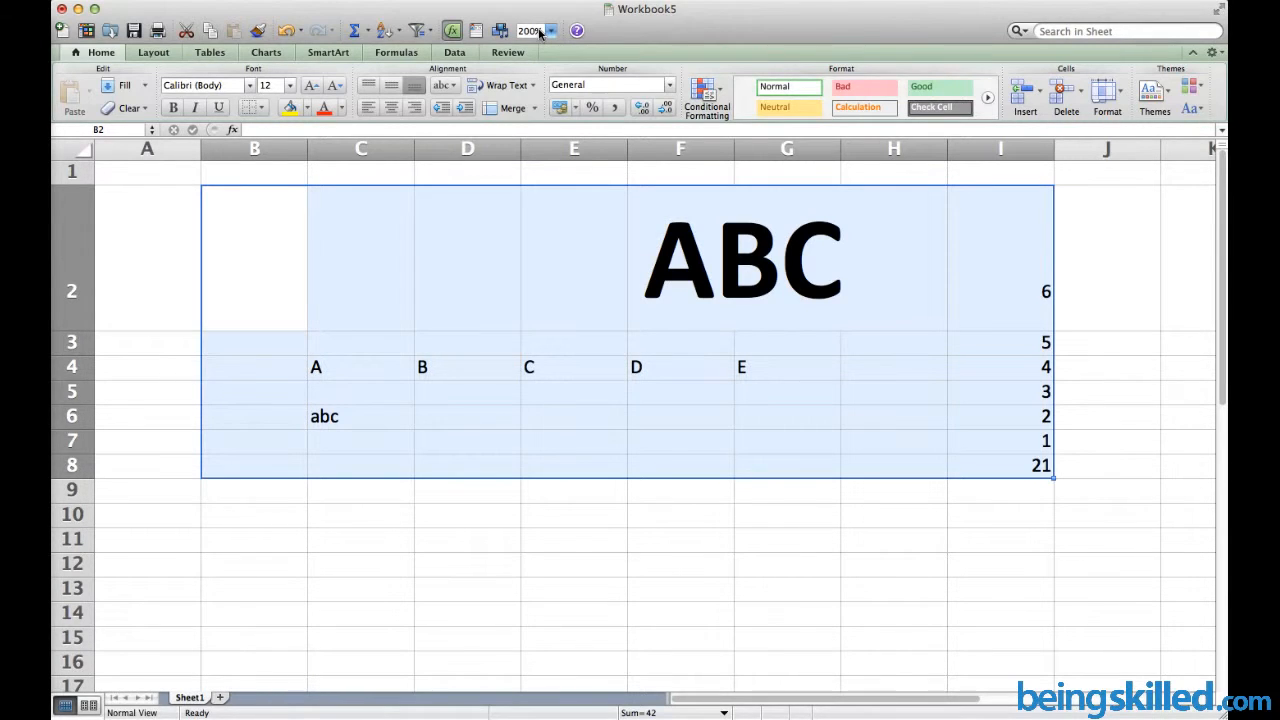
click(538, 31)
text(250)
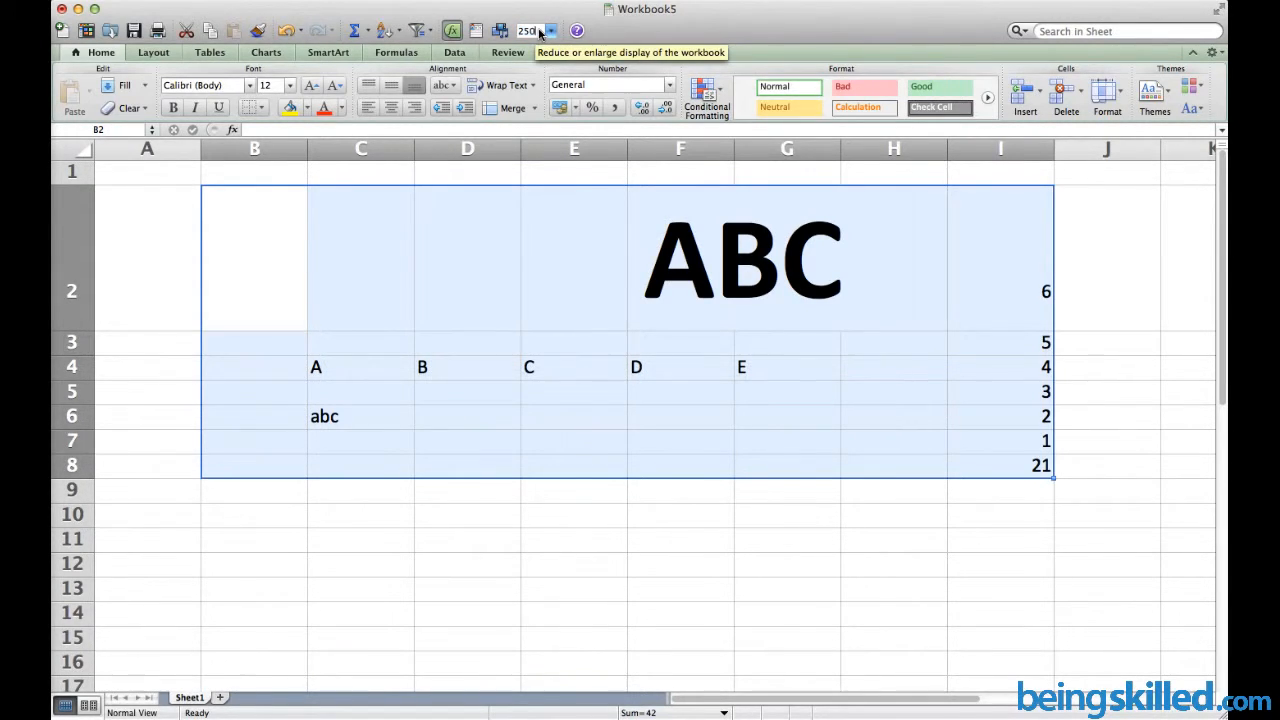
key(Return)
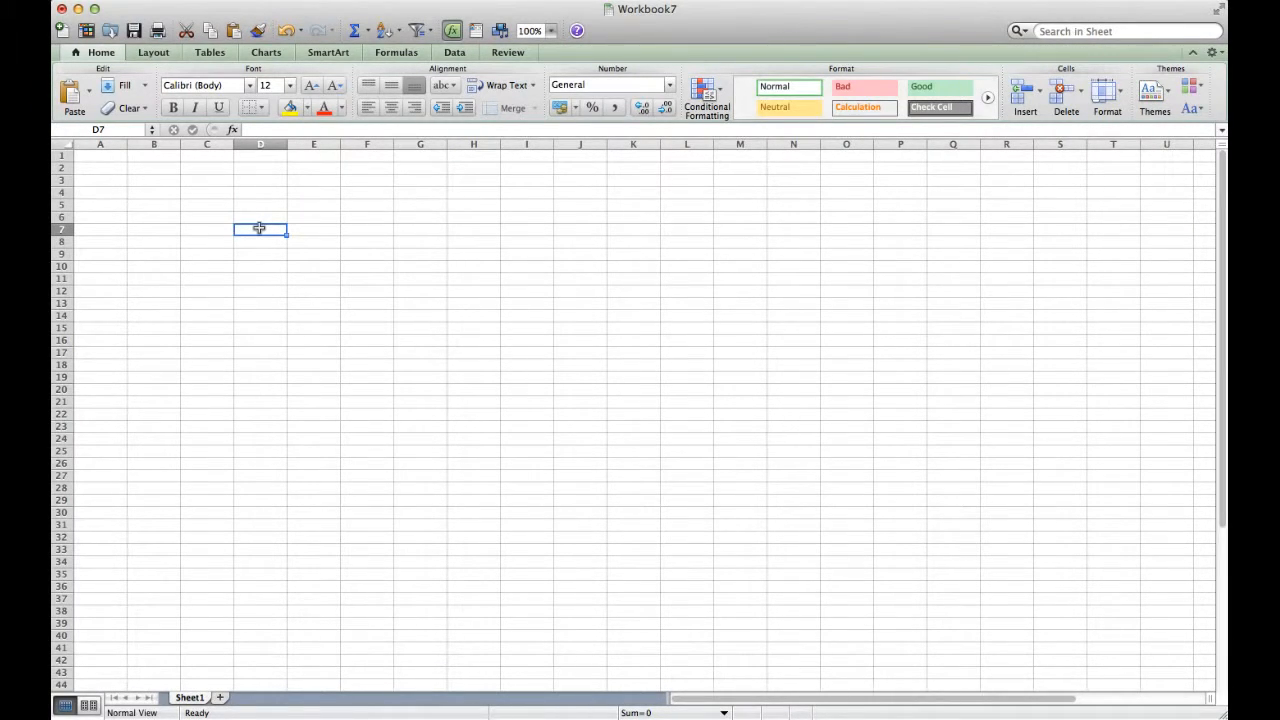
Apply Merge and Center to D7:G7, then select cell H9
shift+click(426, 227)
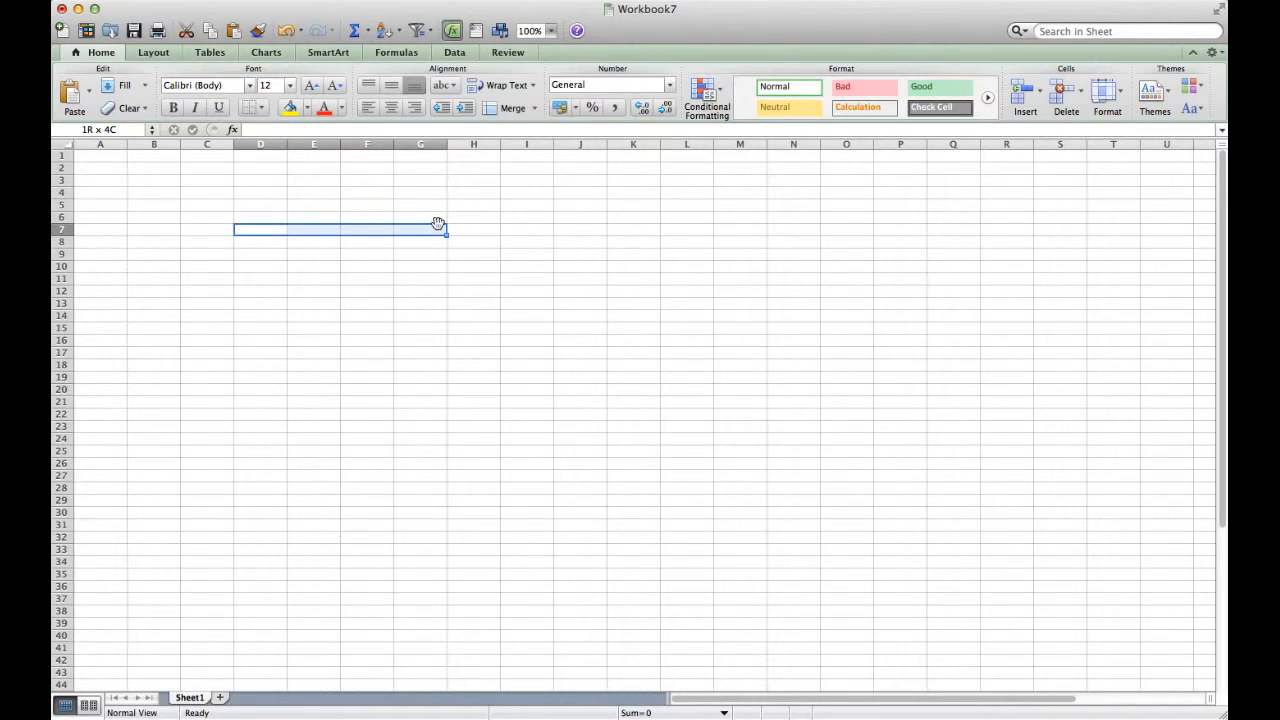
click(534, 108)
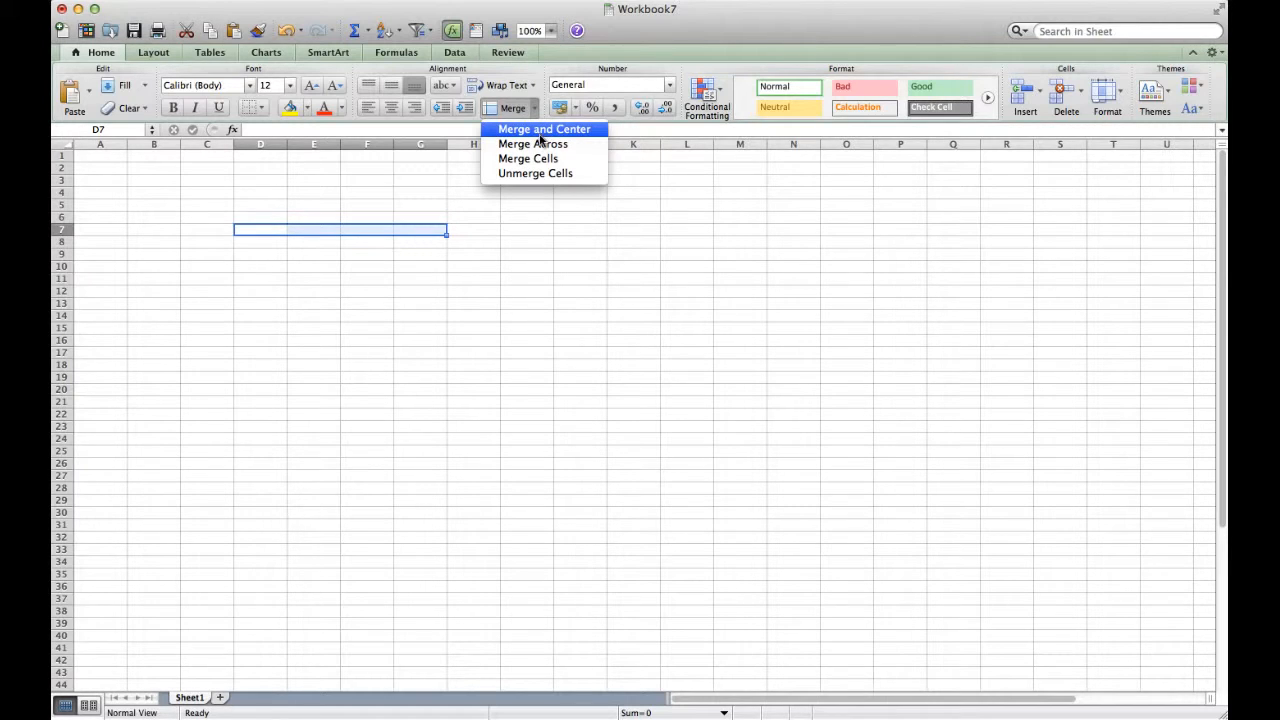
click(540, 136)
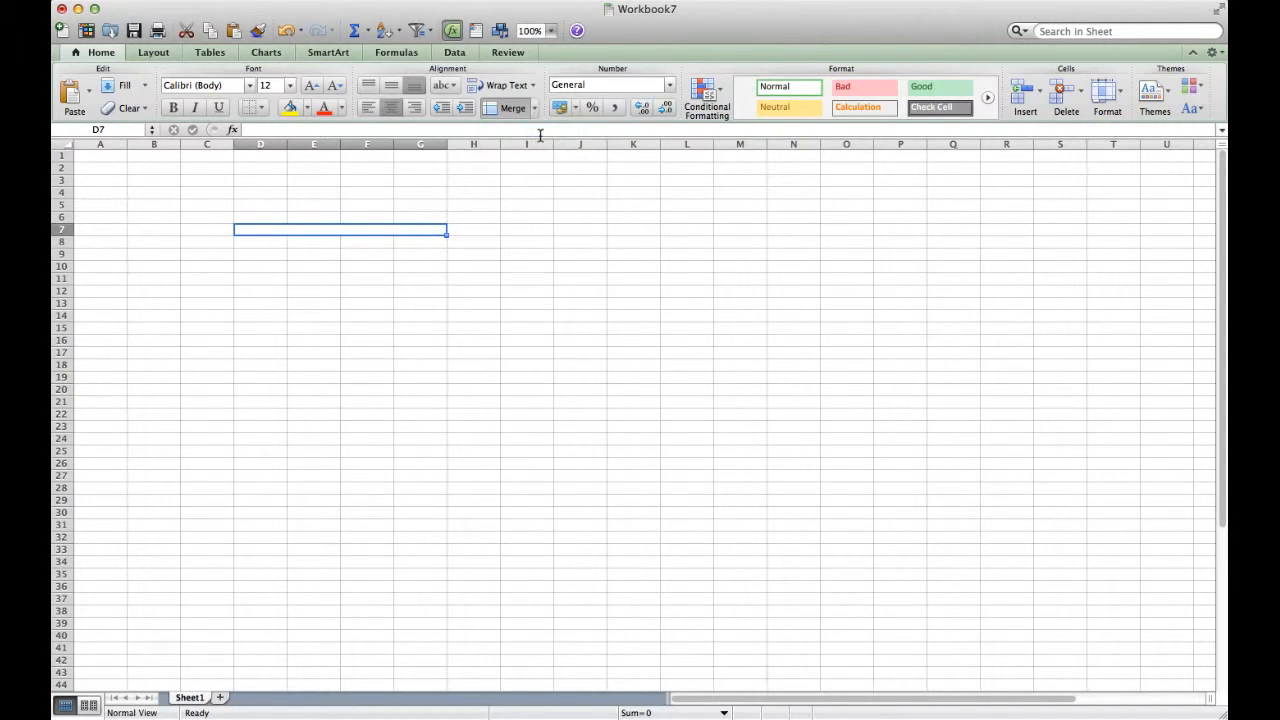
click(533, 110)
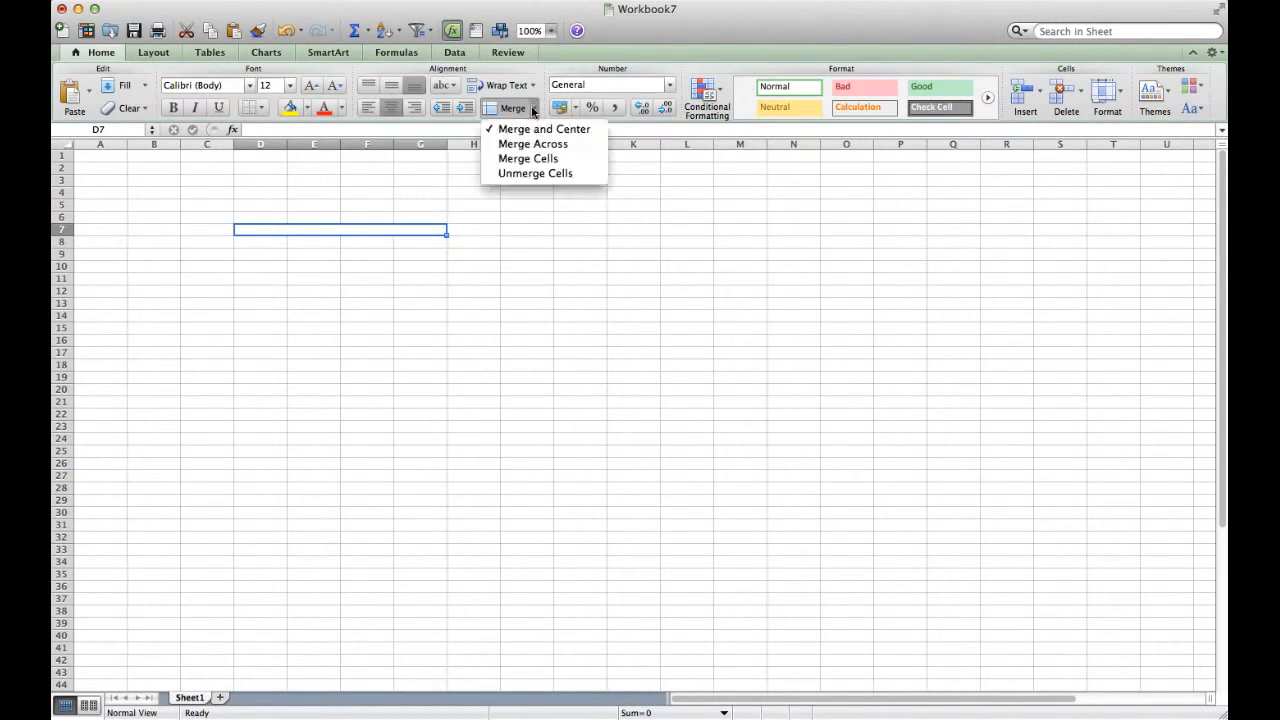
click(533, 110)
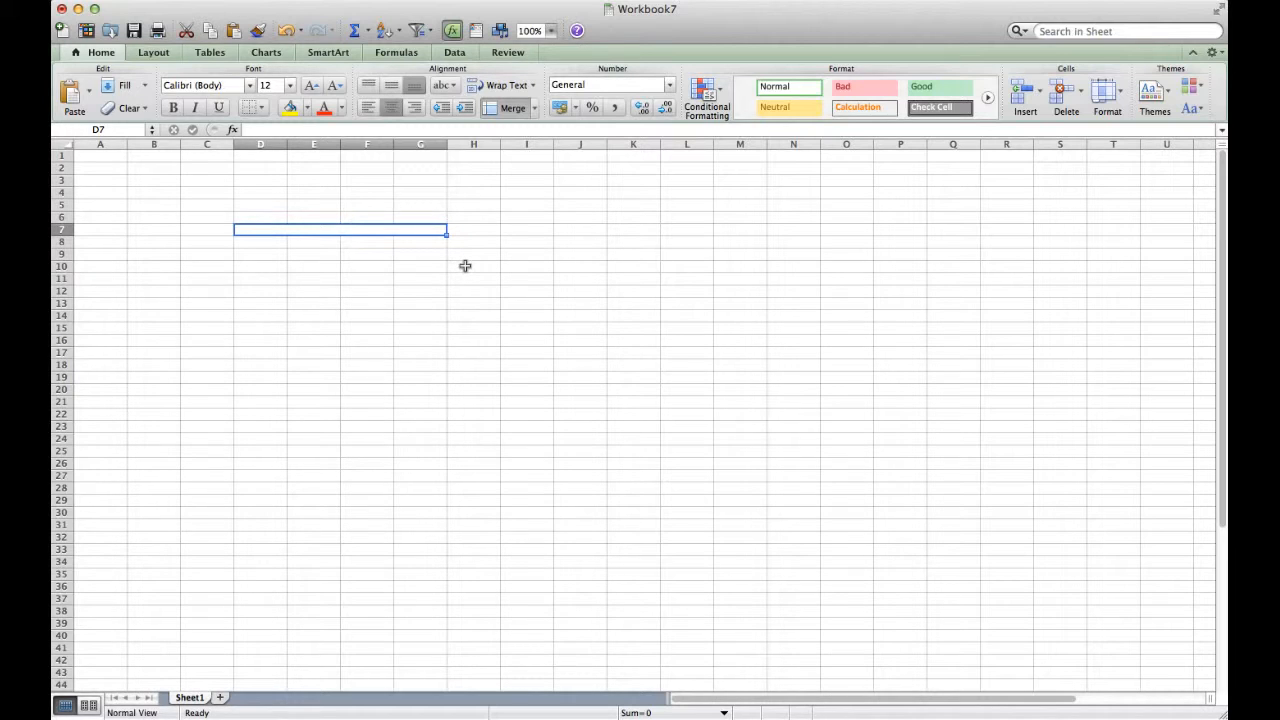
click(472, 258)
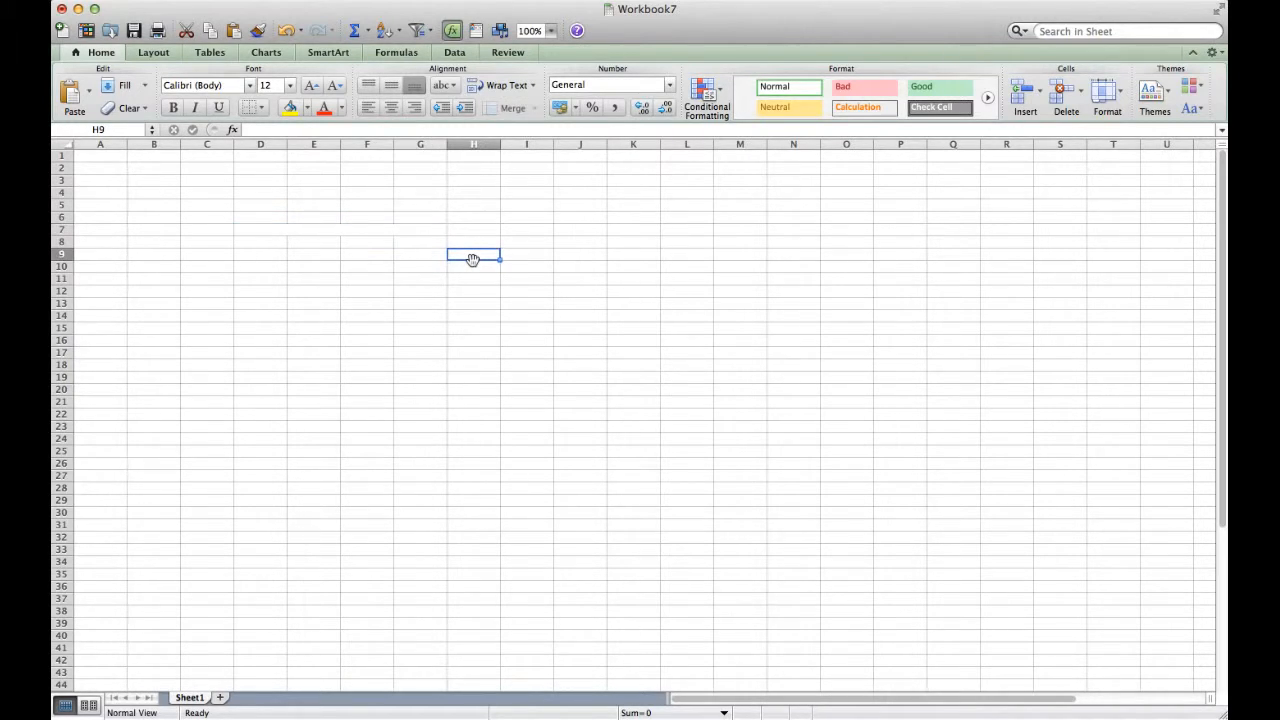
Enter A, B, C, D, E down H9:H13, apply All Borders to H9:L13, then select H9:L9
text(A B C D E)
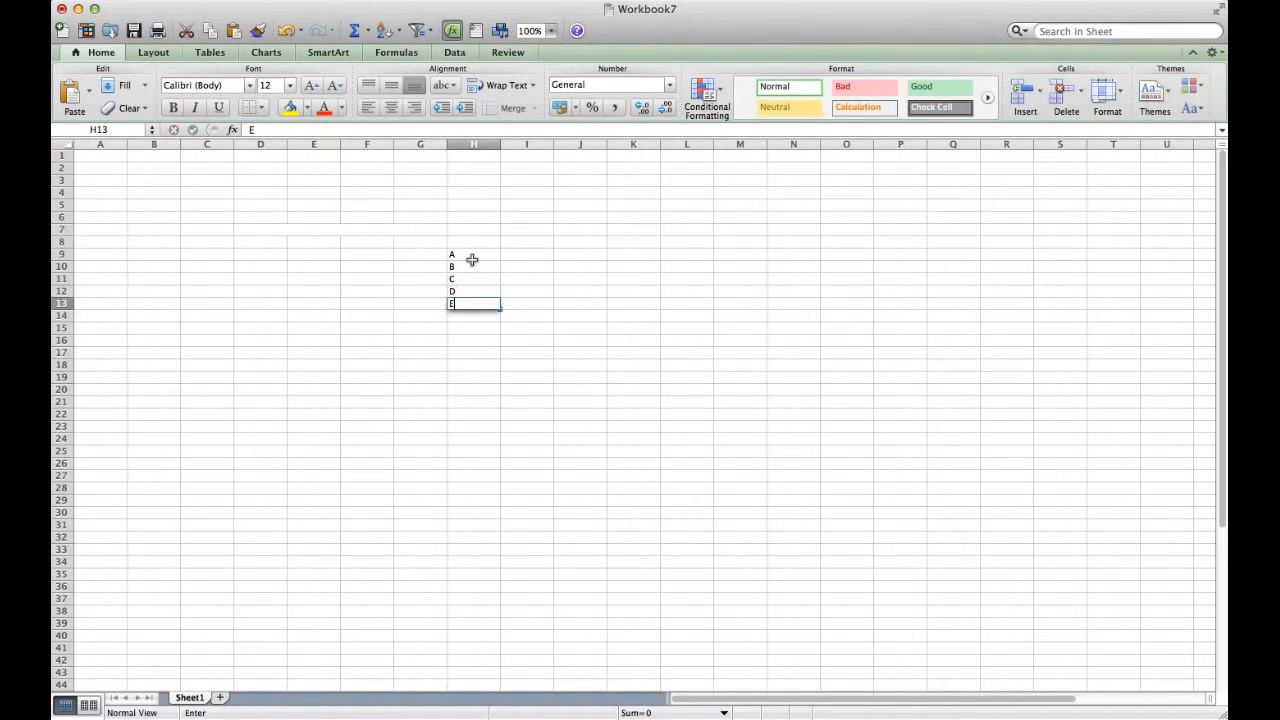
key(Return)
drag(452, 254, 686, 301)
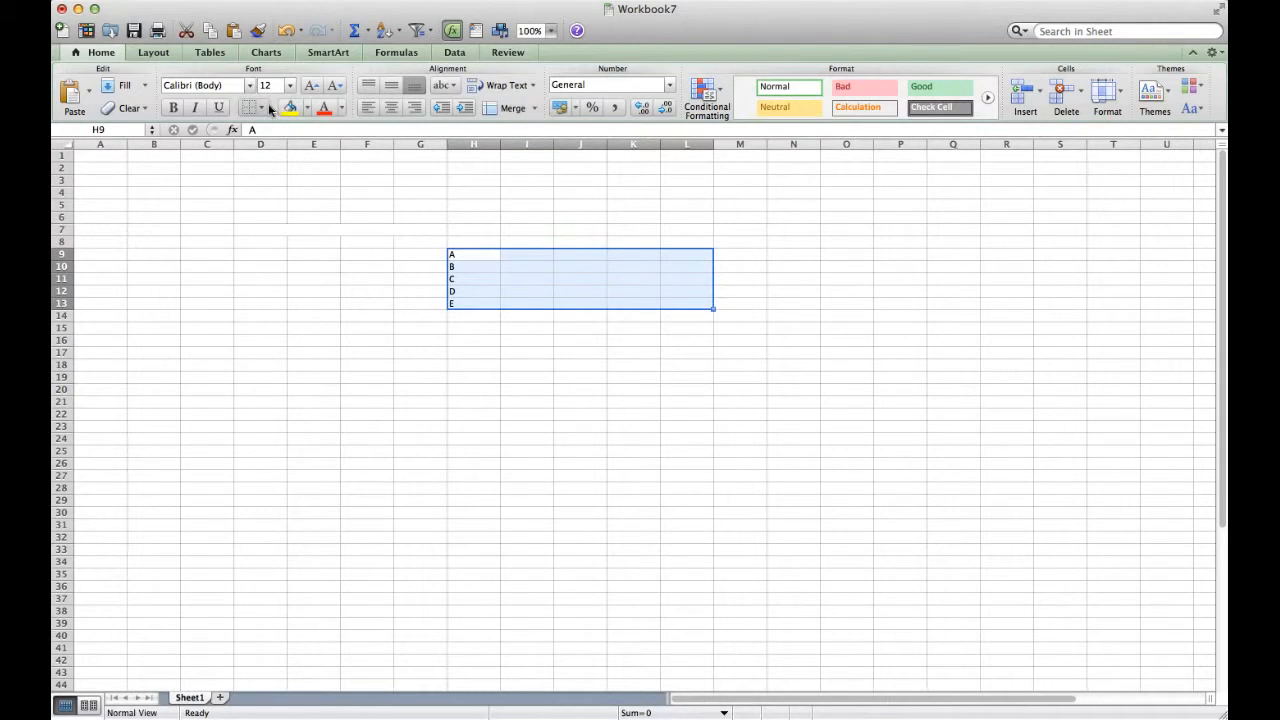
click(264, 108)
click(284, 151)
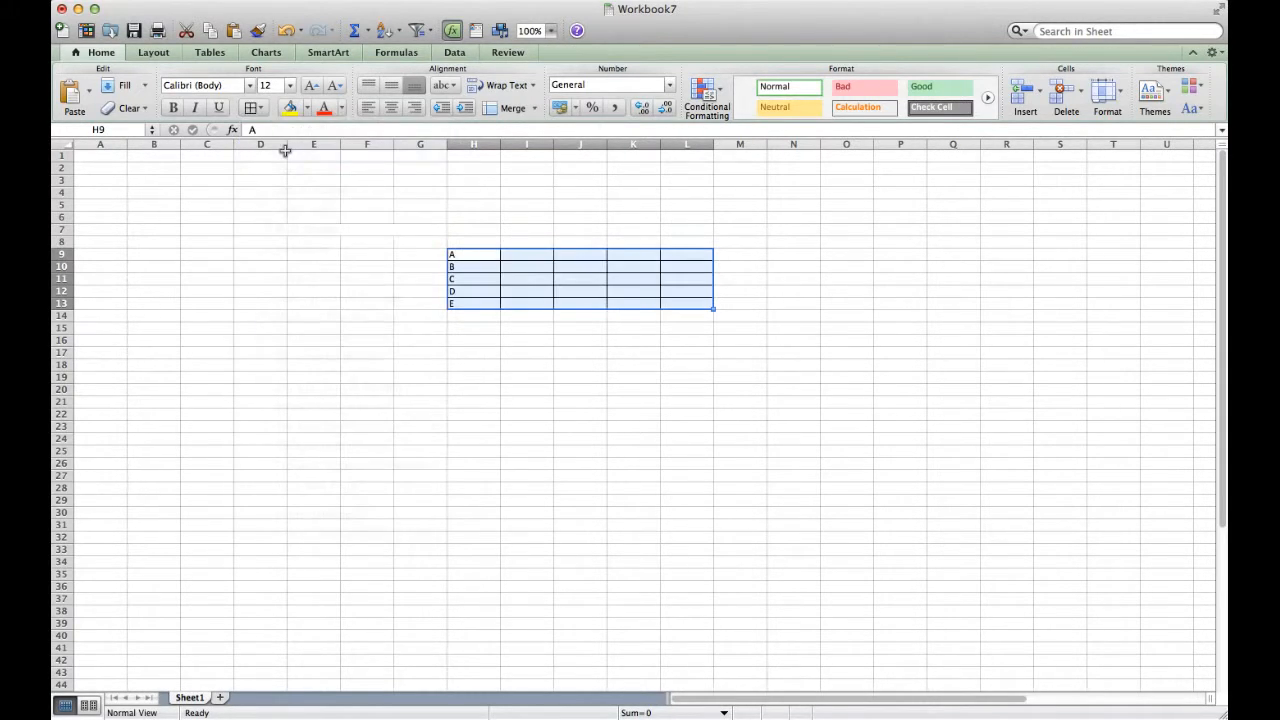
click(555, 281)
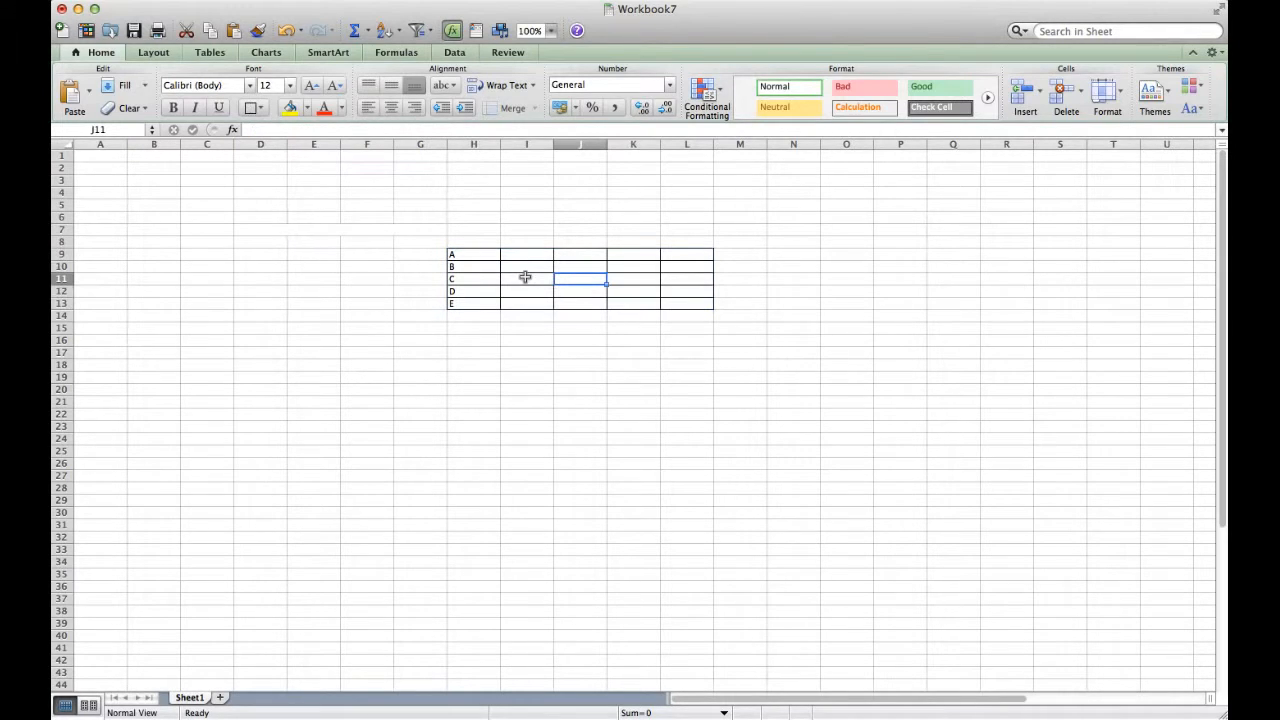
click(470, 255)
drag(470, 255, 679, 251)
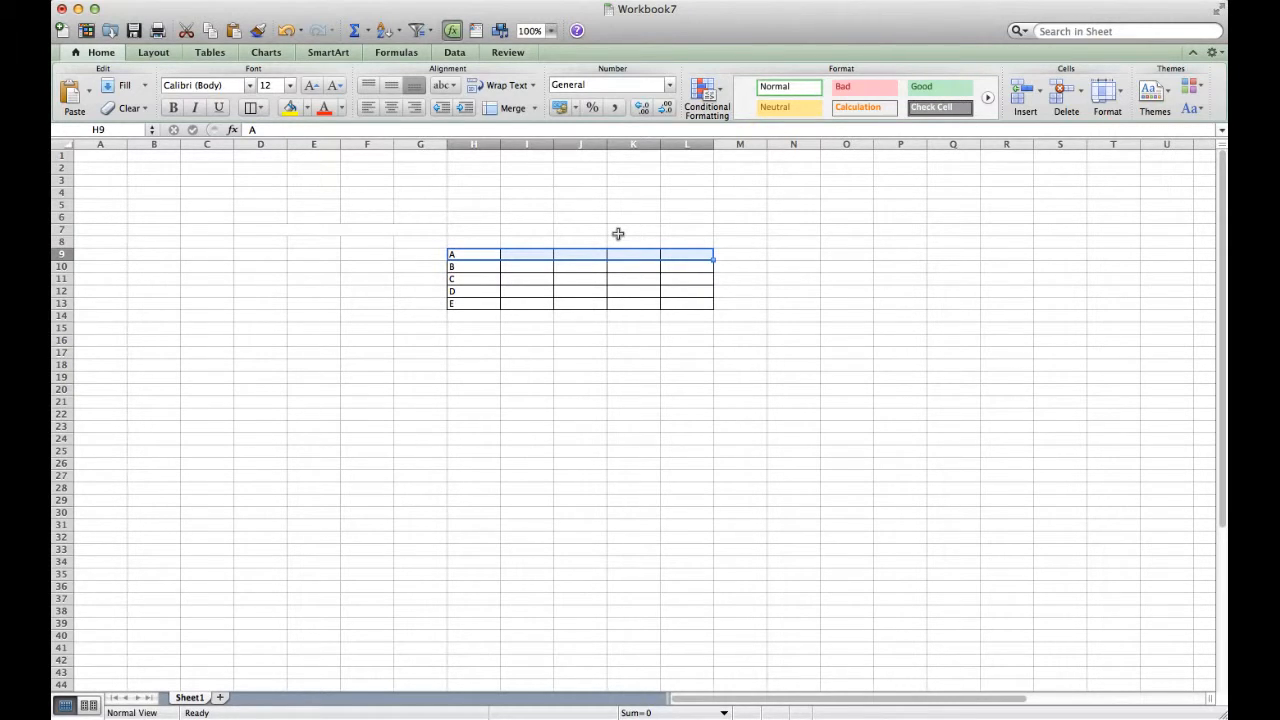
Apply Merge and Center to the selected H9:L9 range holding A
click(535, 109)
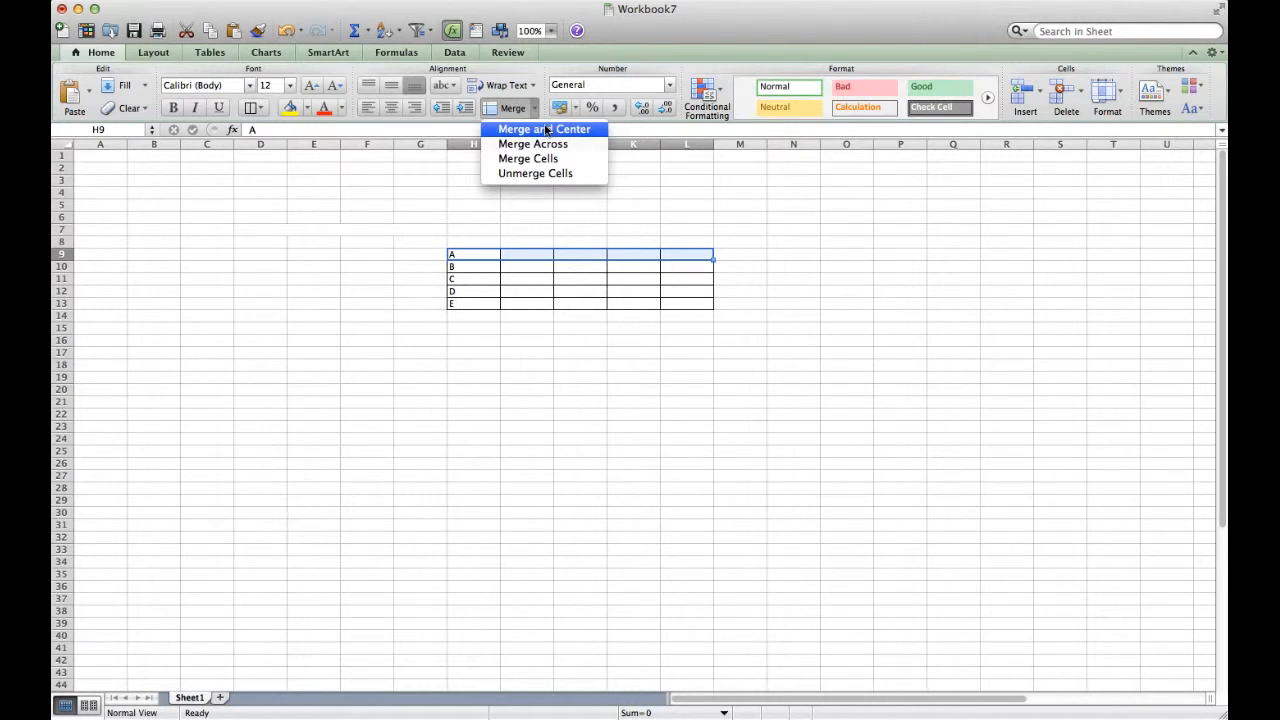
click(549, 130)
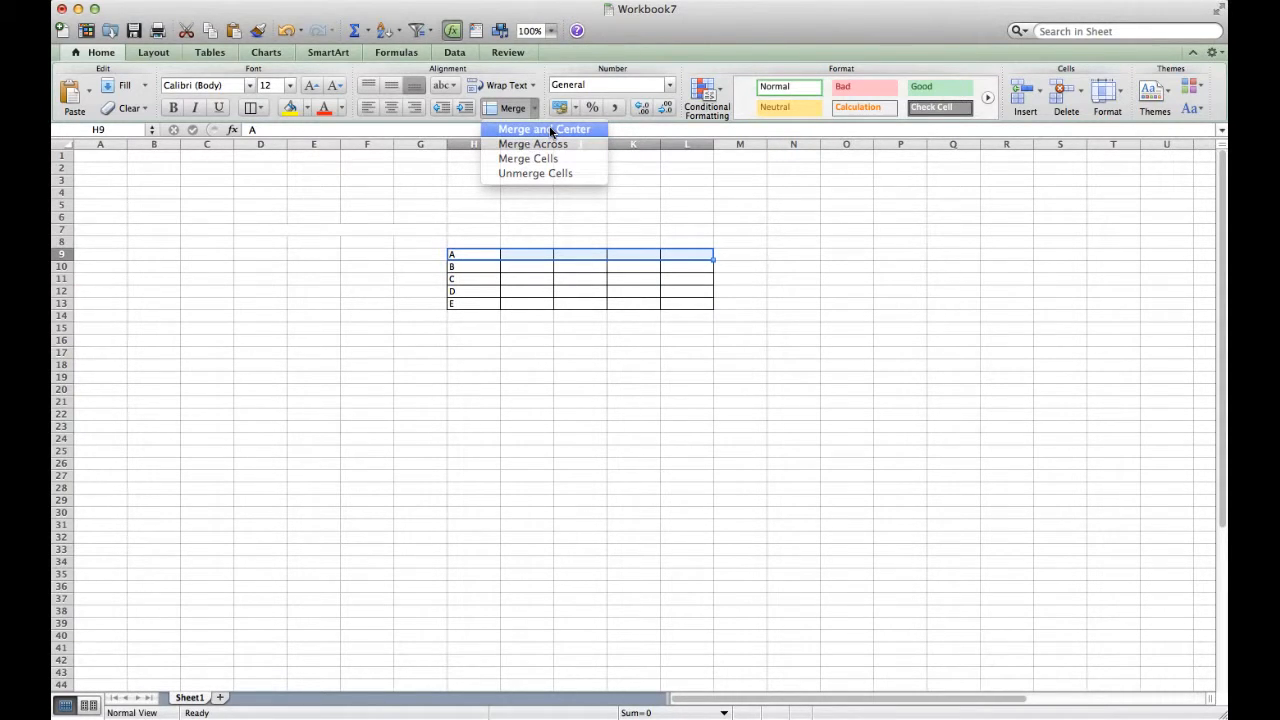
click(549, 130)
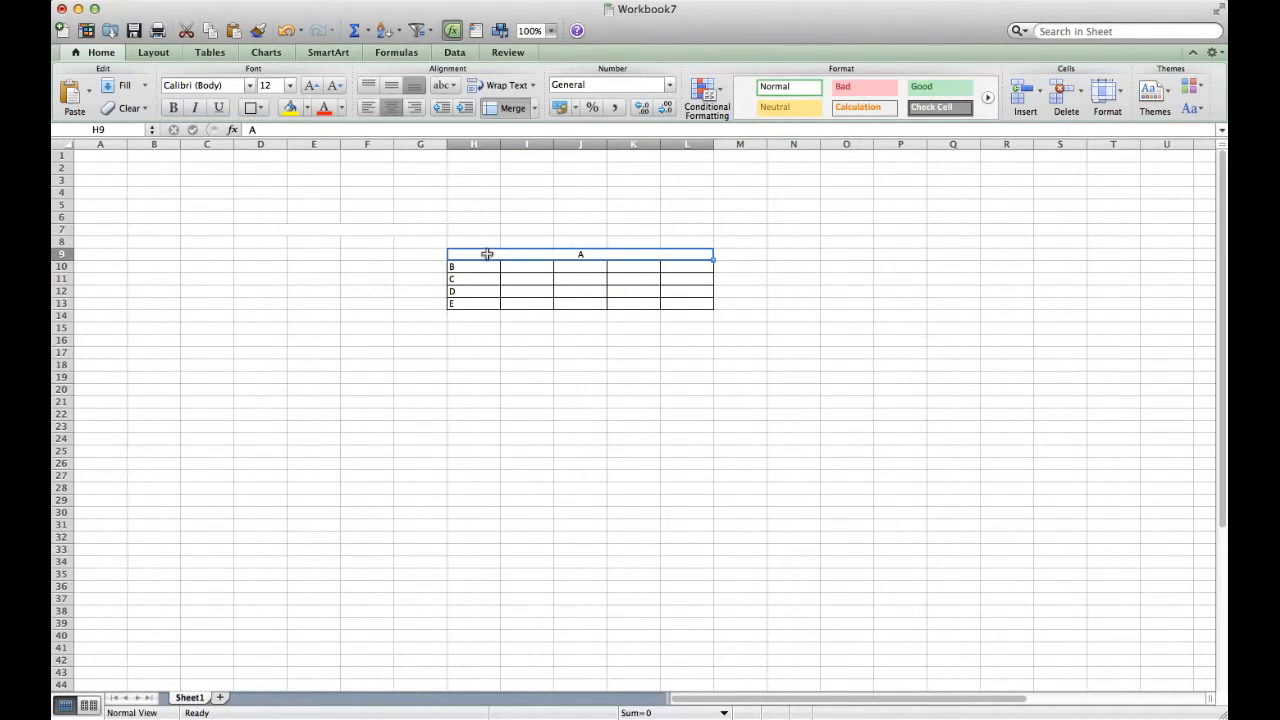
Merge and Center H10:L13, accept keeping only B, and align it to the middle
drag(477, 266, 675, 303)
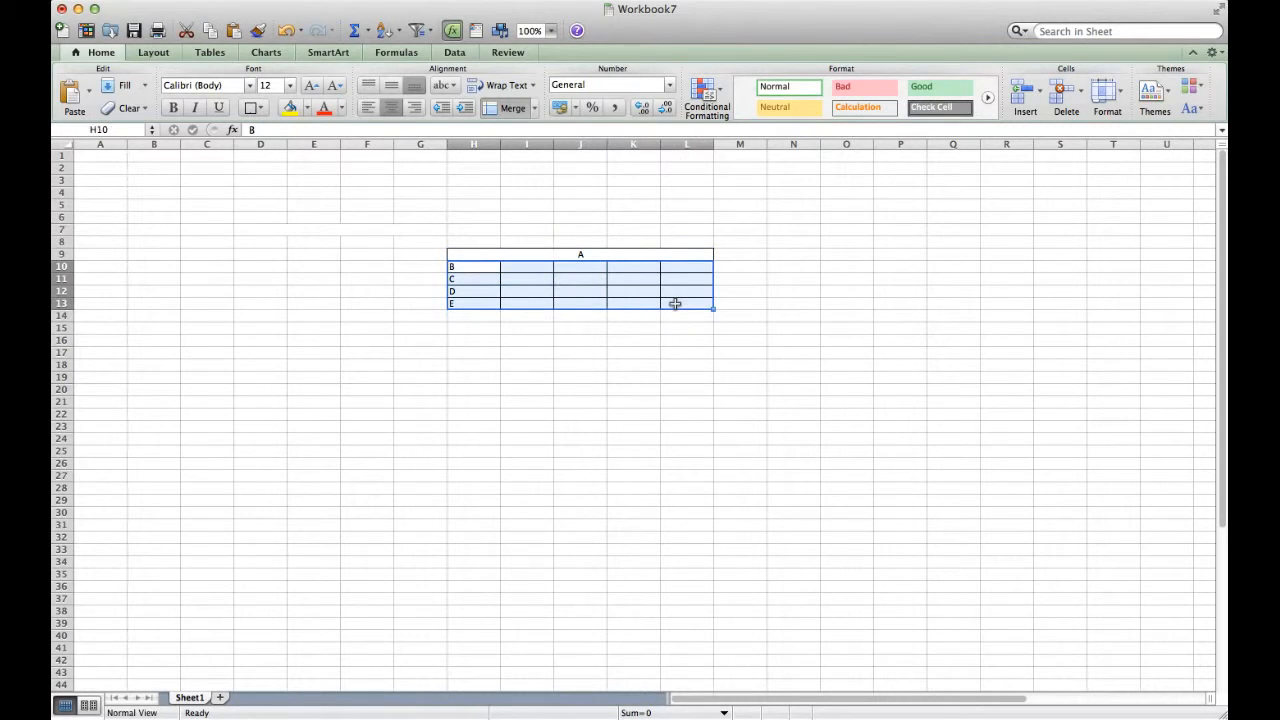
click(534, 112)
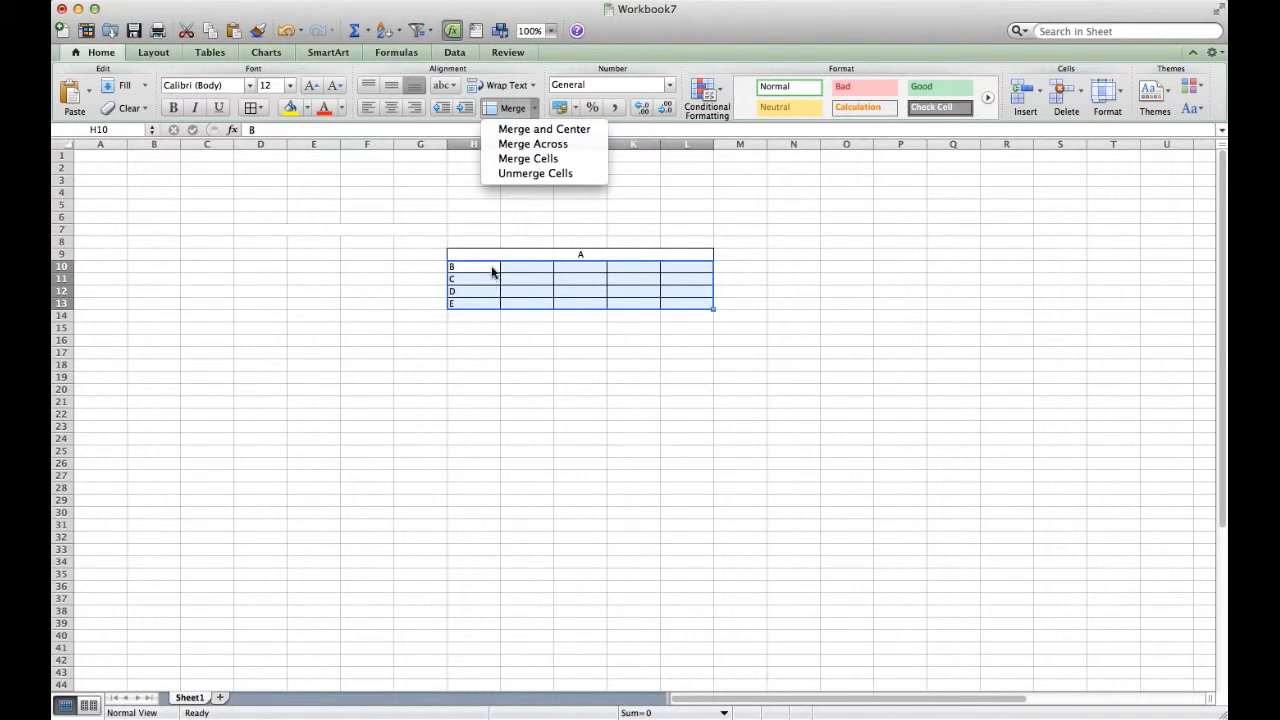
click(564, 131)
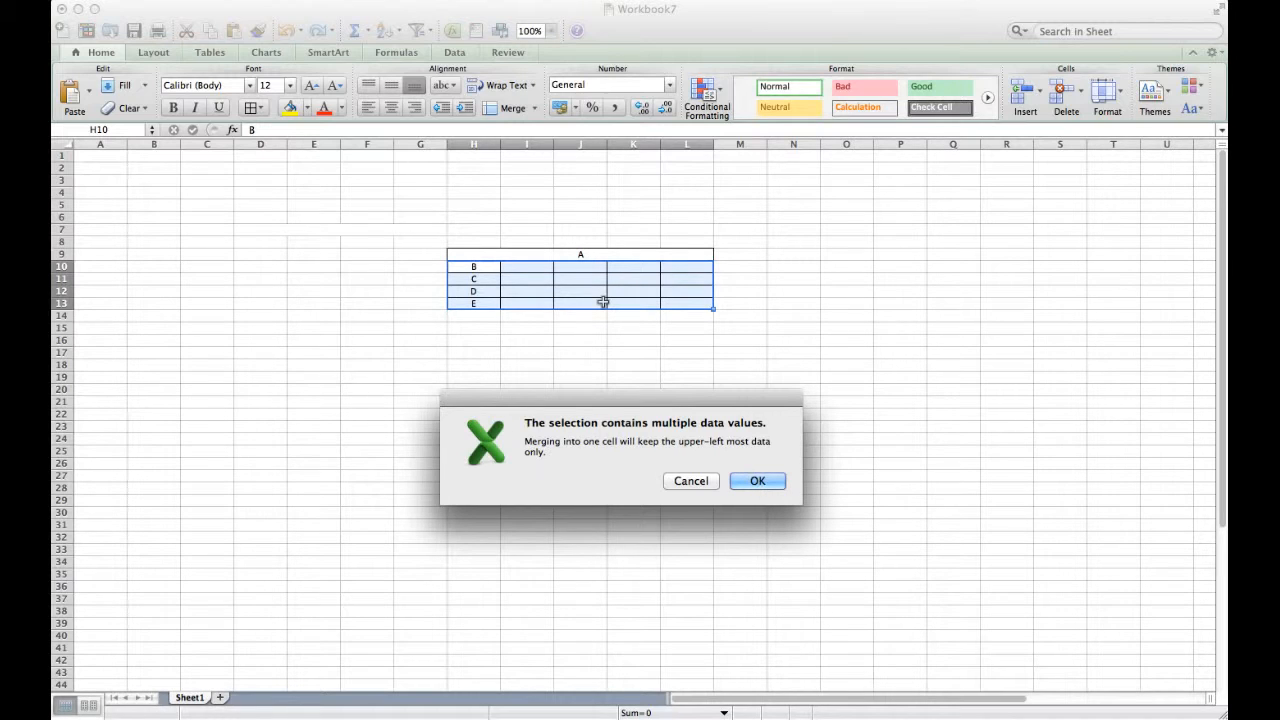
key(Return)
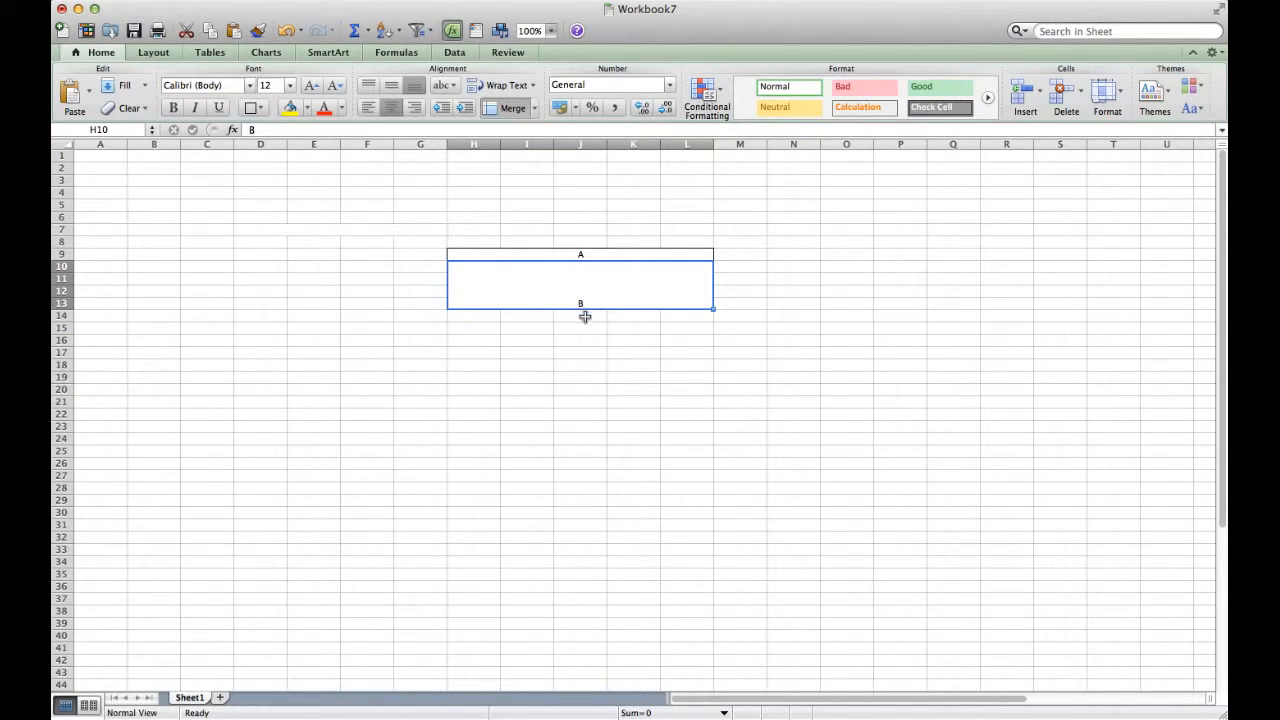
click(396, 90)
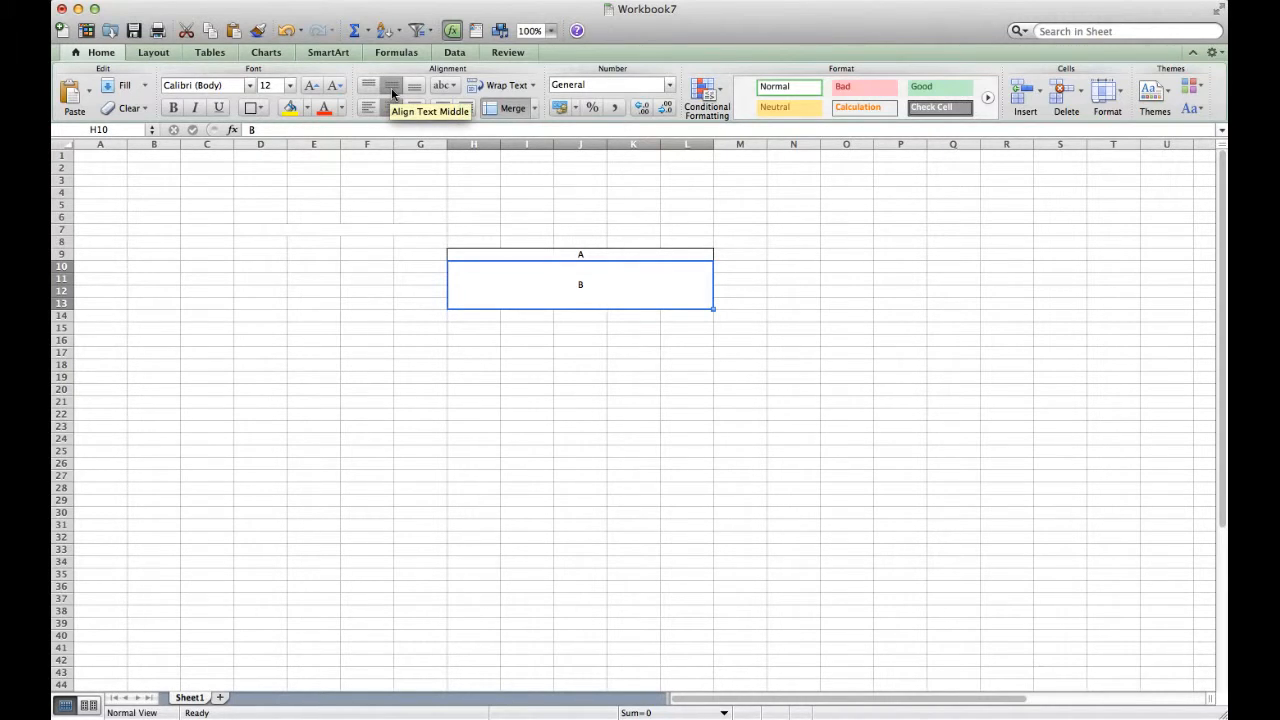
Undo the H10:L13 merge and its middle alignment
click(595, 252)
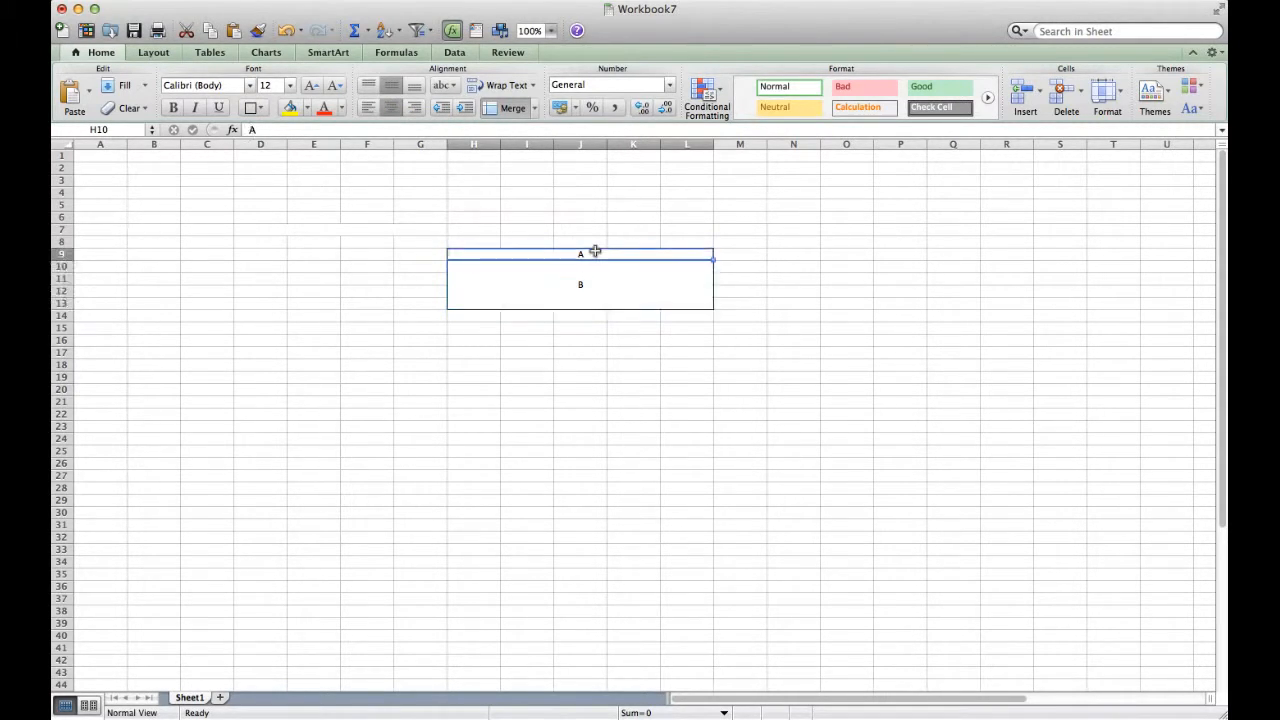
key(Down)
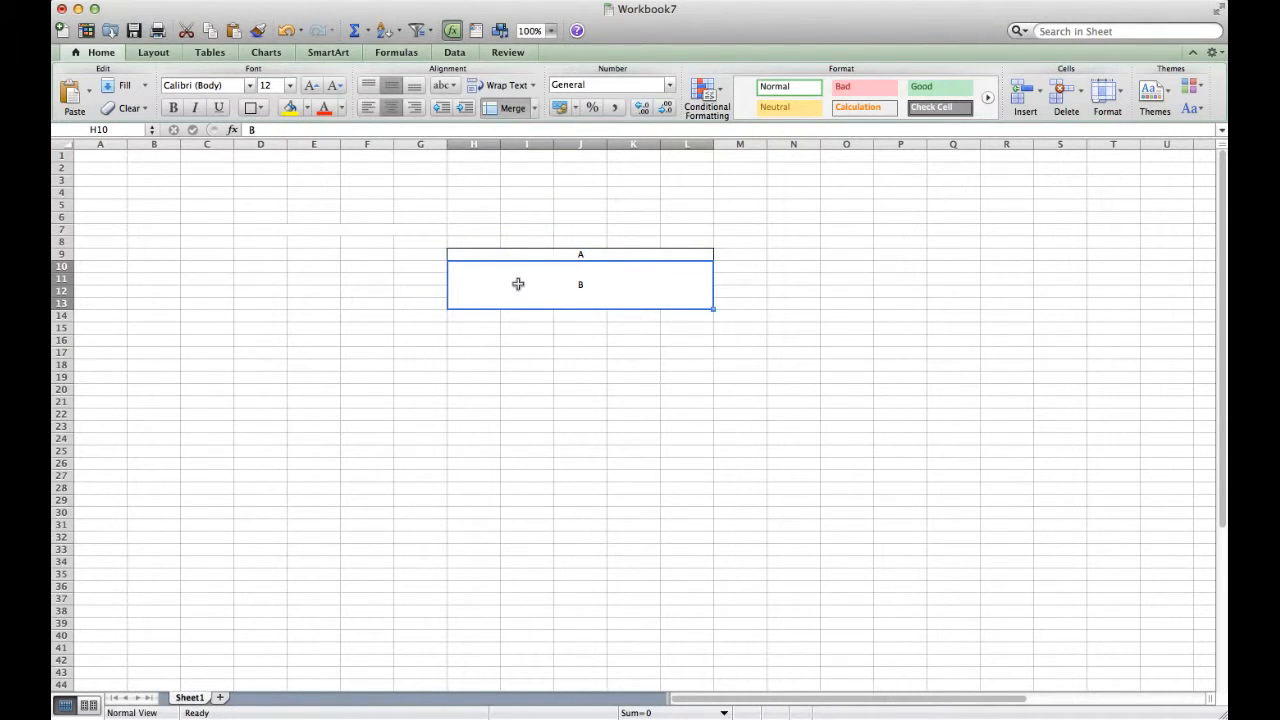
key(super+z)
key(super+z)
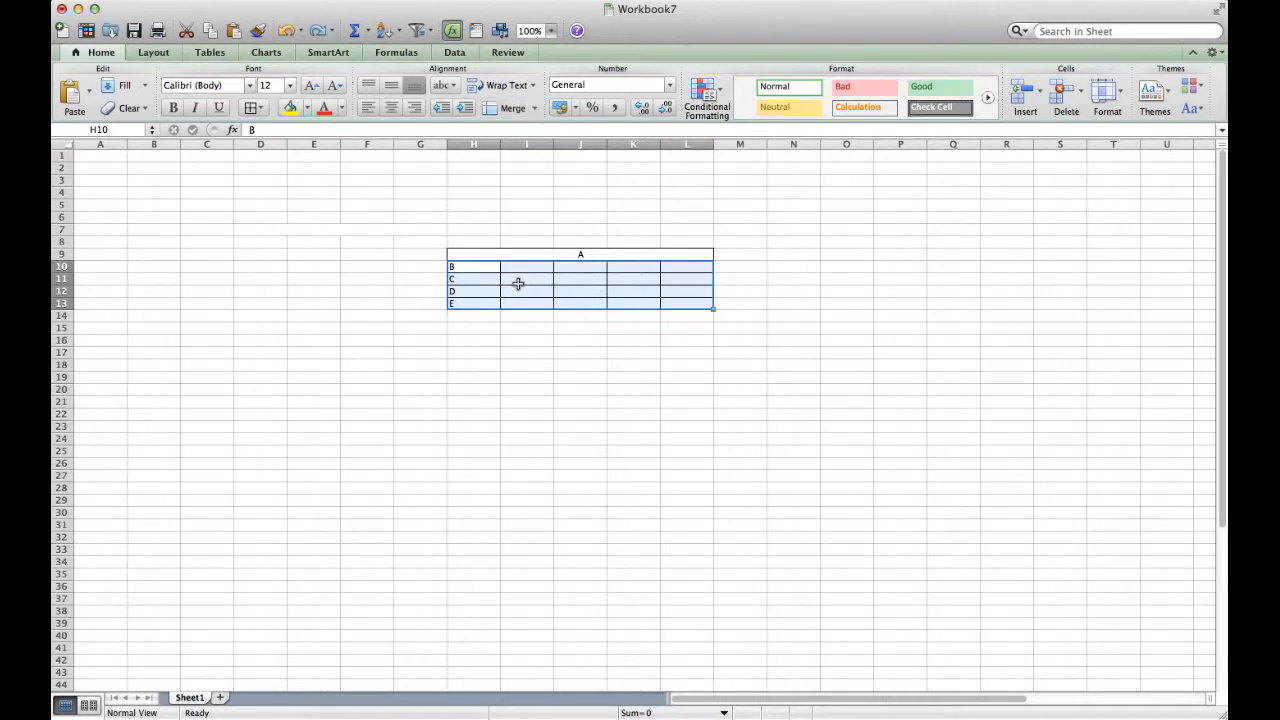
click(518, 284)
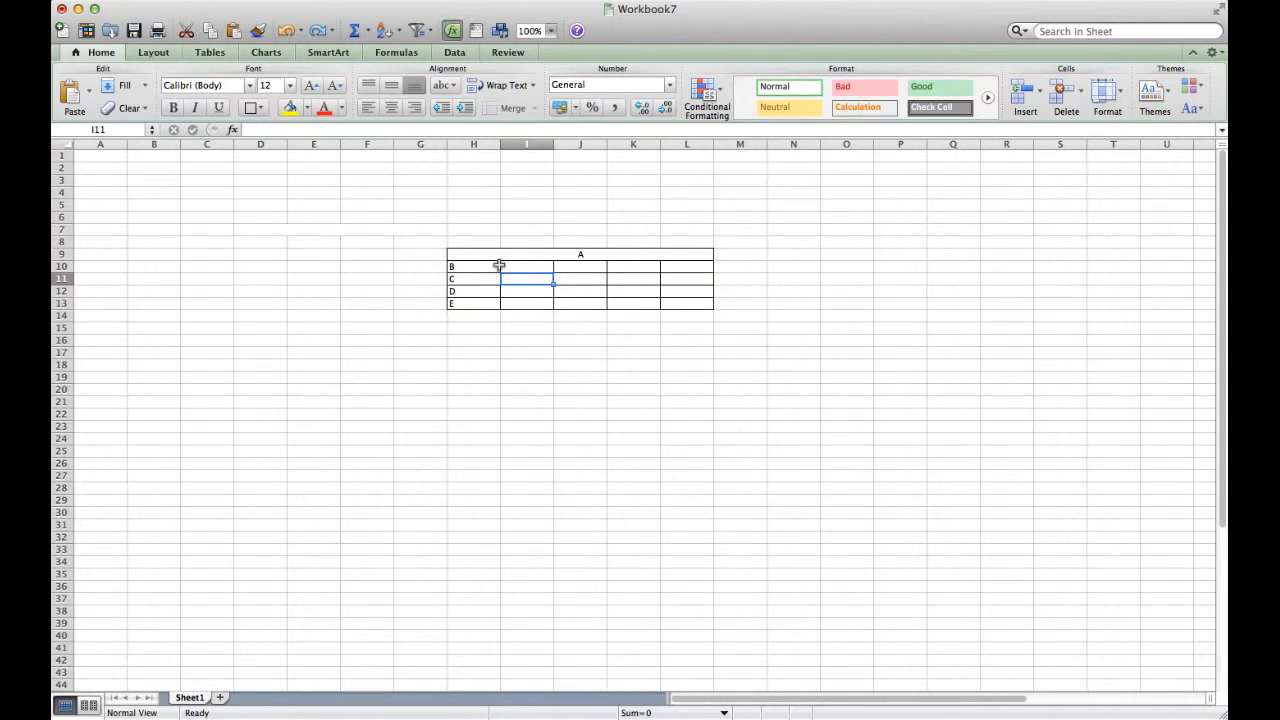
drag(485, 266, 703, 265)
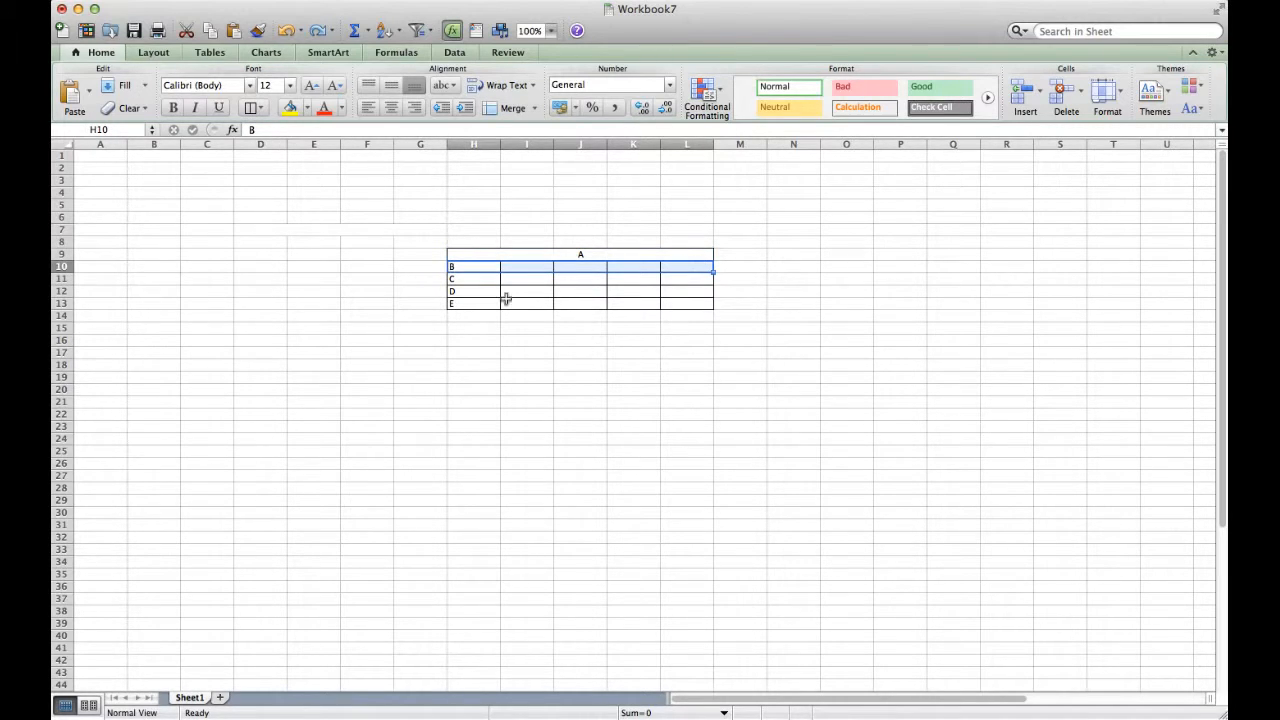
Merge and Center each row H10:L10, H11:L11, H12:L12 and H13:L13 separately
click(596, 252)
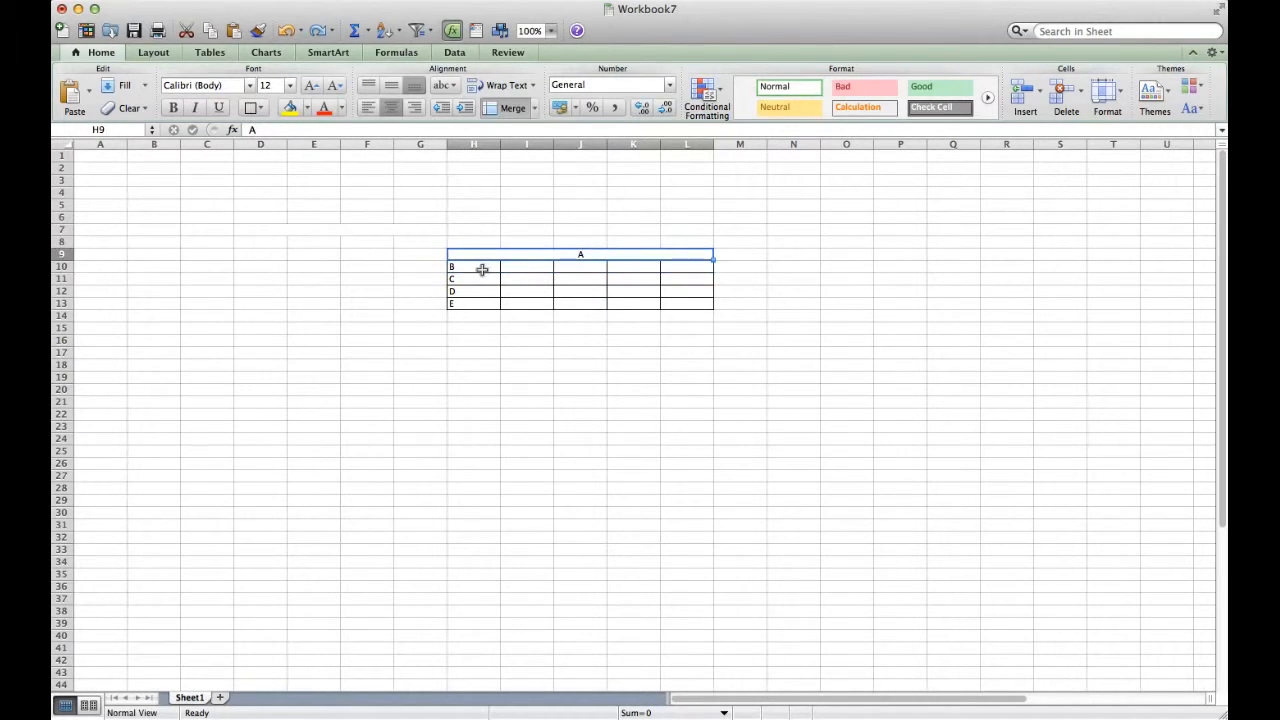
drag(482, 269, 677, 268)
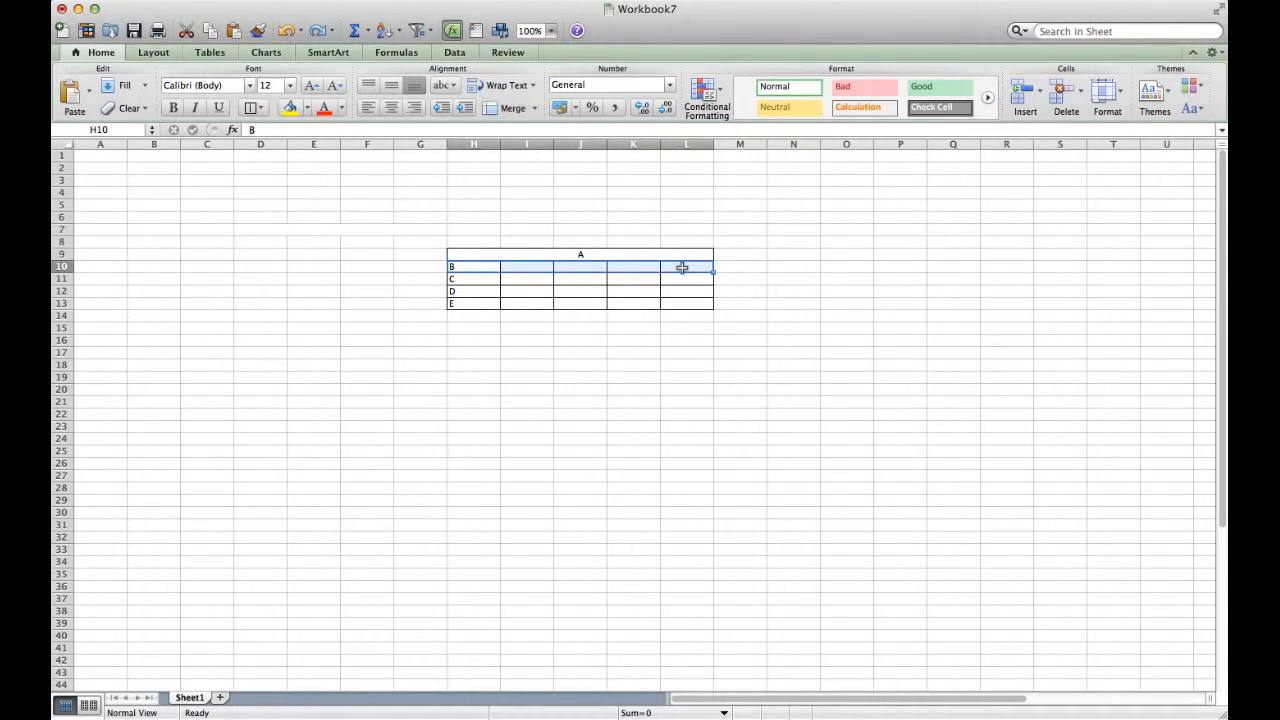
click(534, 108)
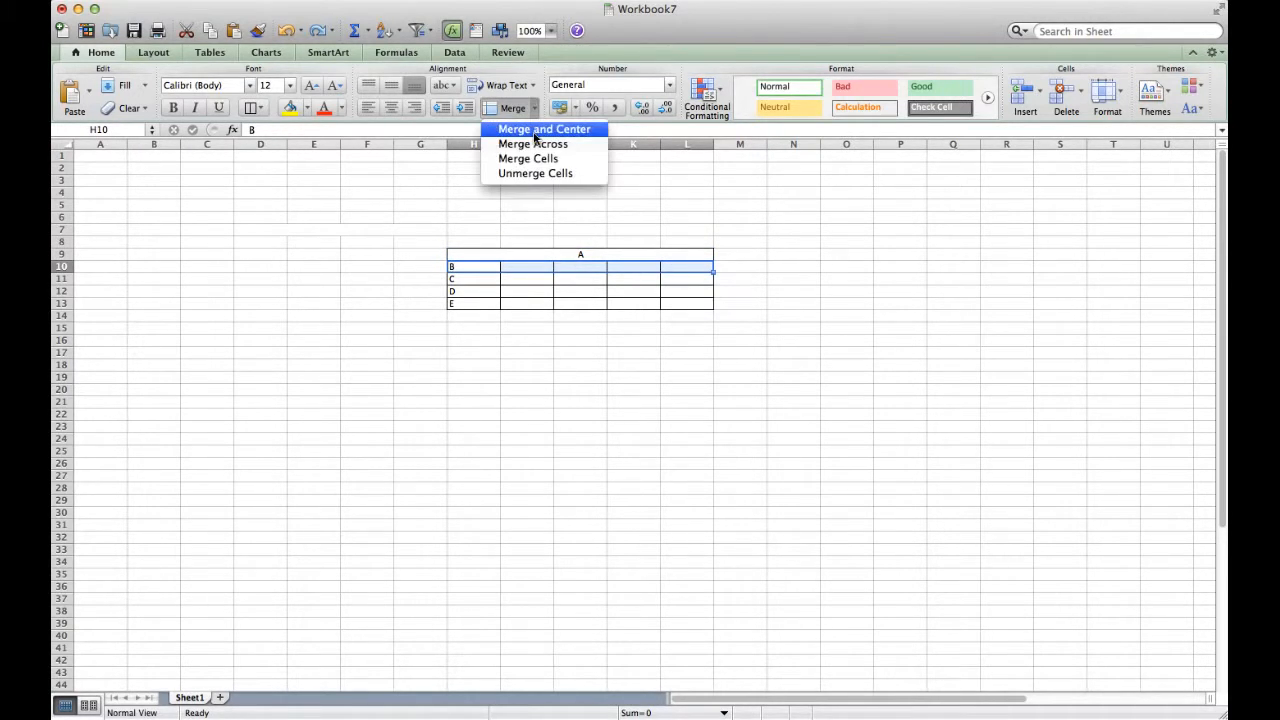
click(535, 131)
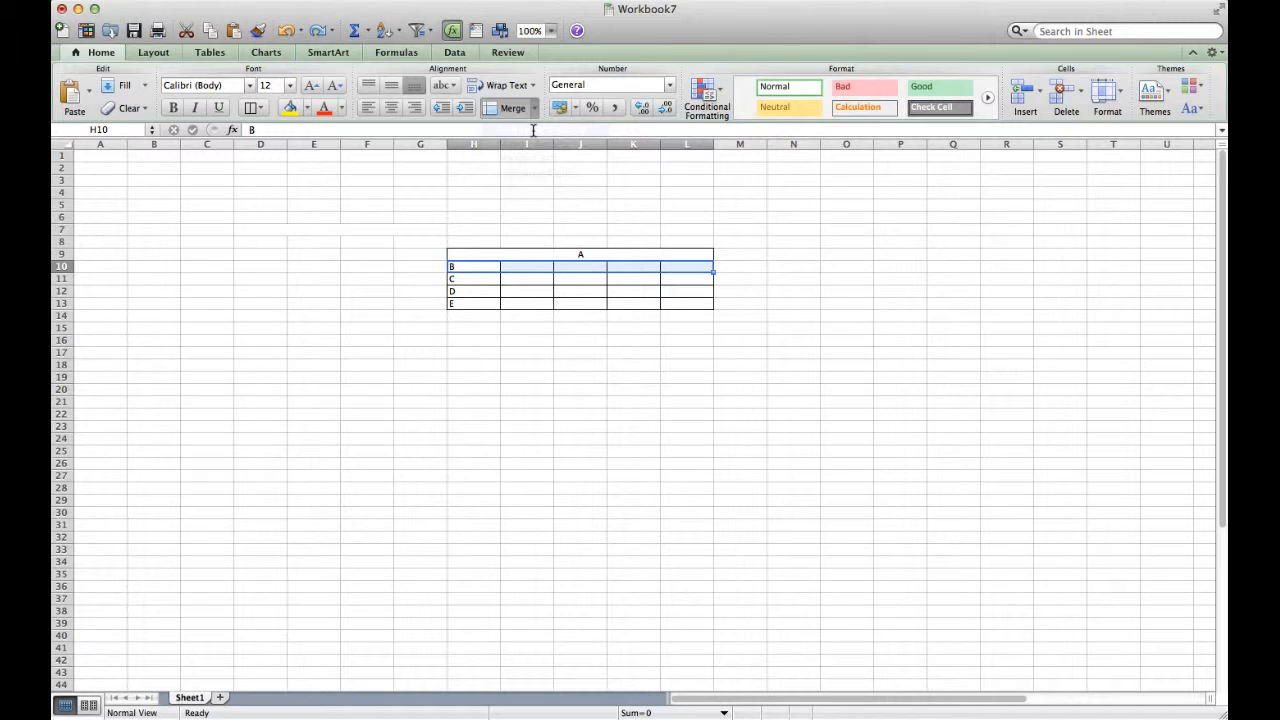
drag(475, 278, 666, 277)
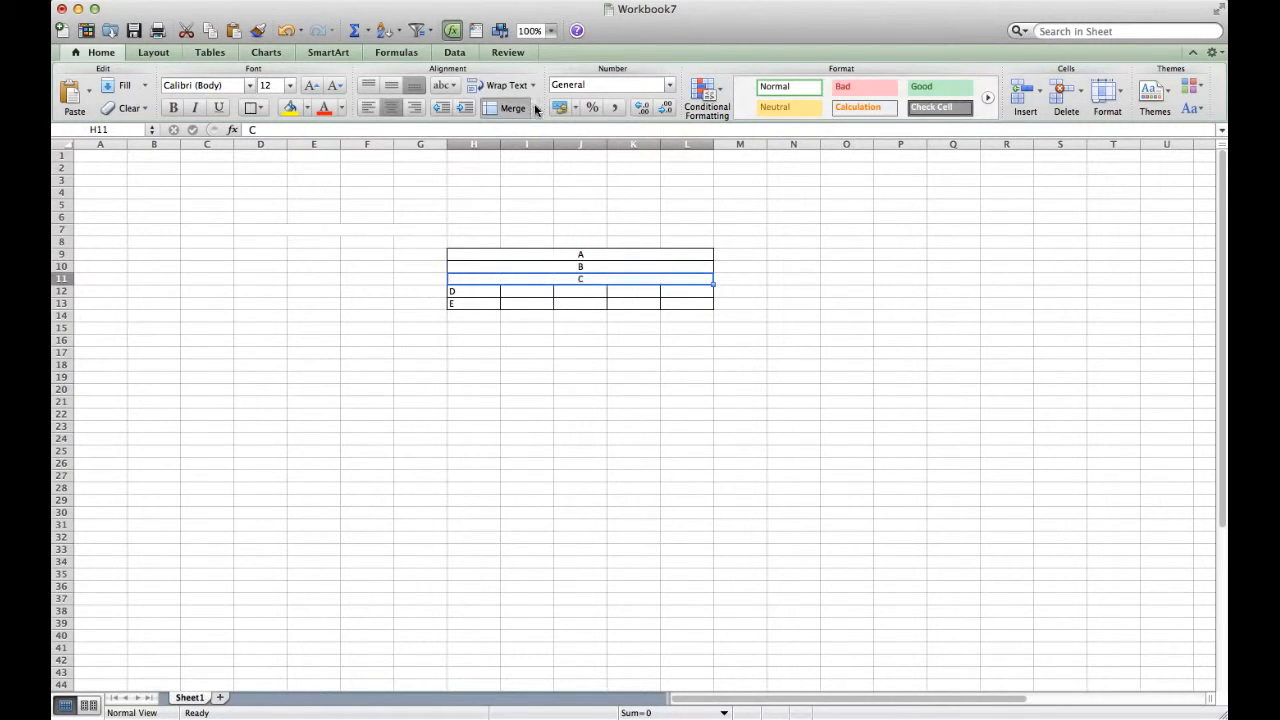
click(534, 108)
click(528, 129)
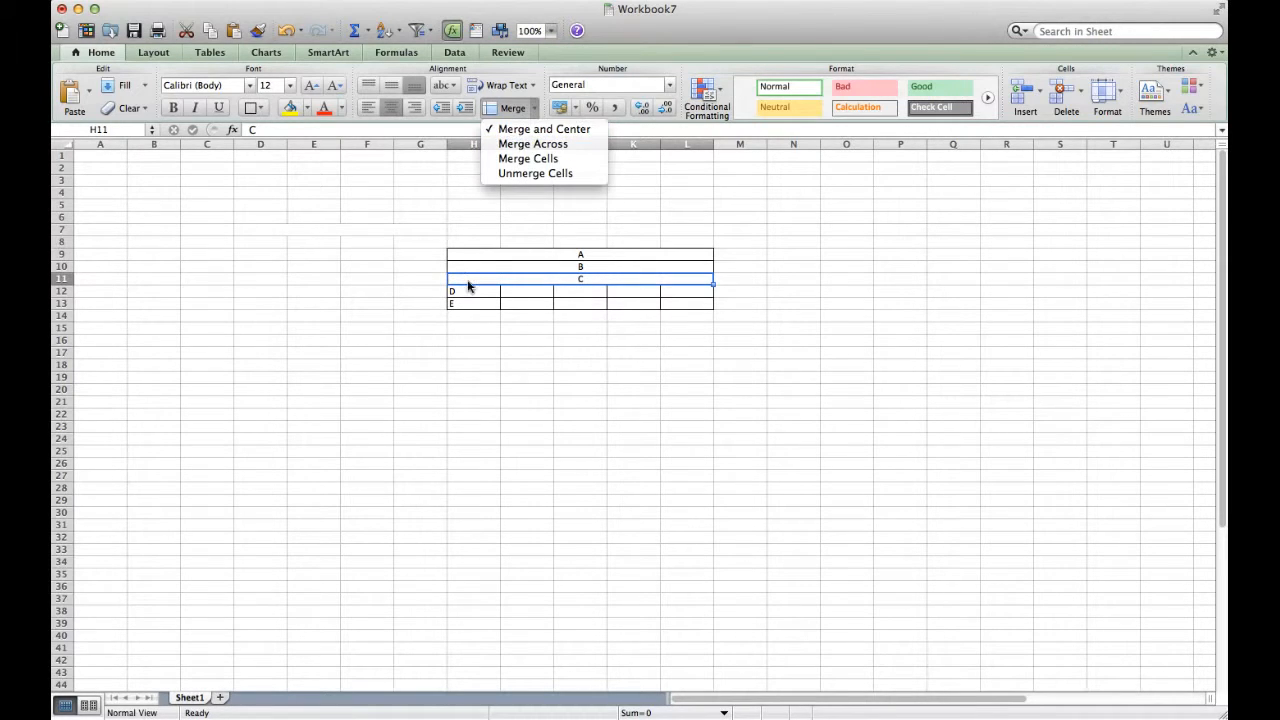
mouse_move(466, 290)
mouse_down()
mouse_move(695, 299)
mouse_move(466, 294)
mouse_up()
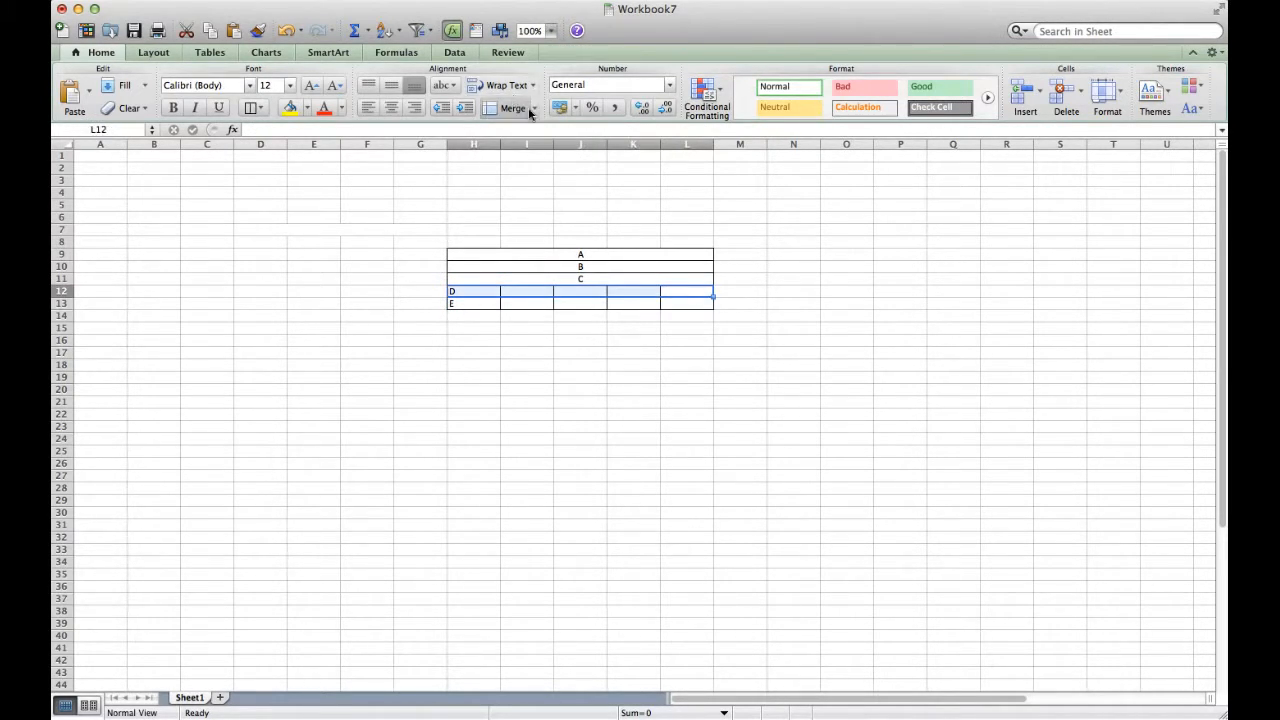
click(515, 108)
drag(479, 305, 657, 306)
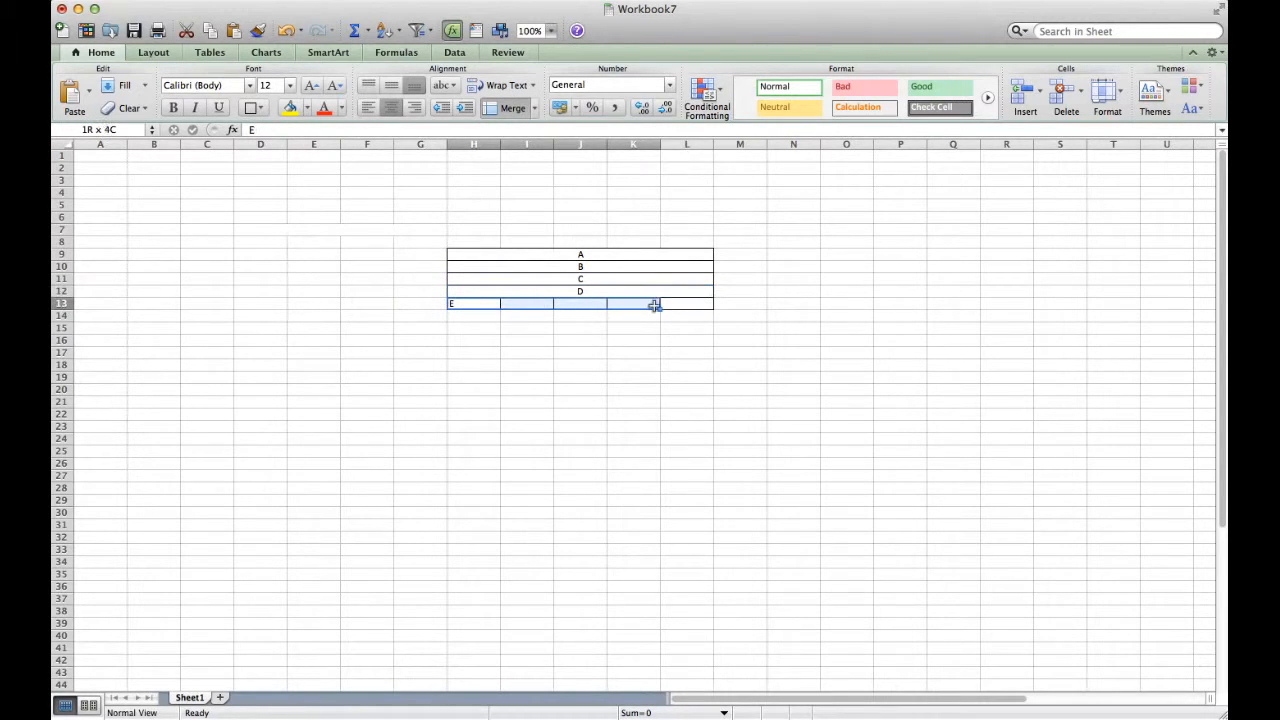
click(512, 108)
Undo the four row merges and reselect H10:L13
click(550, 316)
key(super+z)
key(super+z)
key(super+z)
key(super+z)
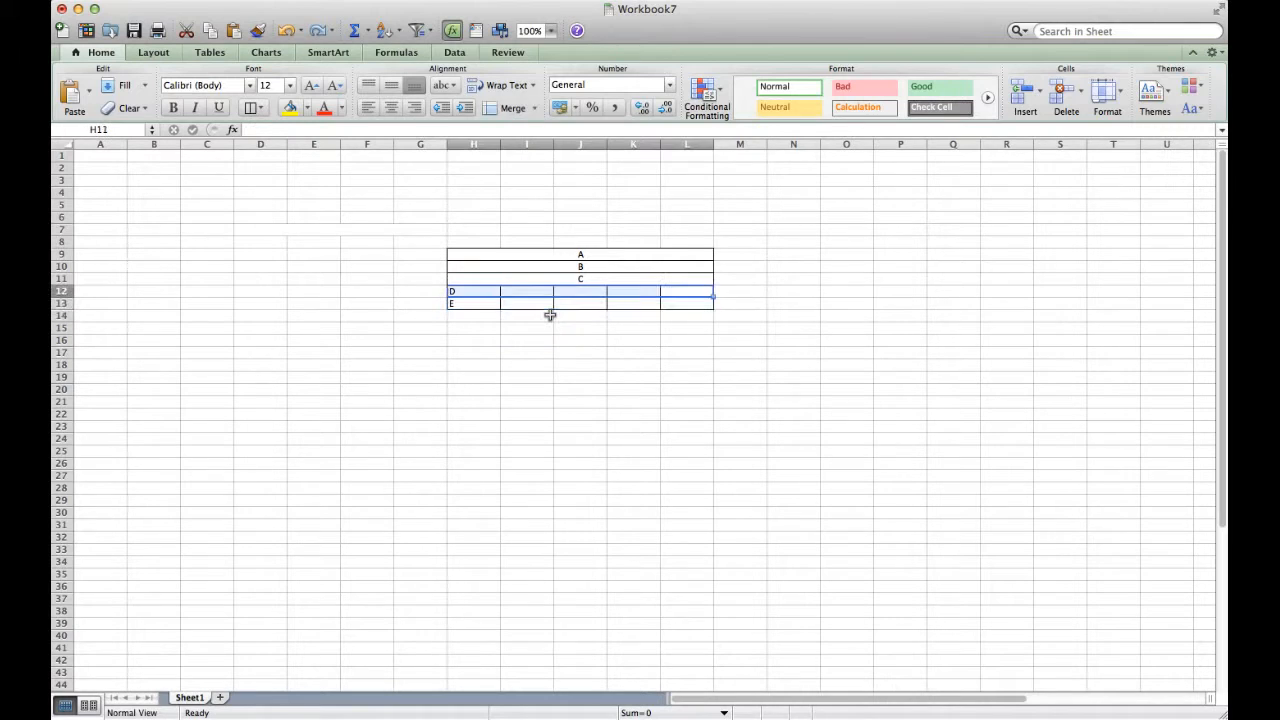
click(555, 285)
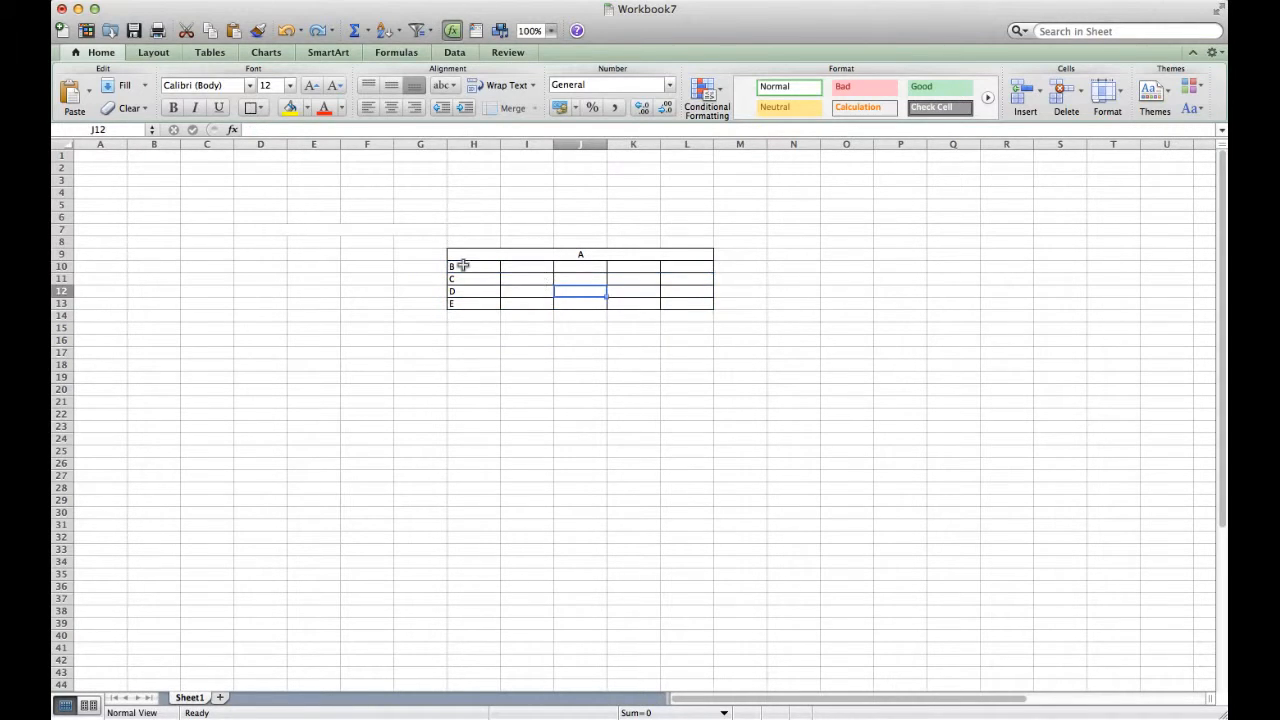
drag(463, 266, 680, 302)
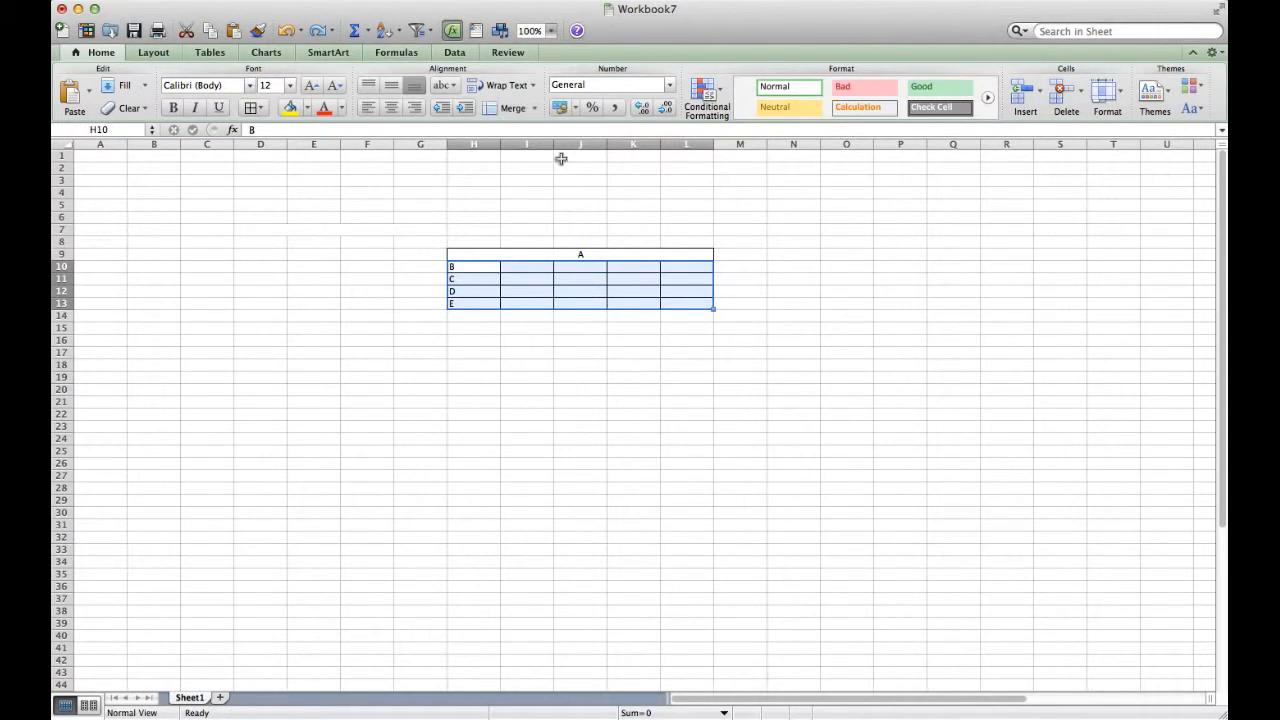
Apply Merge Across to H10:L13 and center the letters B–E in each row
click(534, 108)
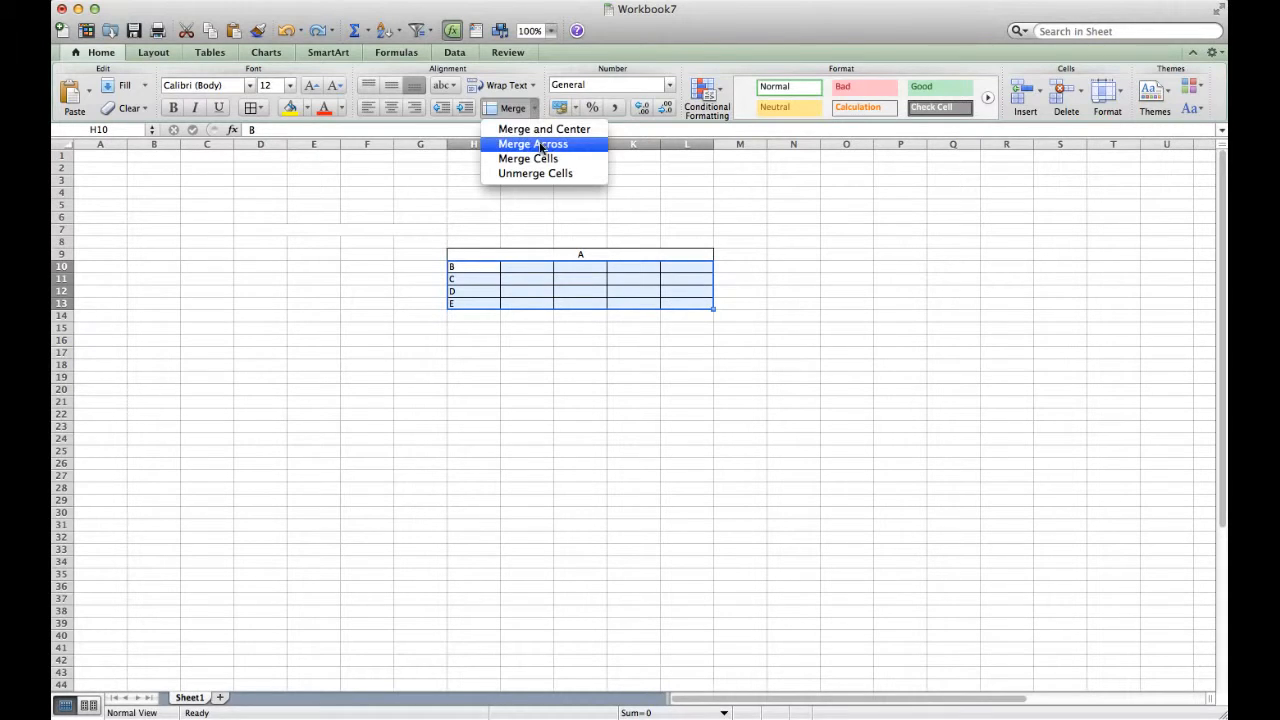
click(540, 145)
click(534, 315)
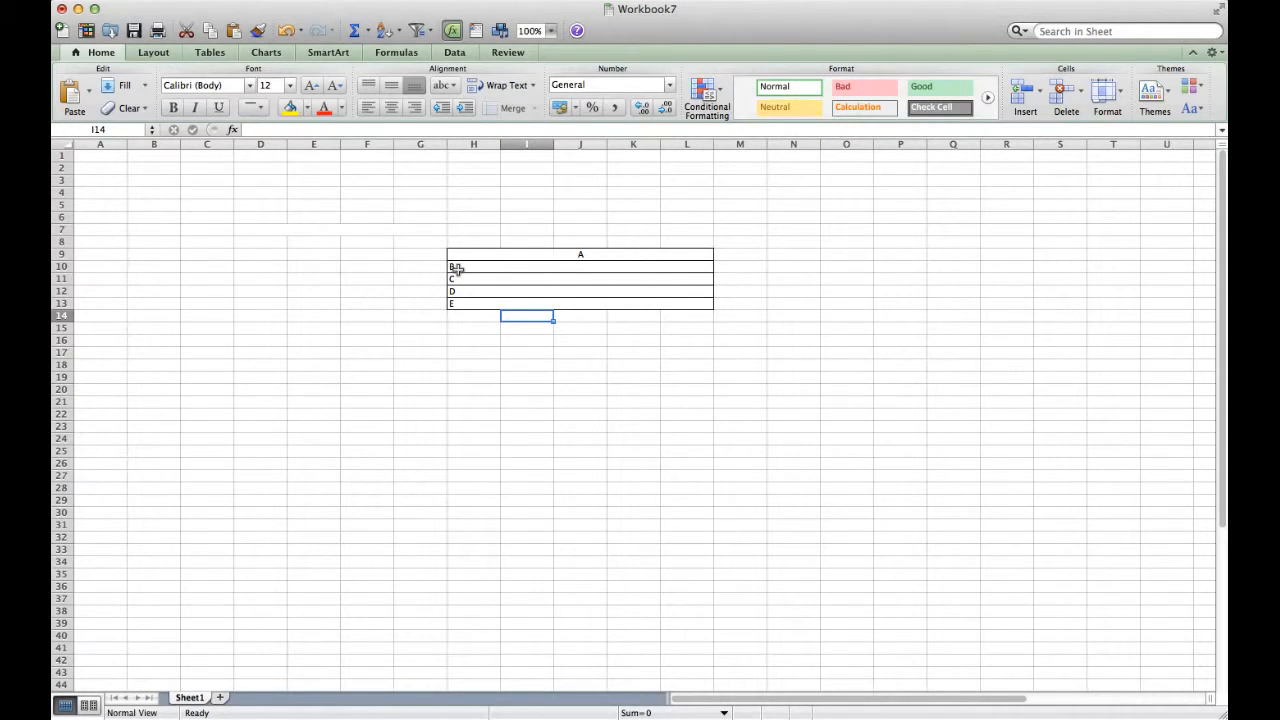
drag(455, 267, 467, 301)
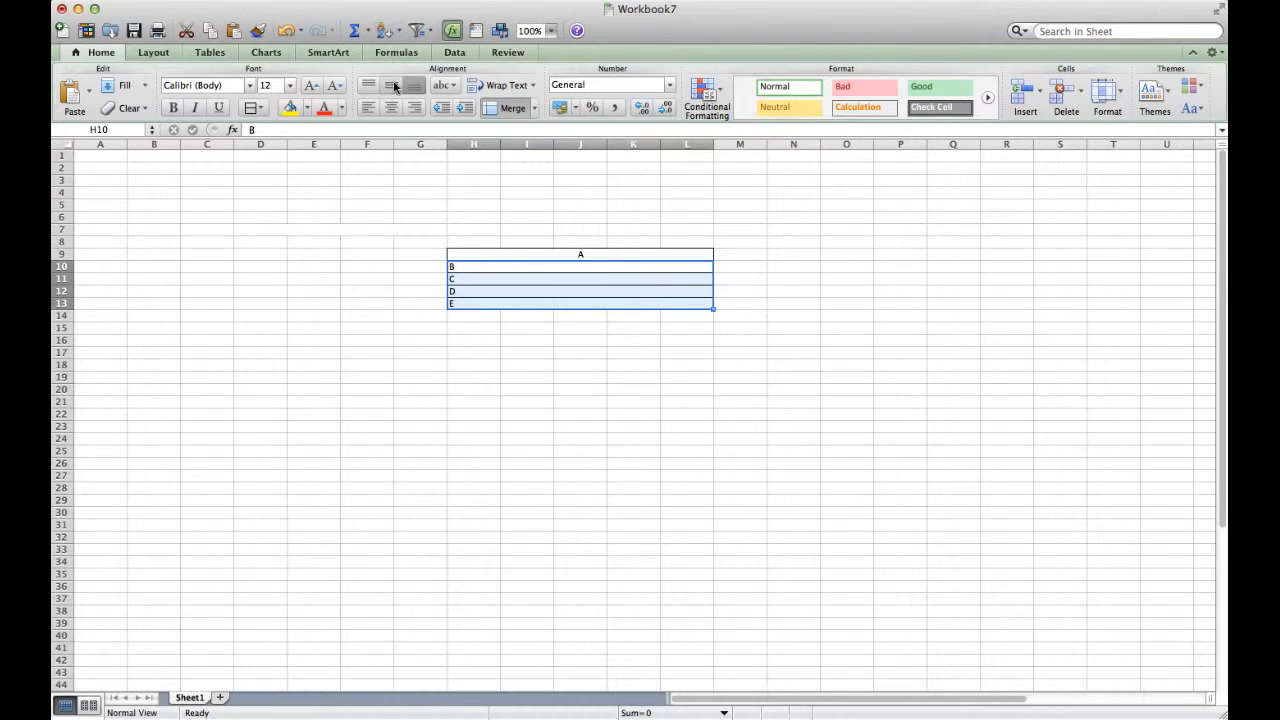
click(395, 87)
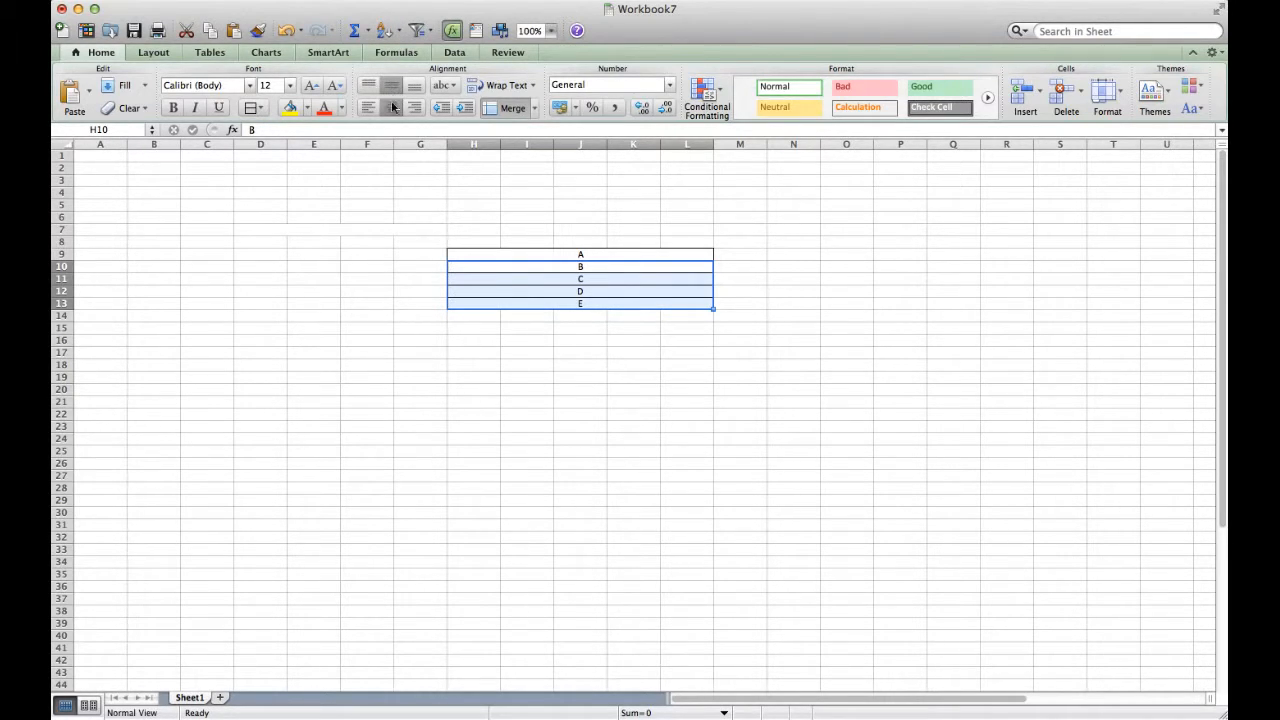
click(576, 328)
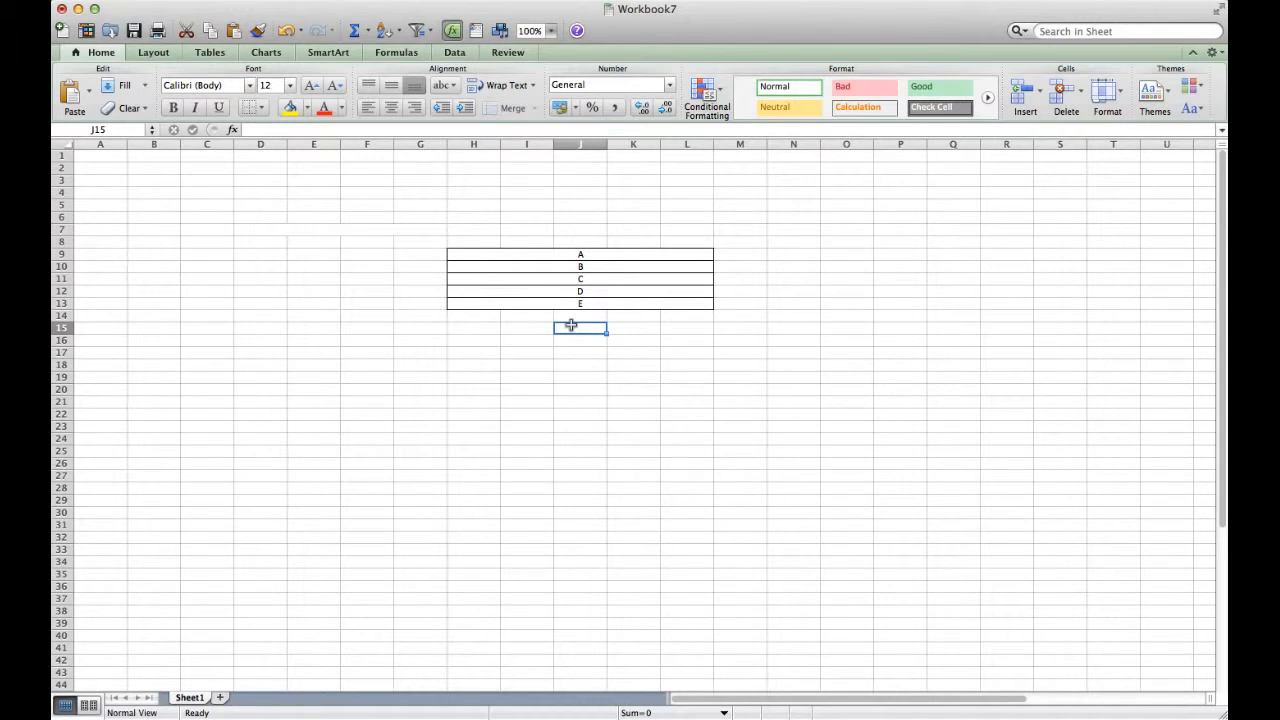
Enter A, B, C, D and E one per cell down I16:I20
click(697, 292)
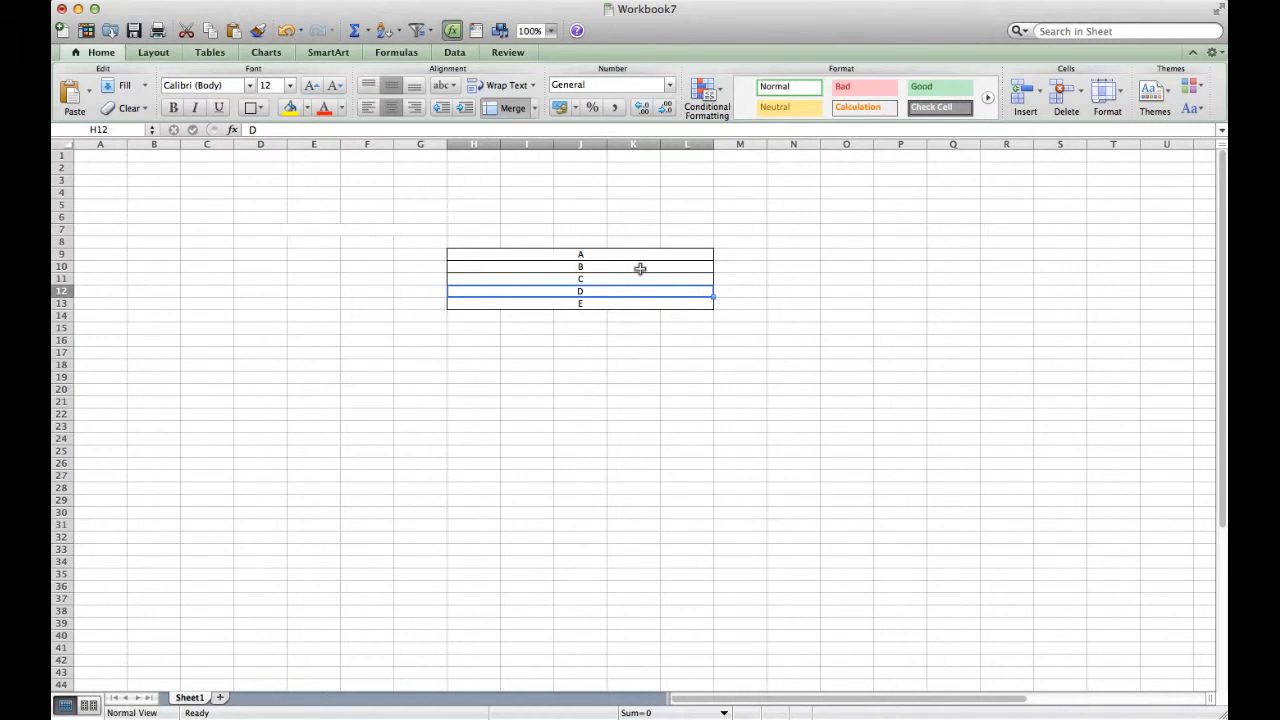
click(522, 343)
text(A)
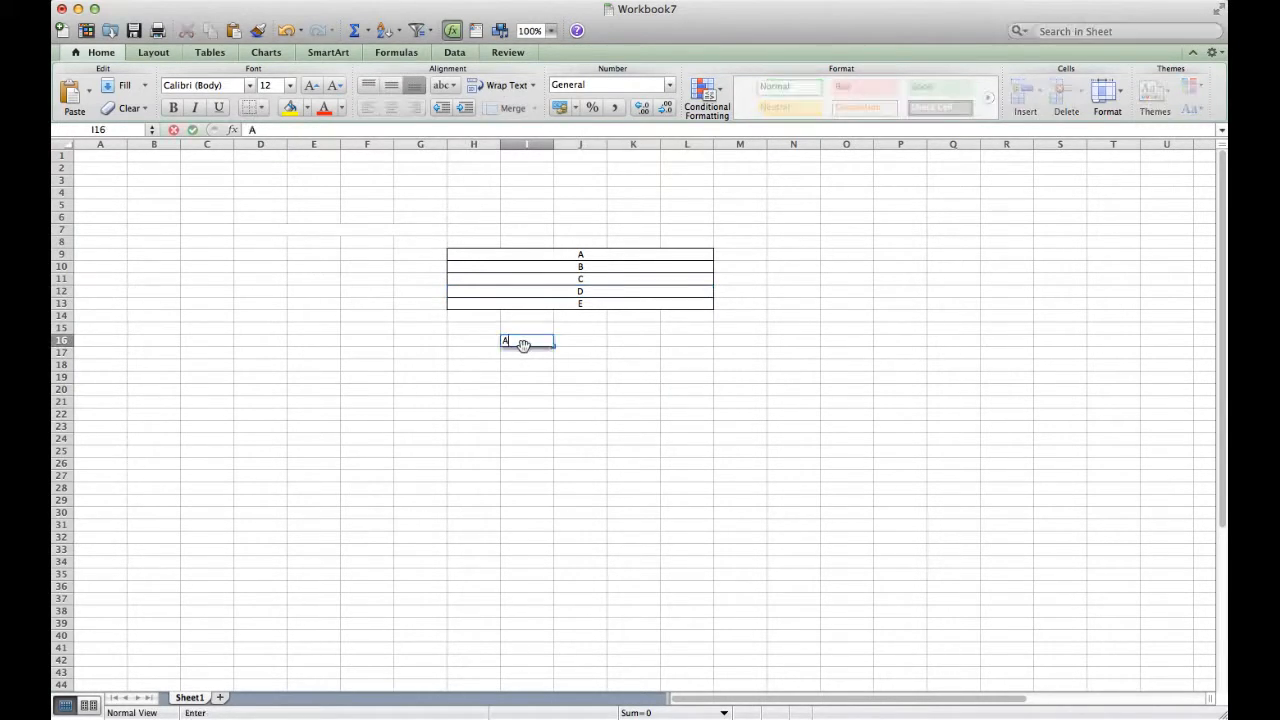
key(Down)
text(B)
key(Down)
text(C)
key(Up)
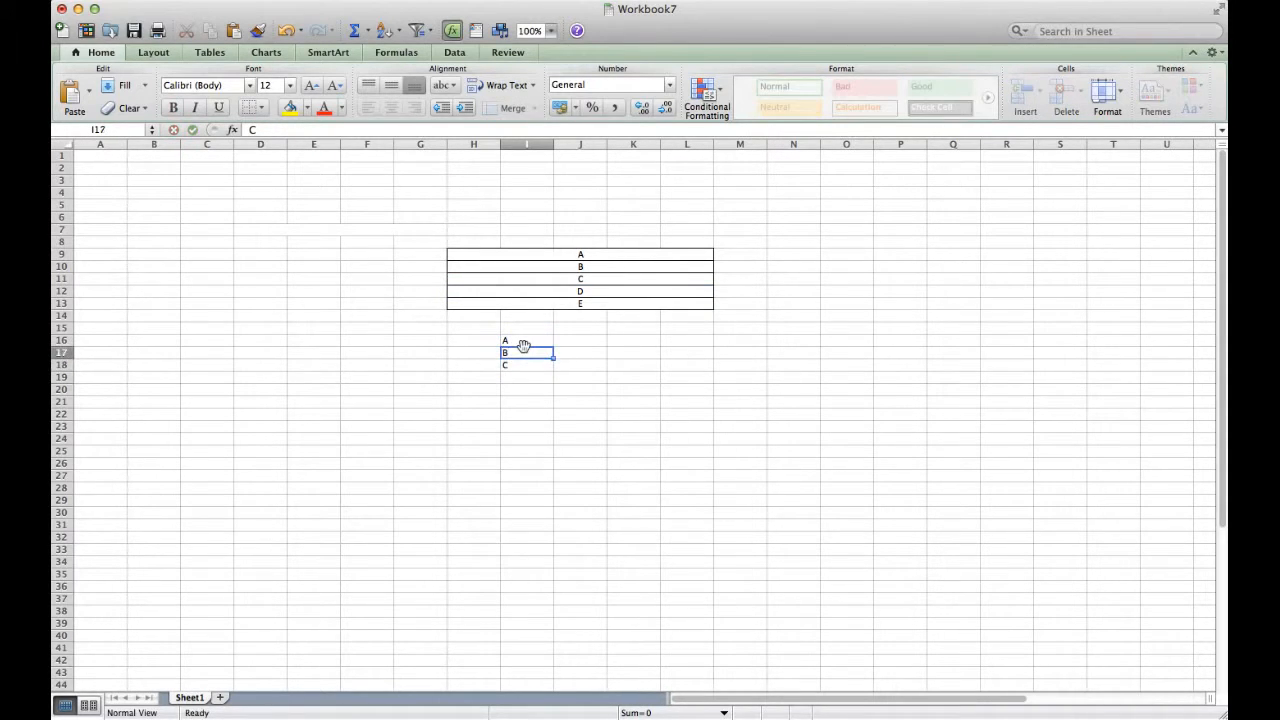
key(Down)
key(Down)
text(D)
key(Down)
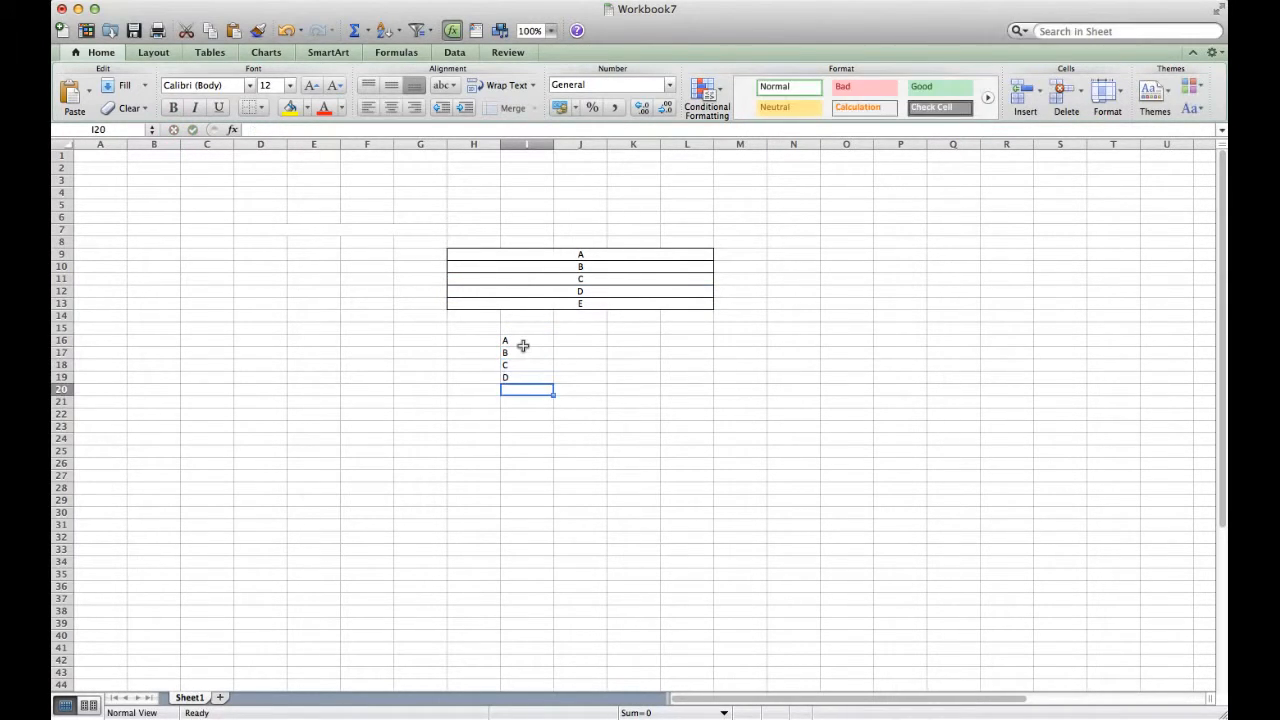
text(E)
key(Down)
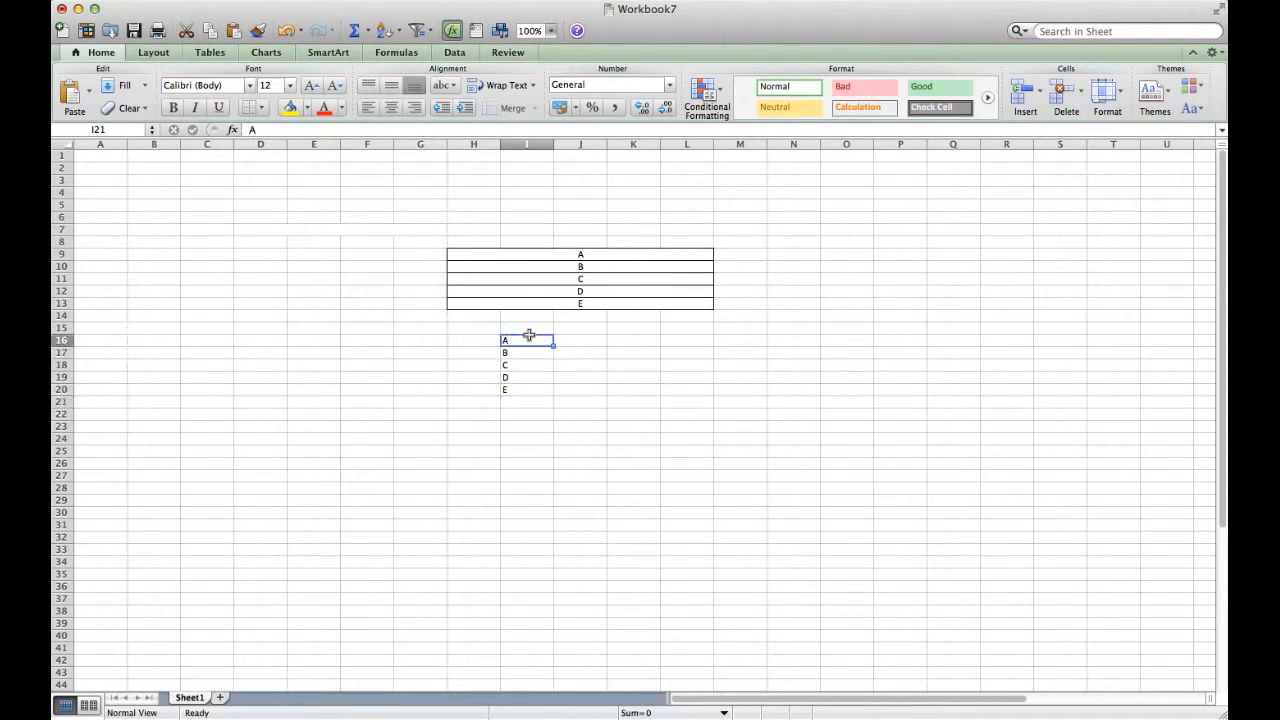
Merge I16:K19 with Merge Cells, accepting that only A is kept
click(530, 338)
drag(530, 338, 646, 382)
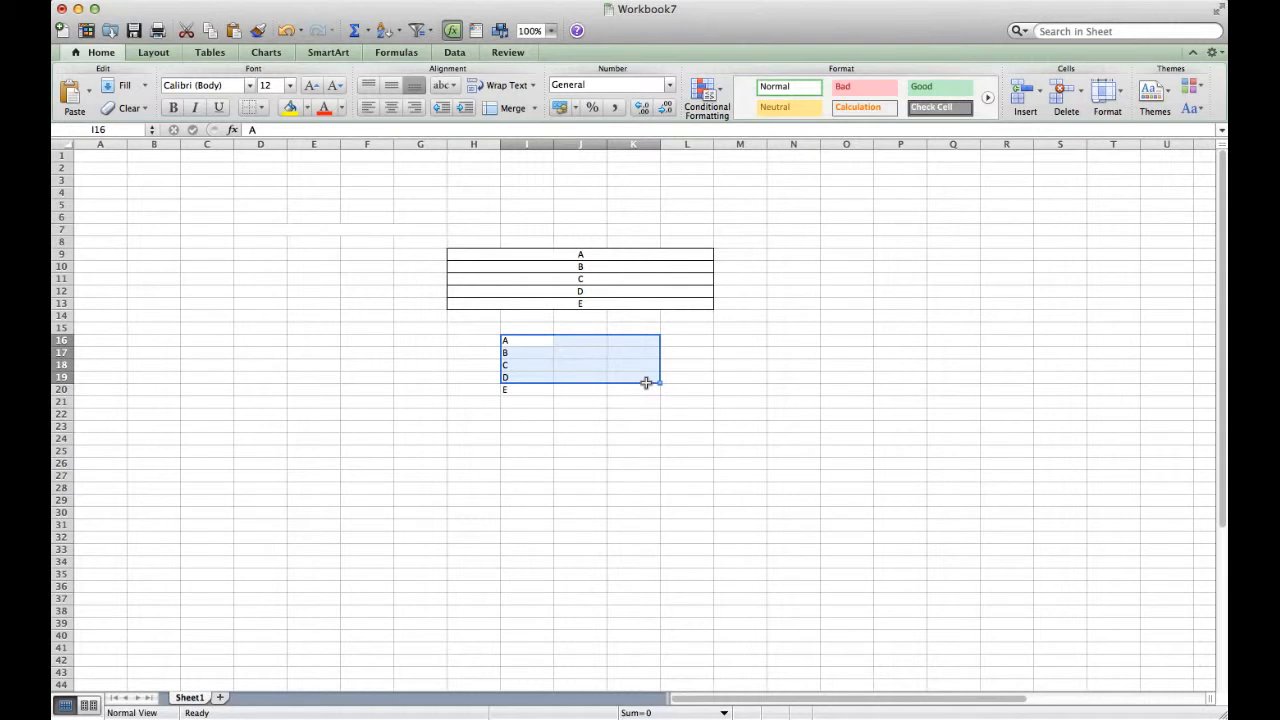
click(534, 108)
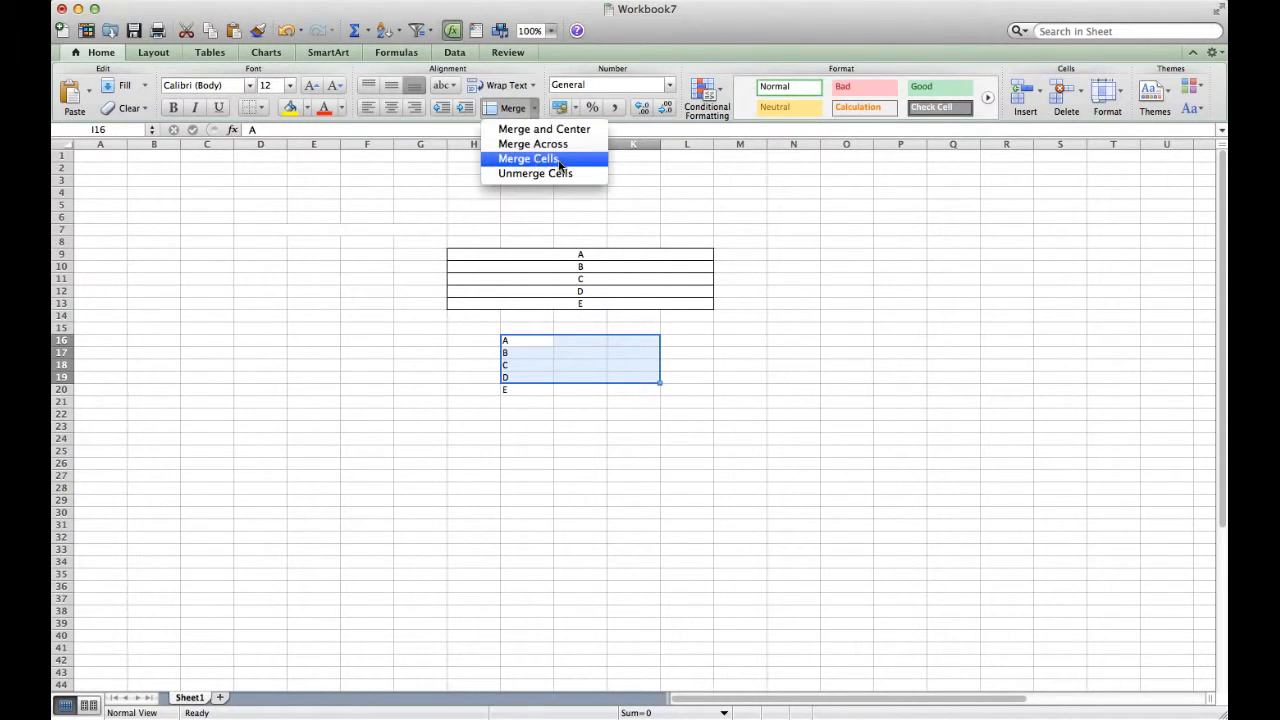
click(559, 160)
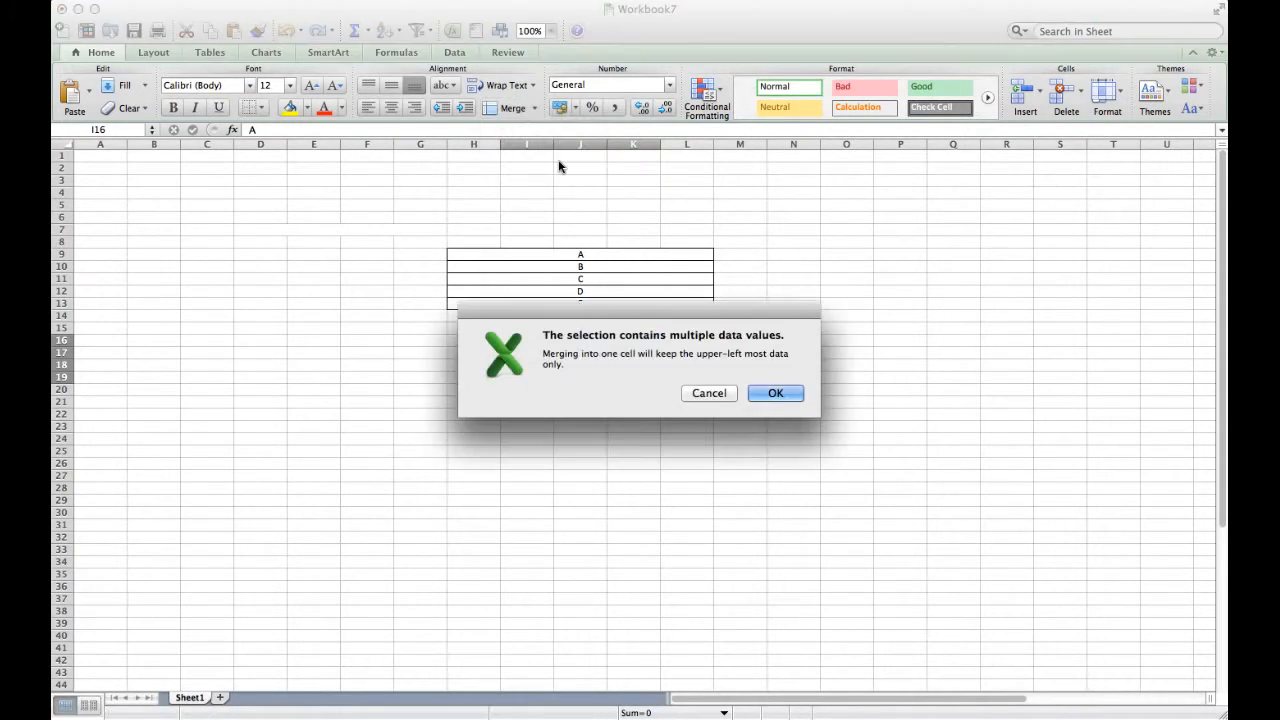
click(778, 396)
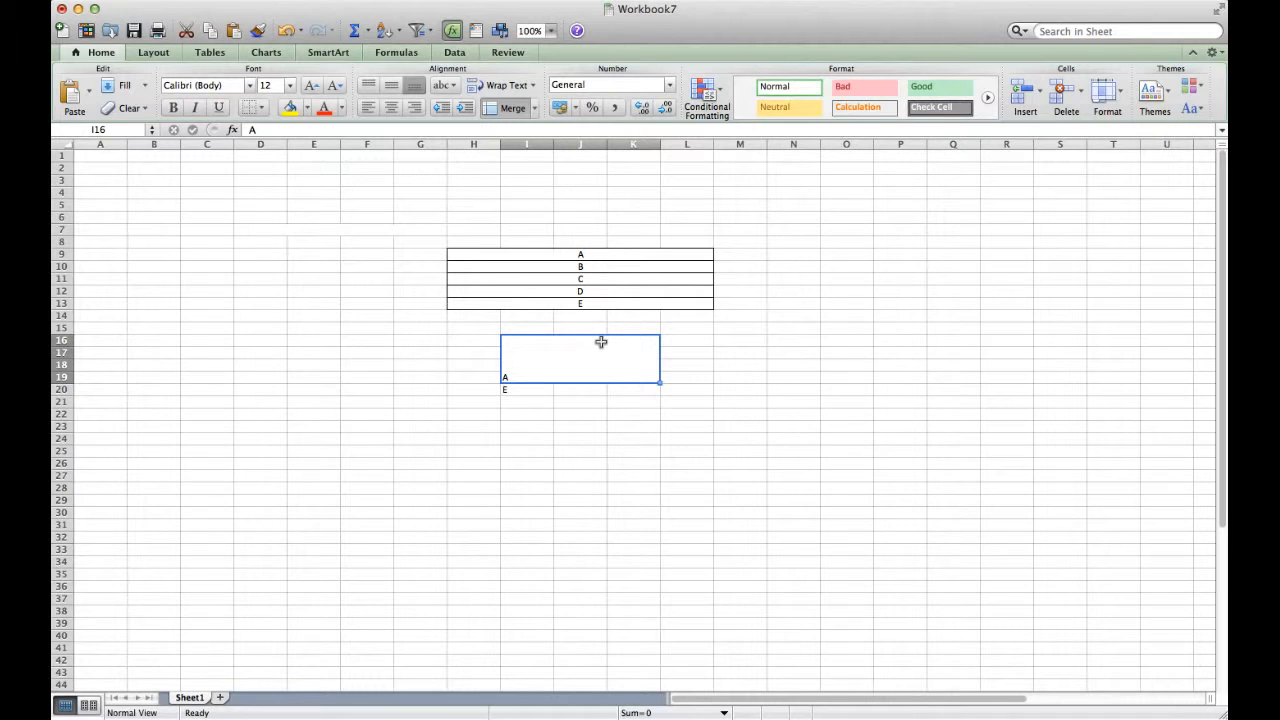
Try middle, right and center alignments, ending with A bottom-centered in the merged cell
click(392, 85)
click(414, 107)
click(391, 107)
click(391, 90)
click(397, 108)
click(397, 108)
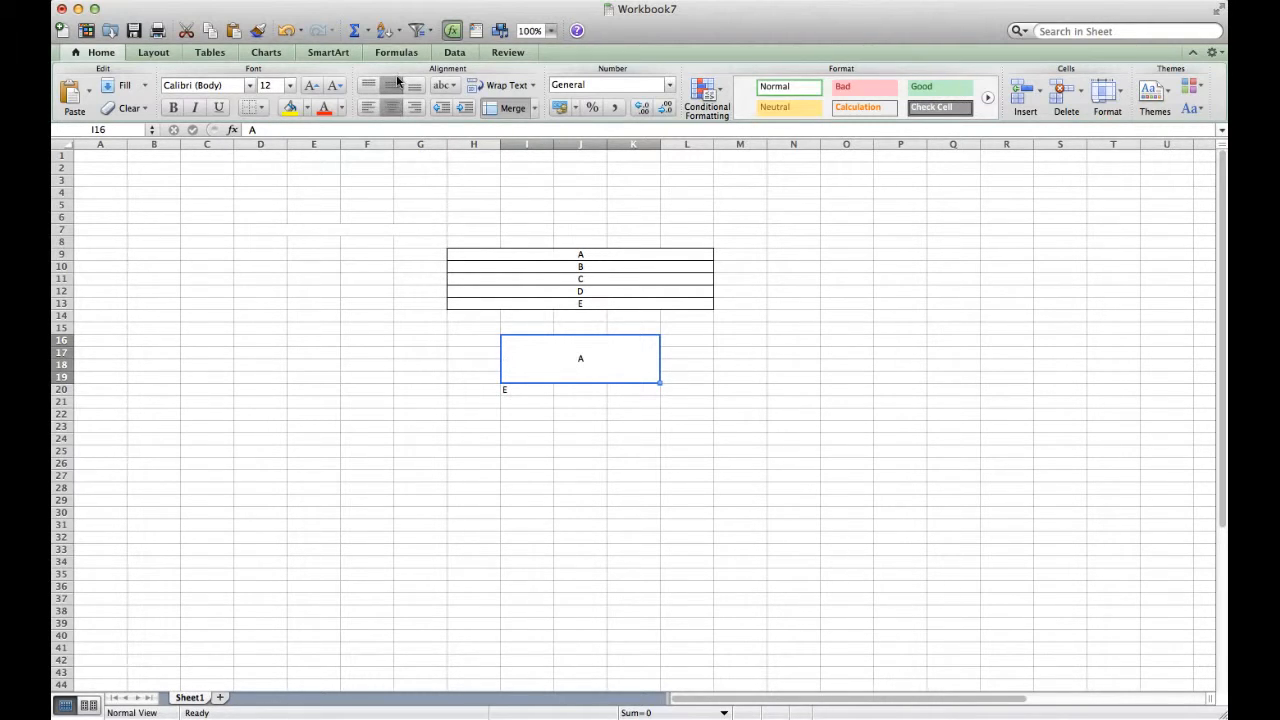
click(414, 86)
click(492, 230)
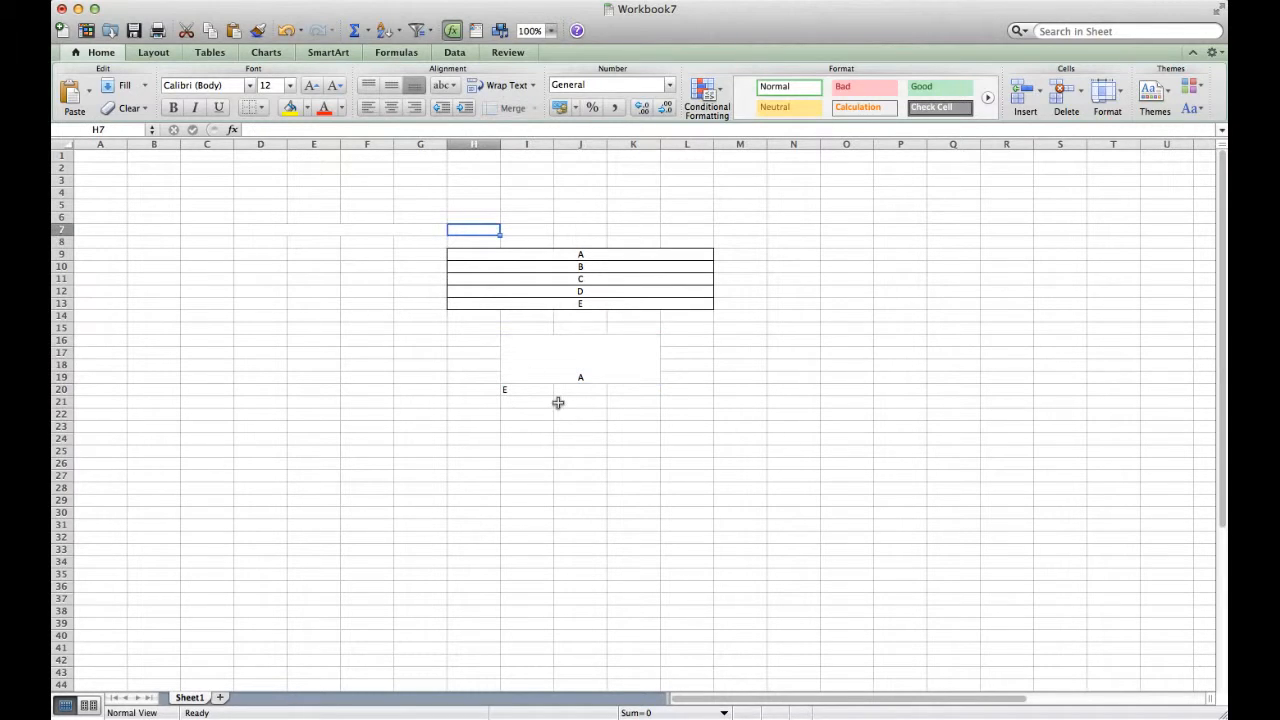
Select H16:K29 and dismiss the merge options without changes
drag(470, 340, 657, 503)
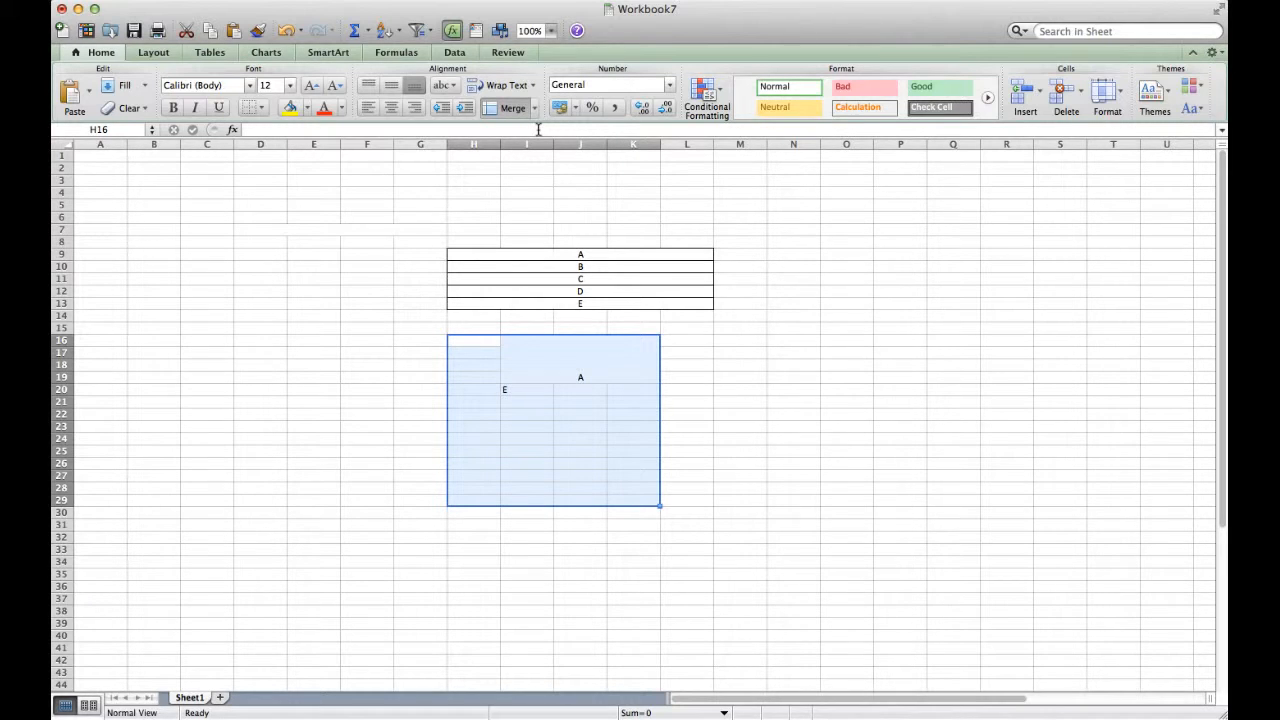
click(535, 109)
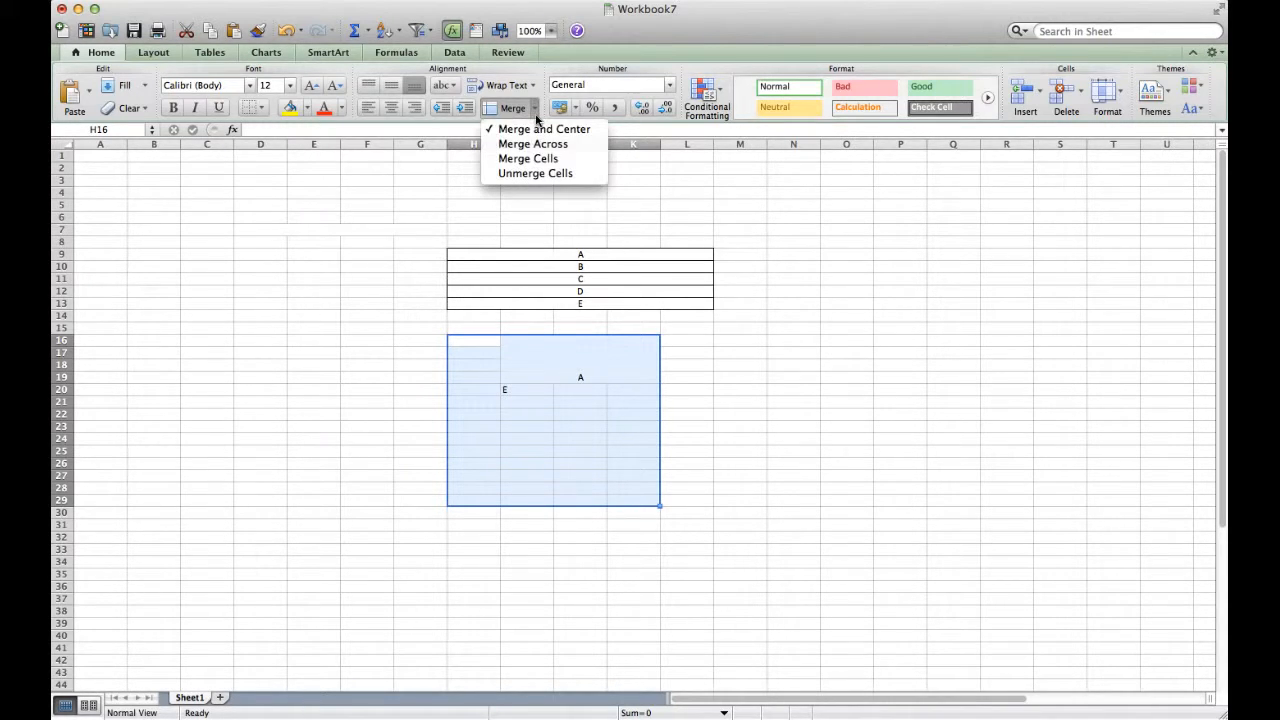
click(580, 294)
click(588, 332)
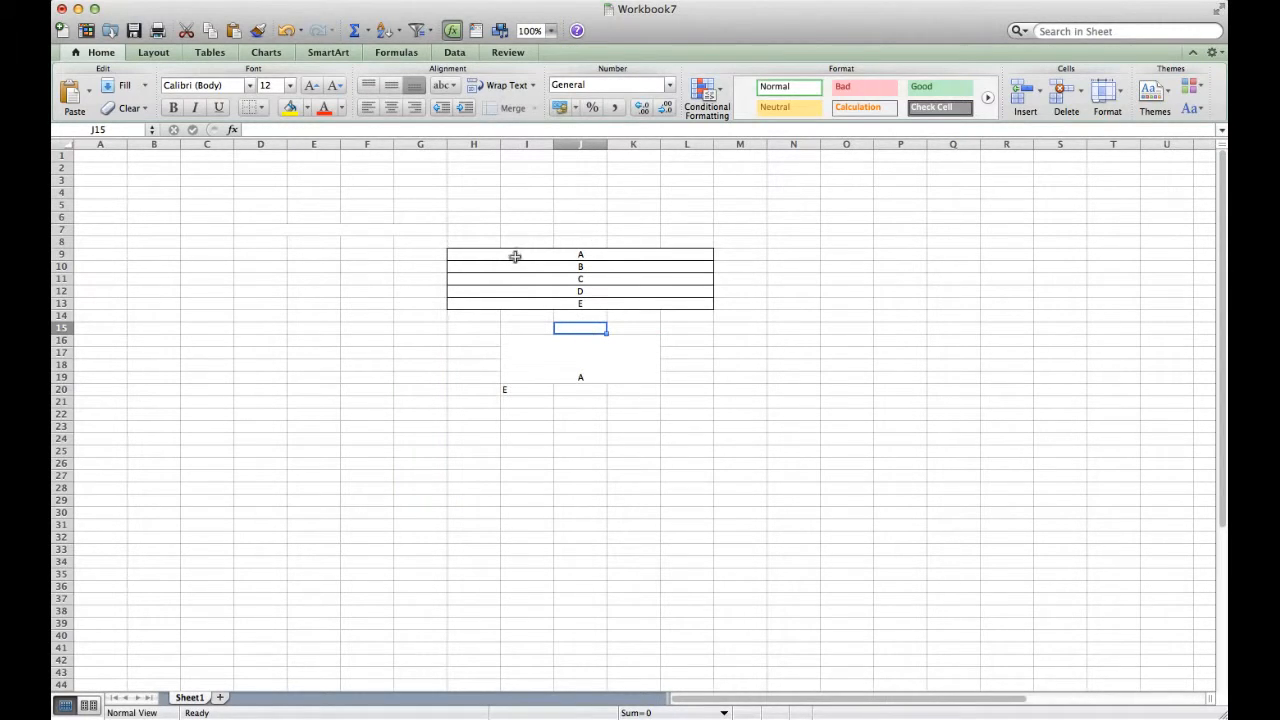
Unmerge rows 9–13 of the table and check cell H9's content
drag(515, 257, 513, 307)
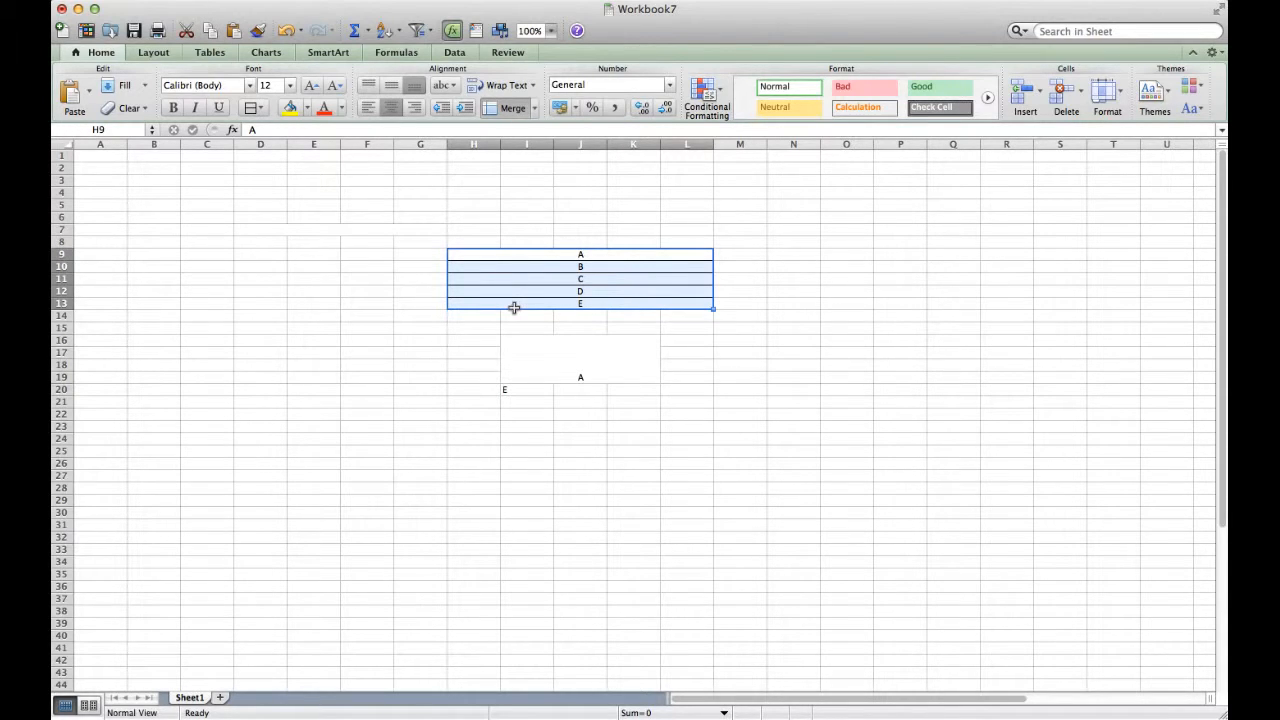
click(535, 108)
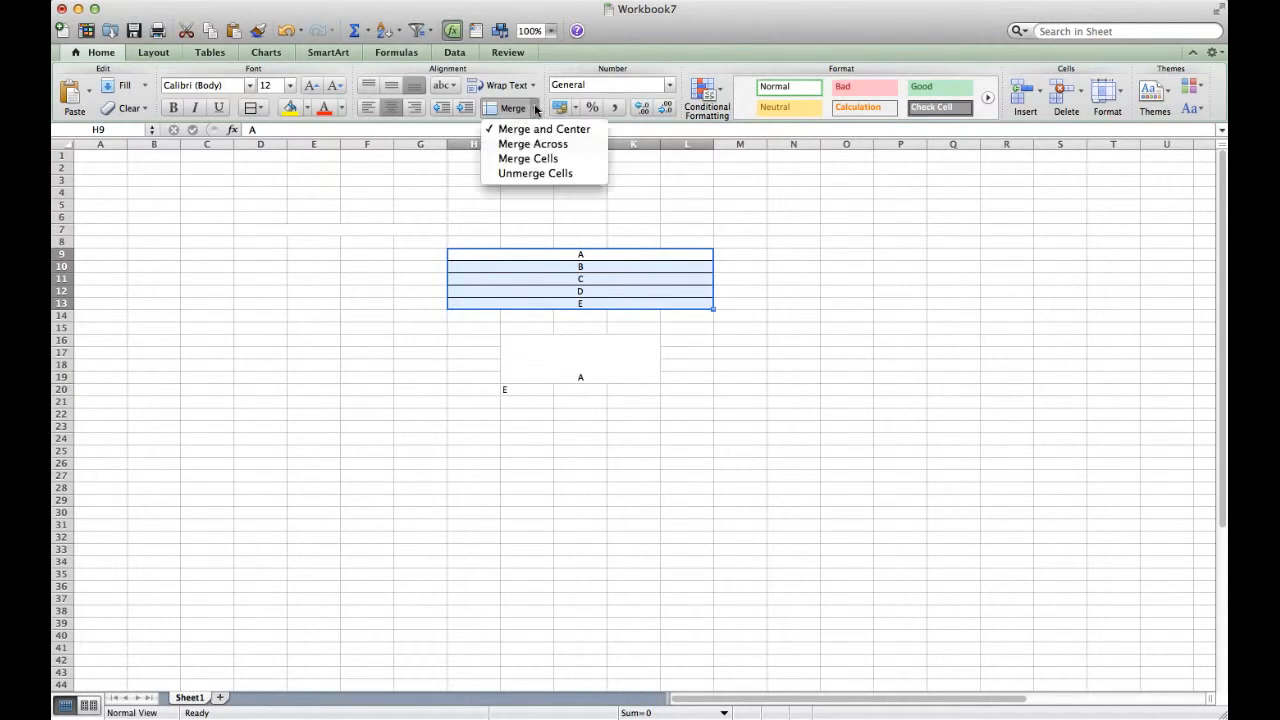
click(580, 175)
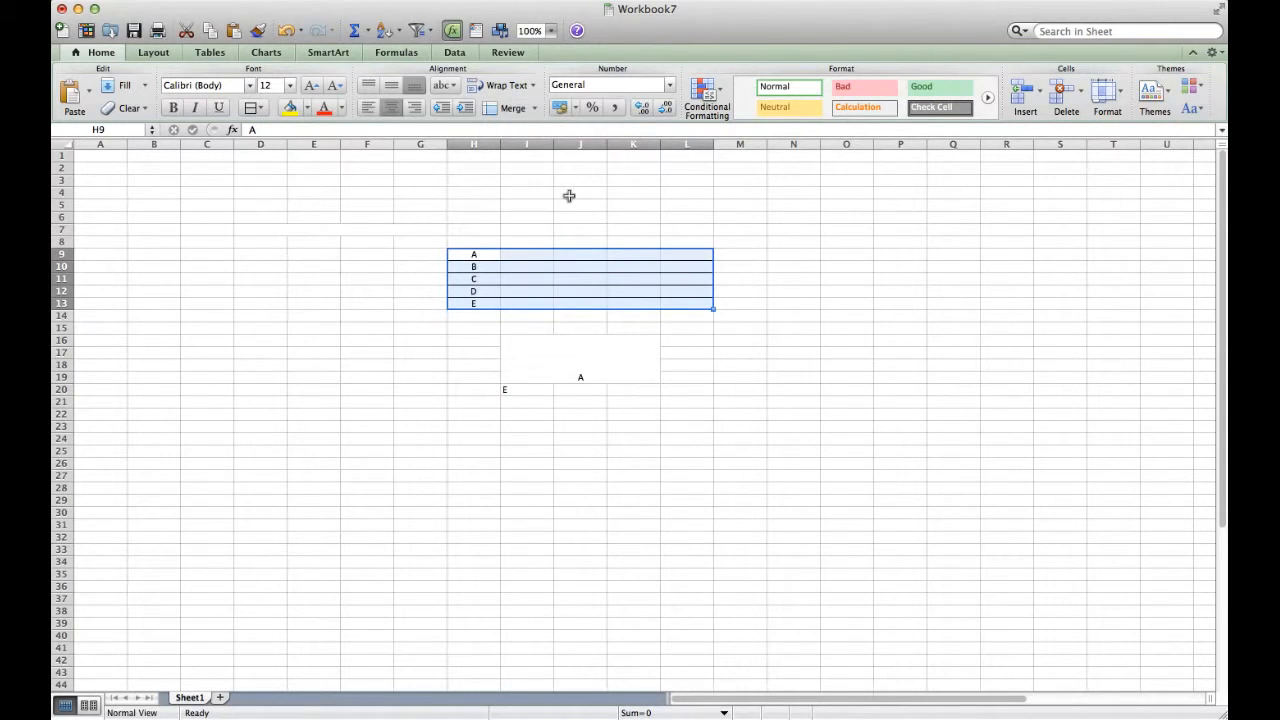
click(556, 229)
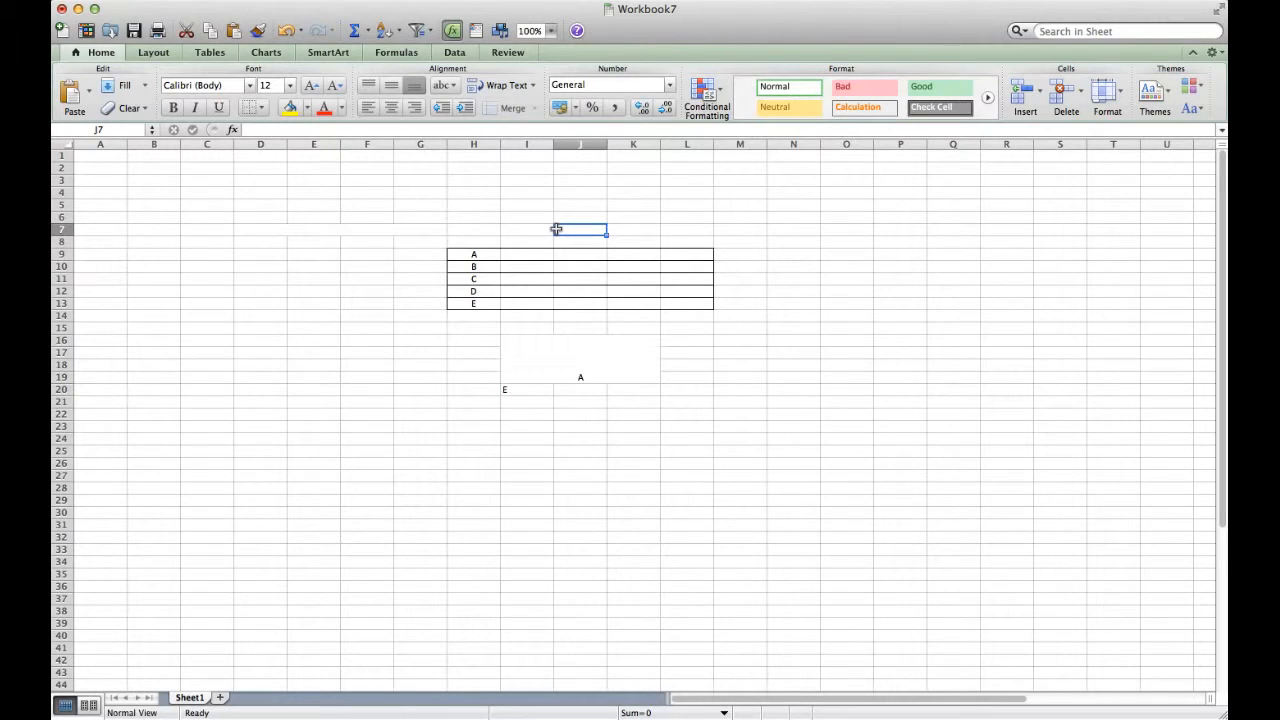
click(490, 254)
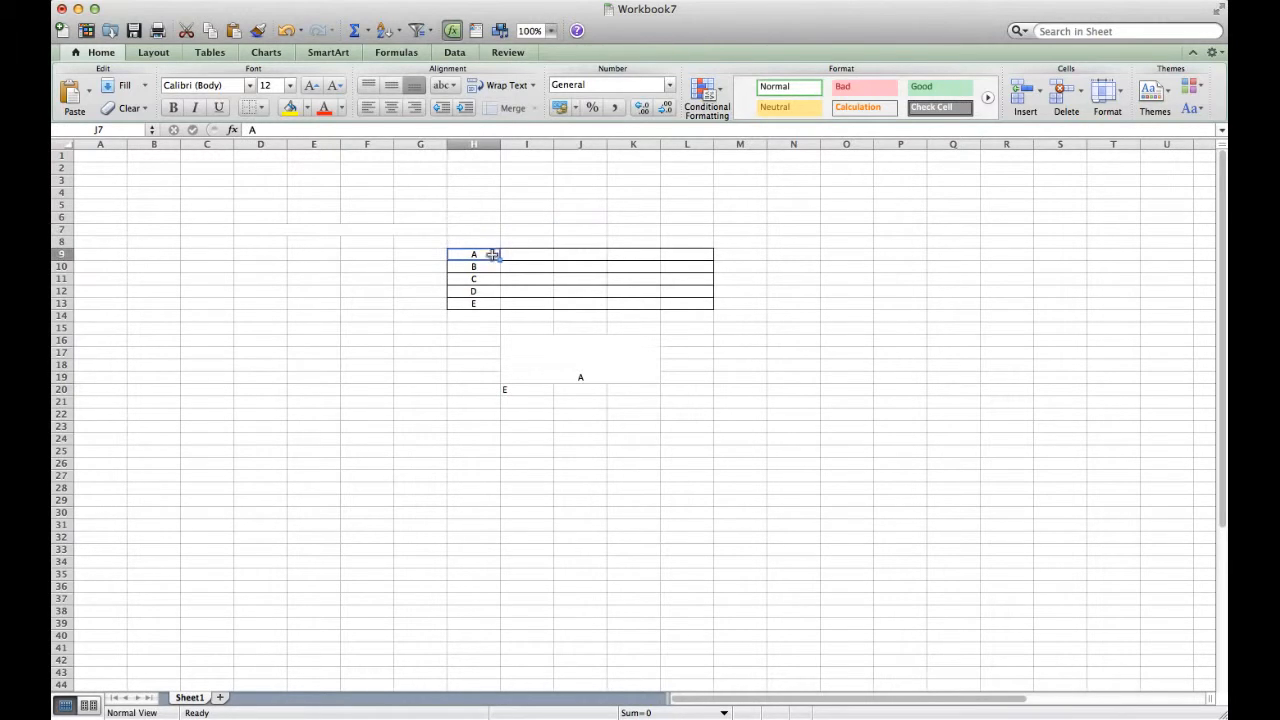
Apply All Borders to the merged I16:K19 block
click(552, 345)
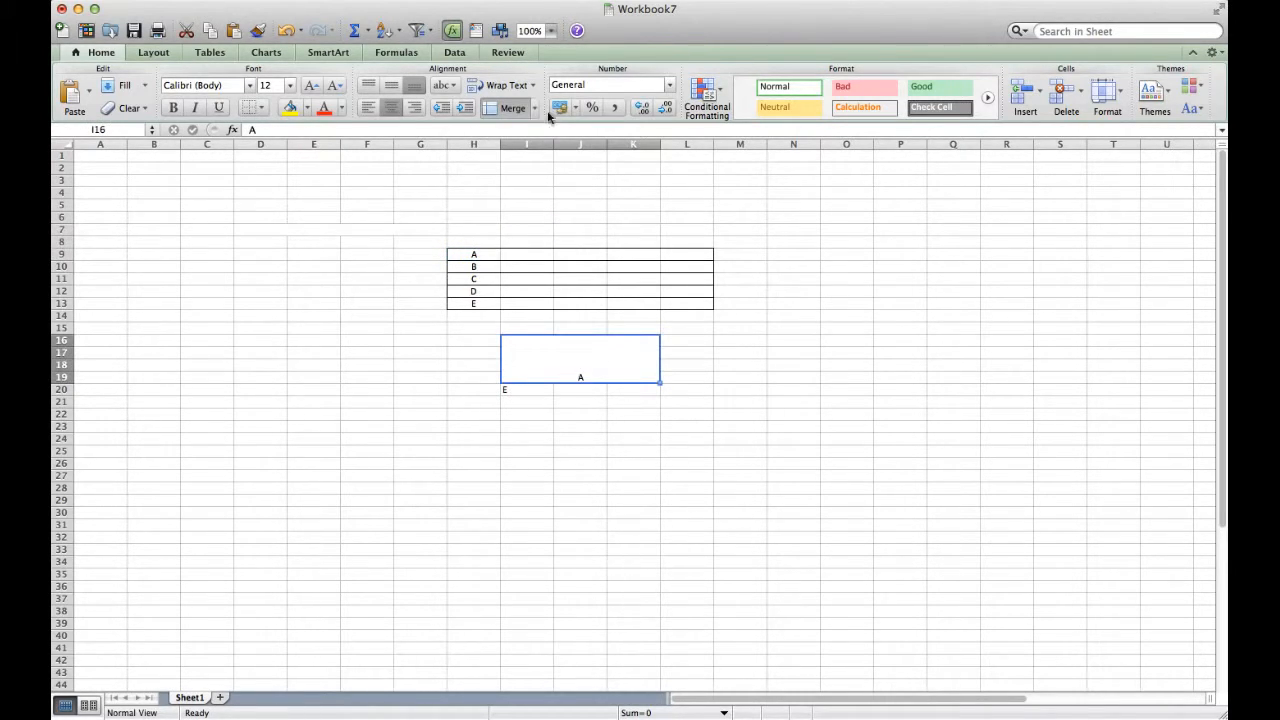
click(262, 108)
click(268, 150)
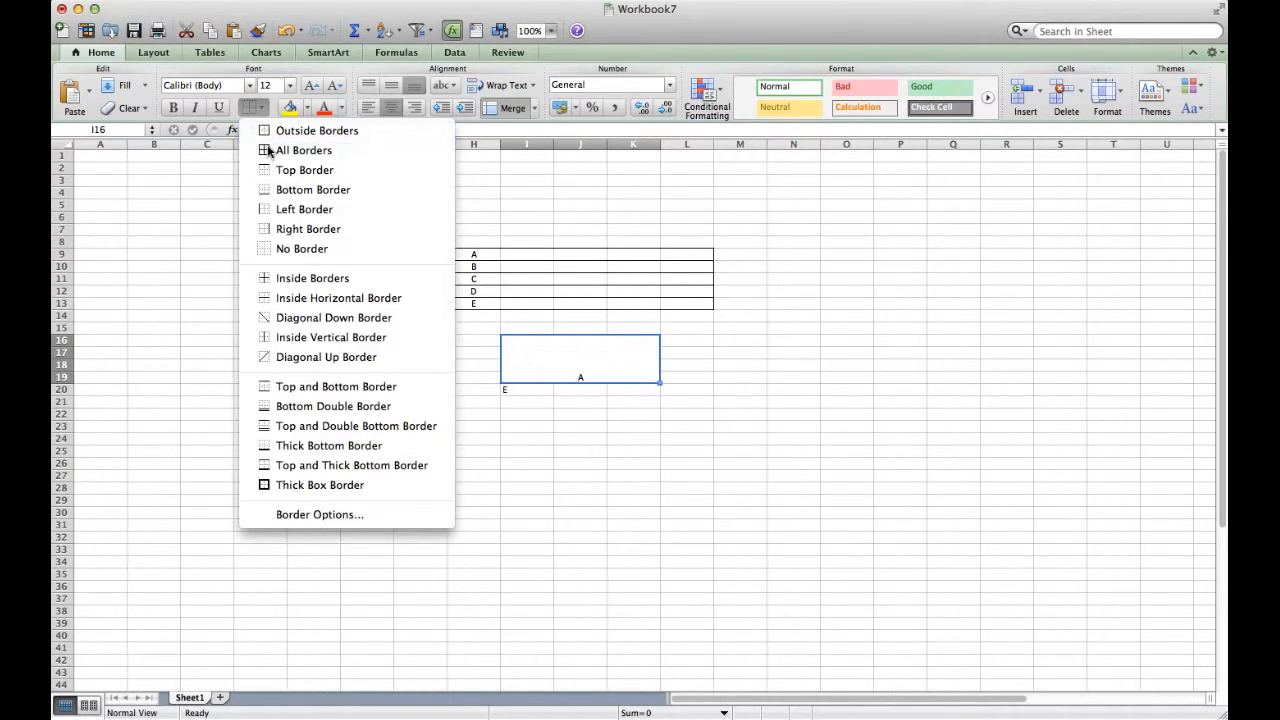
Unmerge I16:K19 and select it to check the bordered grid
click(535, 115)
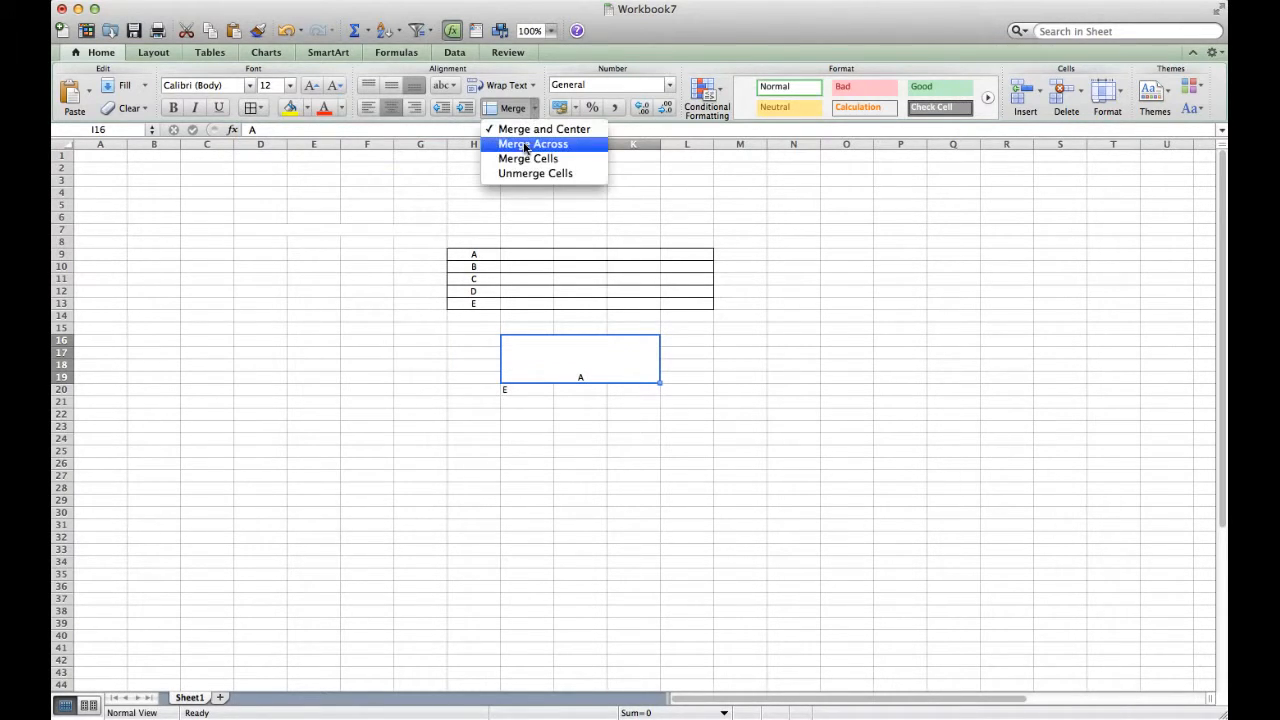
click(527, 178)
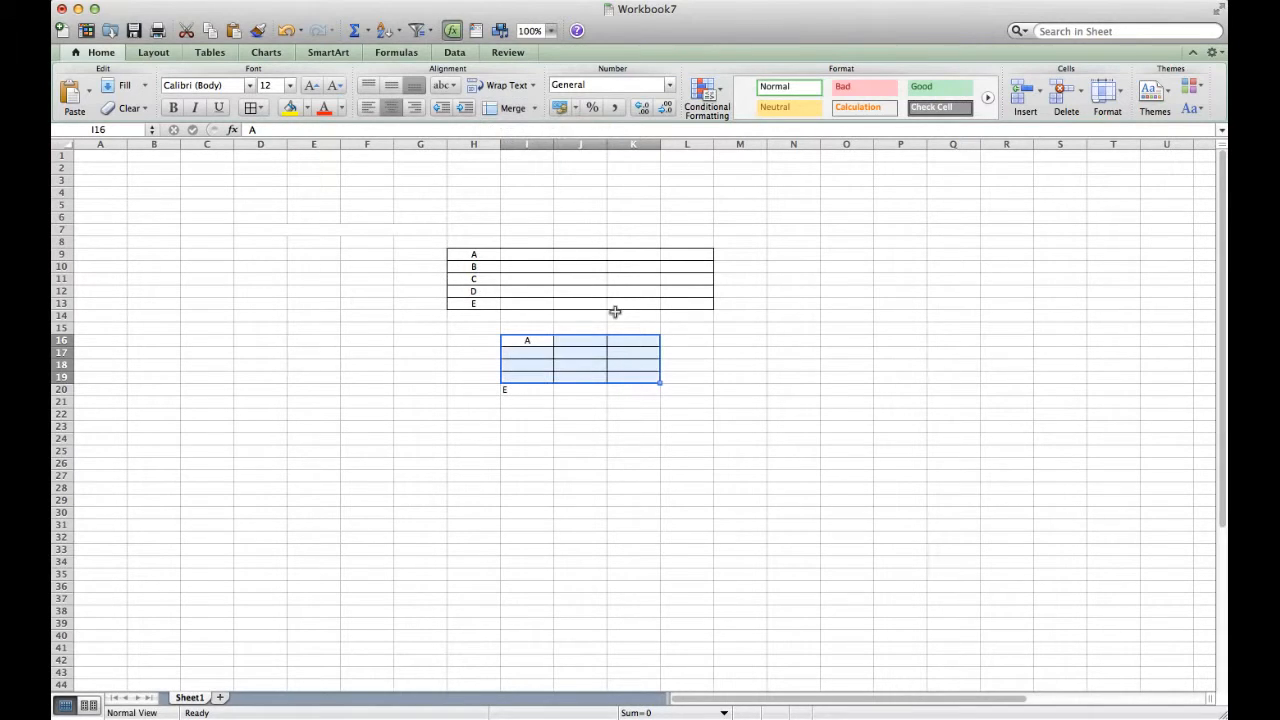
click(620, 316)
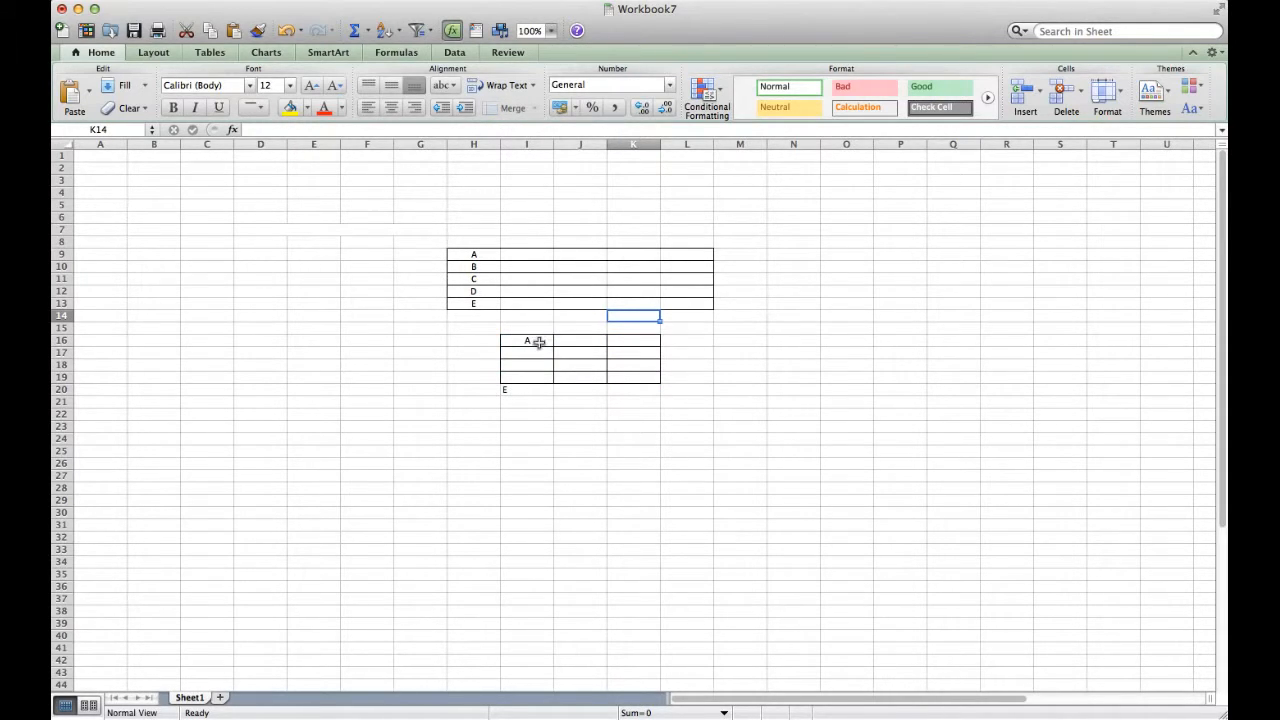
drag(539, 341, 639, 377)
click(639, 377)
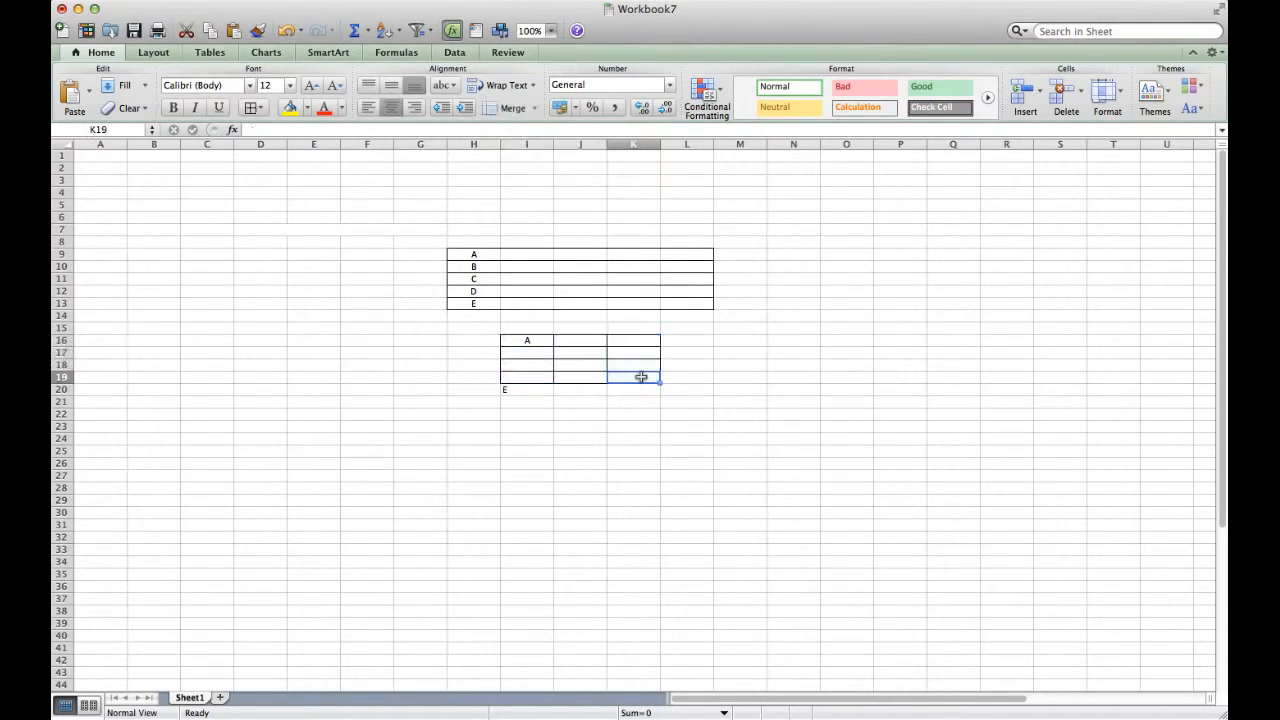
click(539, 355)
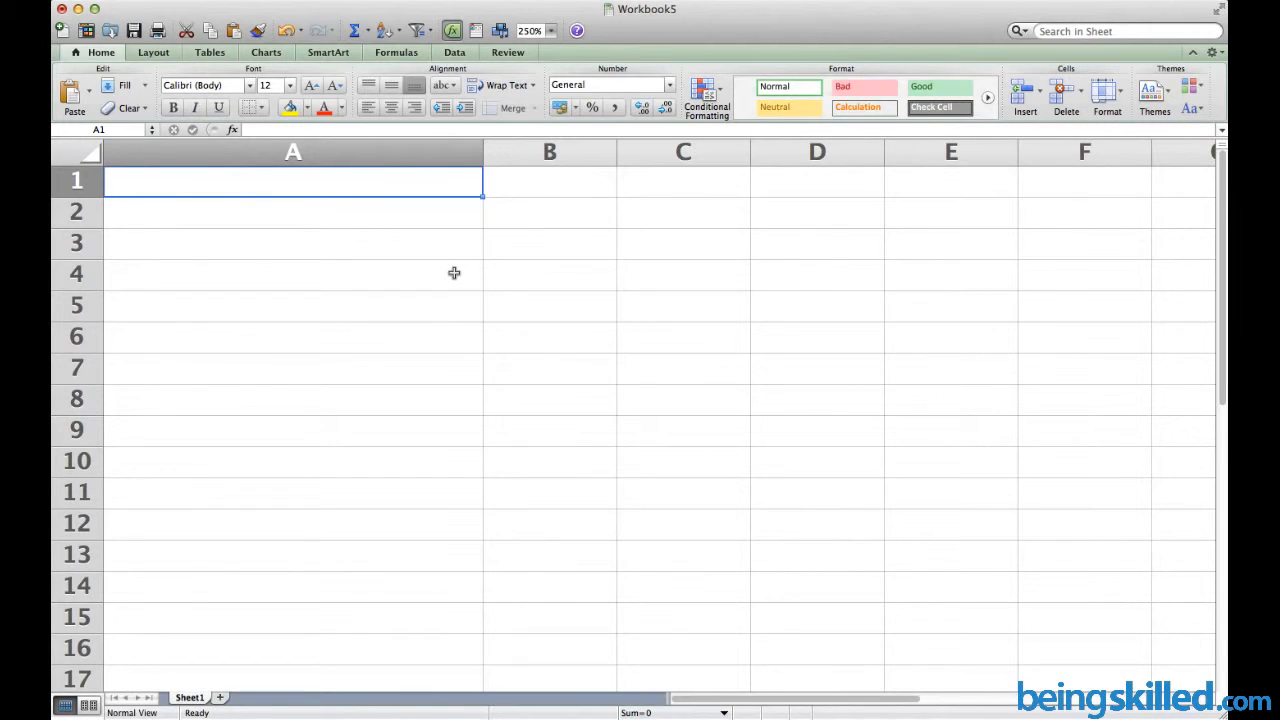
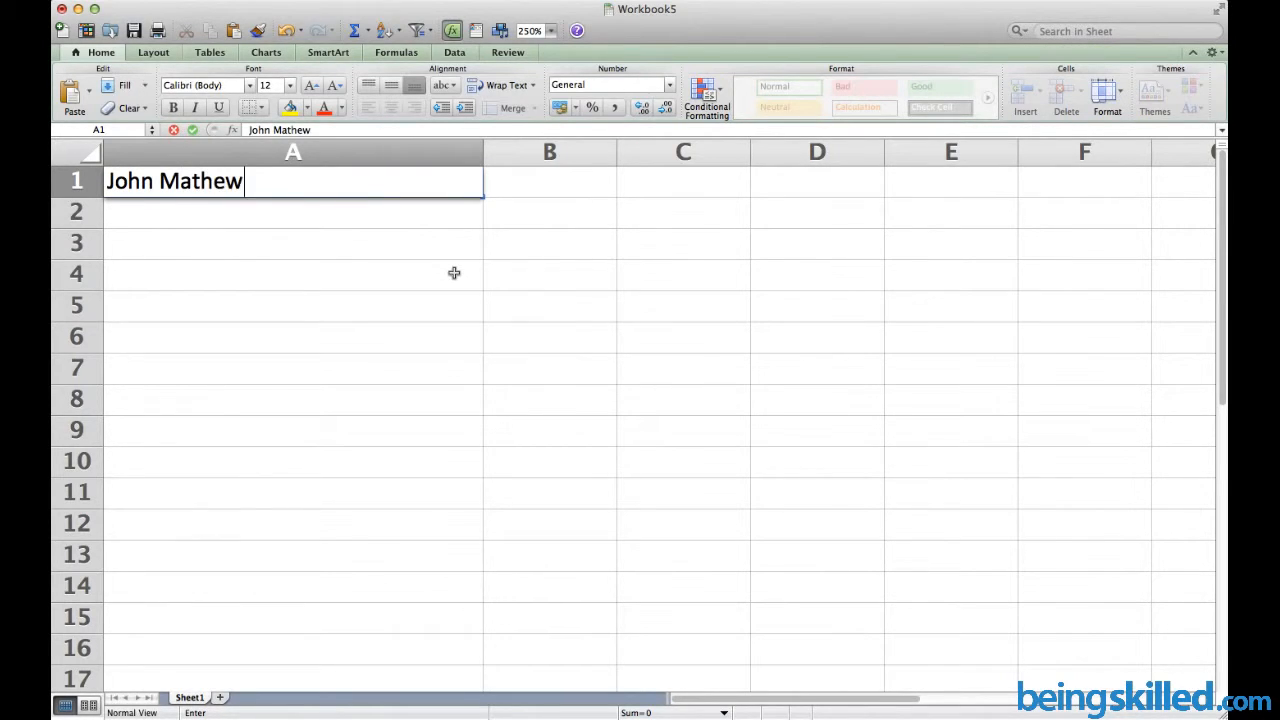
Enter a person's full name in cell A1 of Workbook5 and reselect A1
key(Return)
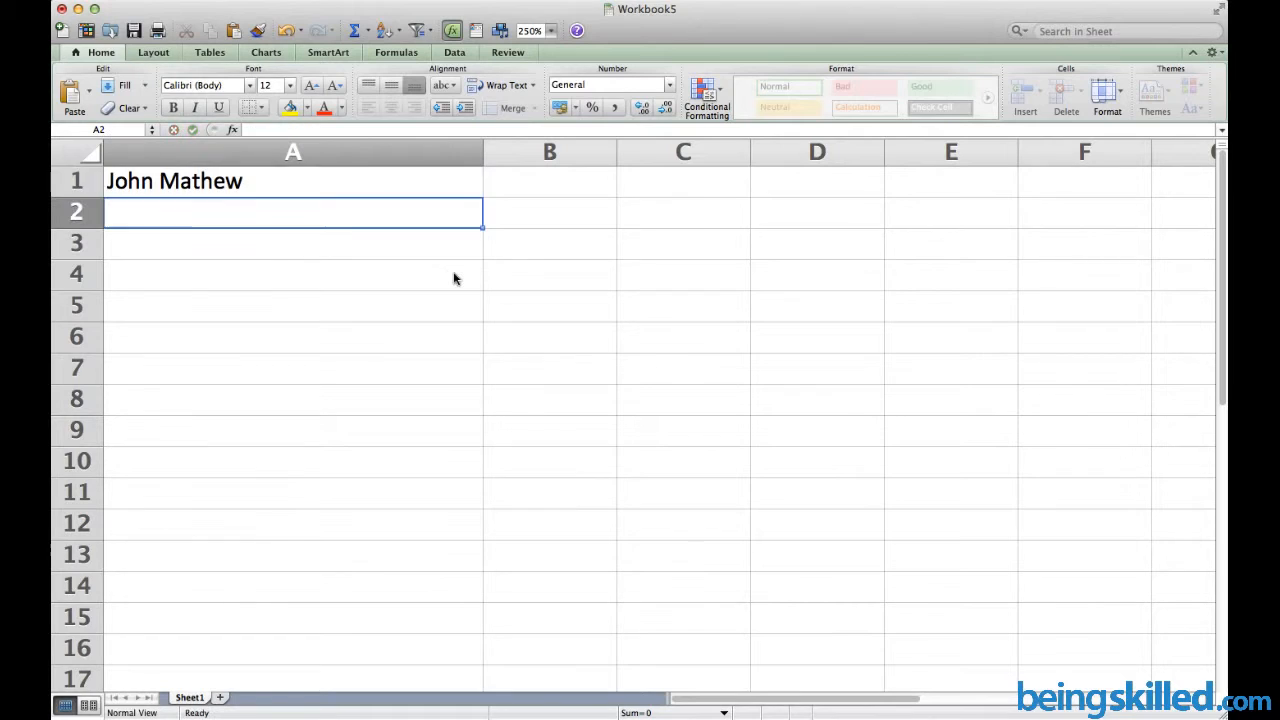
key(Up)
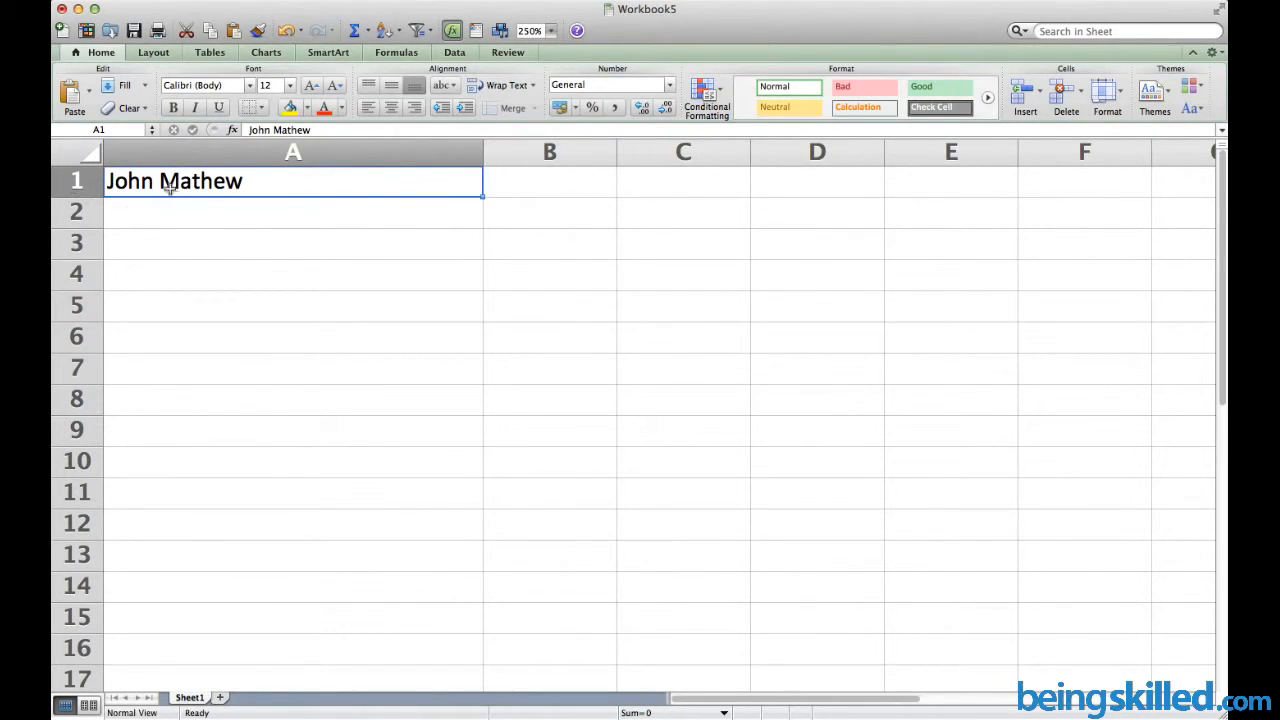
Set the name in A1 to the Adobe Caslon Pro font
click(252, 85)
click(252, 86)
click(252, 86)
click(273, 199)
click(251, 86)
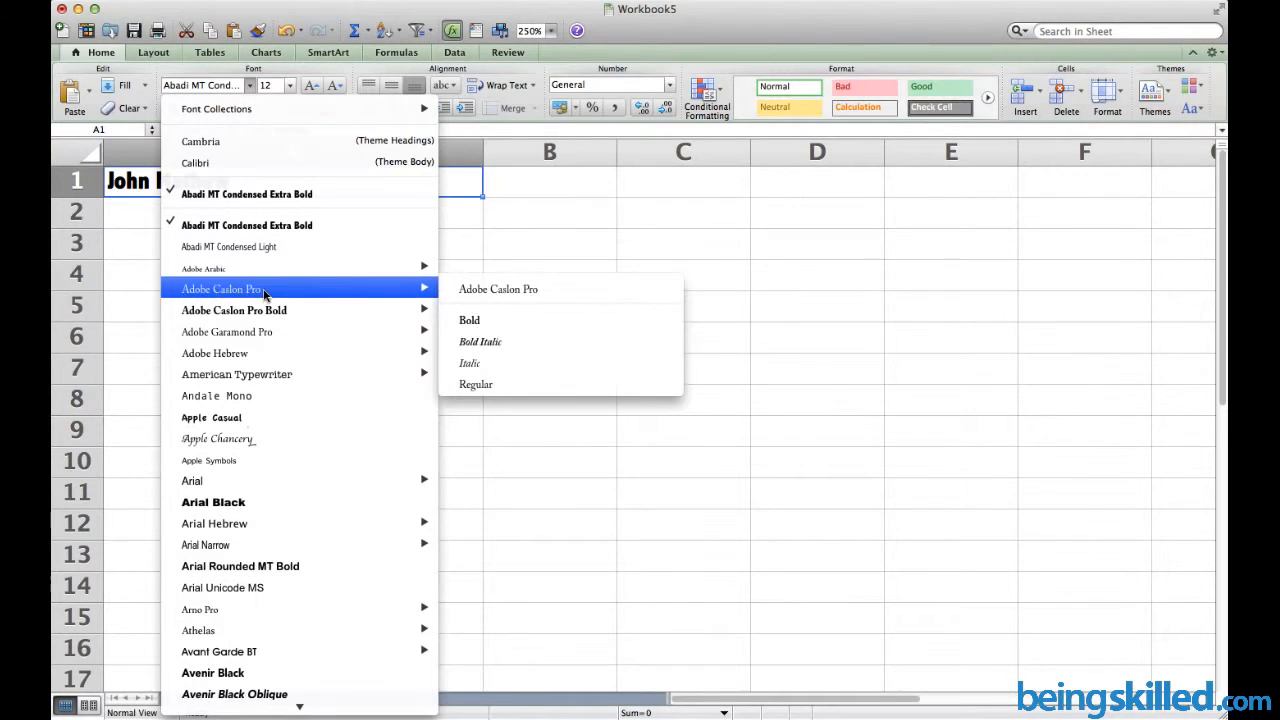
key(Escape)
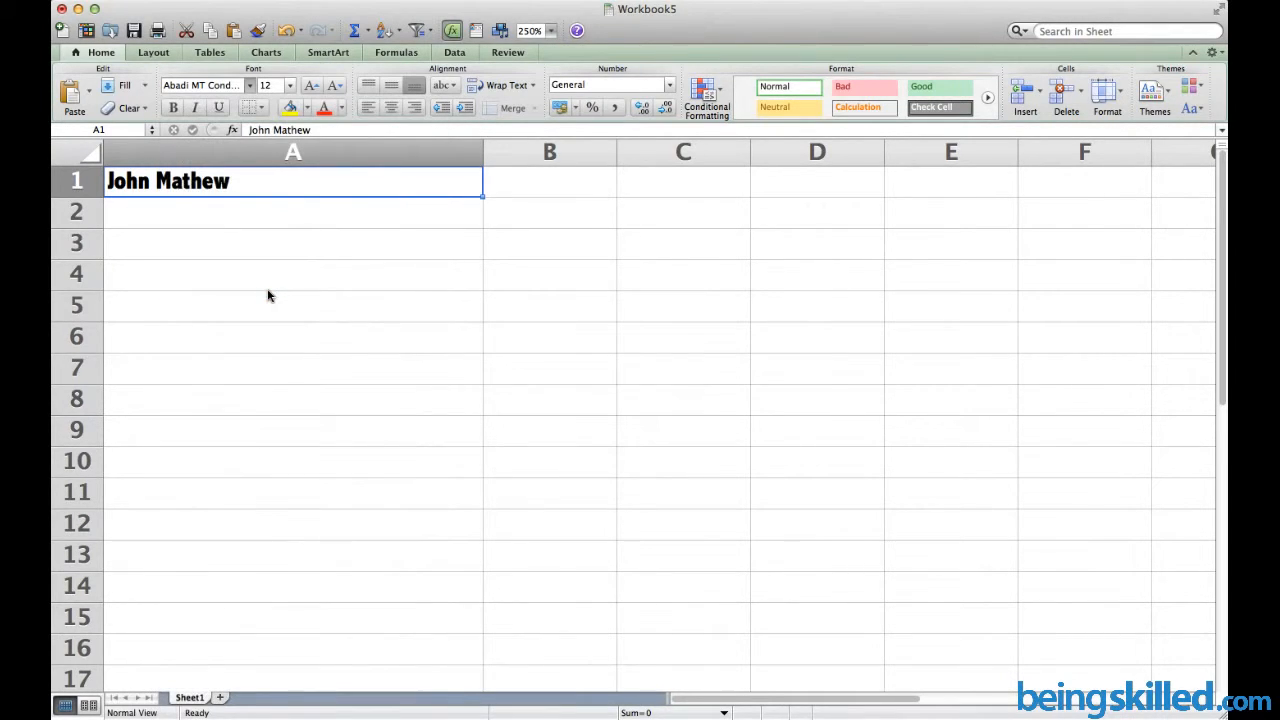
Try larger and smaller font sizes for the name in A1
click(305, 92)
click(305, 92)
click(305, 92)
click(305, 92)
click(305, 92)
click(305, 92)
click(305, 92)
click(305, 92)
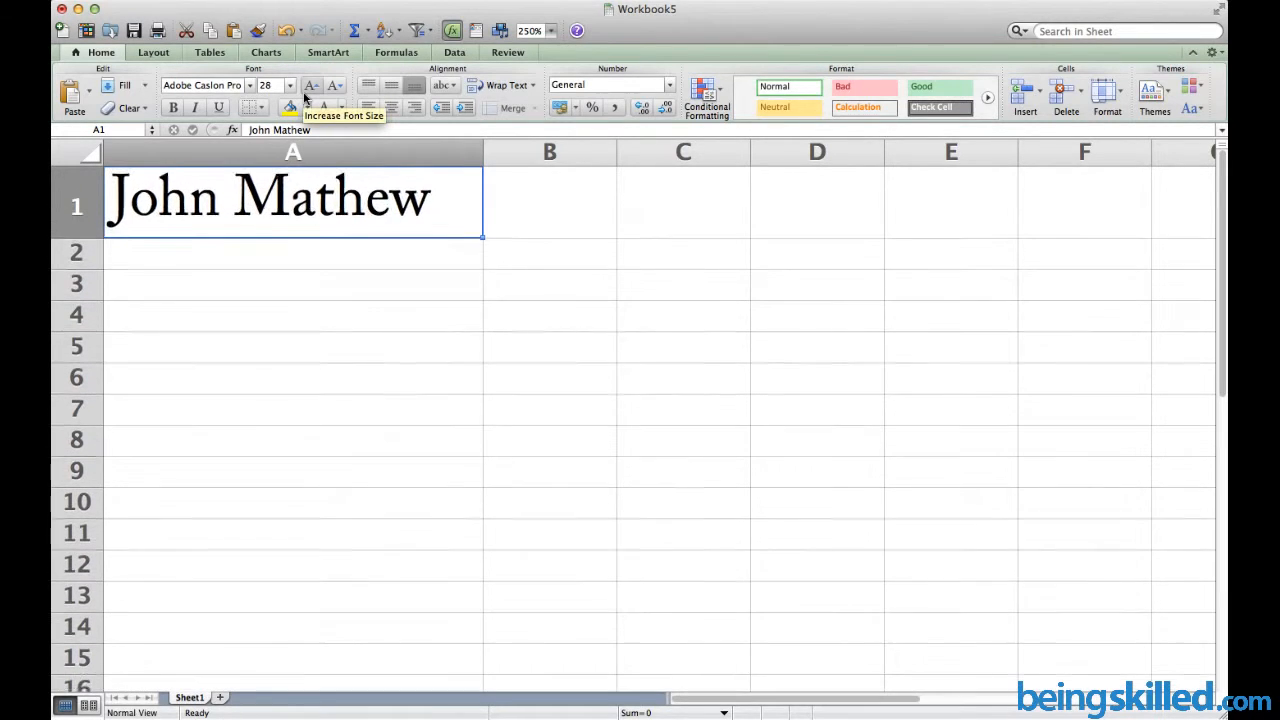
click(305, 92)
click(305, 92)
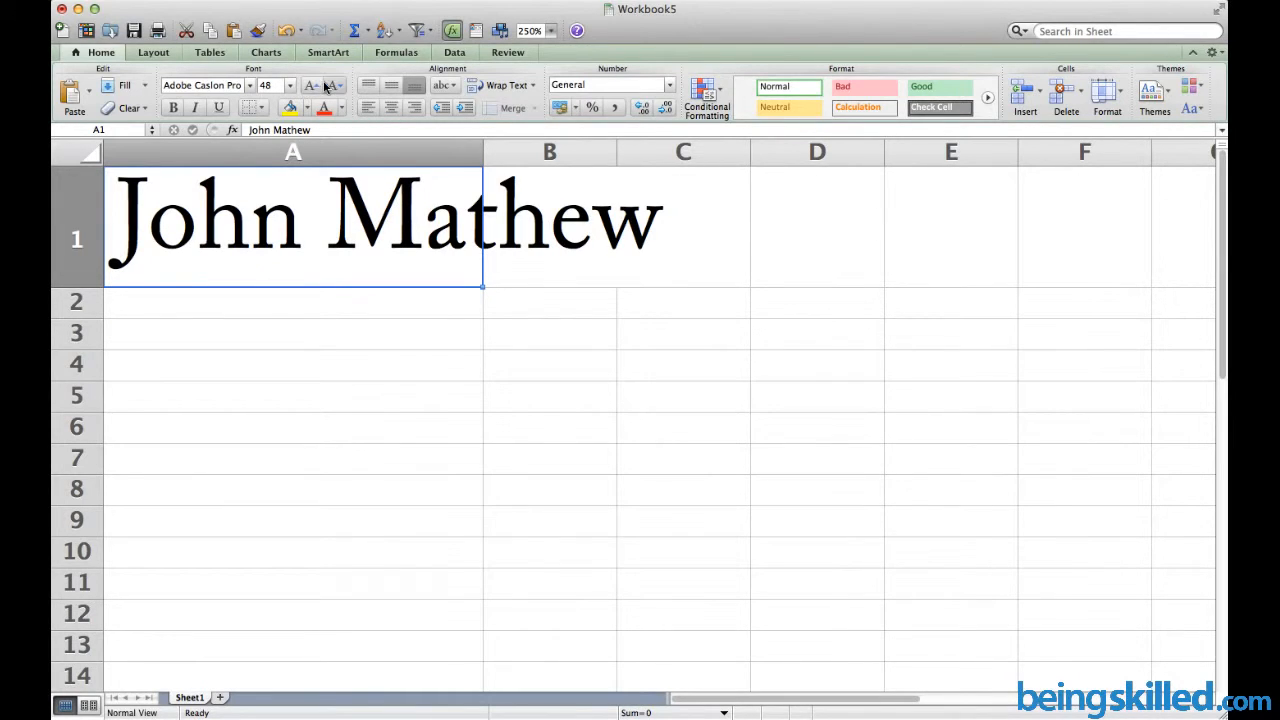
click(323, 86)
click(323, 86)
click(323, 86)
click(323, 86)
click(323, 86)
Set the name's font size to 40 pt
click(311, 86)
click(311, 86)
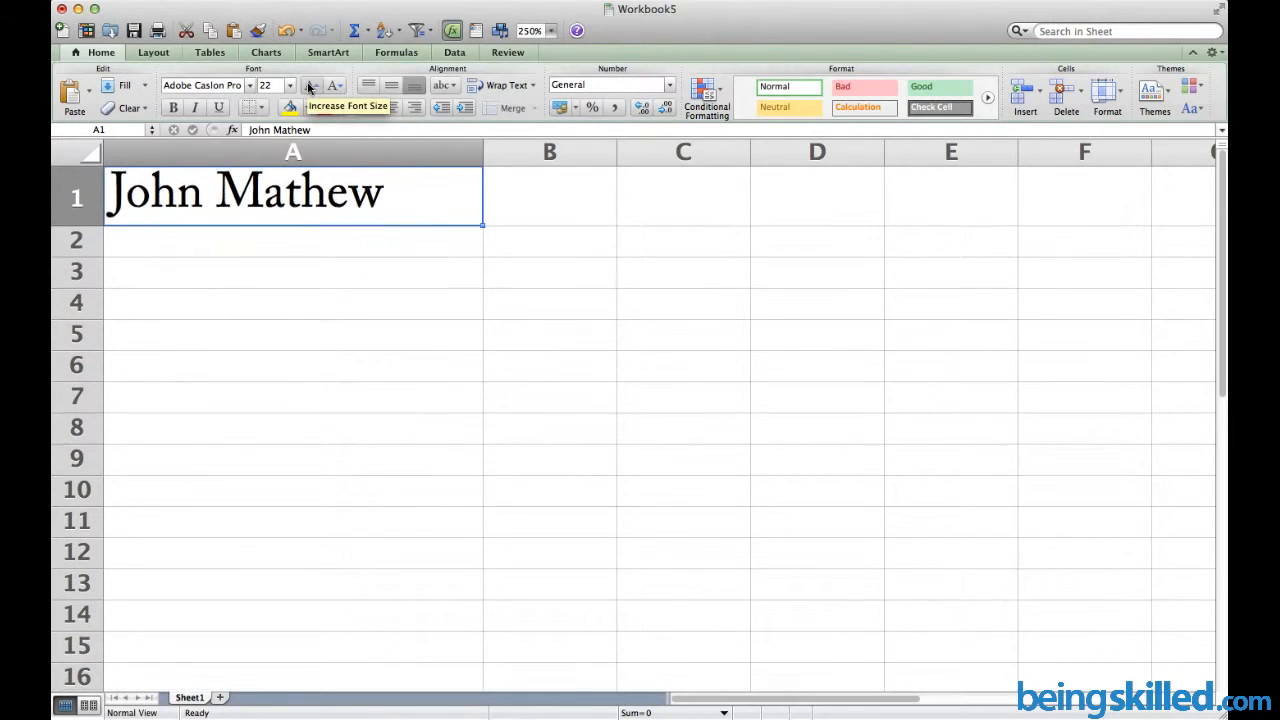
click(311, 86)
click(311, 86)
click(275, 85)
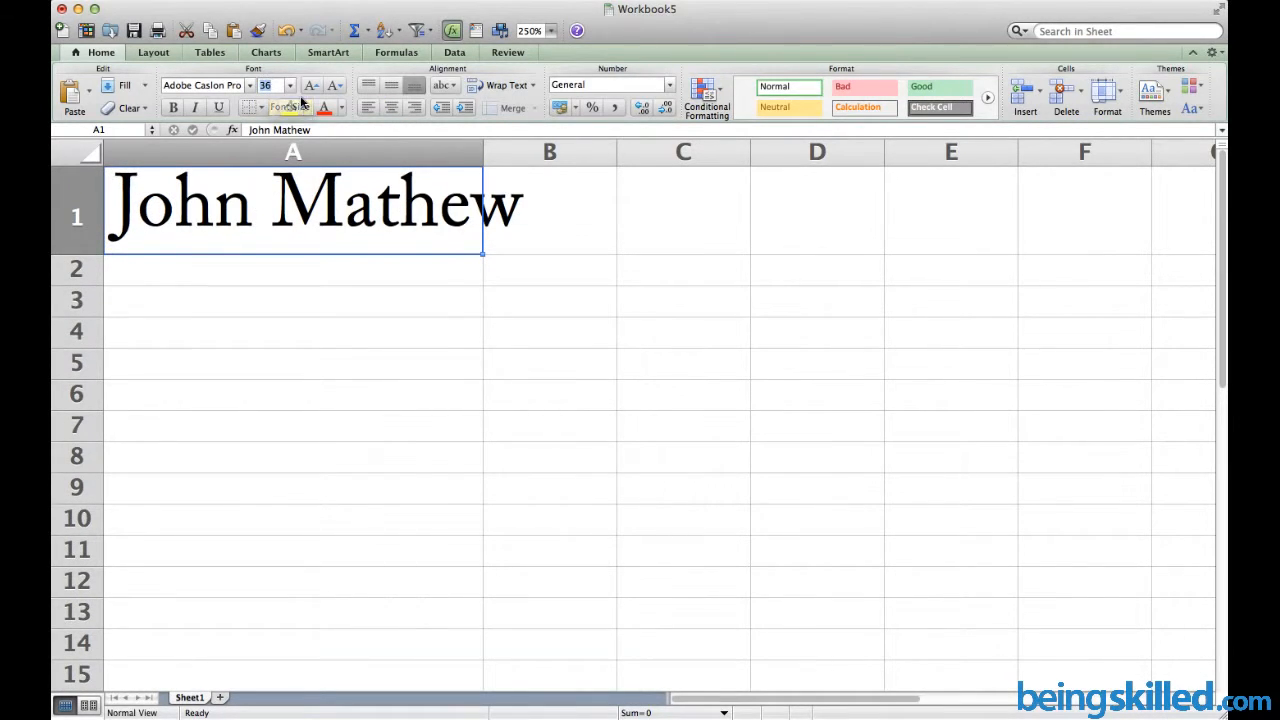
text(40)
key(Return)
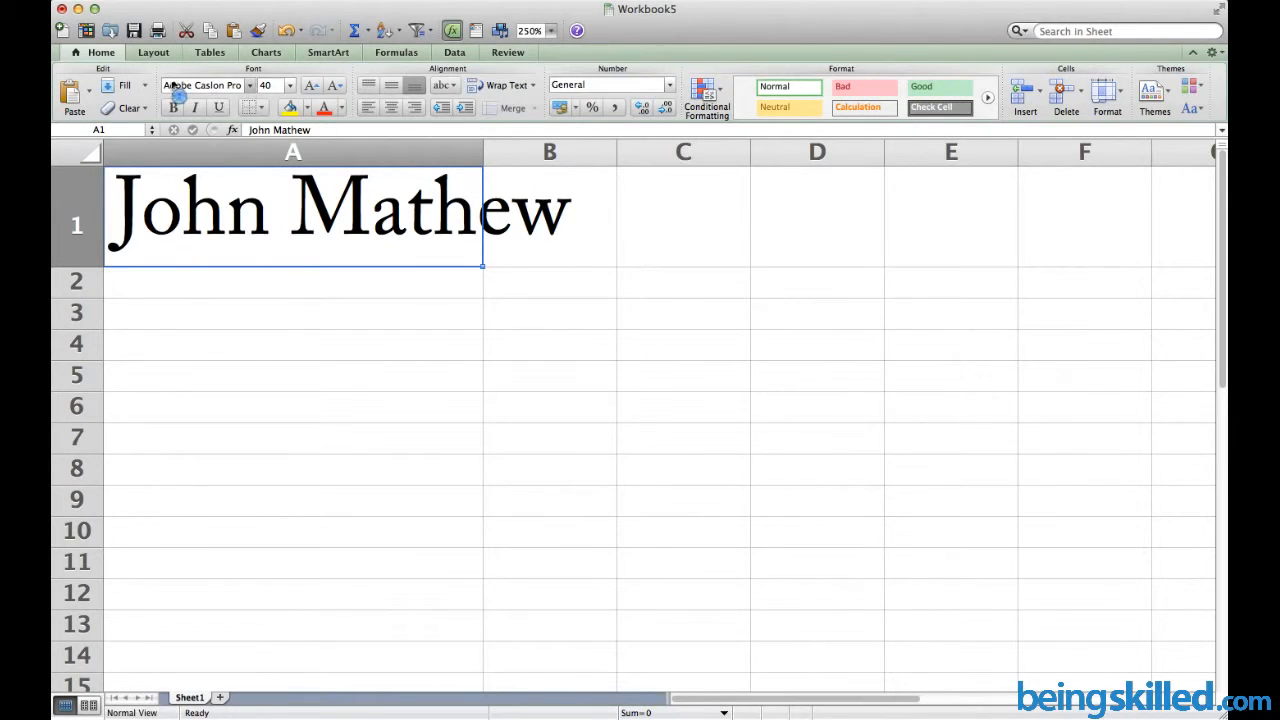
Set the name in A1 to Rockwell Extra Bold
click(250, 88)
scroll(294, 363, down, 20)
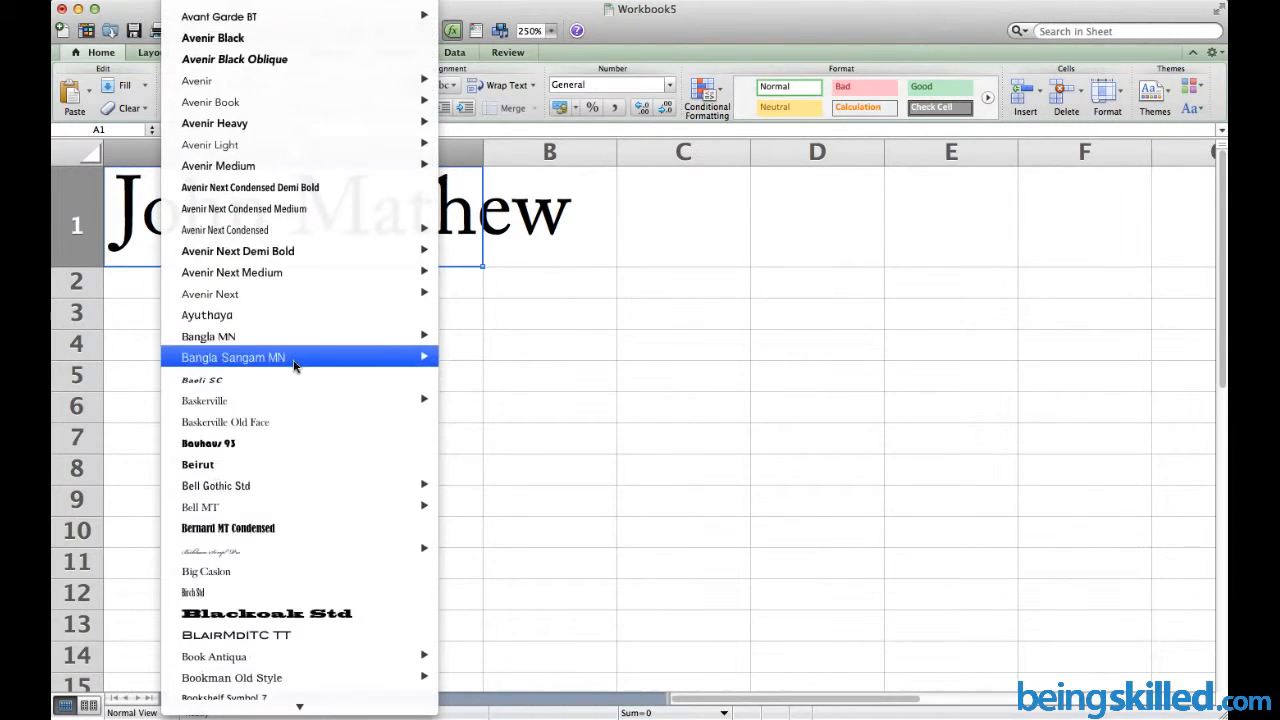
scroll(294, 363, up, 3)
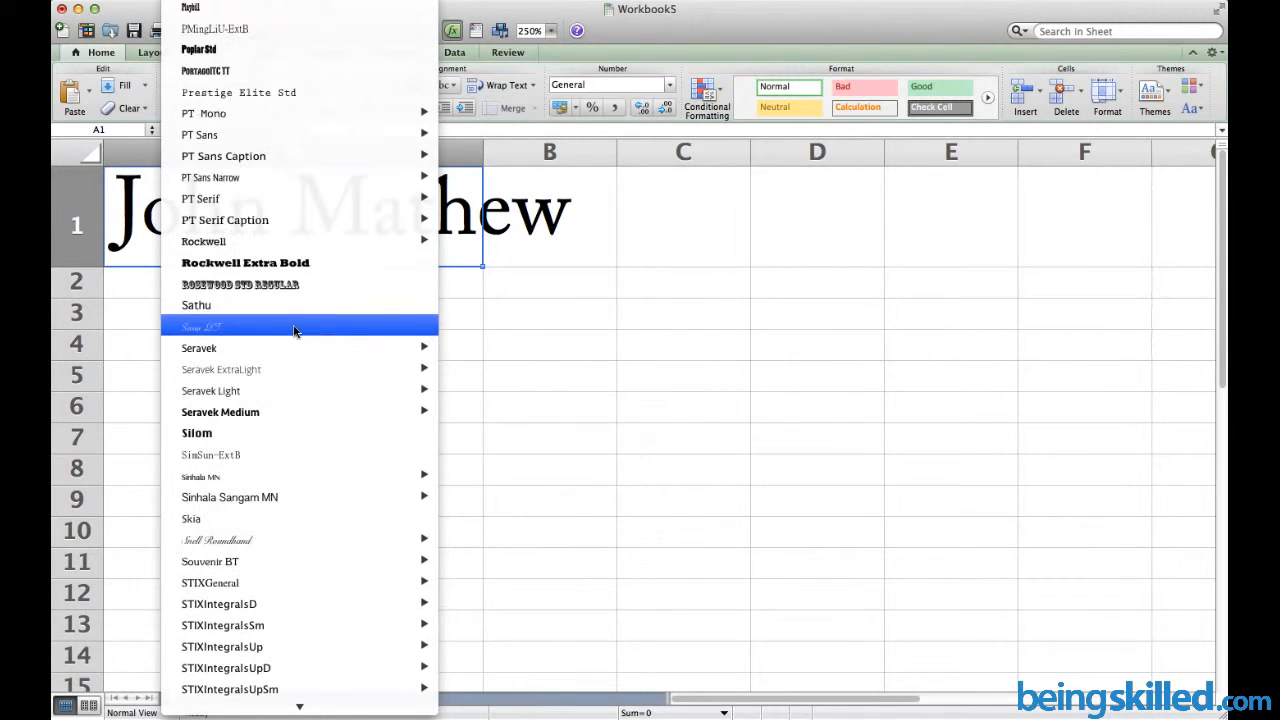
click(268, 266)
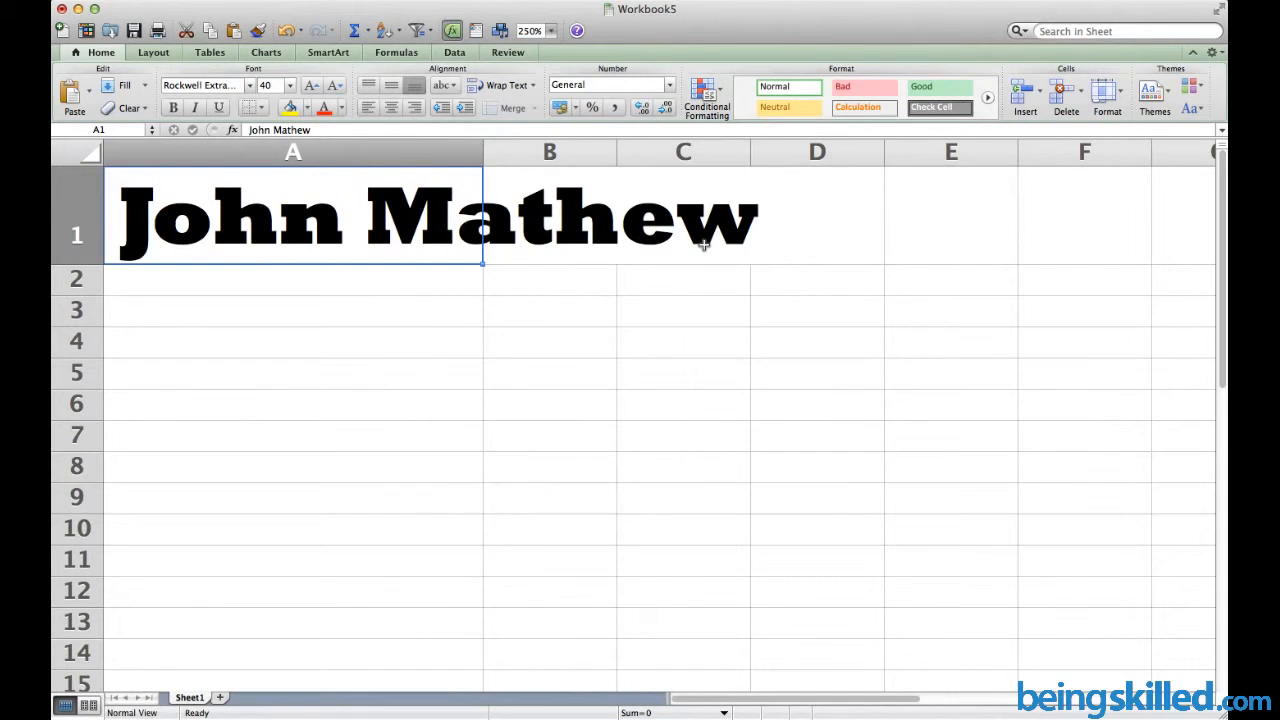
click(252, 88)
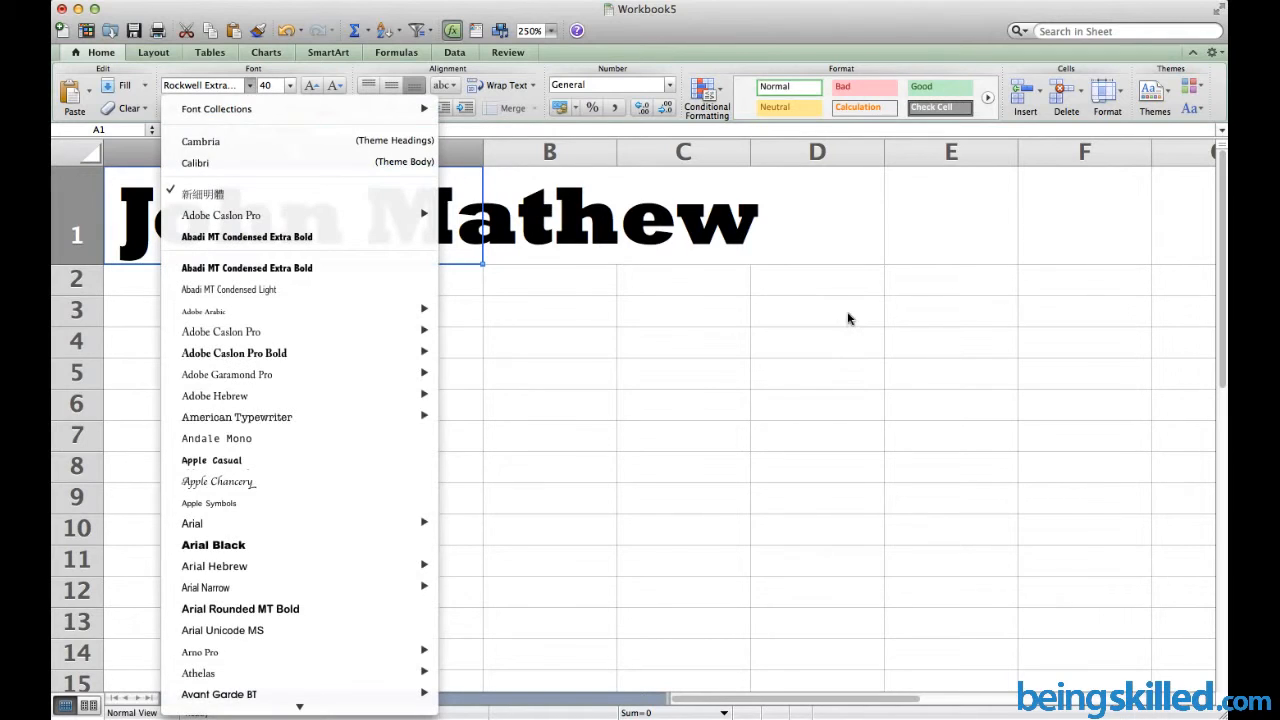
click(543, 331)
click(252, 86)
click(626, 343)
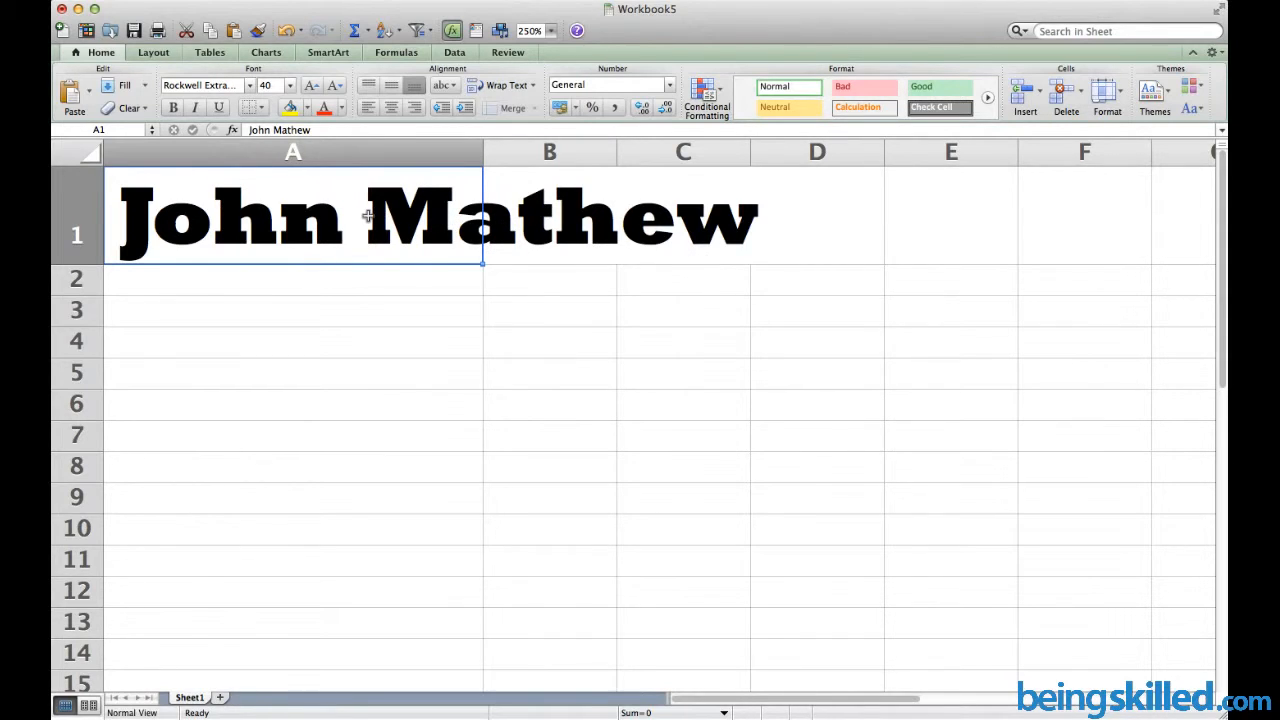
Enter Able in cell A2
key(Down)
key(Down)
key(Up)
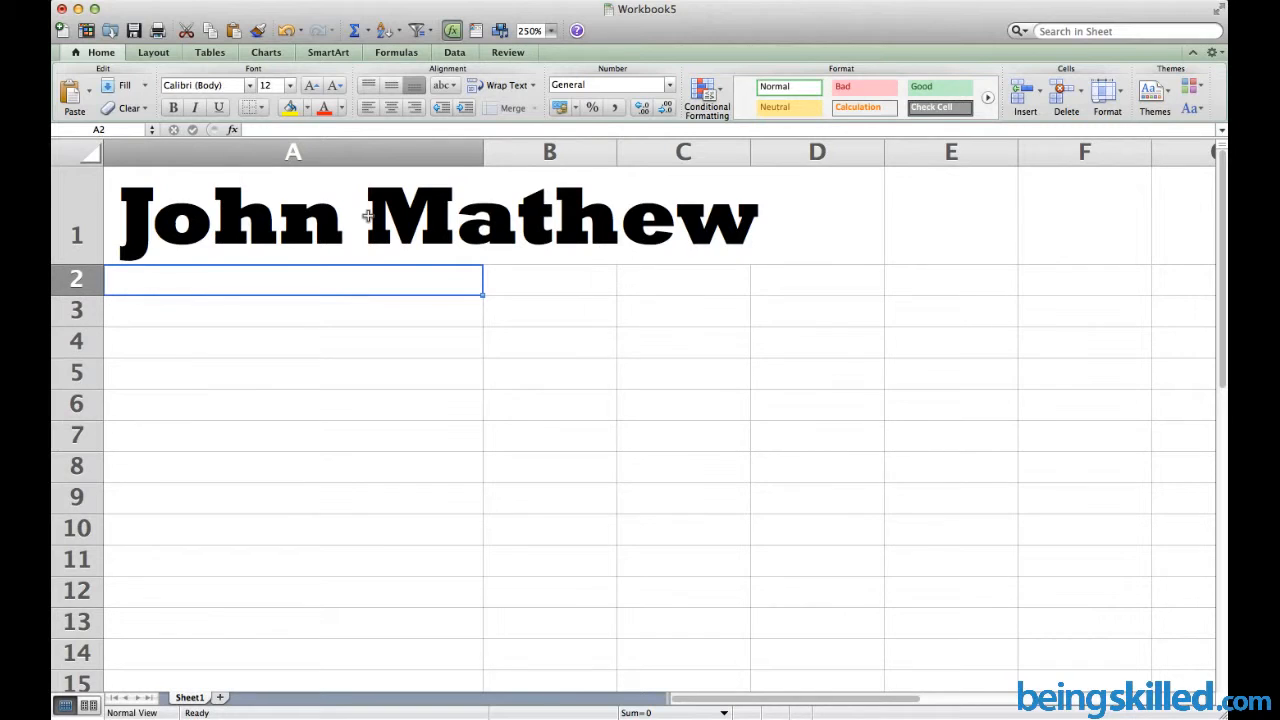
text(Able)
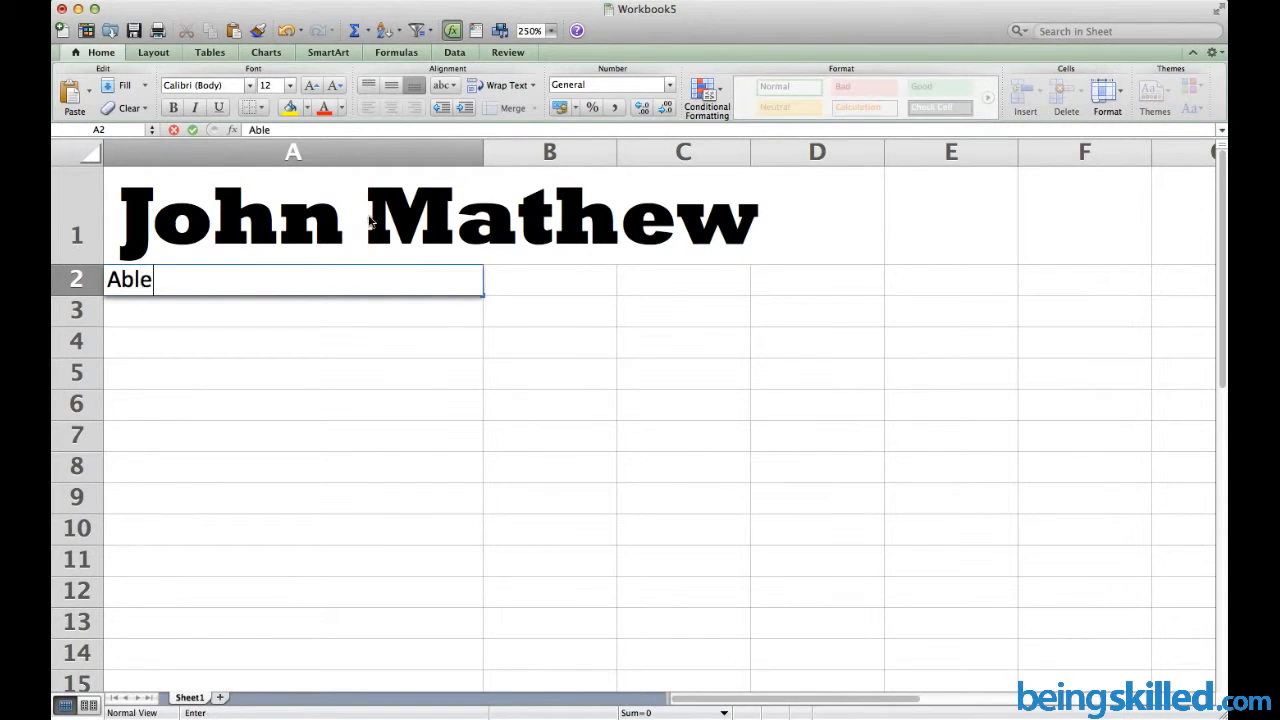
key(Return)
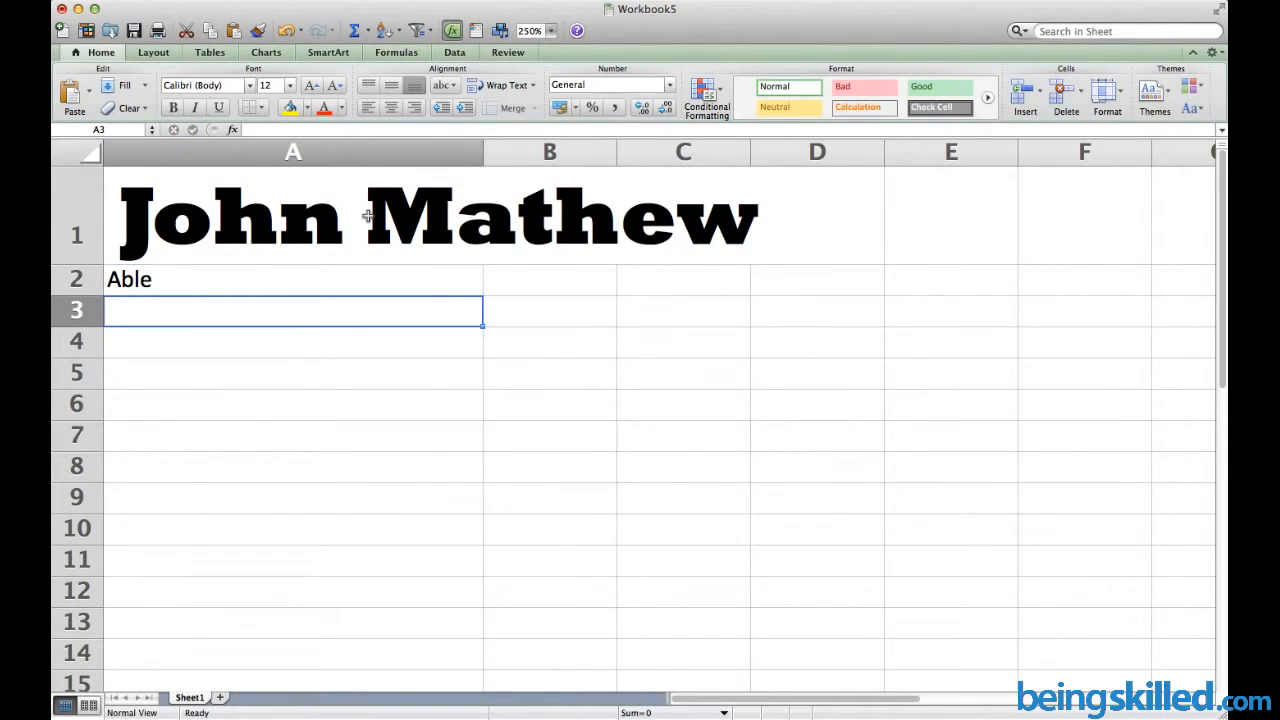
Add Dawn in A3 and set Able in A2 to Abadi MT Condensed Light
text(Dawn)
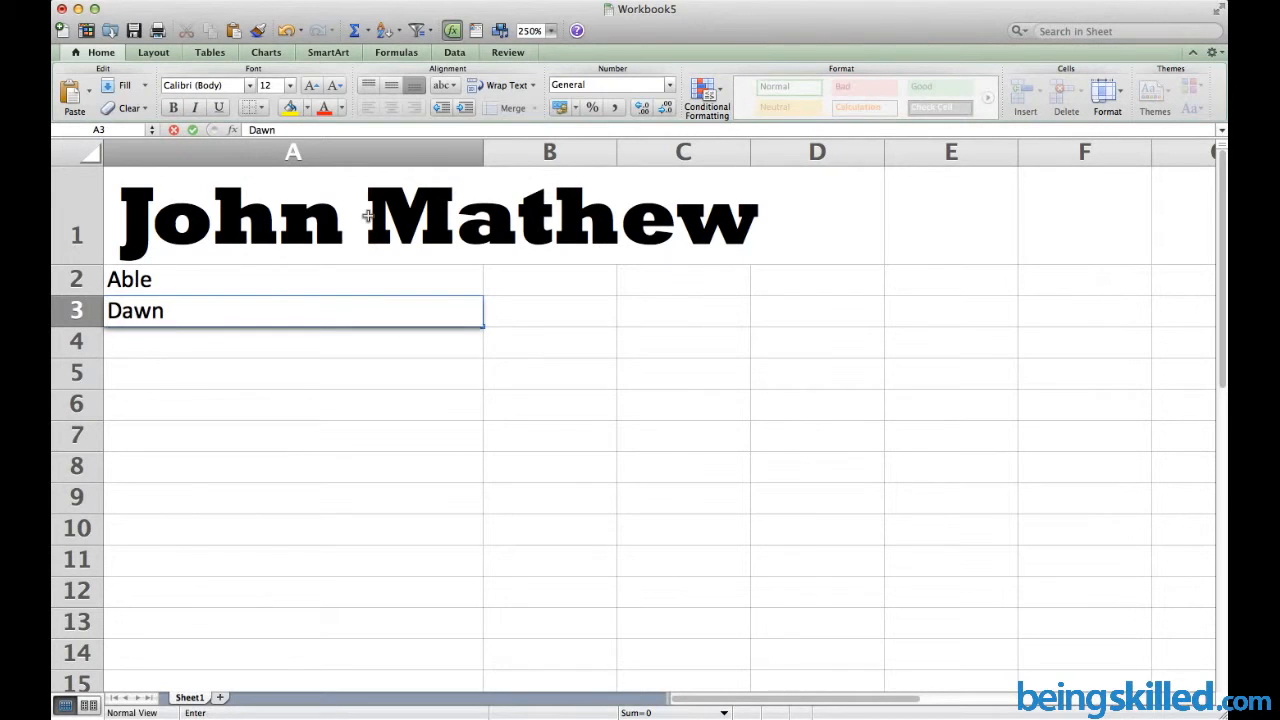
key(Return)
key(Up)
key(Up)
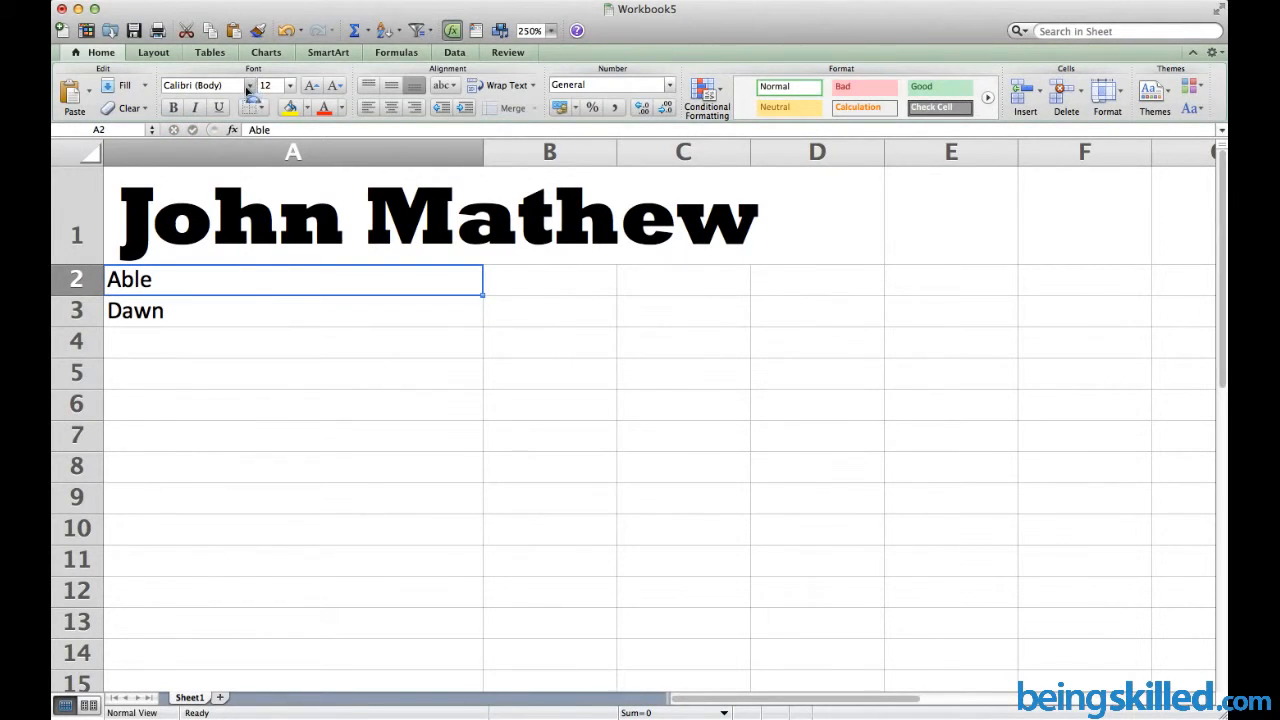
click(248, 86)
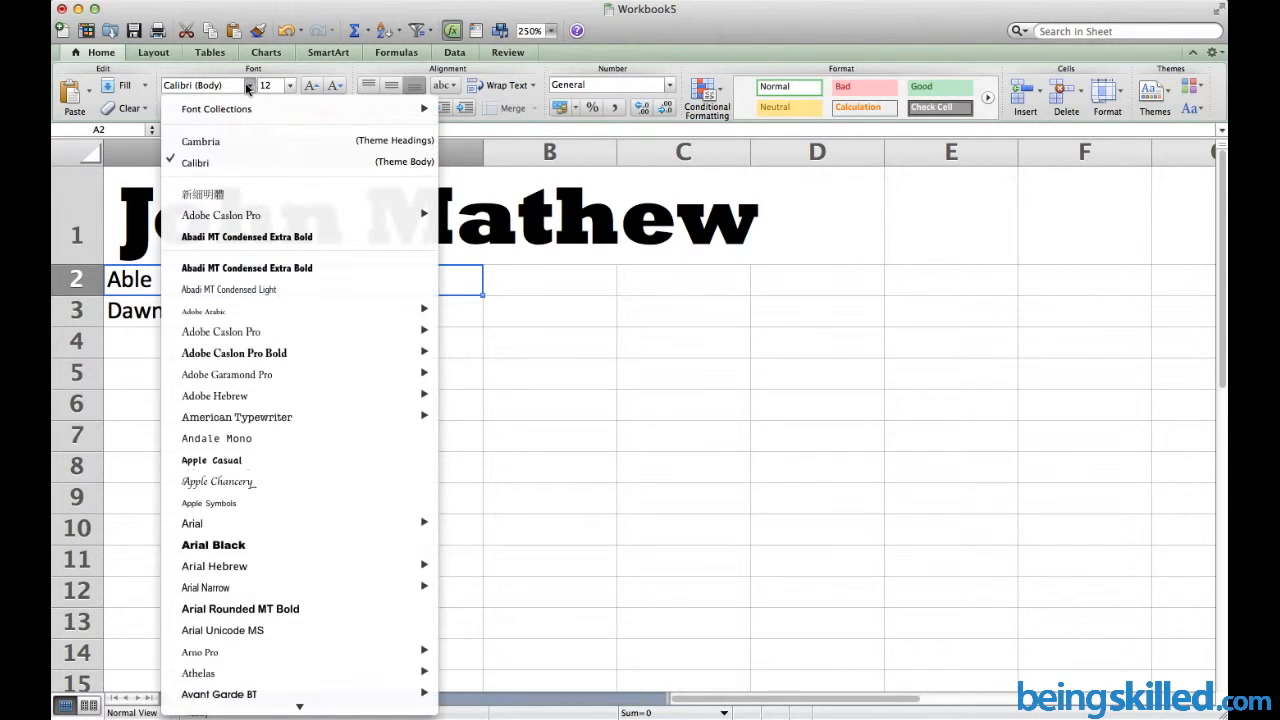
click(243, 288)
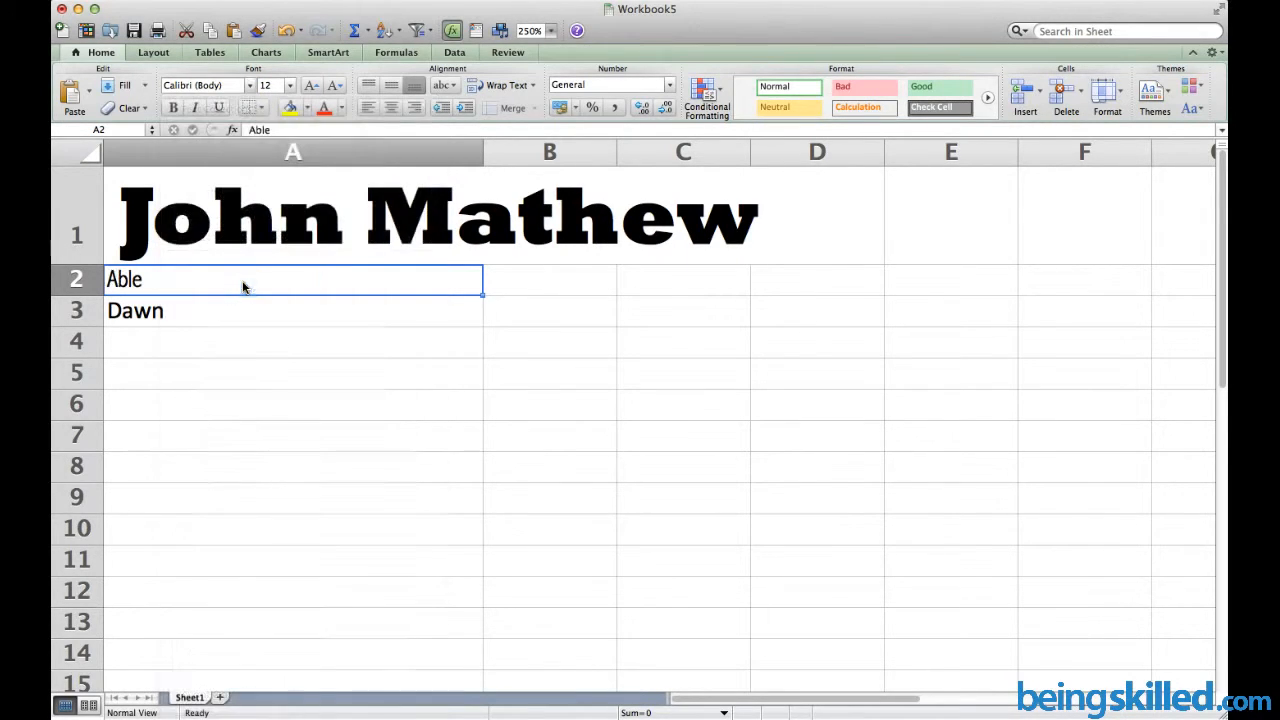
Set Dawn in A3 to Arial and compare the fonts of A1 through A3
click(197, 306)
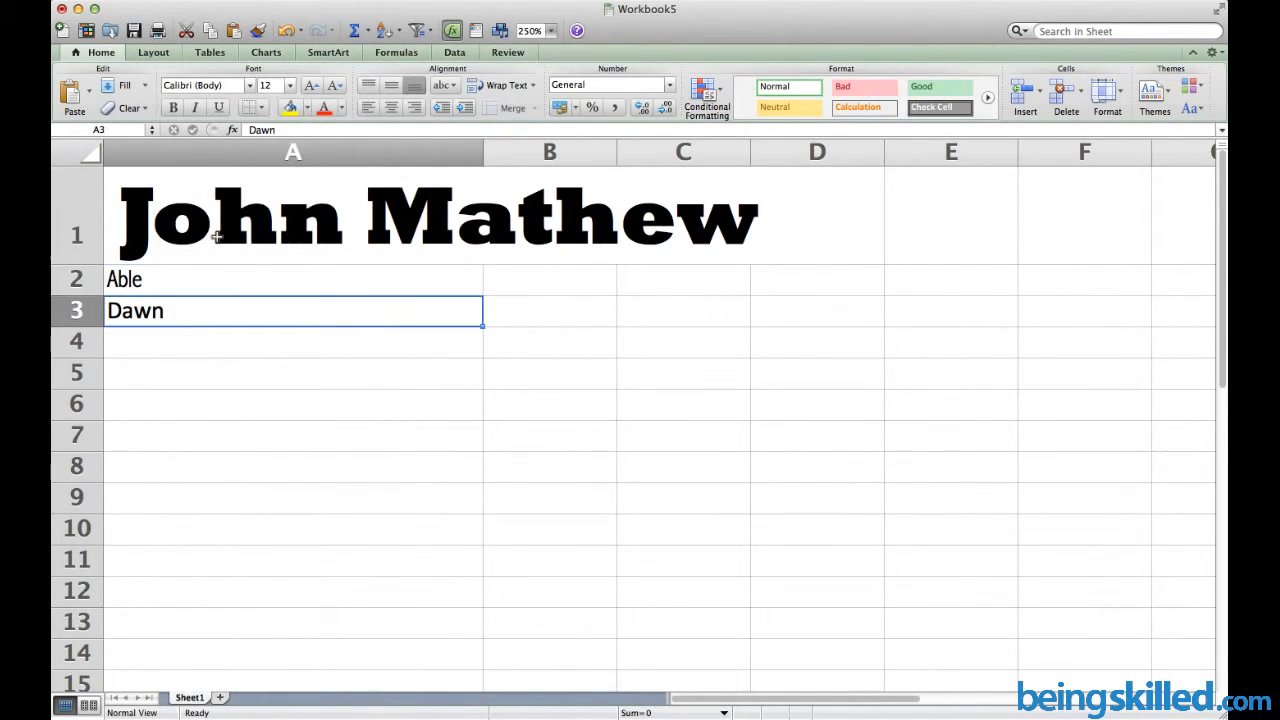
click(250, 86)
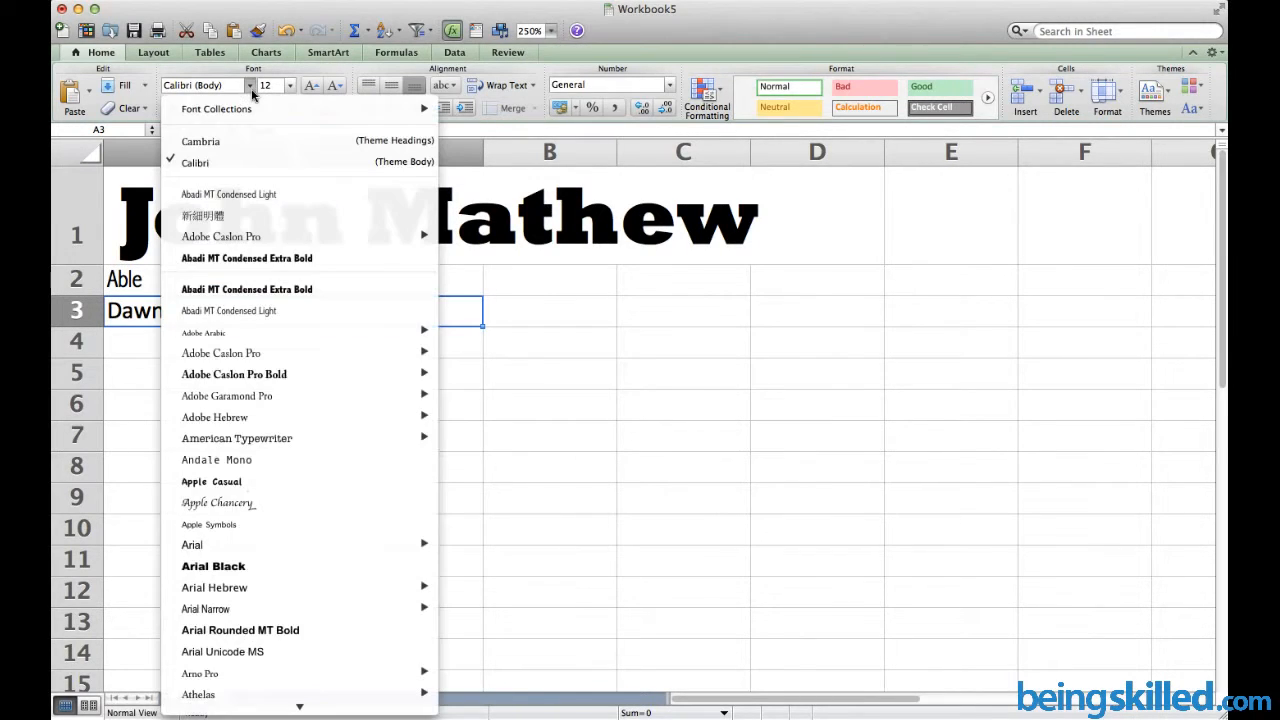
click(229, 546)
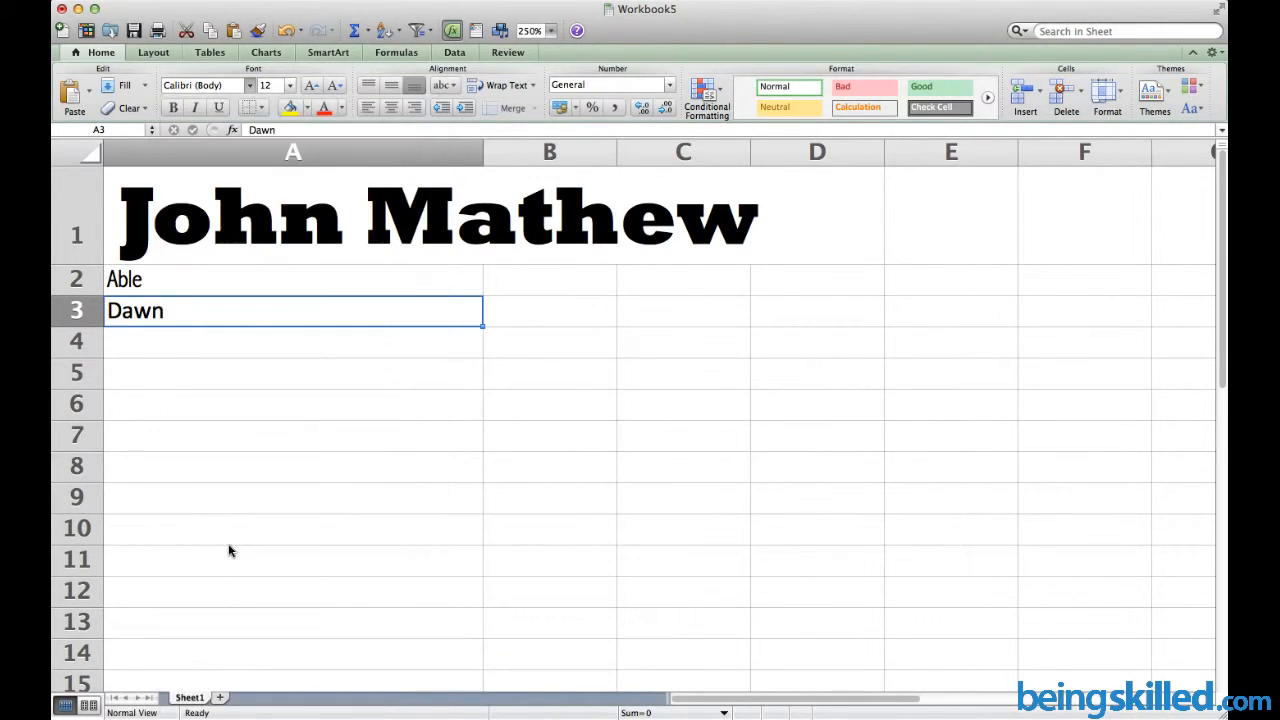
click(229, 542)
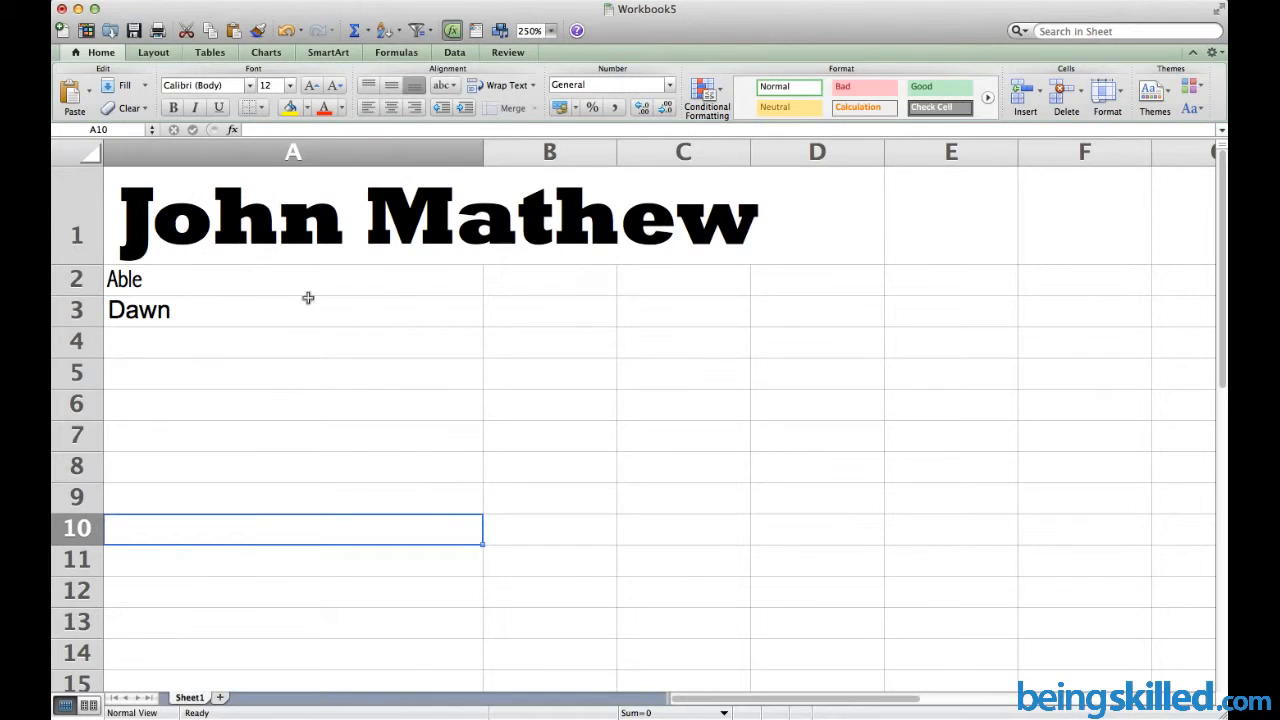
click(236, 246)
key(Down)
key(Down)
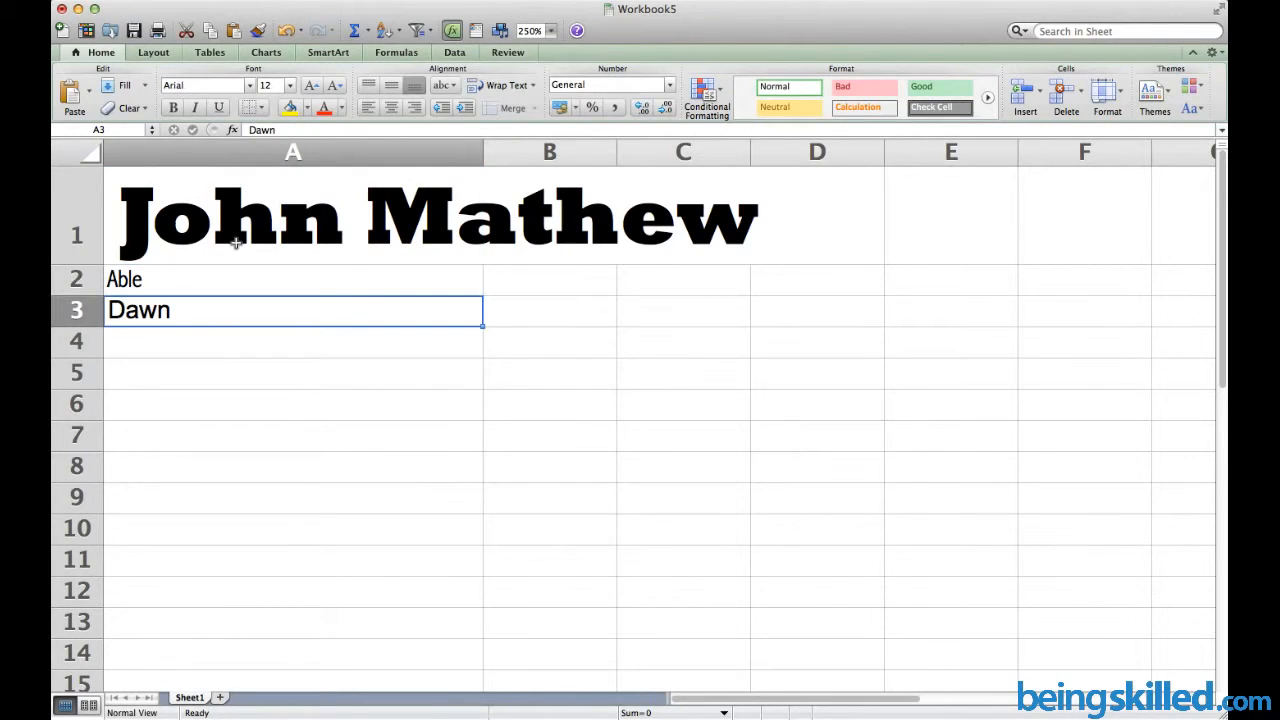
key(Up)
key(Up)
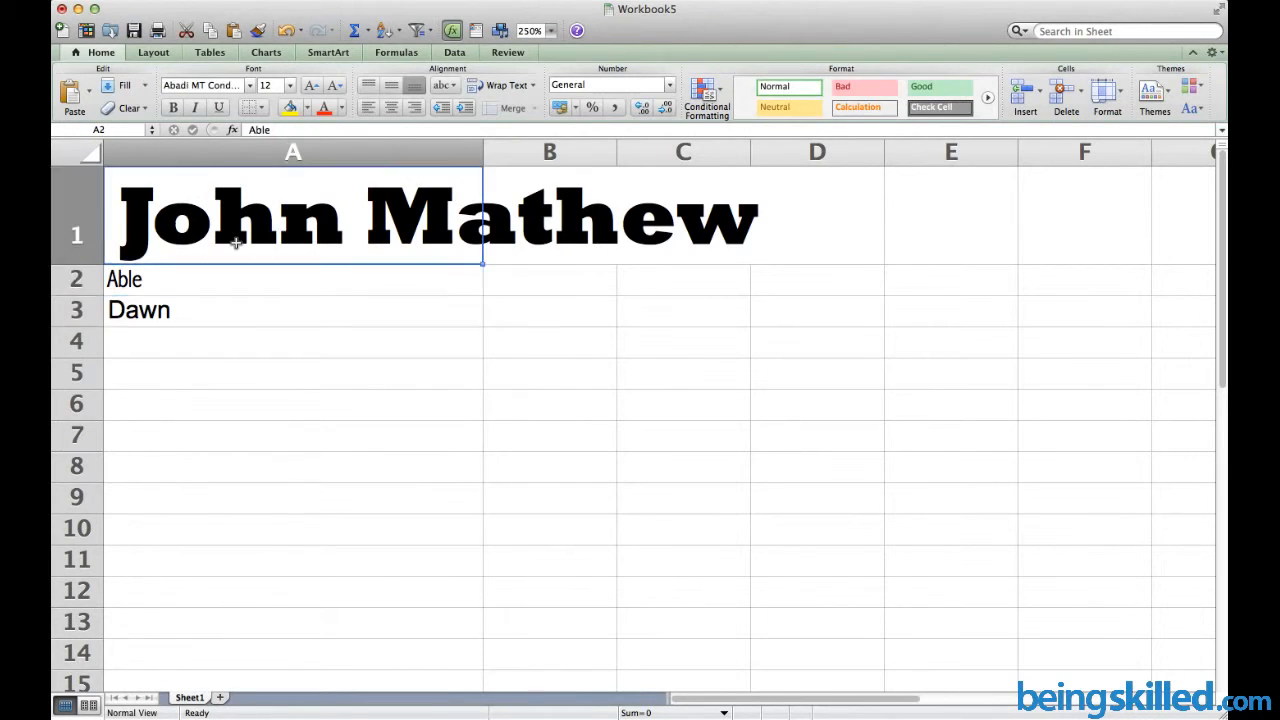
key(Down)
key(Down)
key(Up)
key(Up)
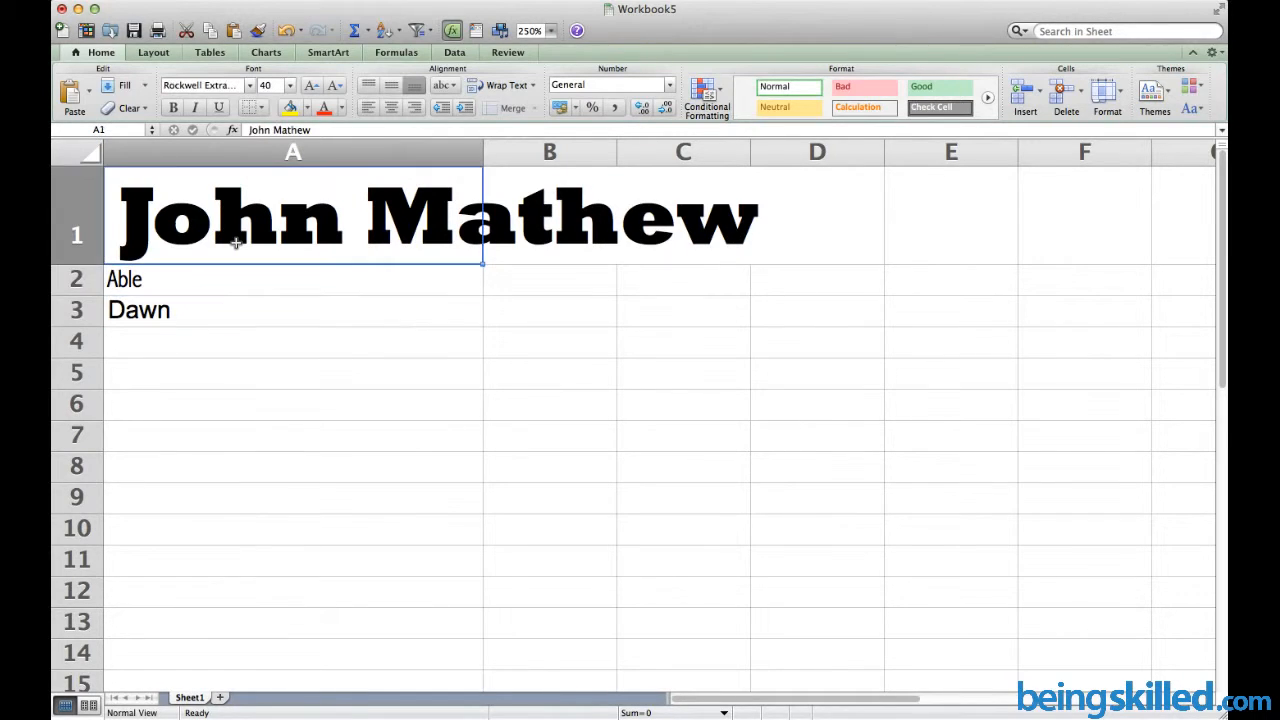
key(Down)
key(Down)
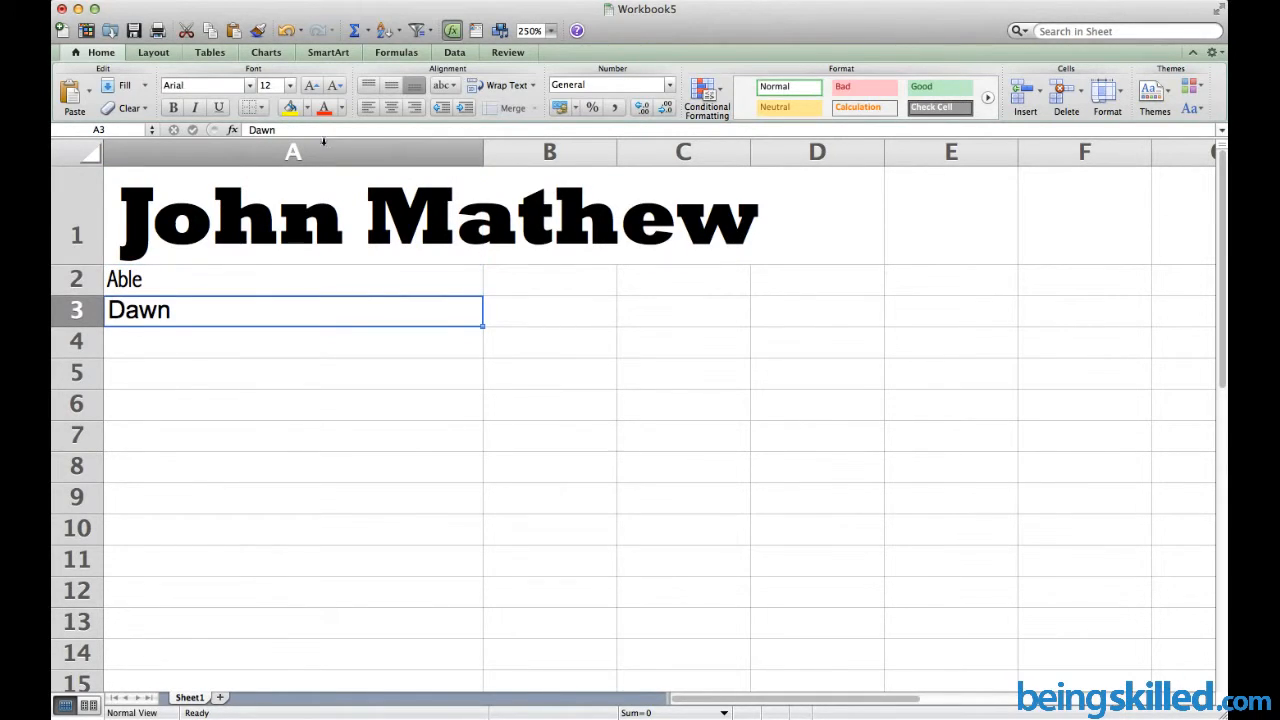
Increase Dawn in A3 to 20 pt font size
click(311, 85)
click(311, 85)
click(311, 85)
click(311, 85)
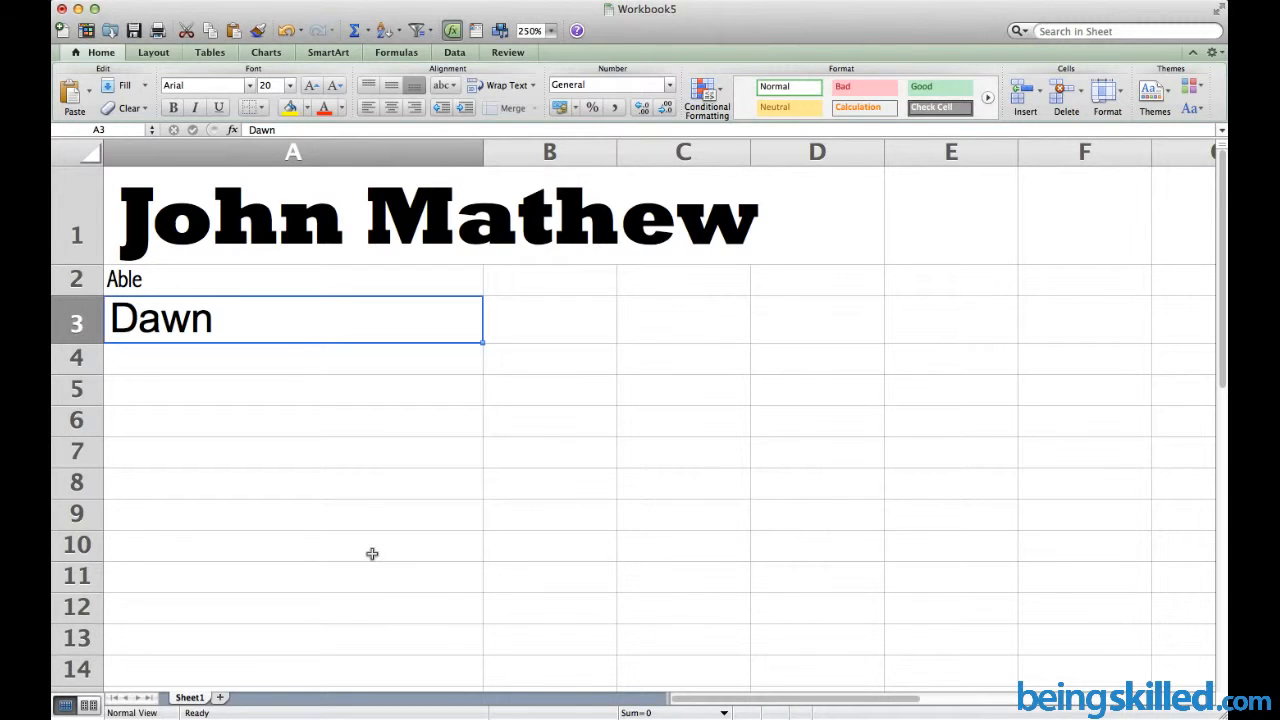
key(Up)
key(Right)
key(Left)
key(Down)
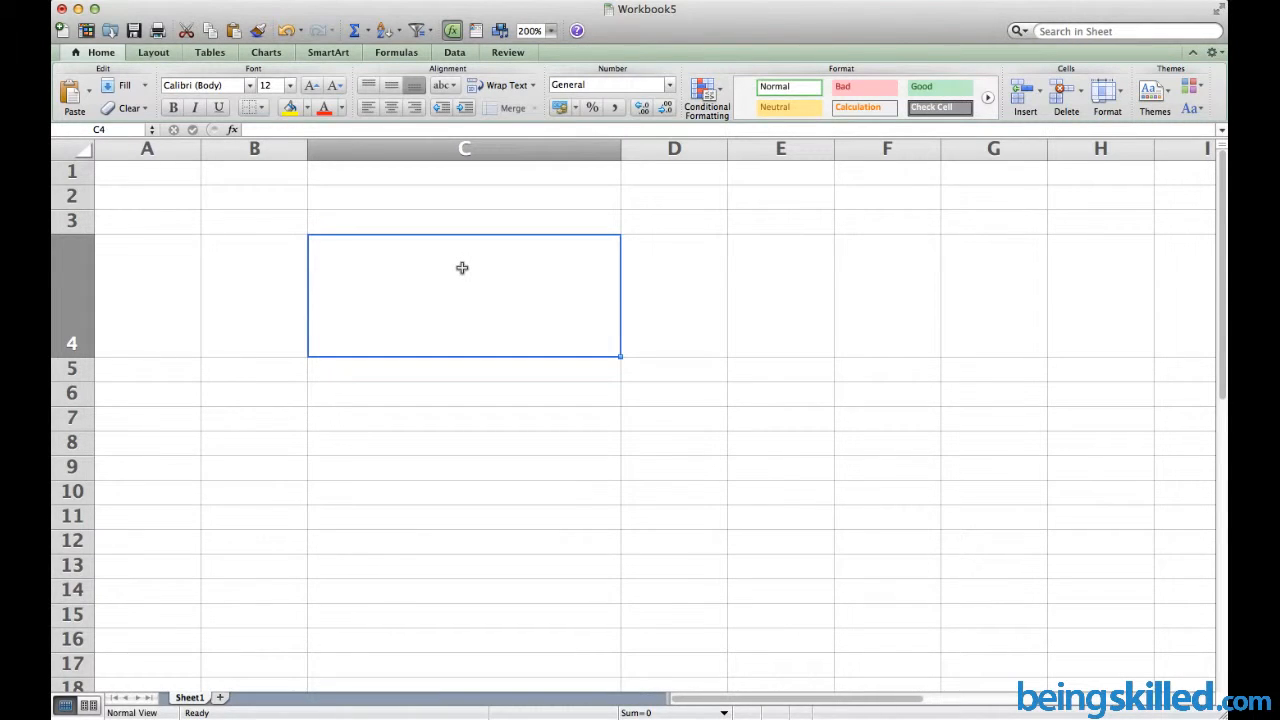
Type Hello into cell C4 and reselect C4
double_click(511, 260)
text(H)
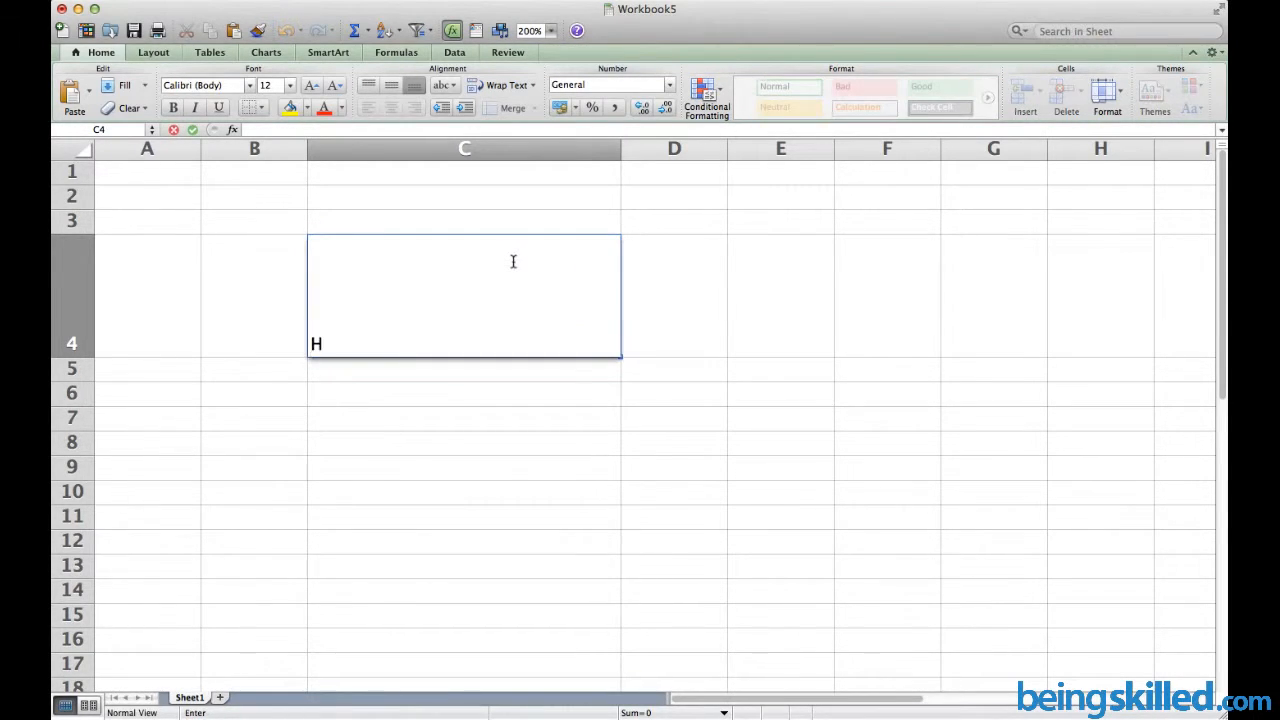
text(ello)
key(Return)
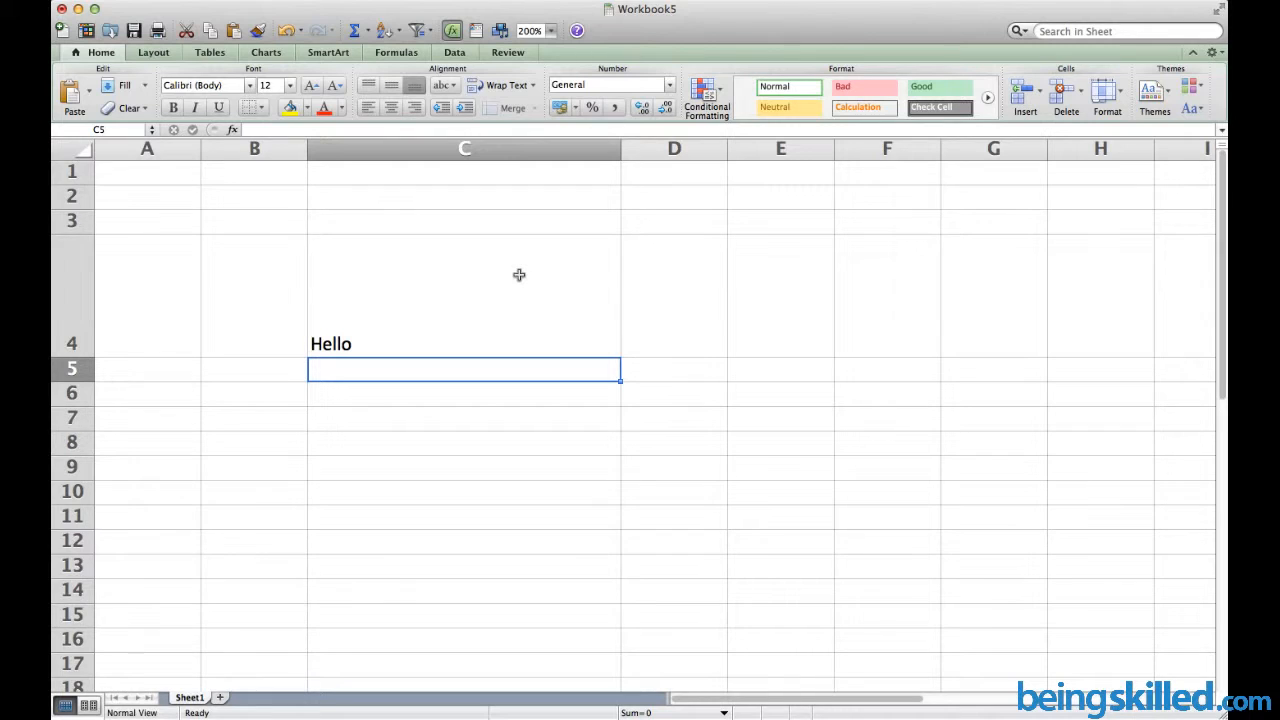
click(519, 274)
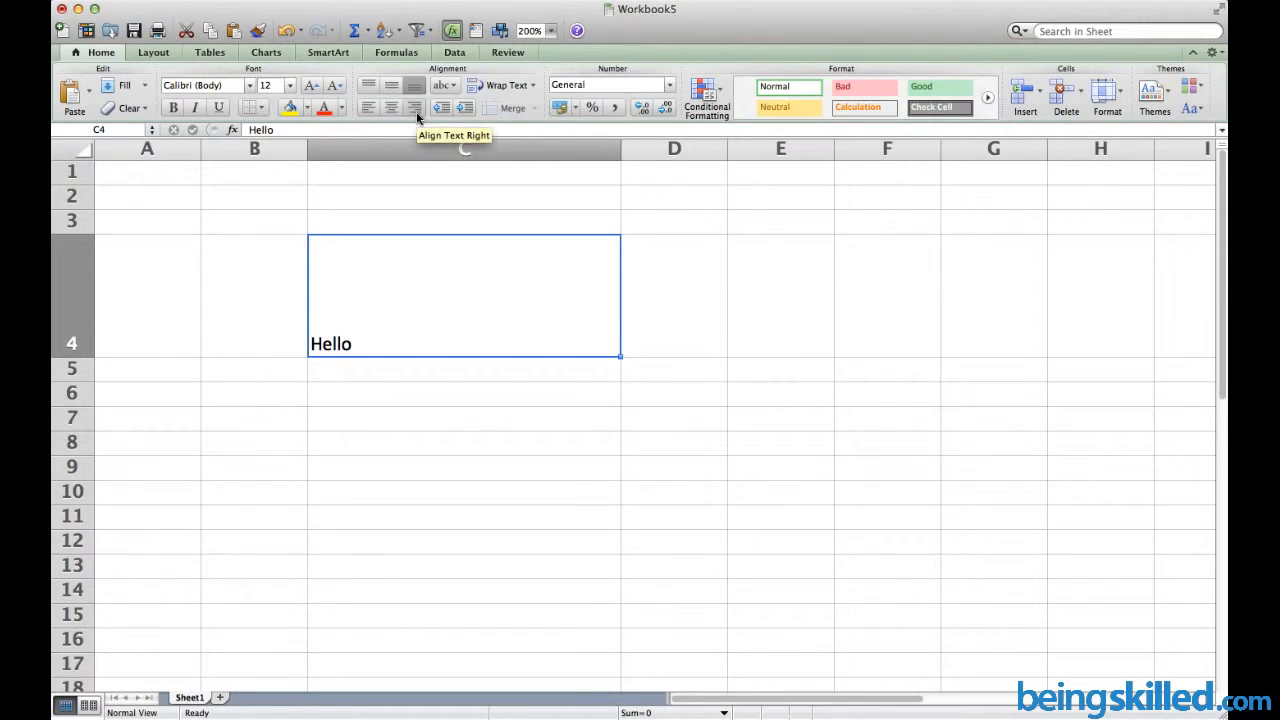
Cycle Hello through left, center and right alignment, then apply middle vertical alignment
click(365, 110)
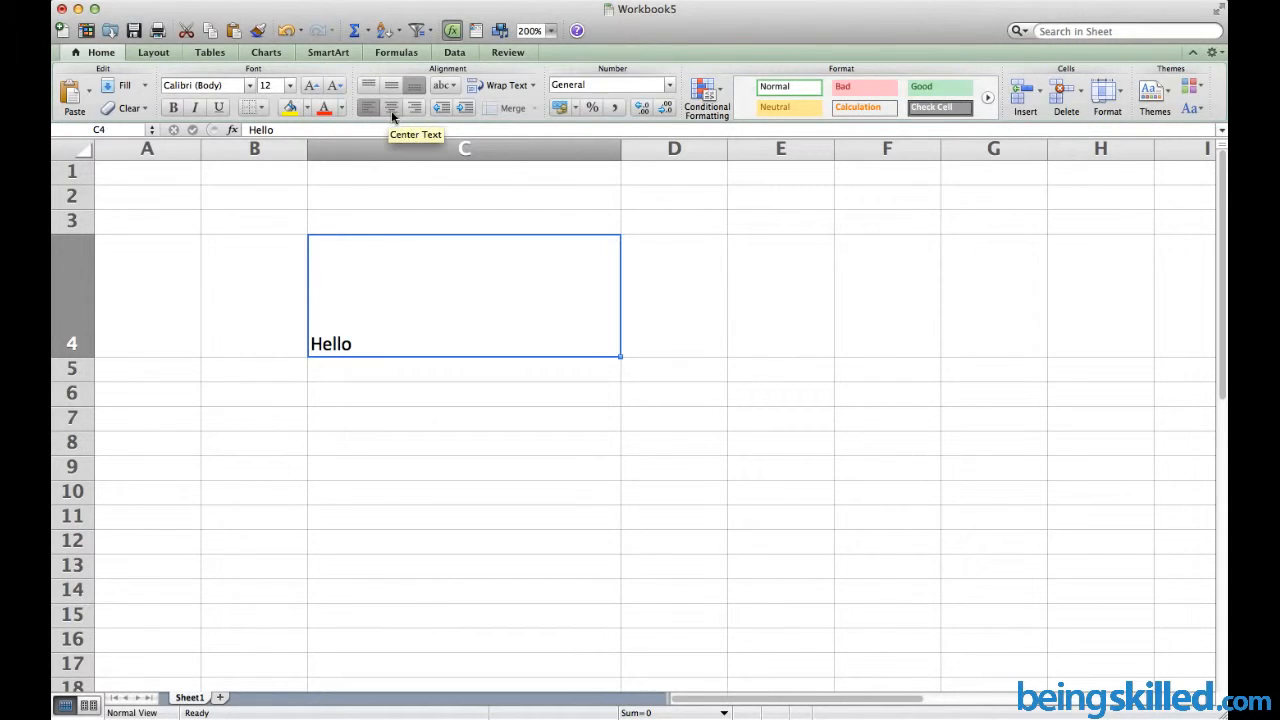
click(390, 110)
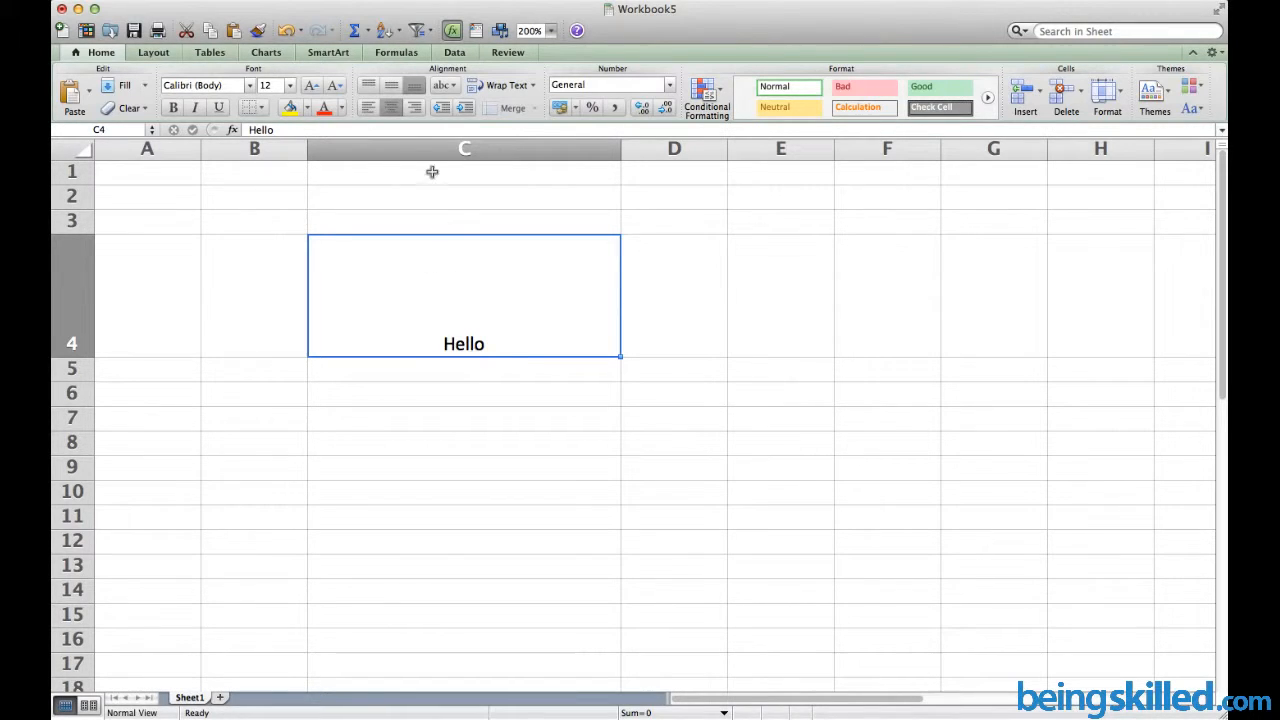
click(418, 119)
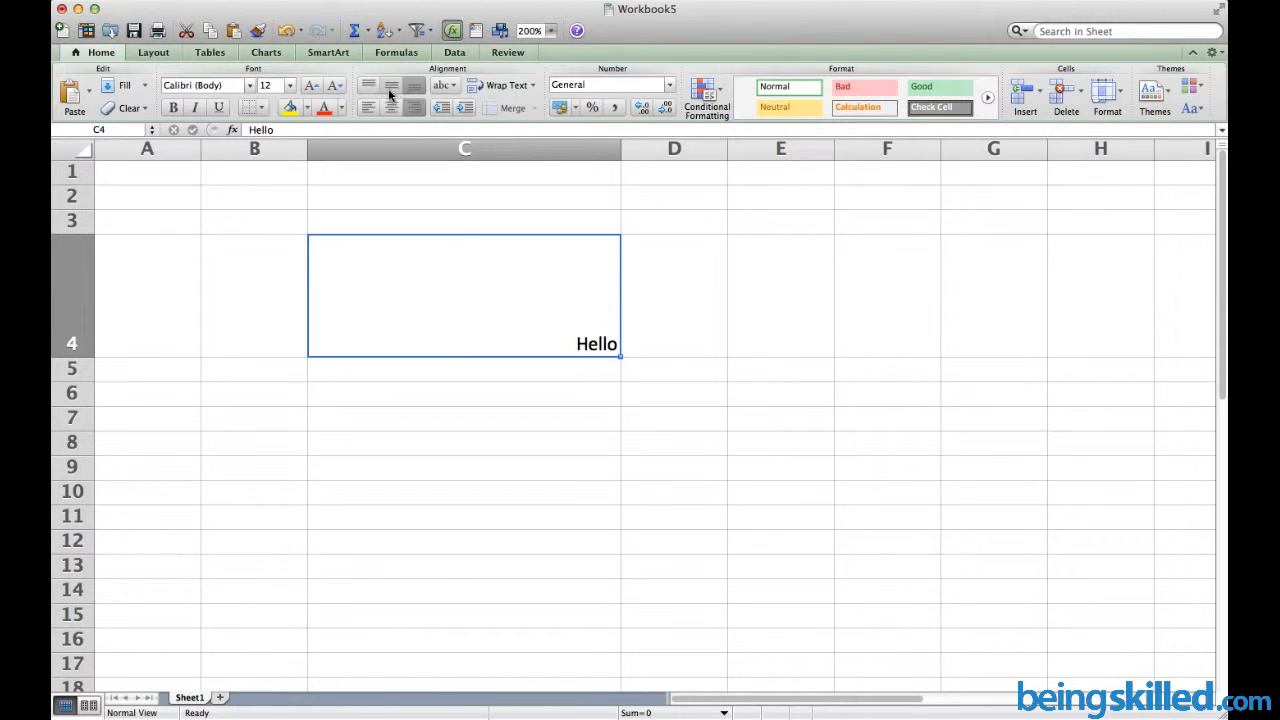
click(390, 92)
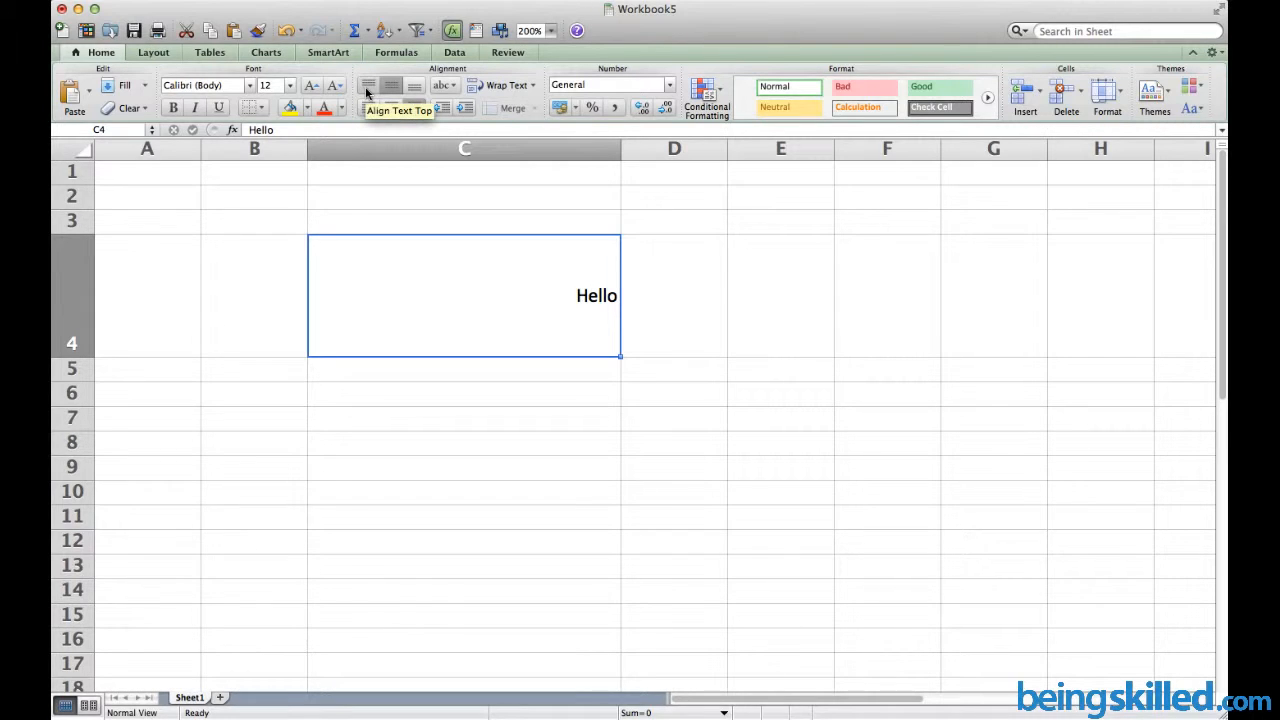
Align Hello to the top, then center it horizontally and vertically in C4
click(367, 90)
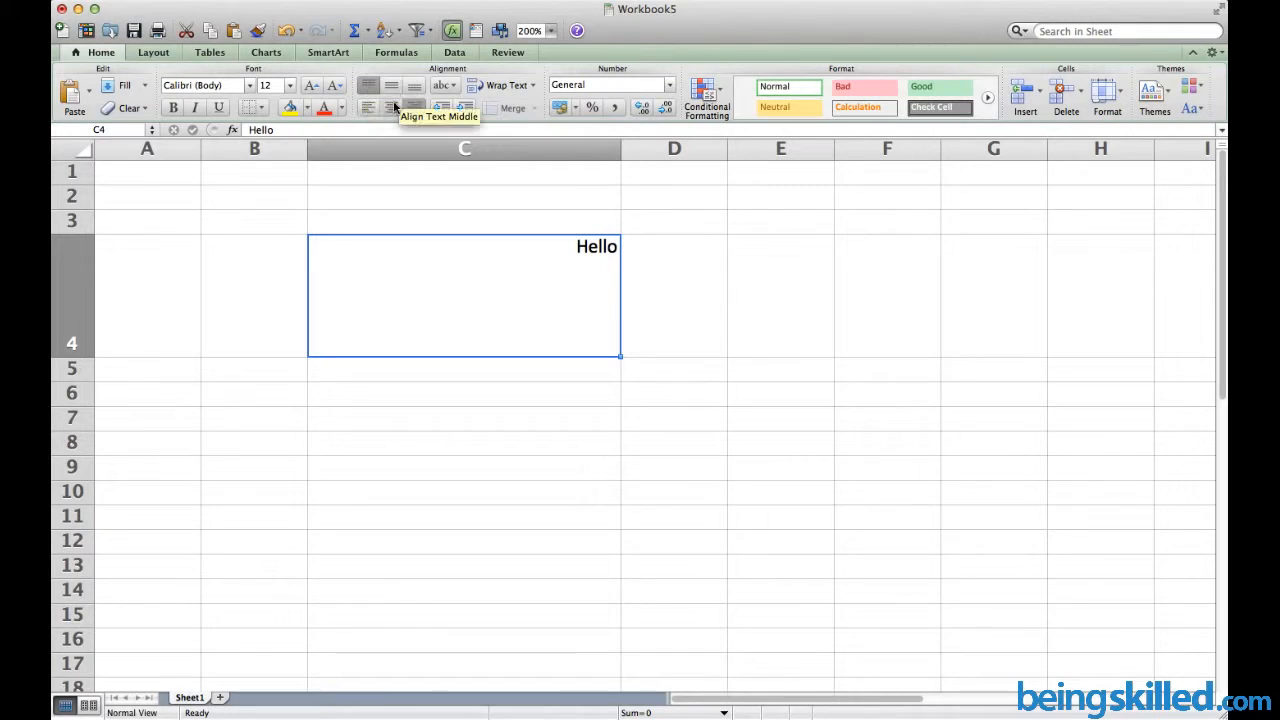
click(392, 107)
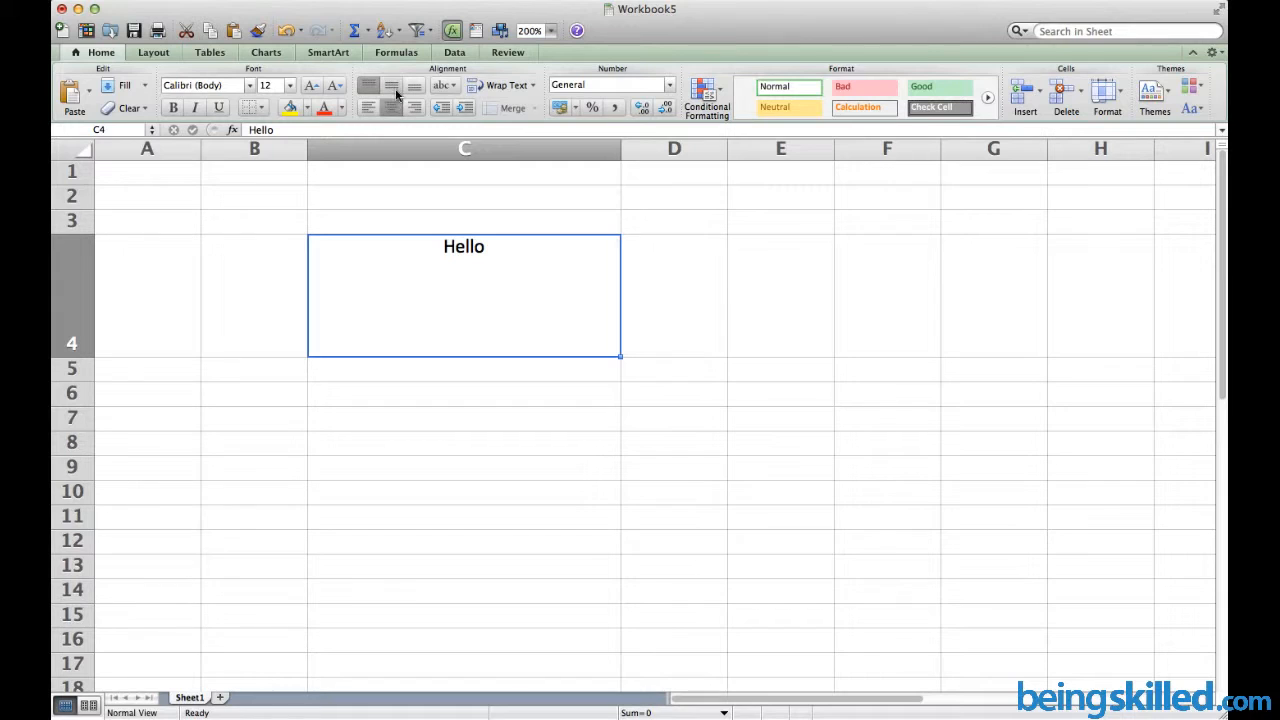
click(396, 92)
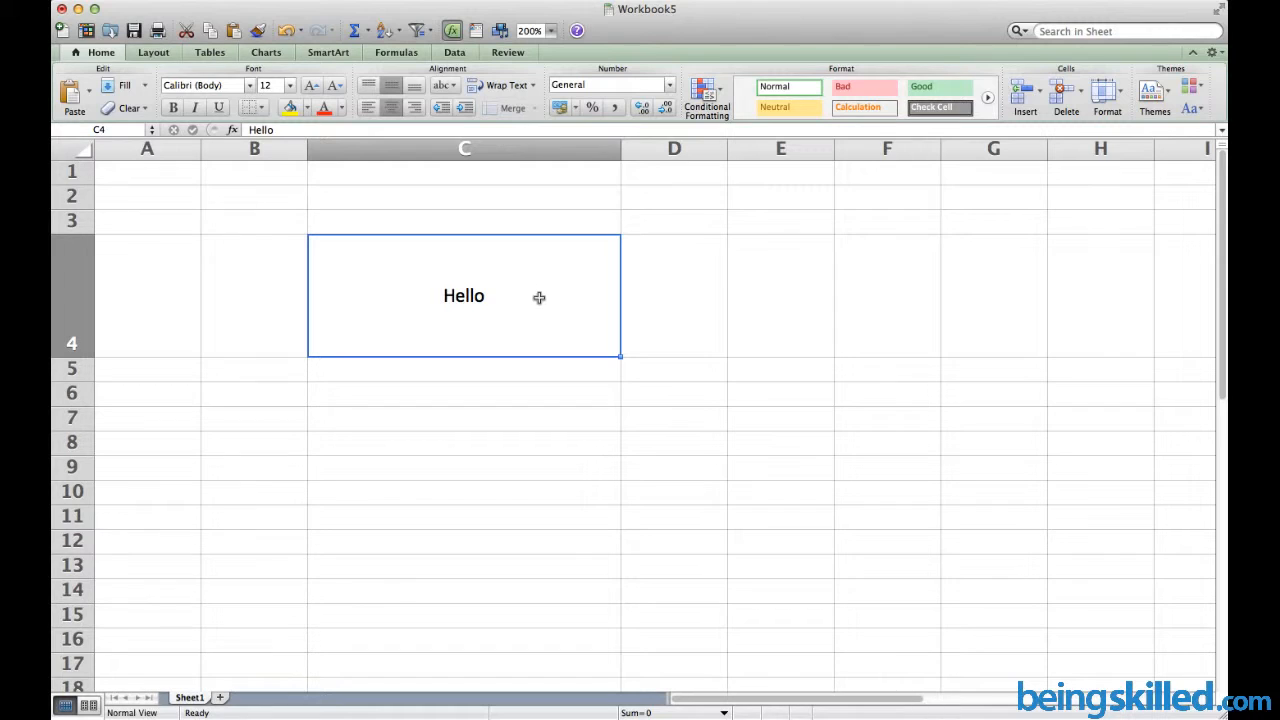
click(811, 262)
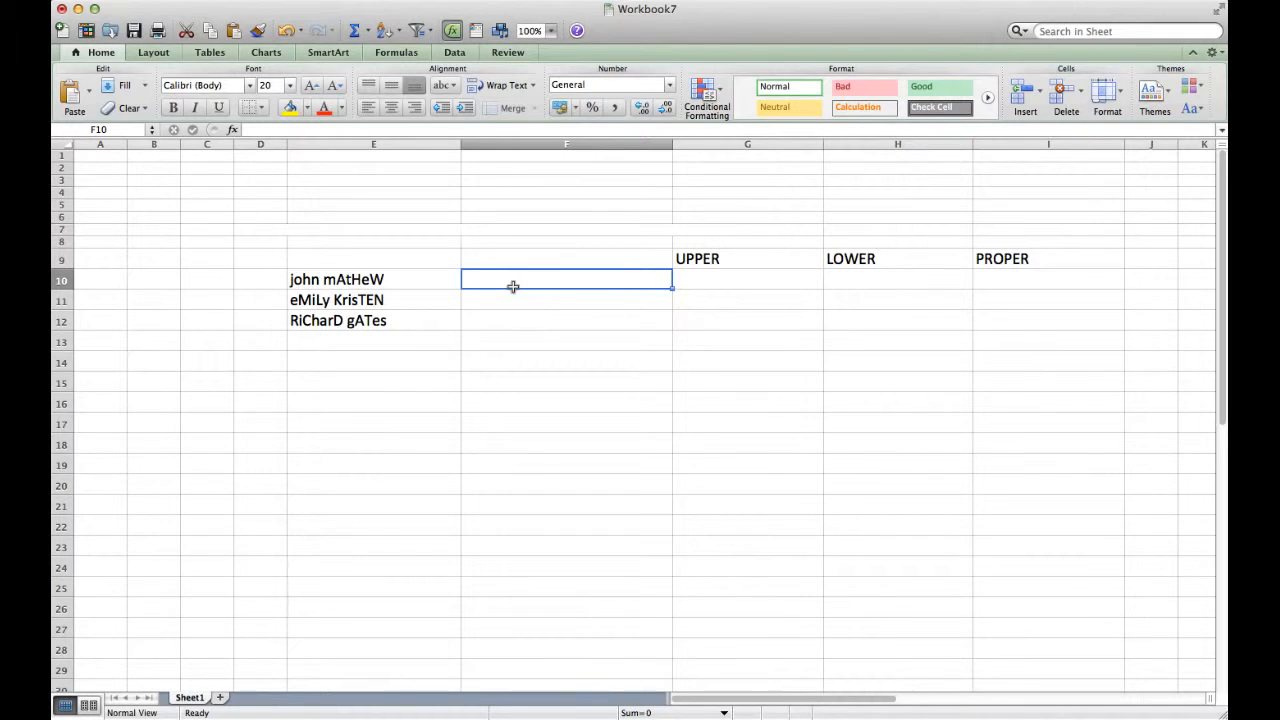
Select the names in E10:E12, then start a formula with = in F10
drag(420, 281, 410, 328)
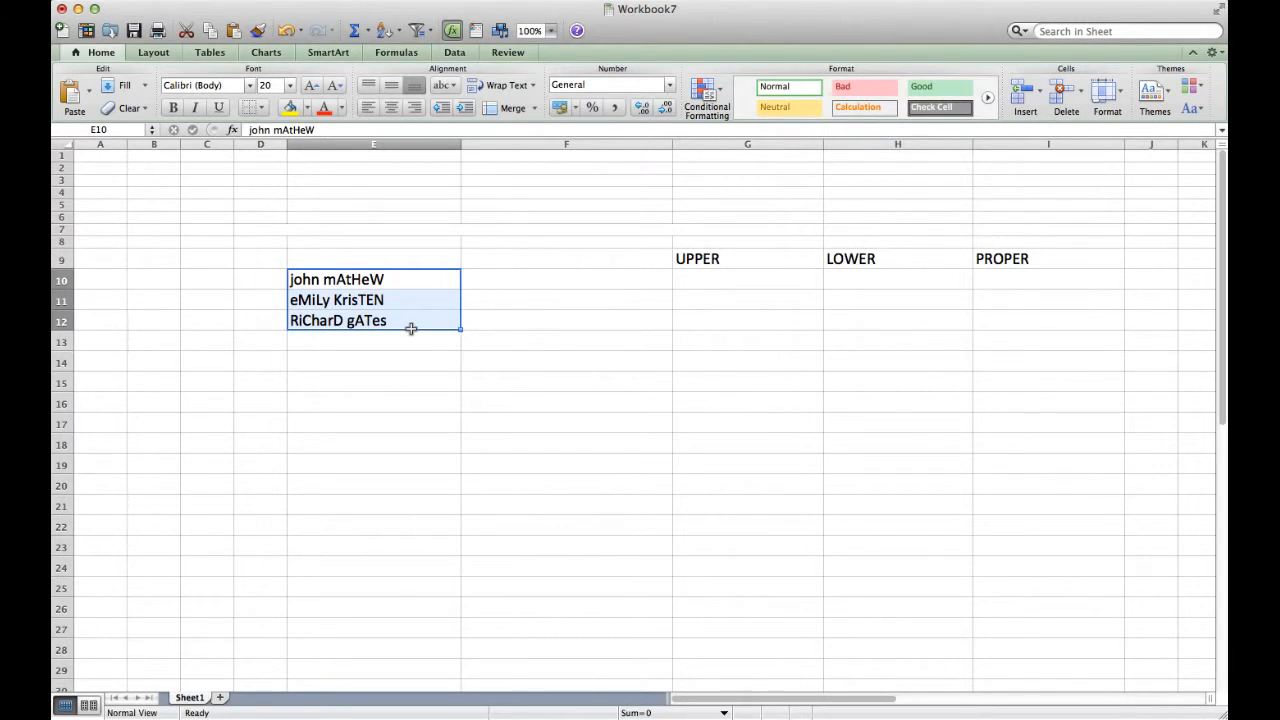
click(532, 285)
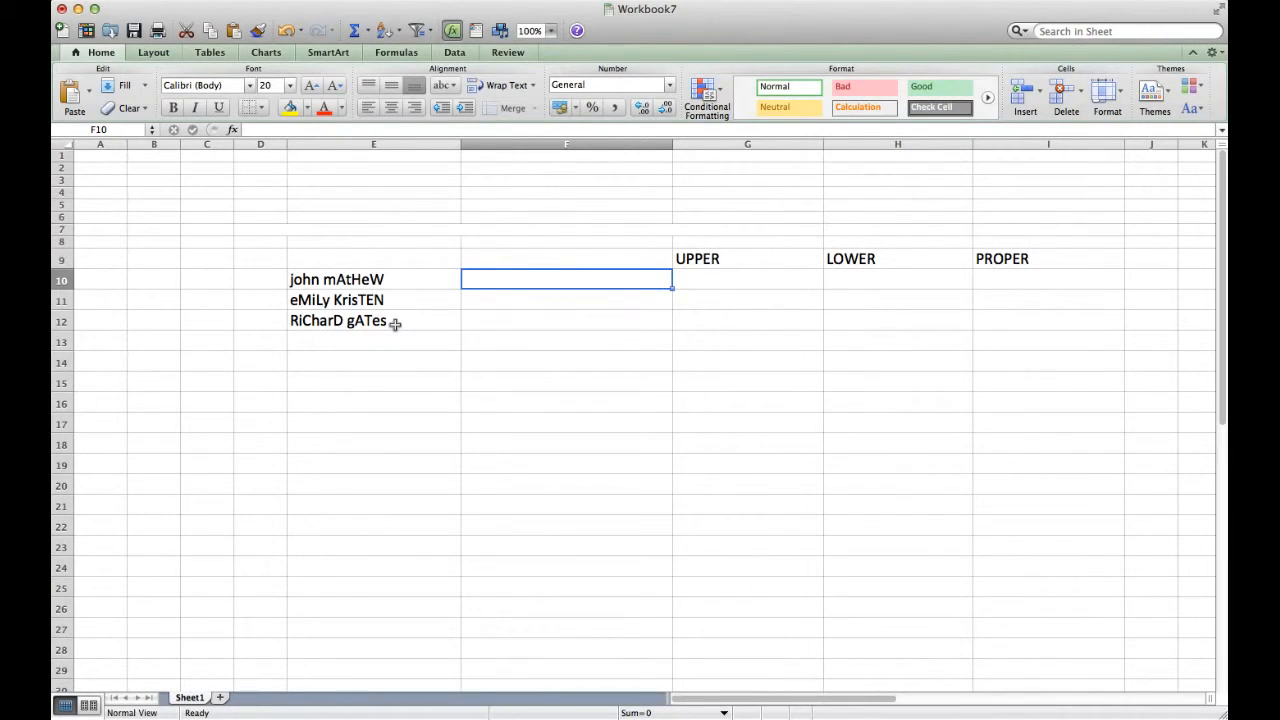
text(=)
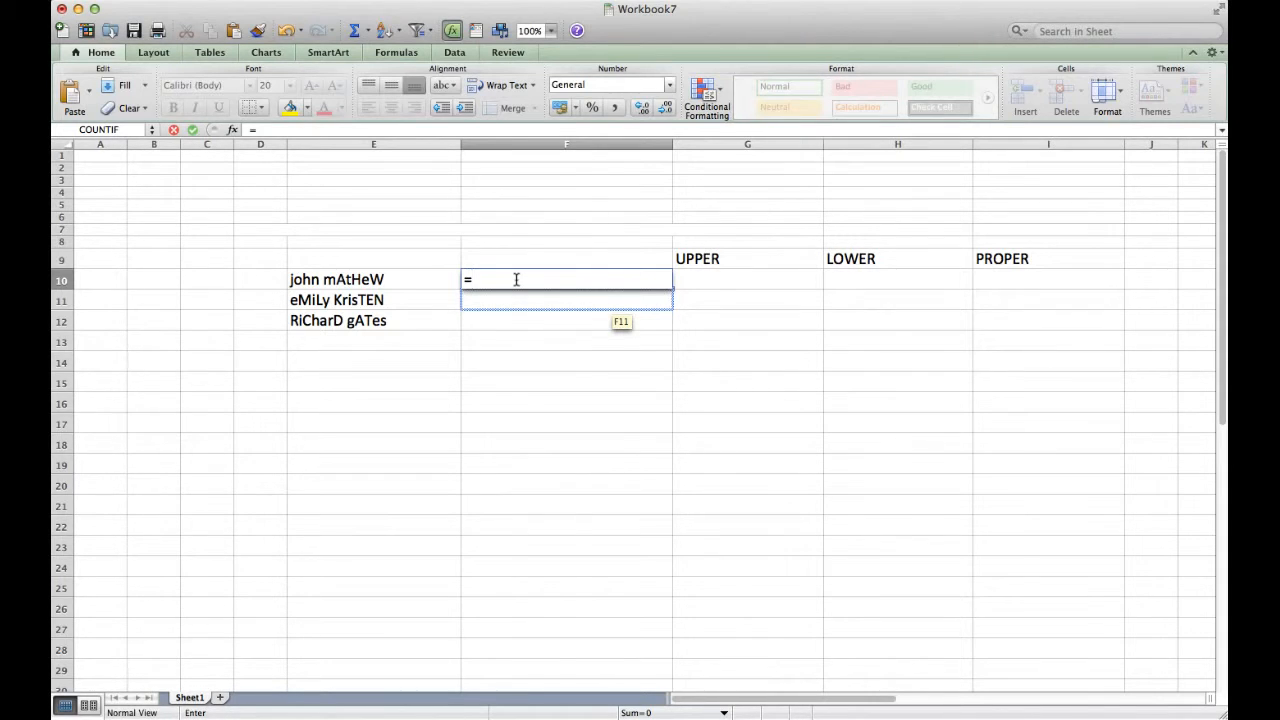
text(PROPER)
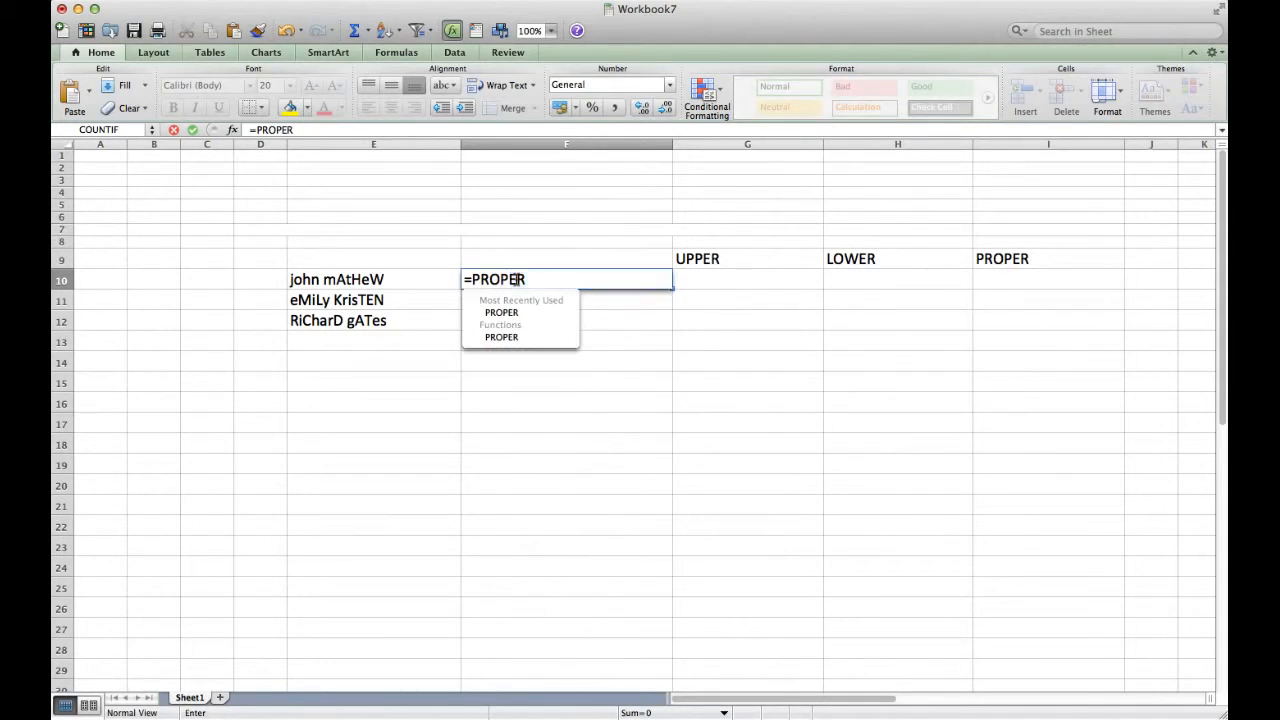
text(()
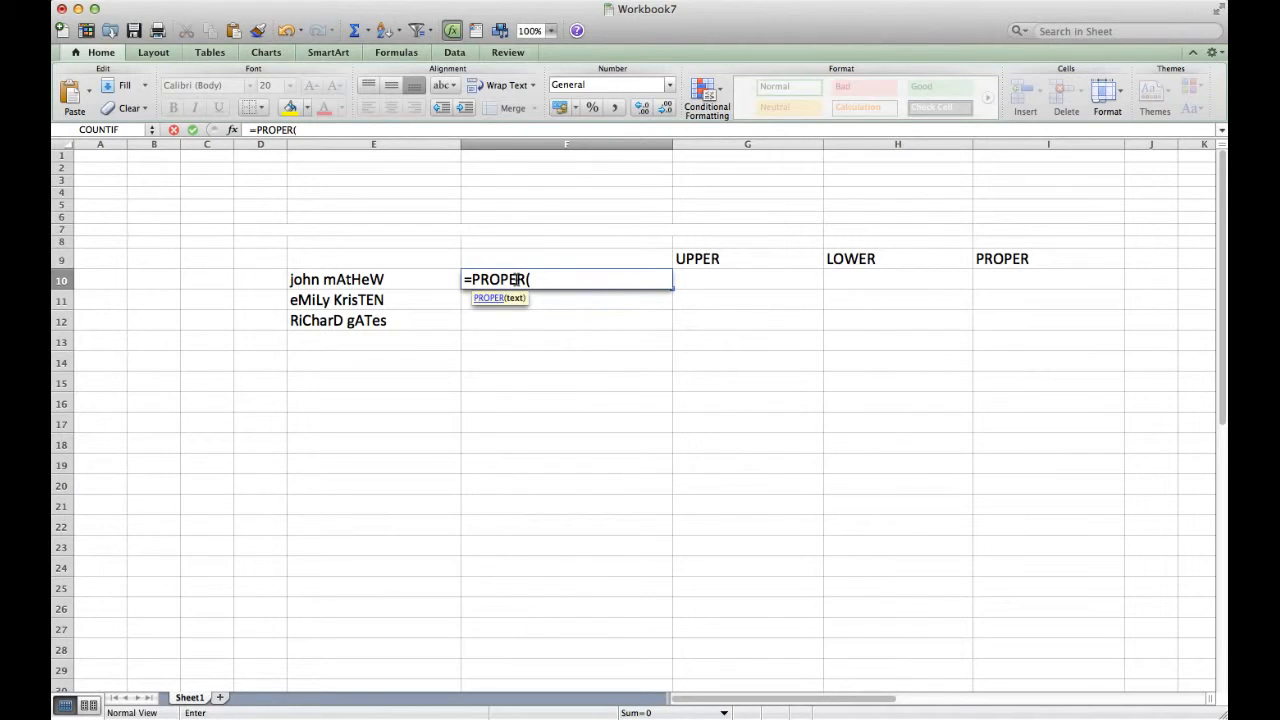
click(391, 281)
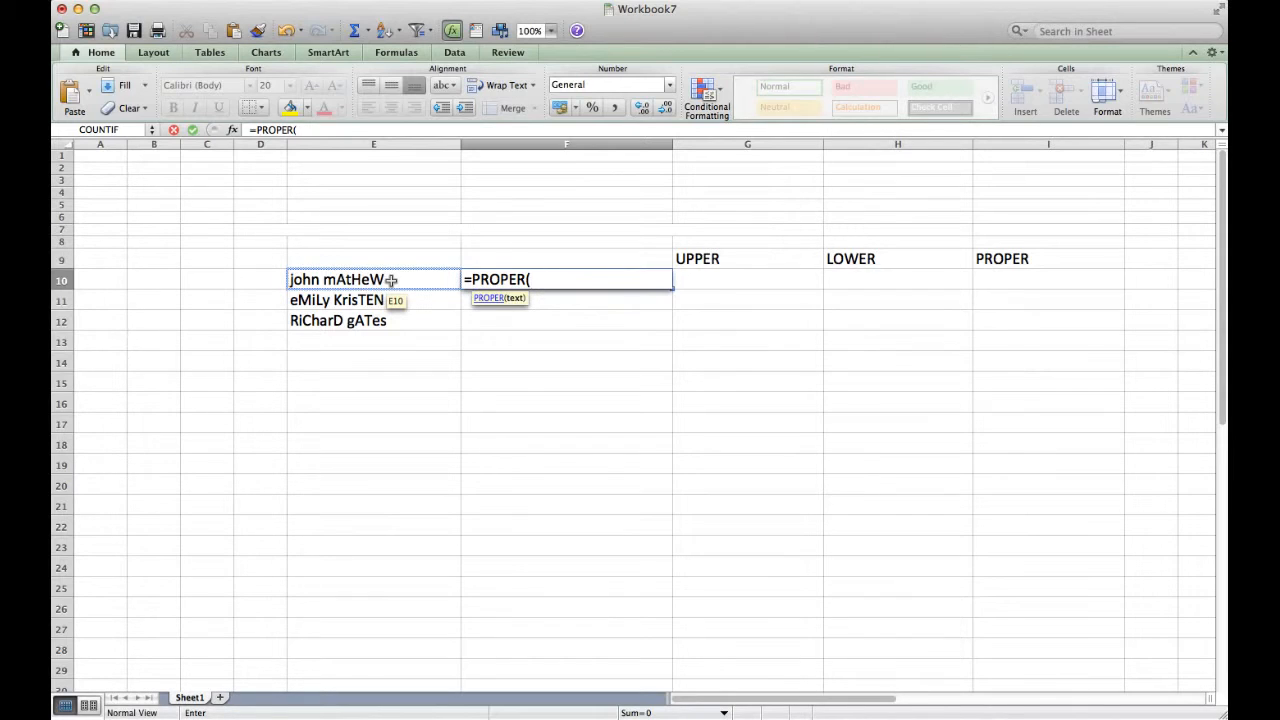
click(391, 281)
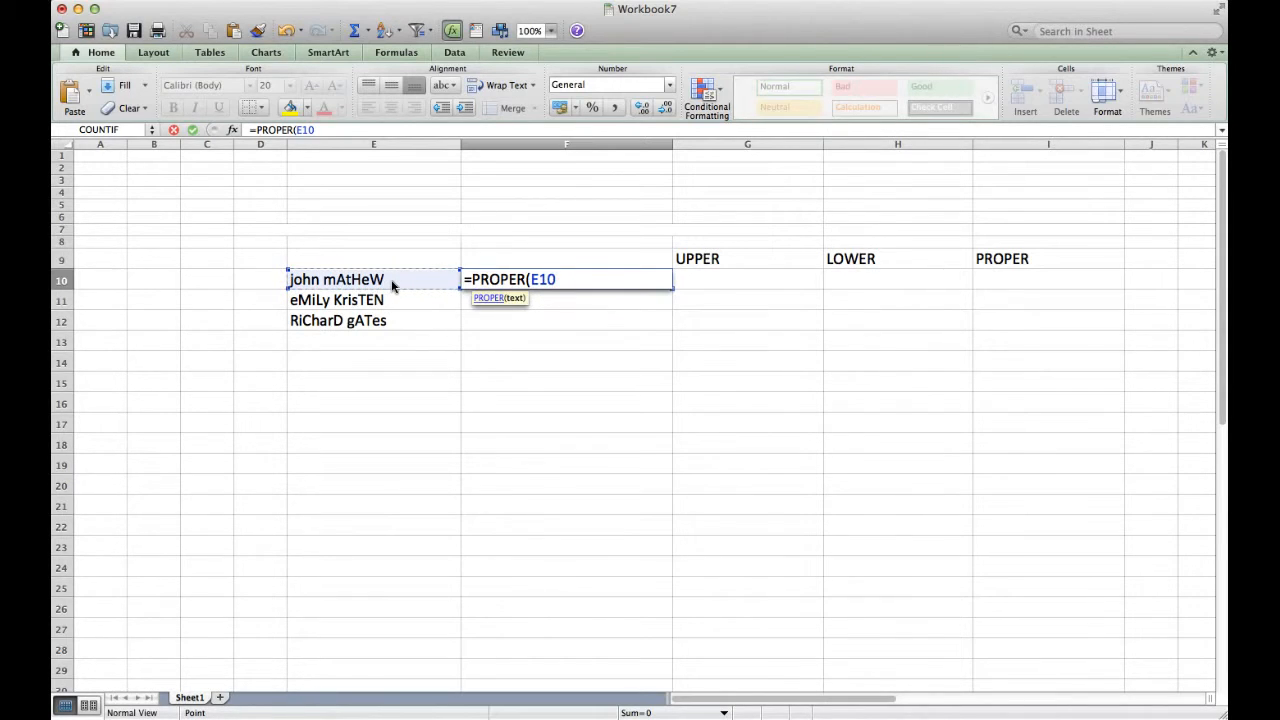
key(Return)
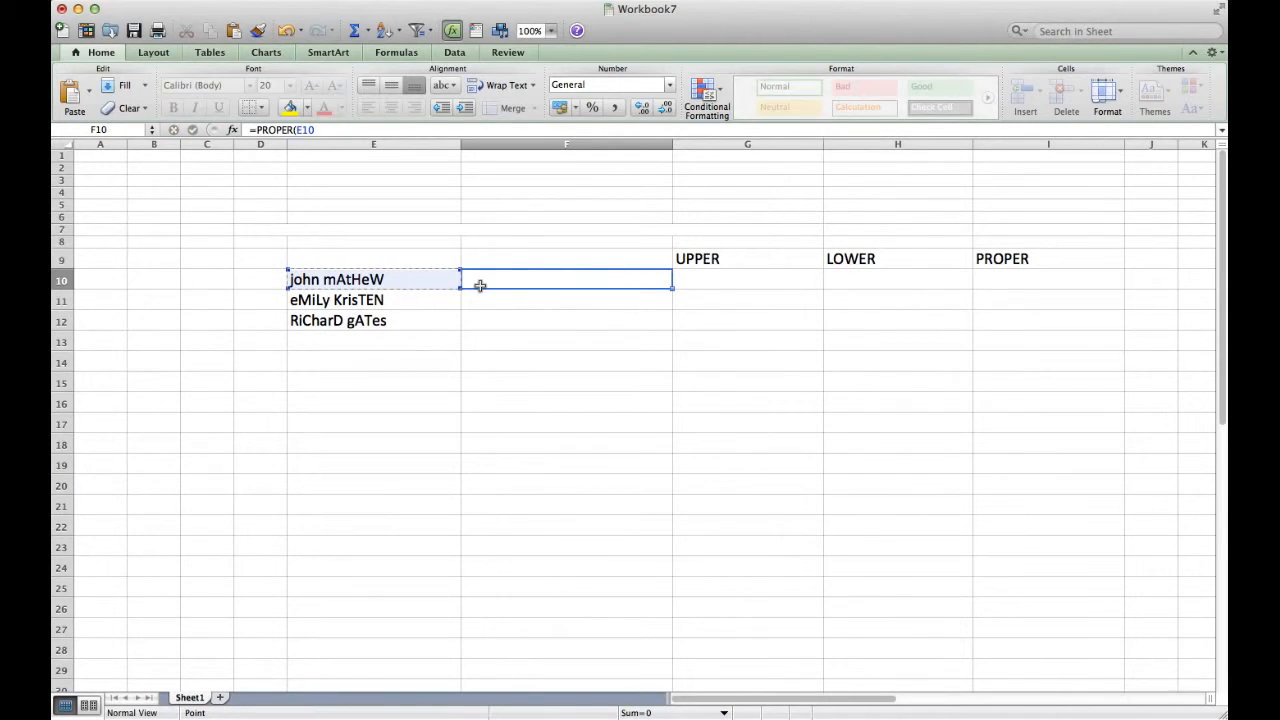
key(Return)
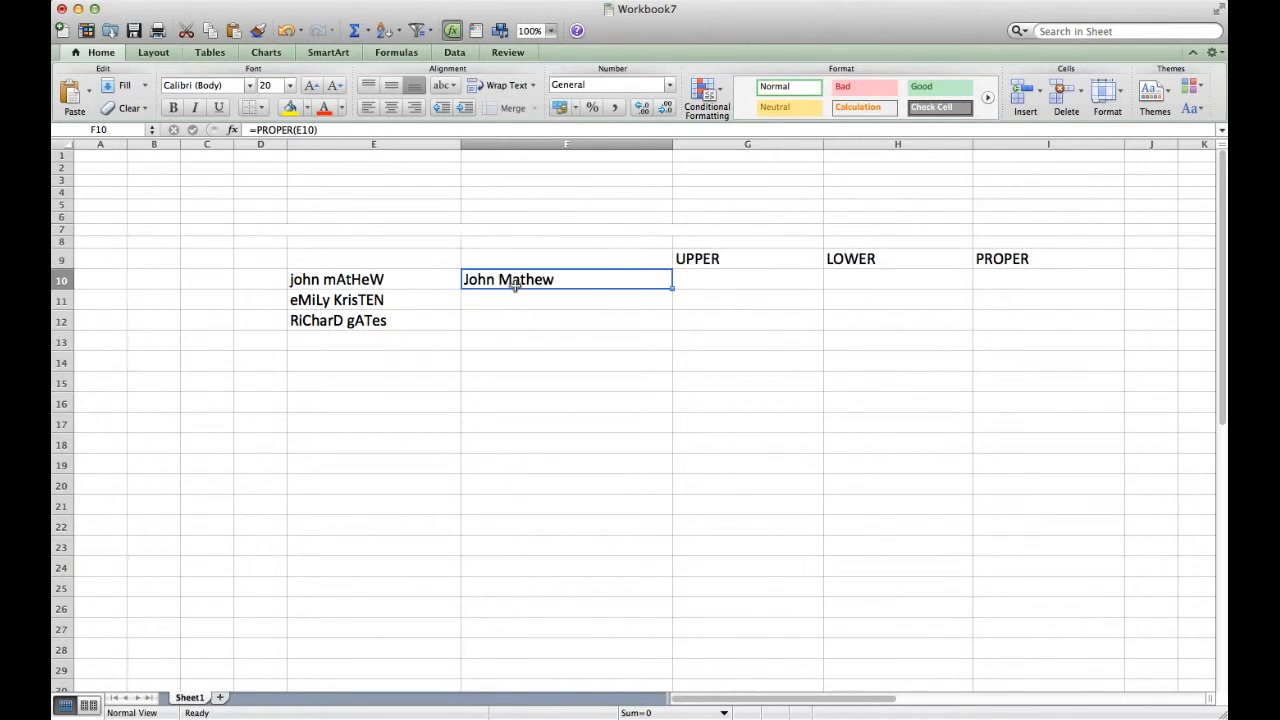
key(Down)
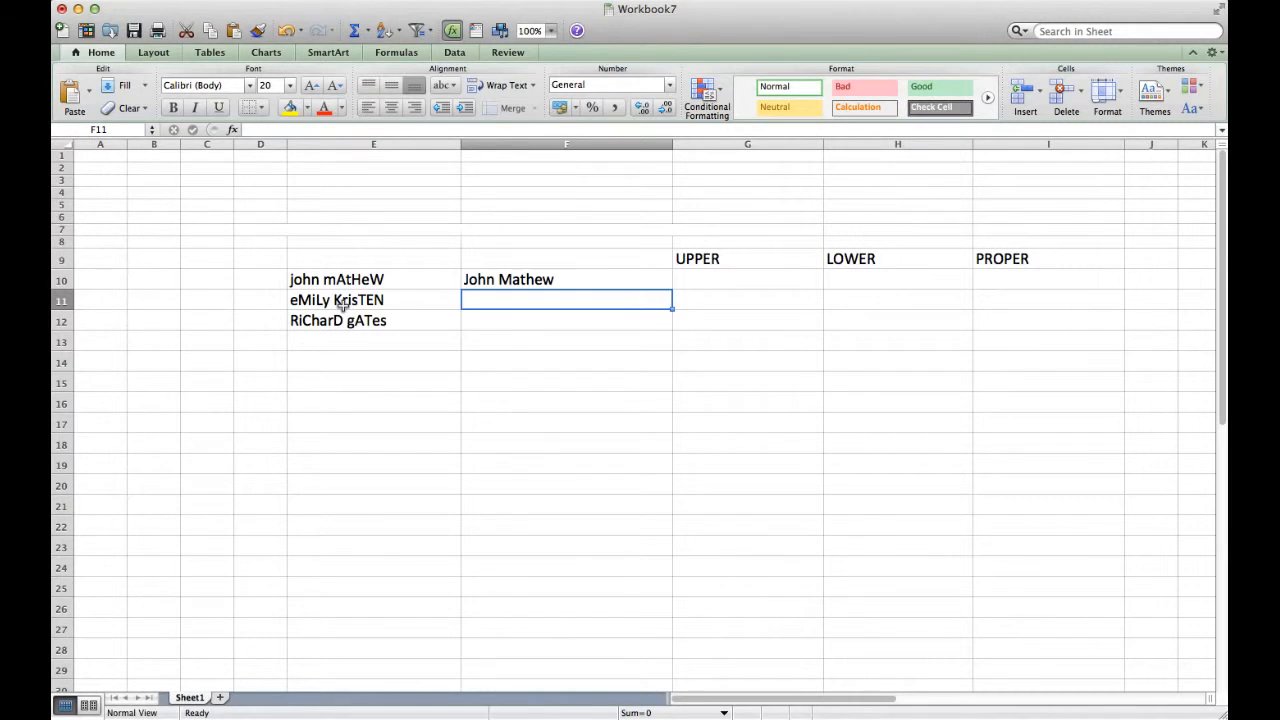
text(=UPPPE)
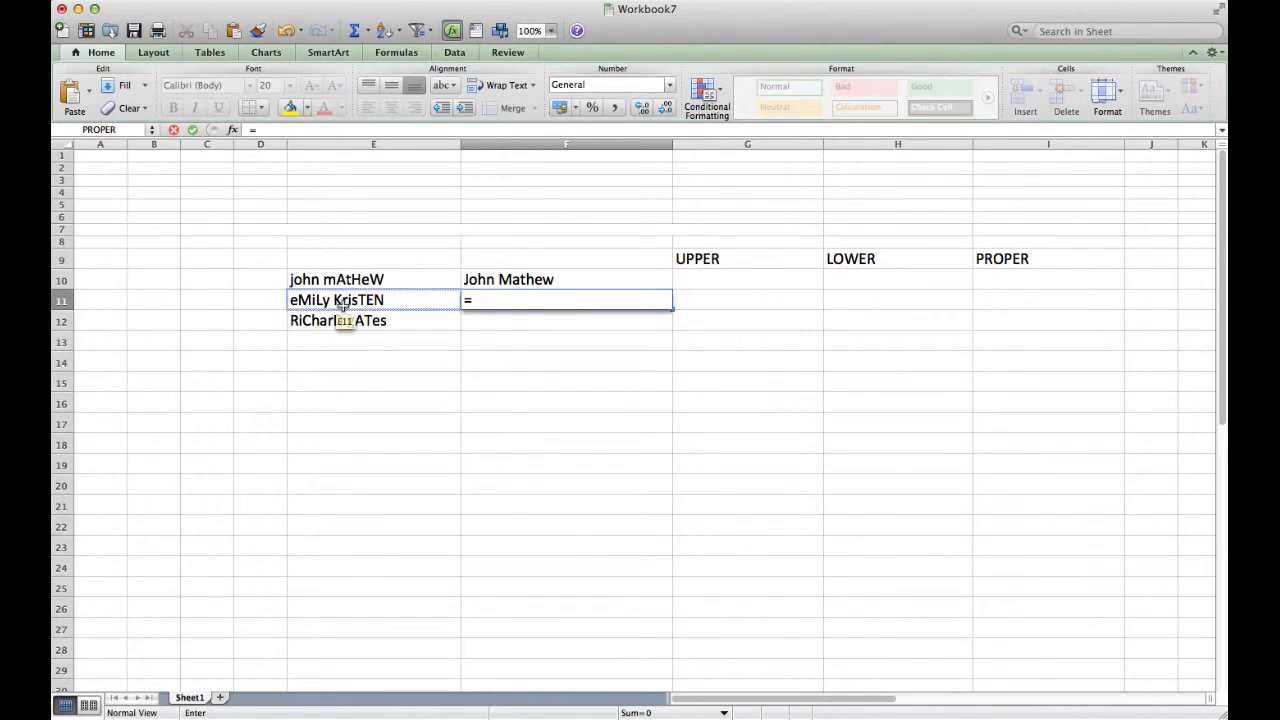
key(BackSpace)
key(BackSpace)
text(ER)
click(342, 302)
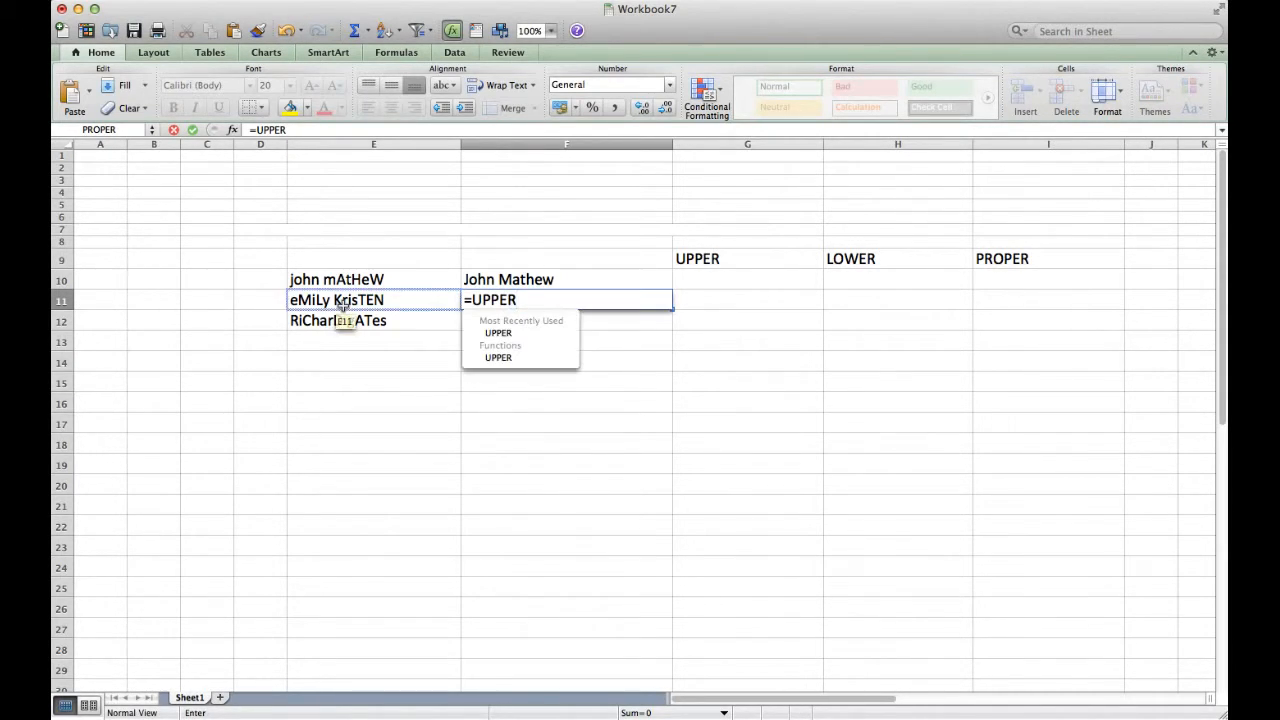
text(()
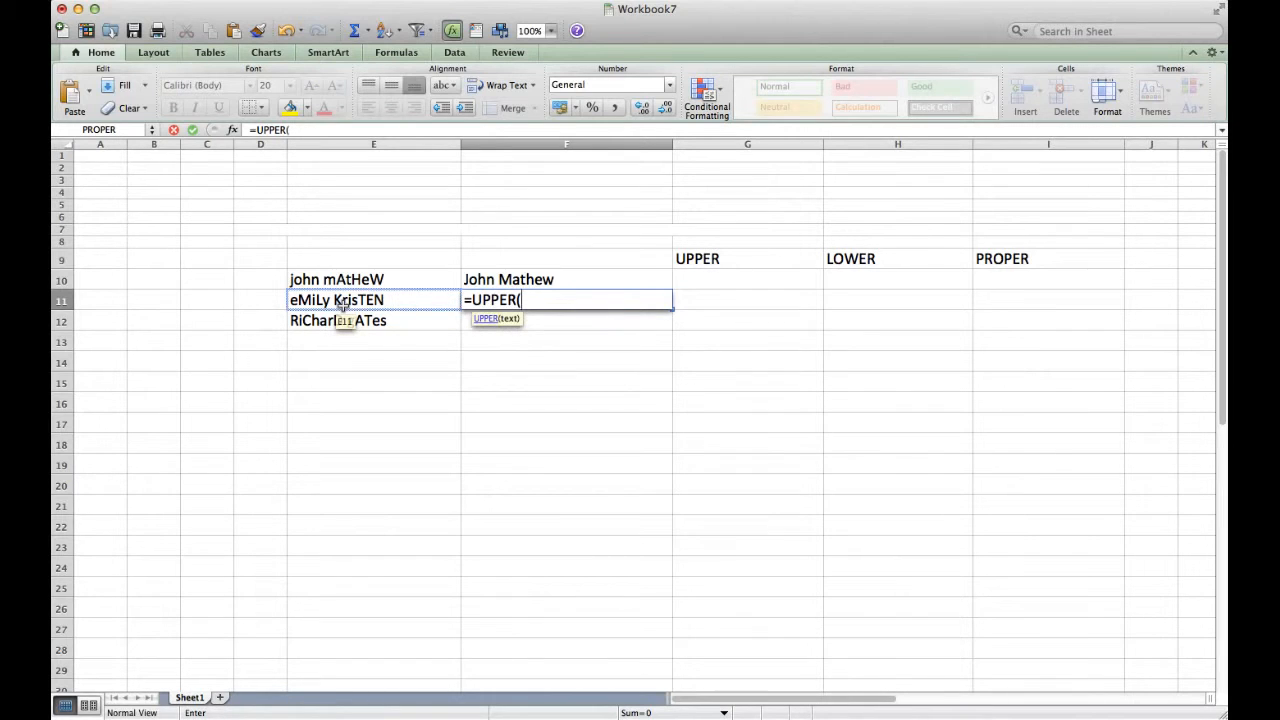
click(343, 306)
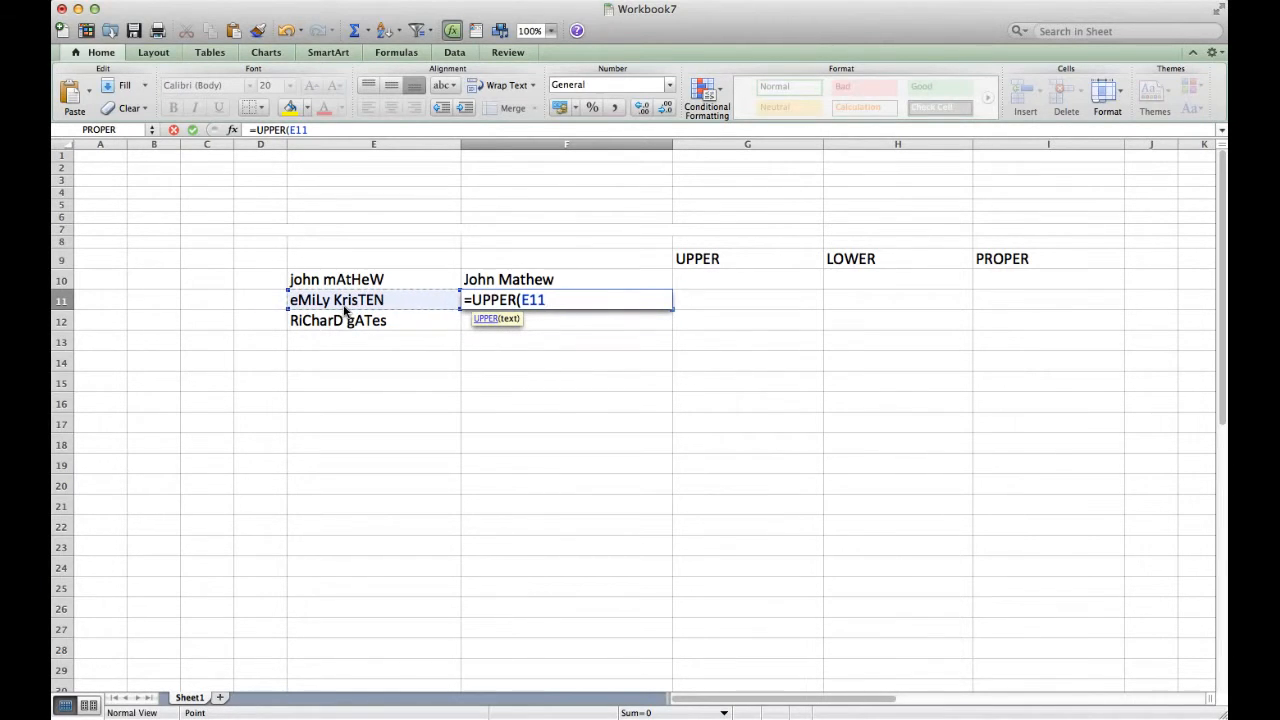
key(Return)
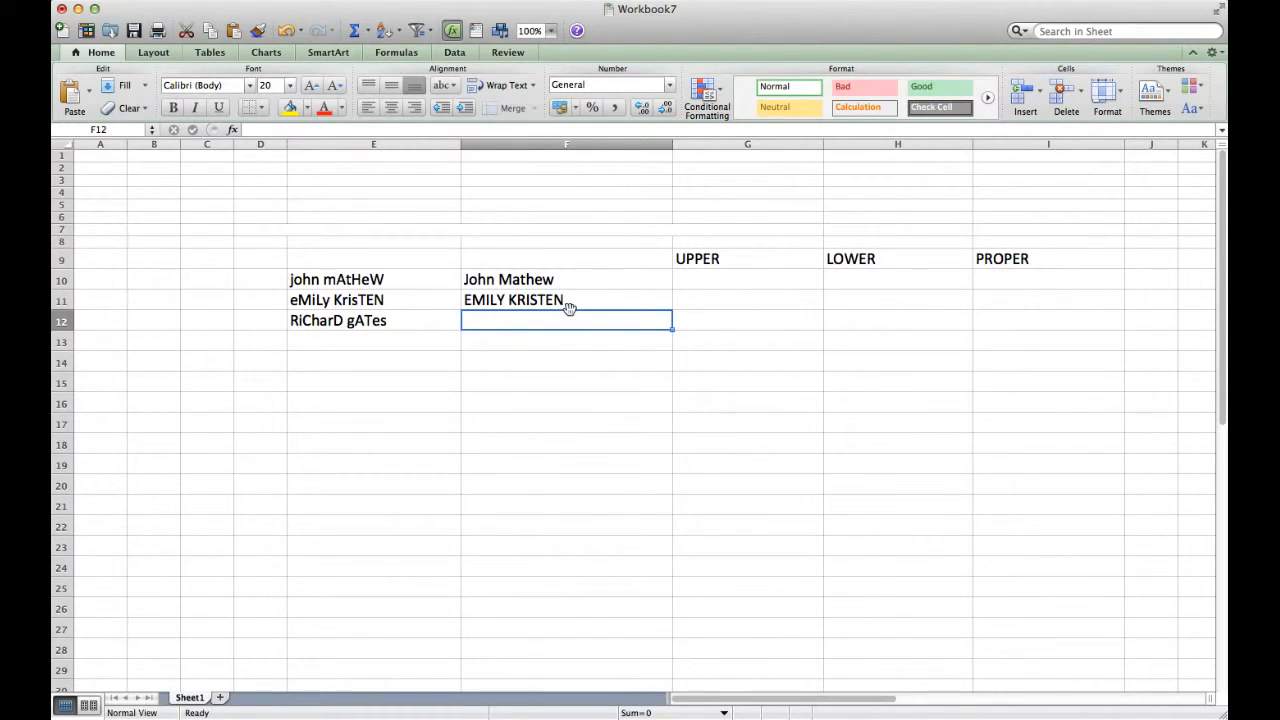
text(=)
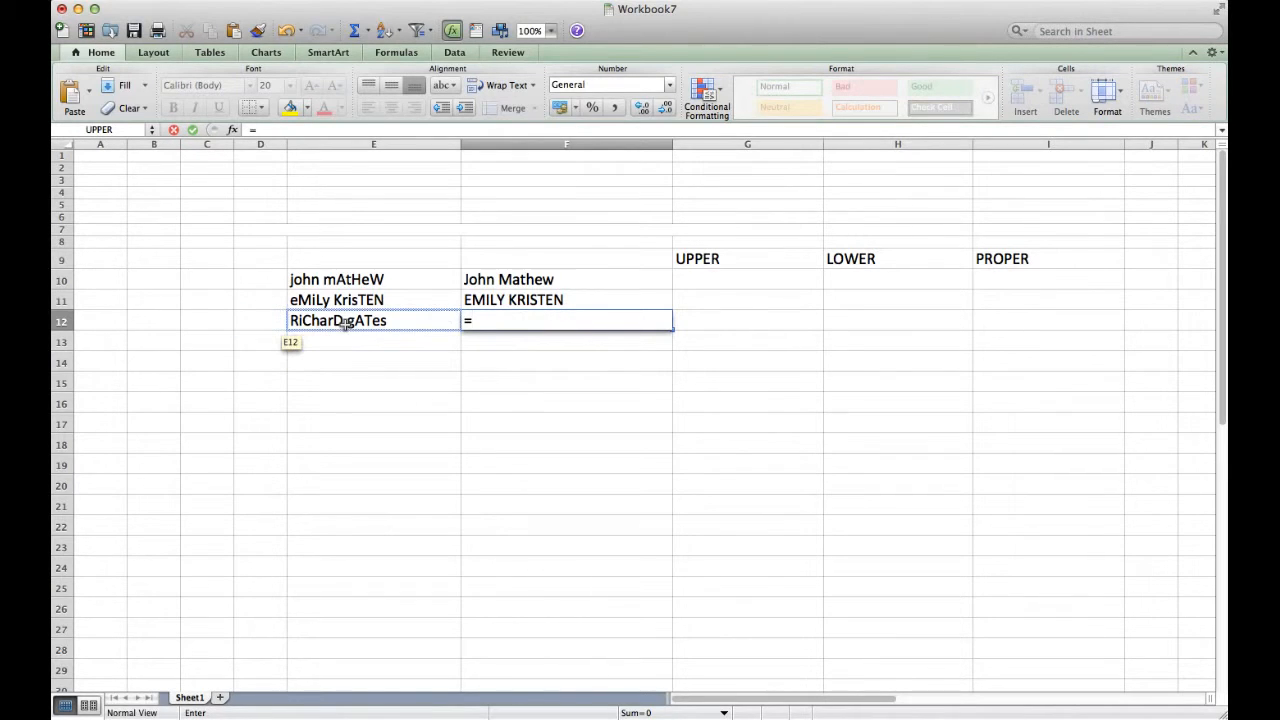
text(LOW)
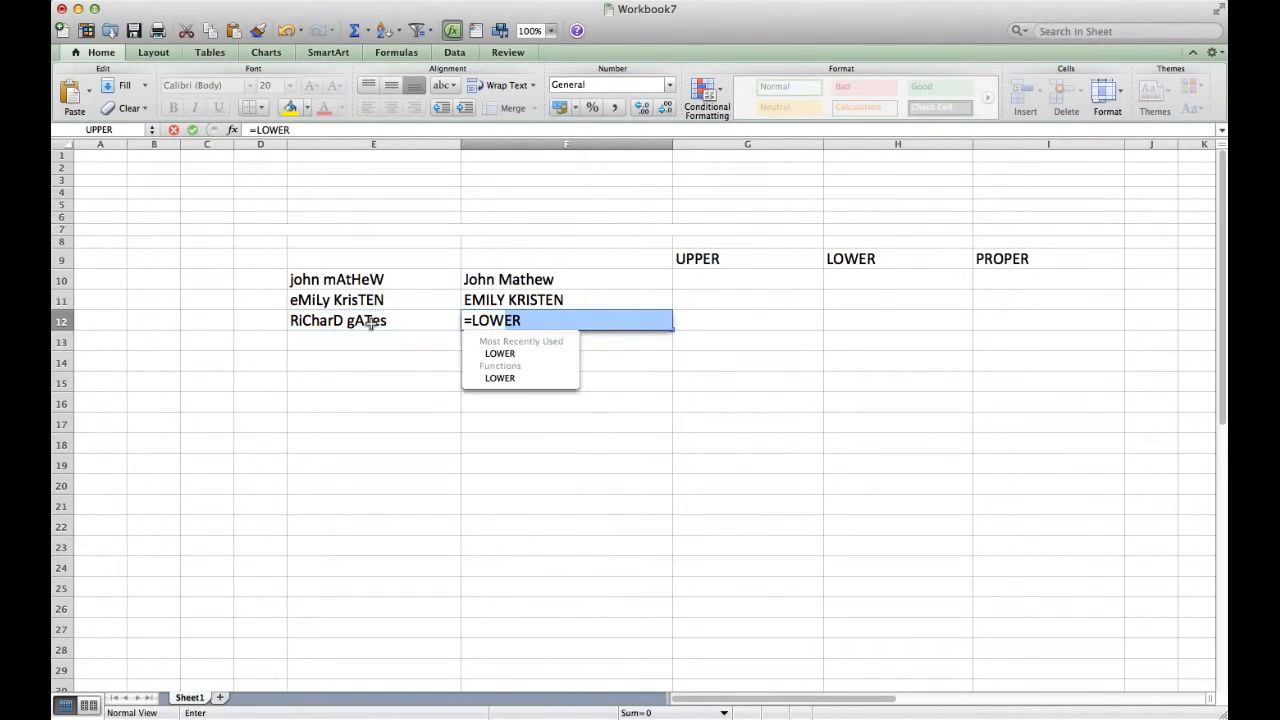
text(ER()
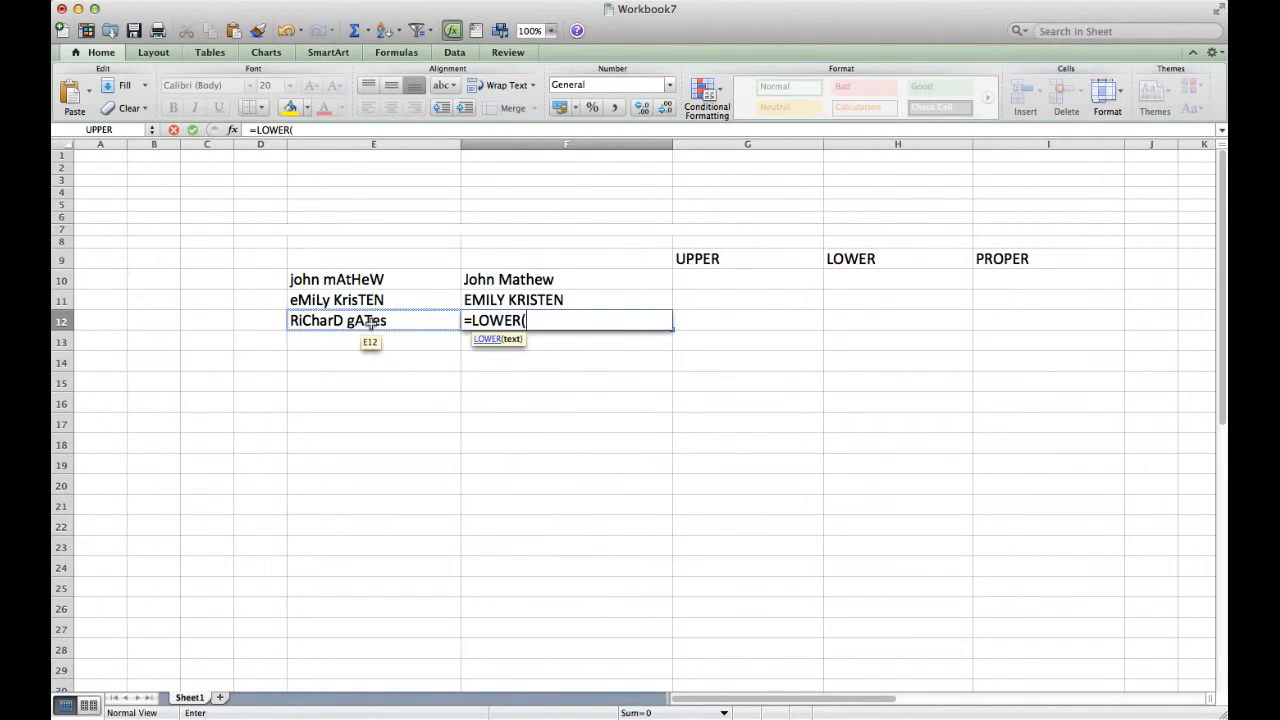
click(370, 322)
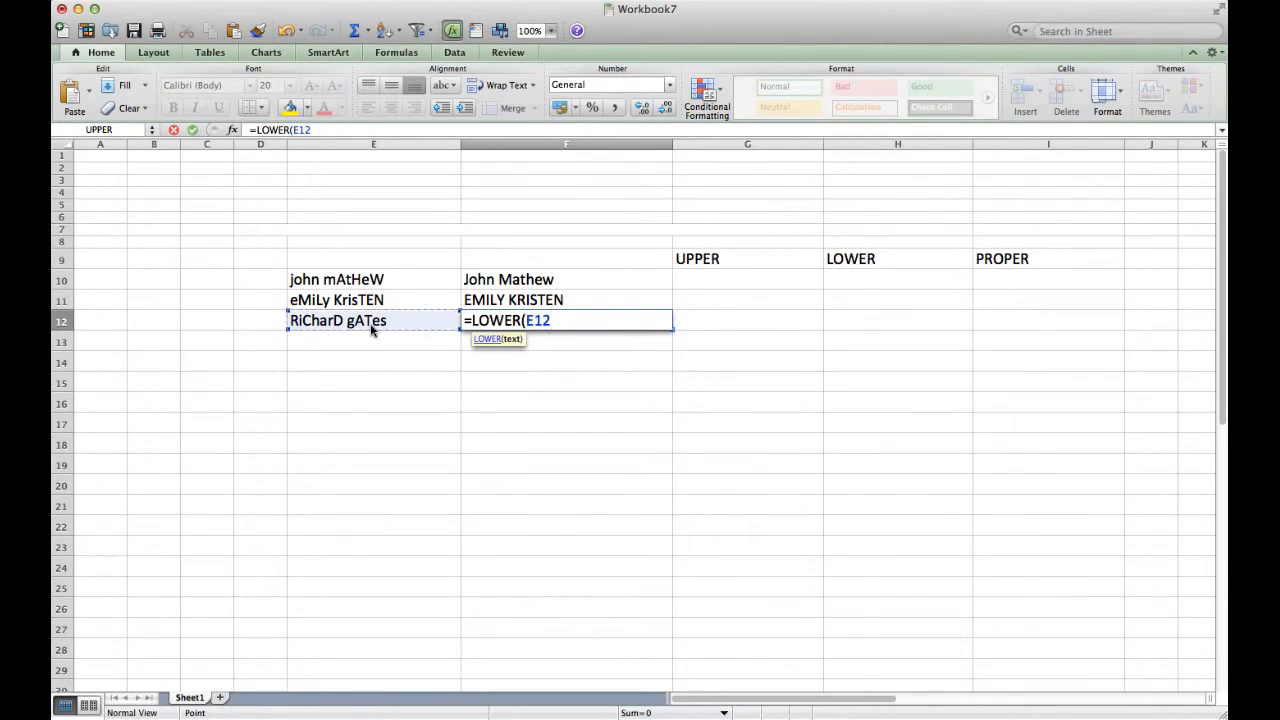
key(Return)
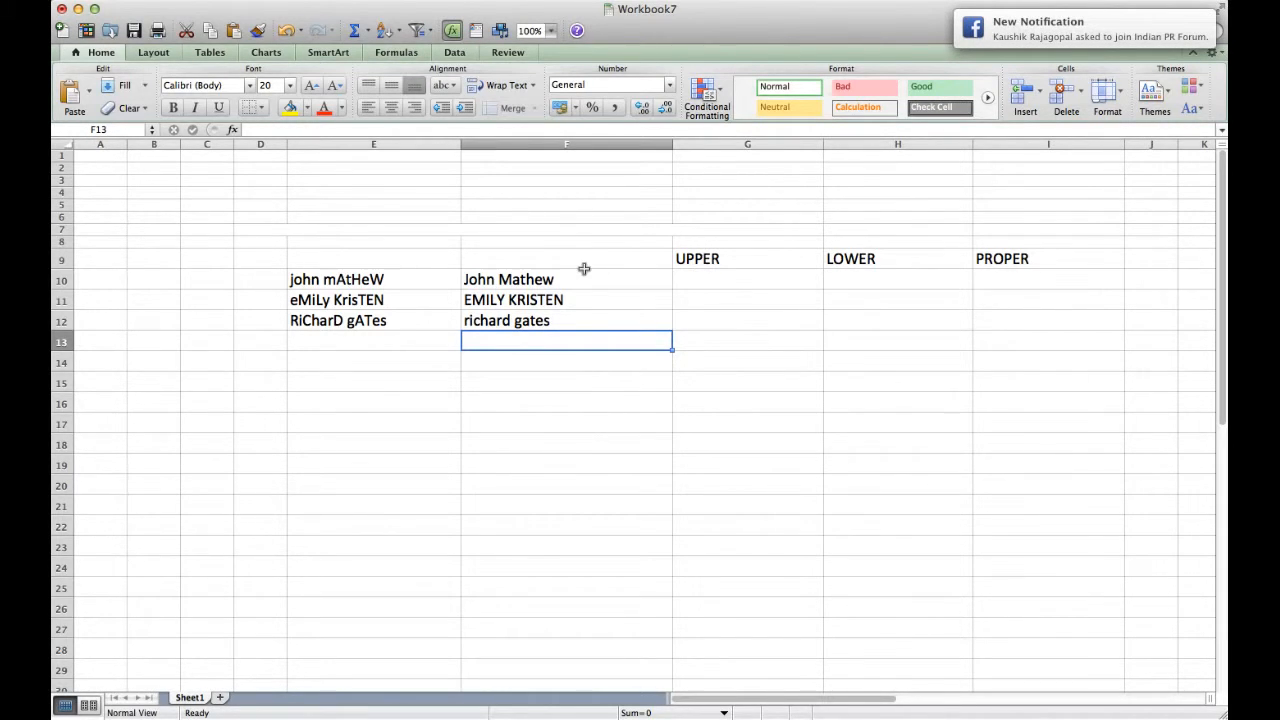
Copy the PROPER formula from F10 and paste it into I10
click(730, 280)
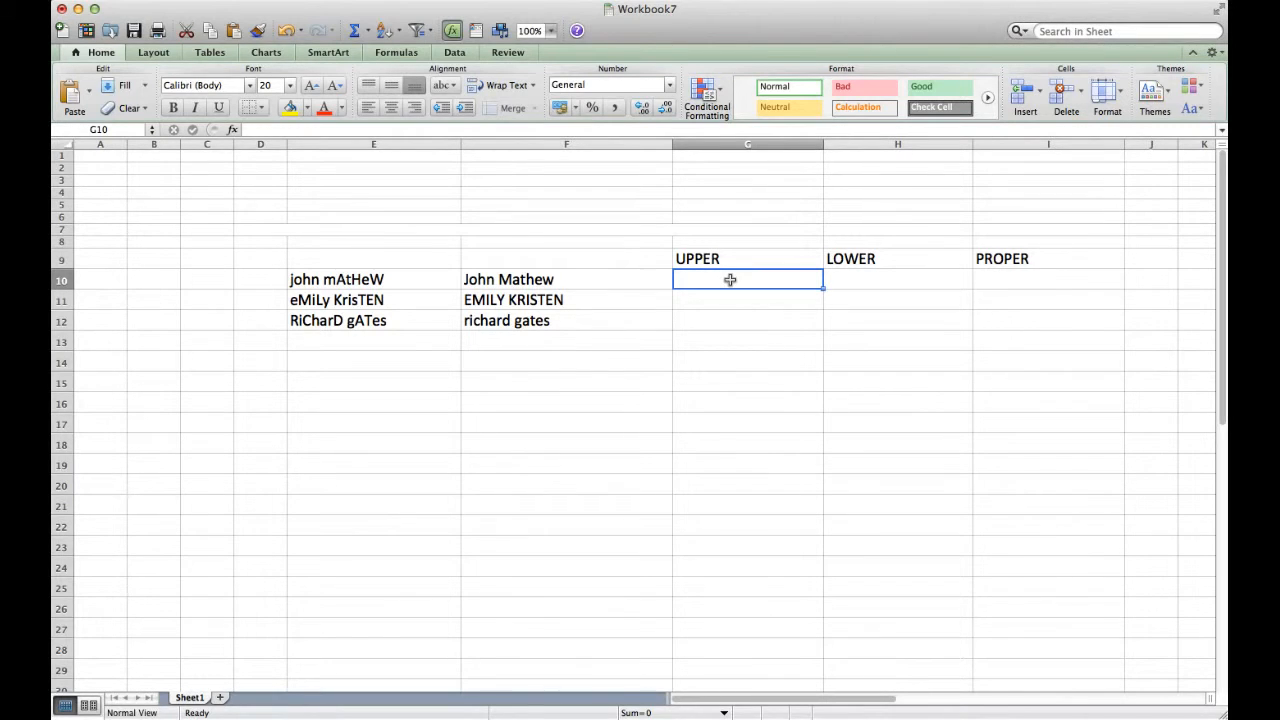
click(617, 280)
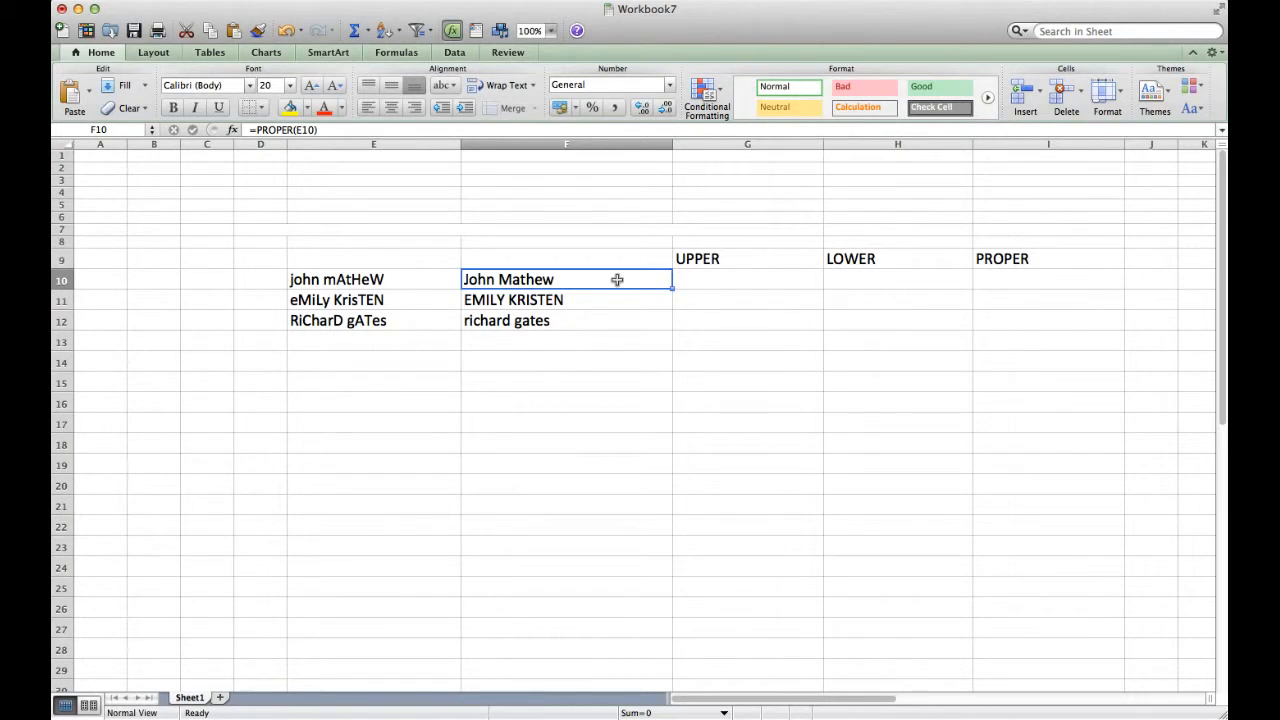
key(super+c)
click(1011, 277)
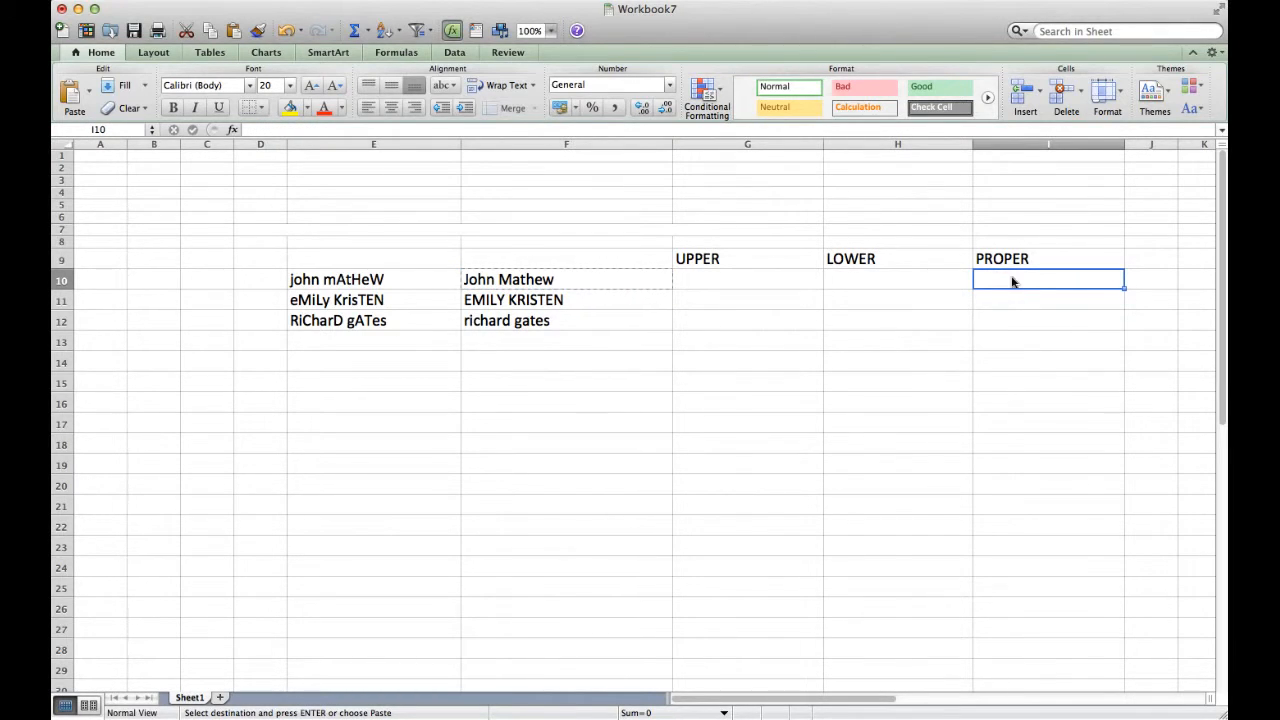
key(super+v)
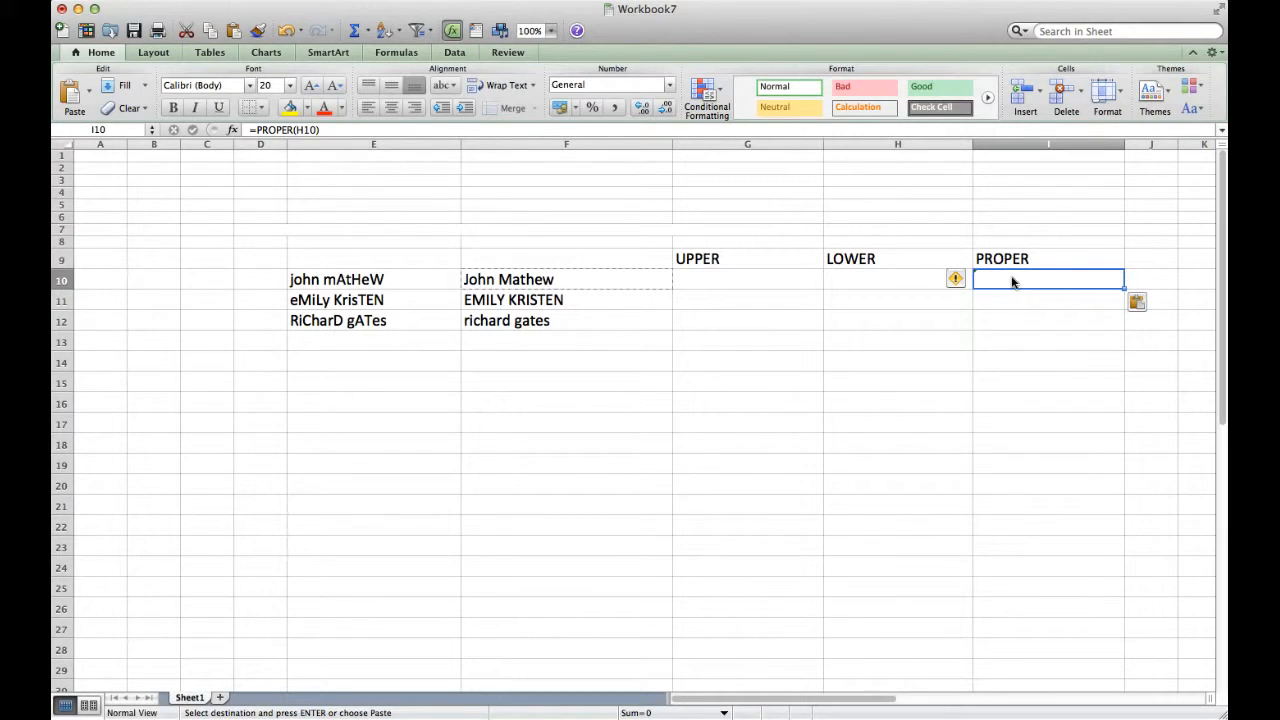
key(Escape)
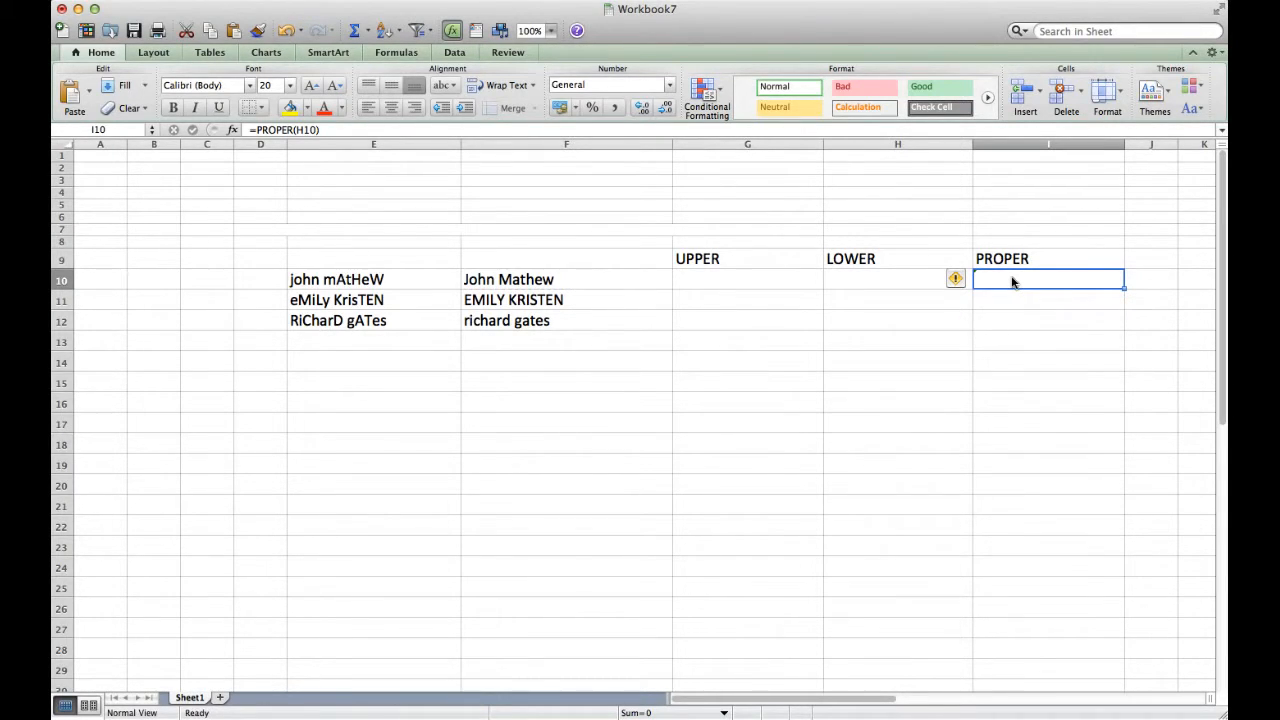
Re-enter =PROPER(E10) in I10 and fill it down through I12
text(=PRO)
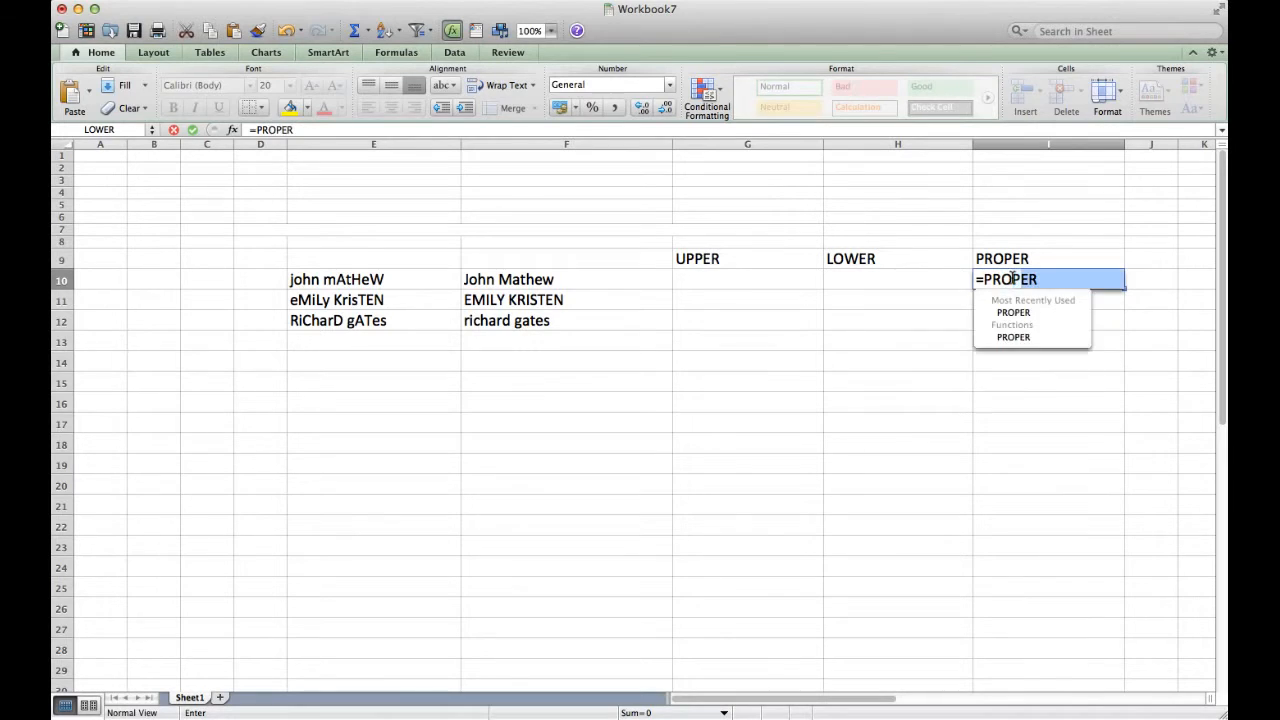
text(PER()
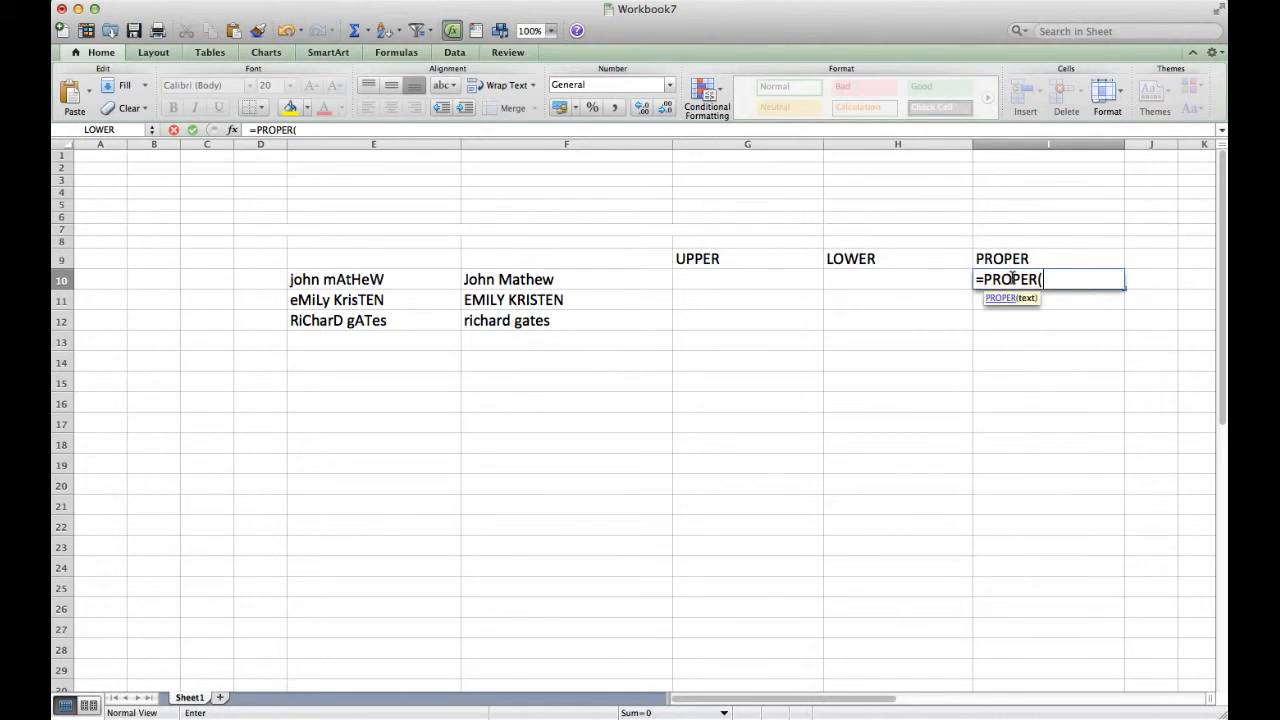
click(386, 276)
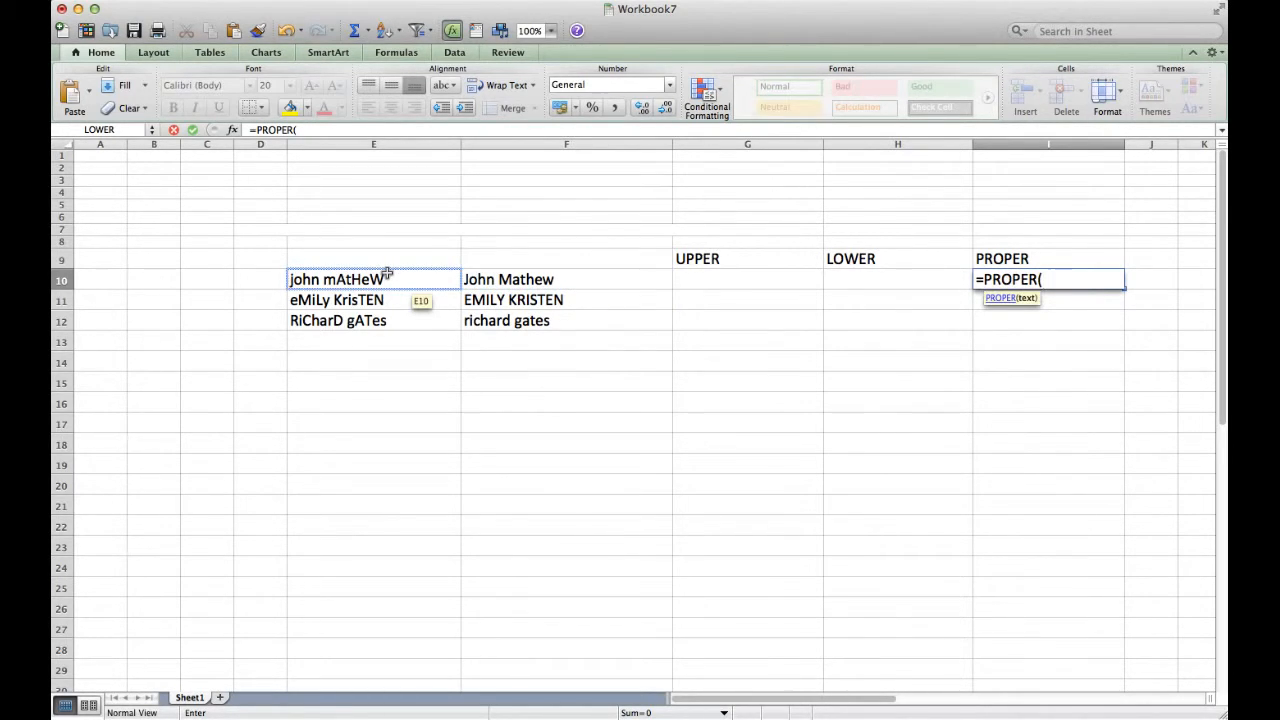
key(Return)
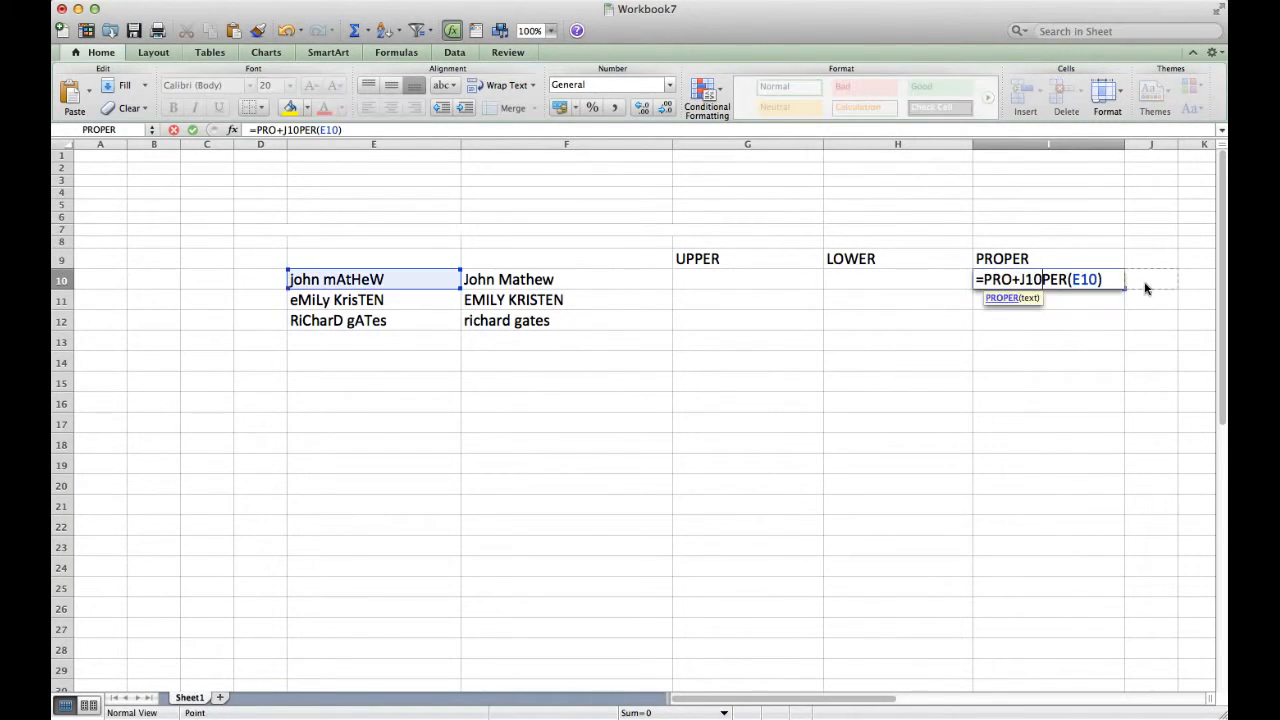
key(Escape)
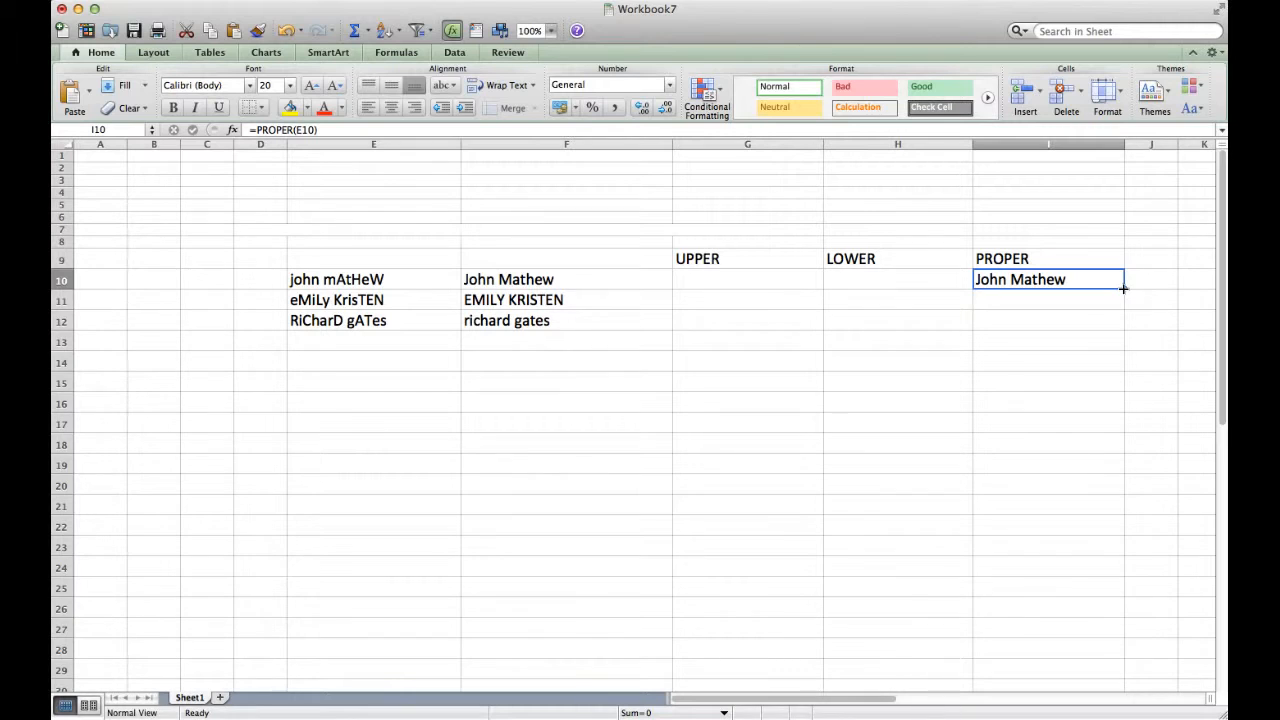
drag(1123, 289, 1124, 328)
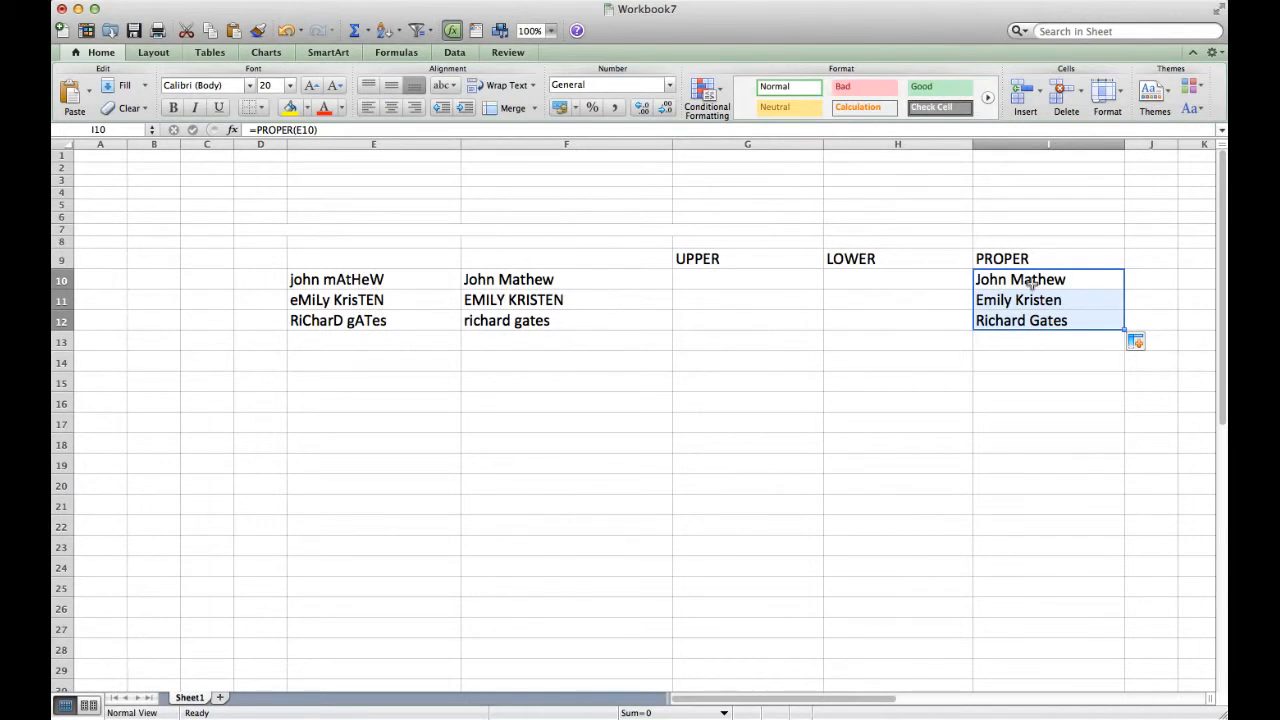
Enter =UPPER(E10) in G10 and fill it down through G12
click(715, 287)
text(=UPPER)
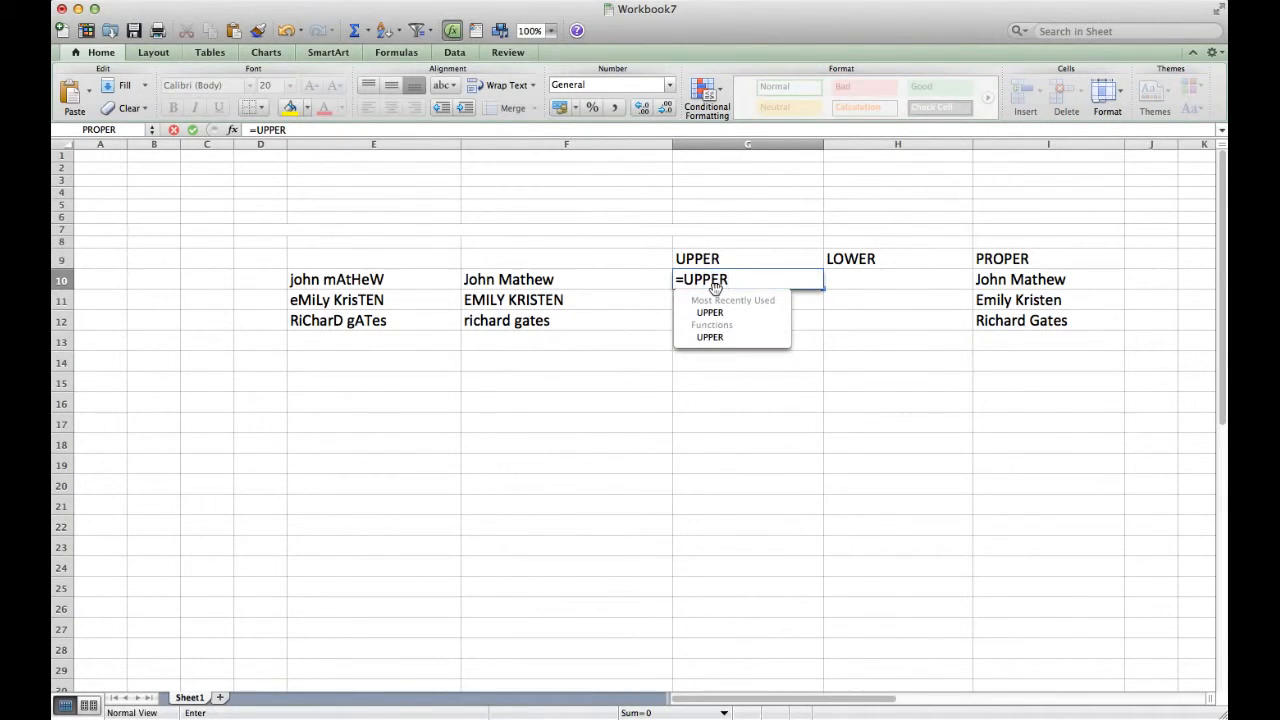
text(()
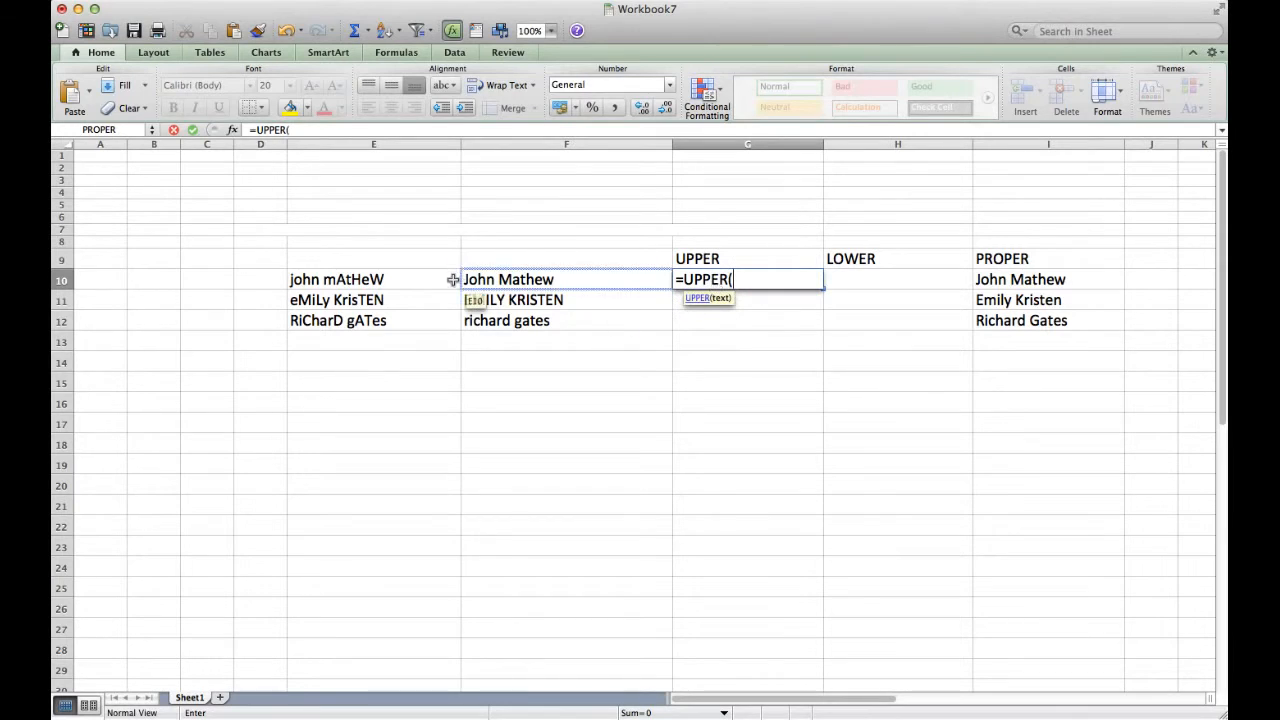
click(418, 287)
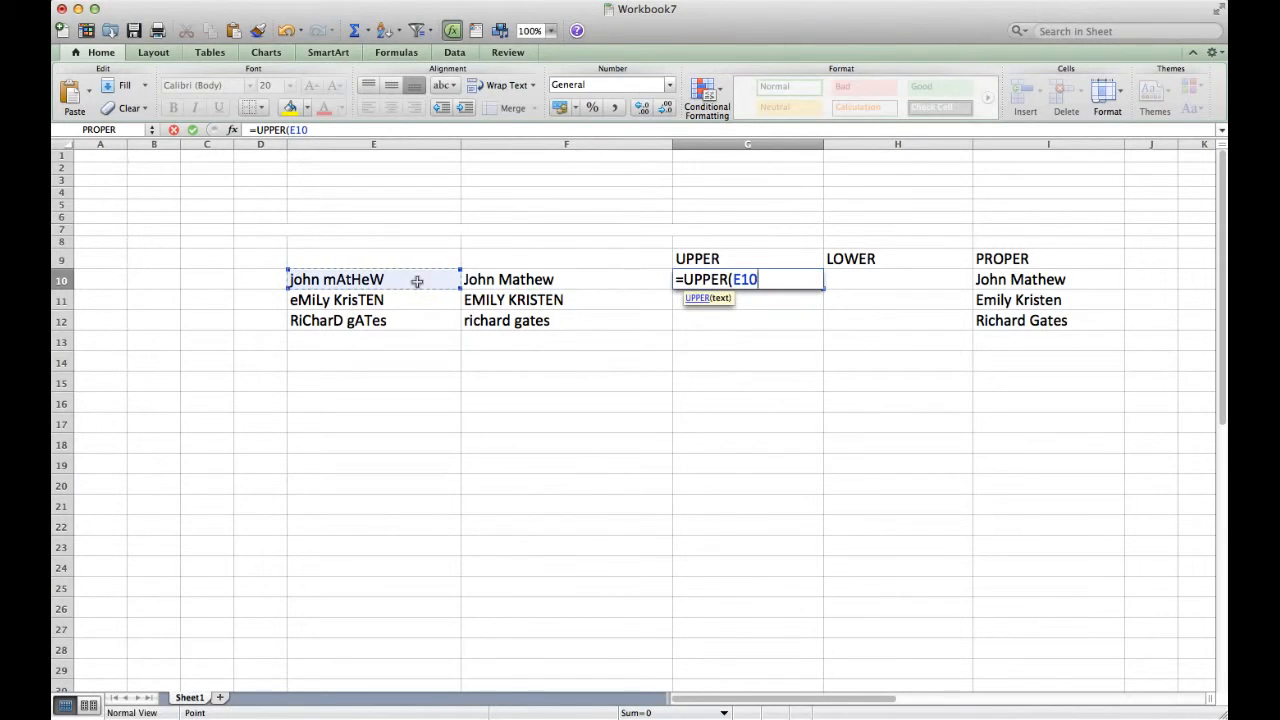
key(Return)
click(808, 287)
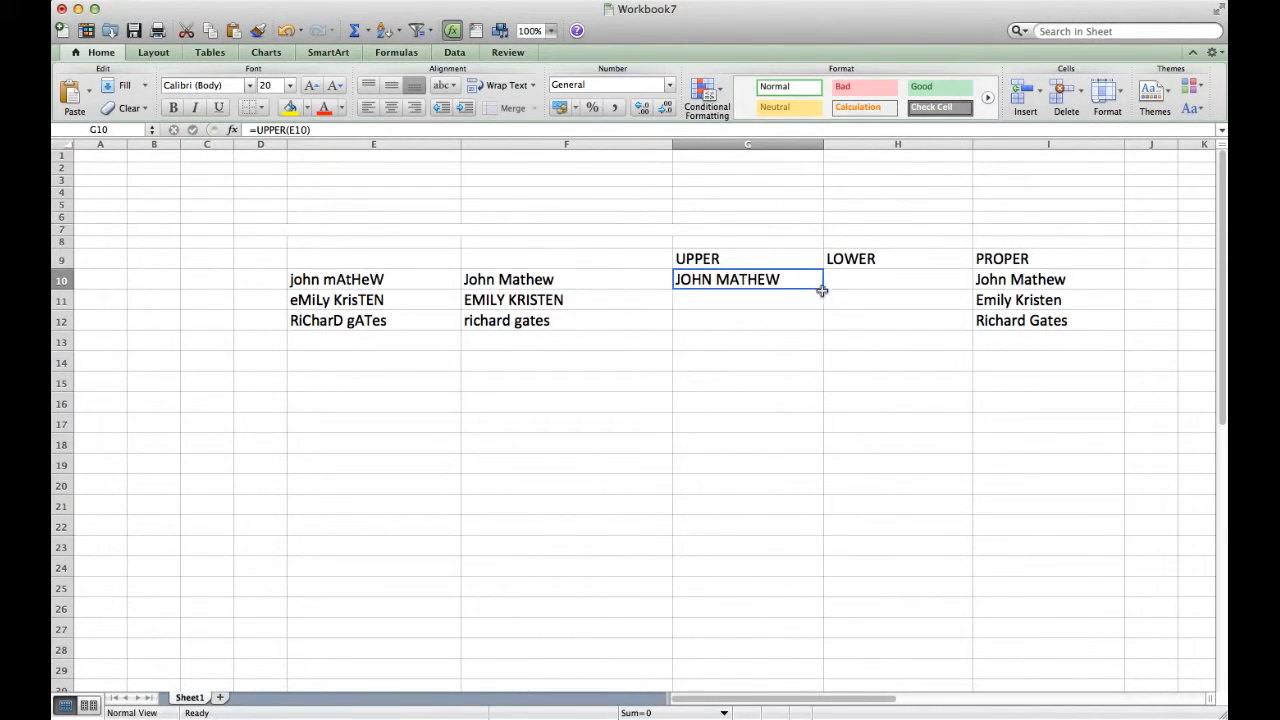
drag(823, 287, 826, 333)
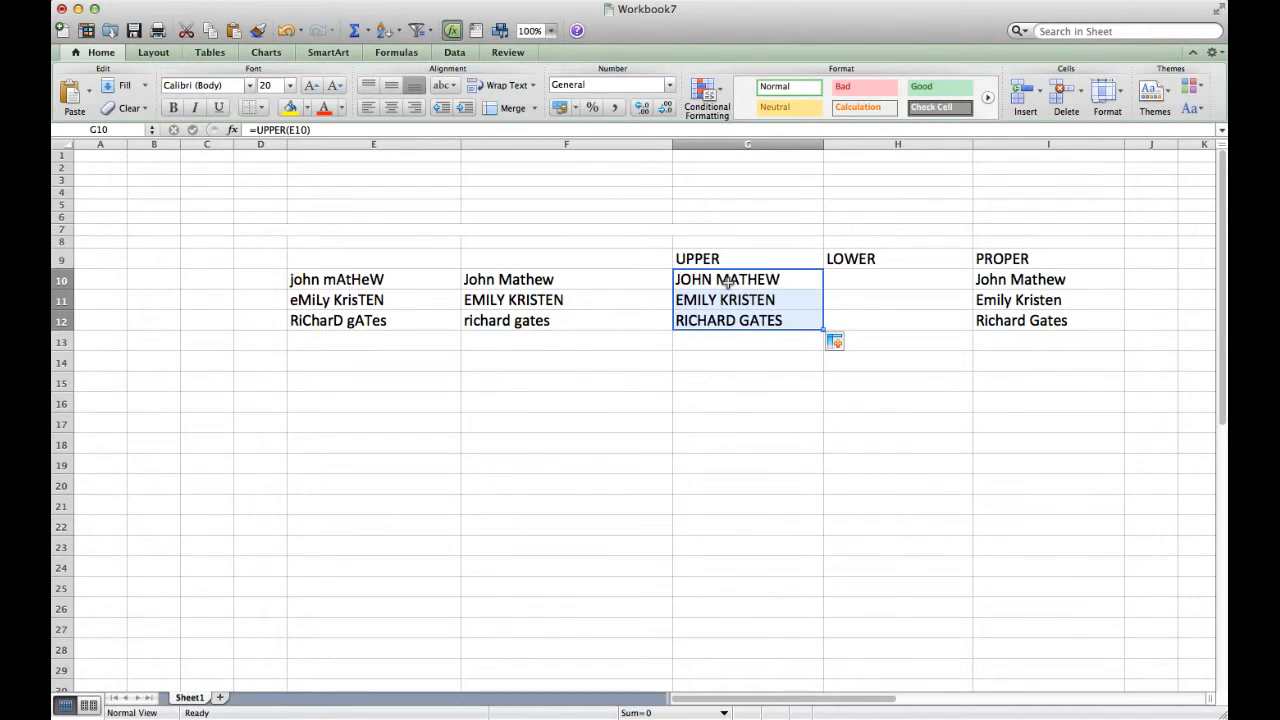
Enter =LOWER(E10) in H10 and fill it down through H12
click(918, 276)
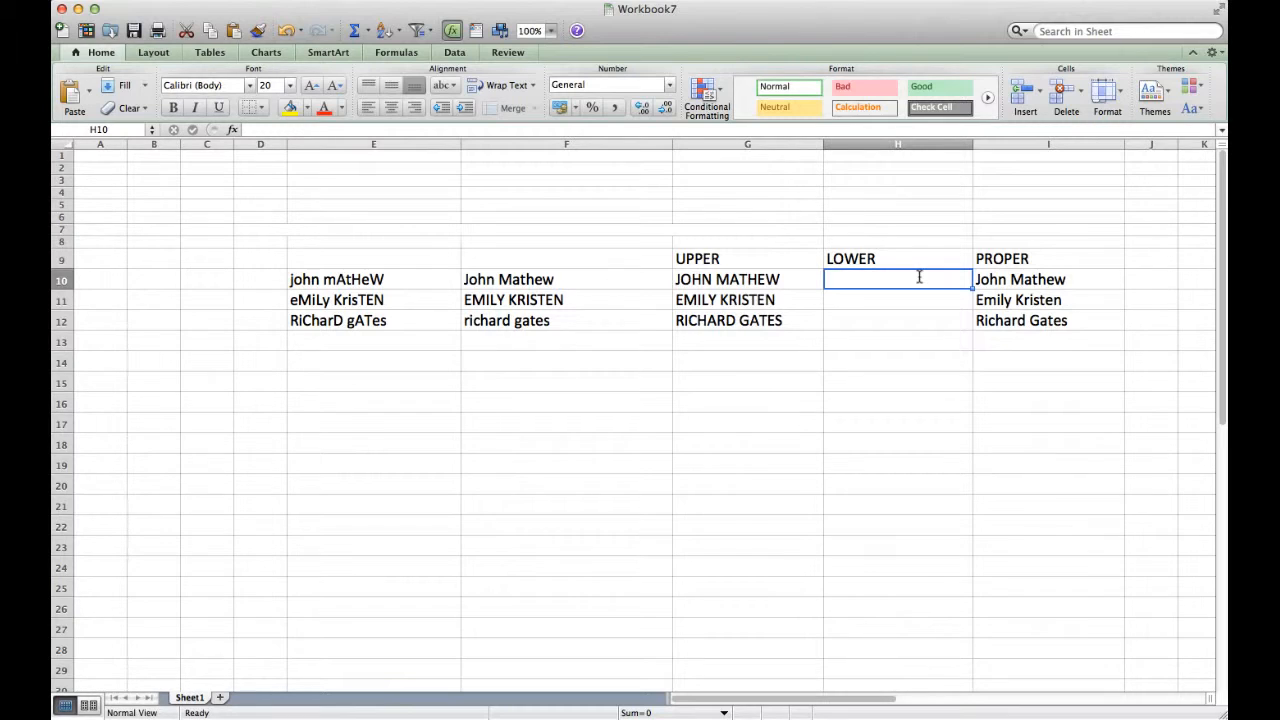
text(=LOWER()
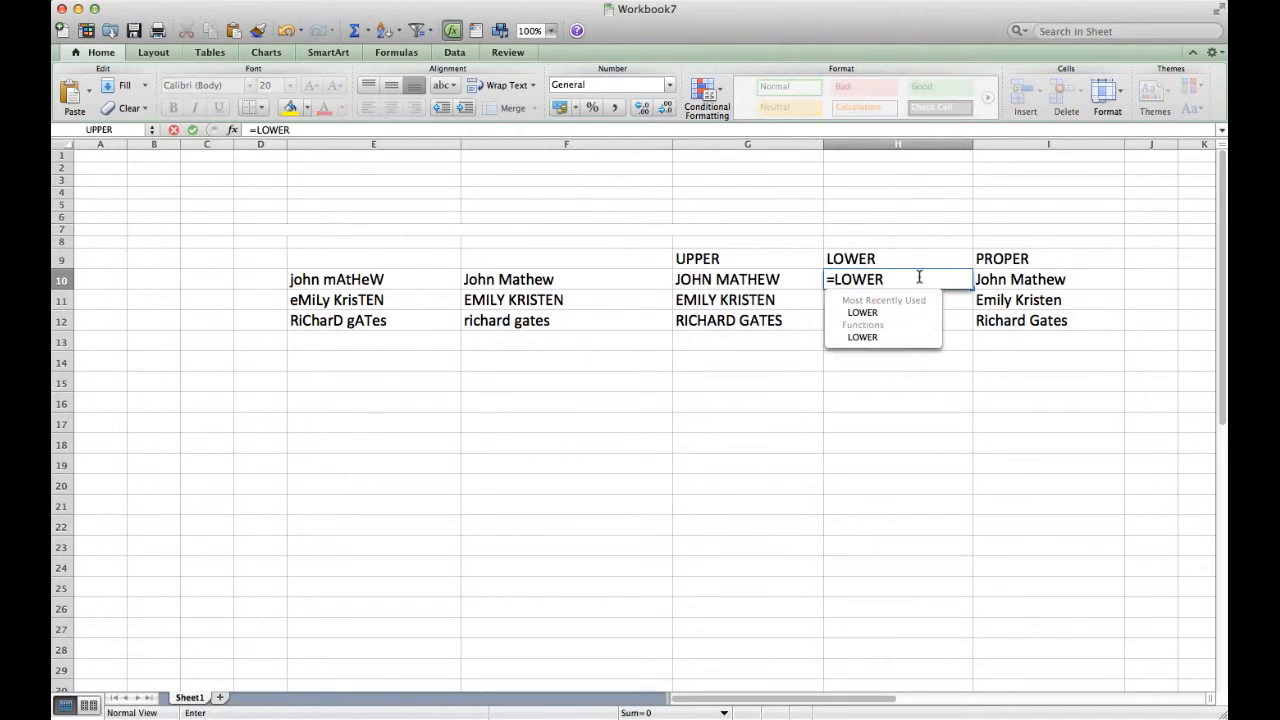
click(382, 279)
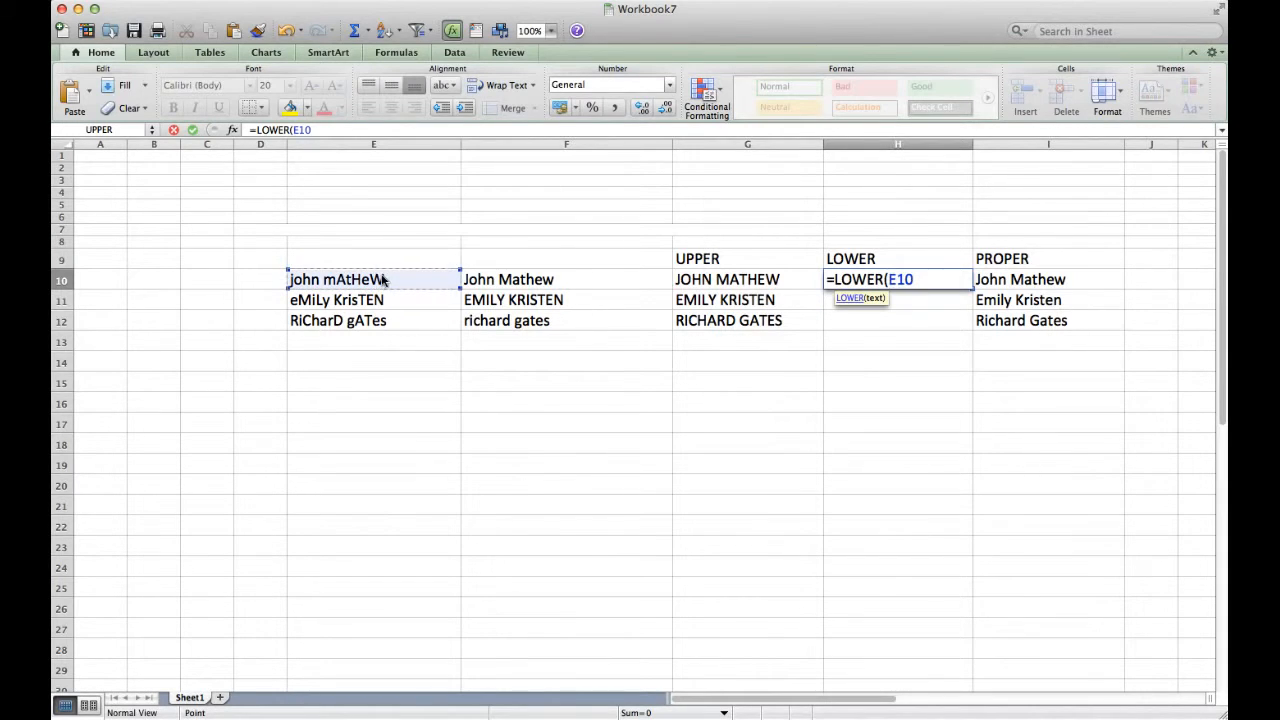
key(Return)
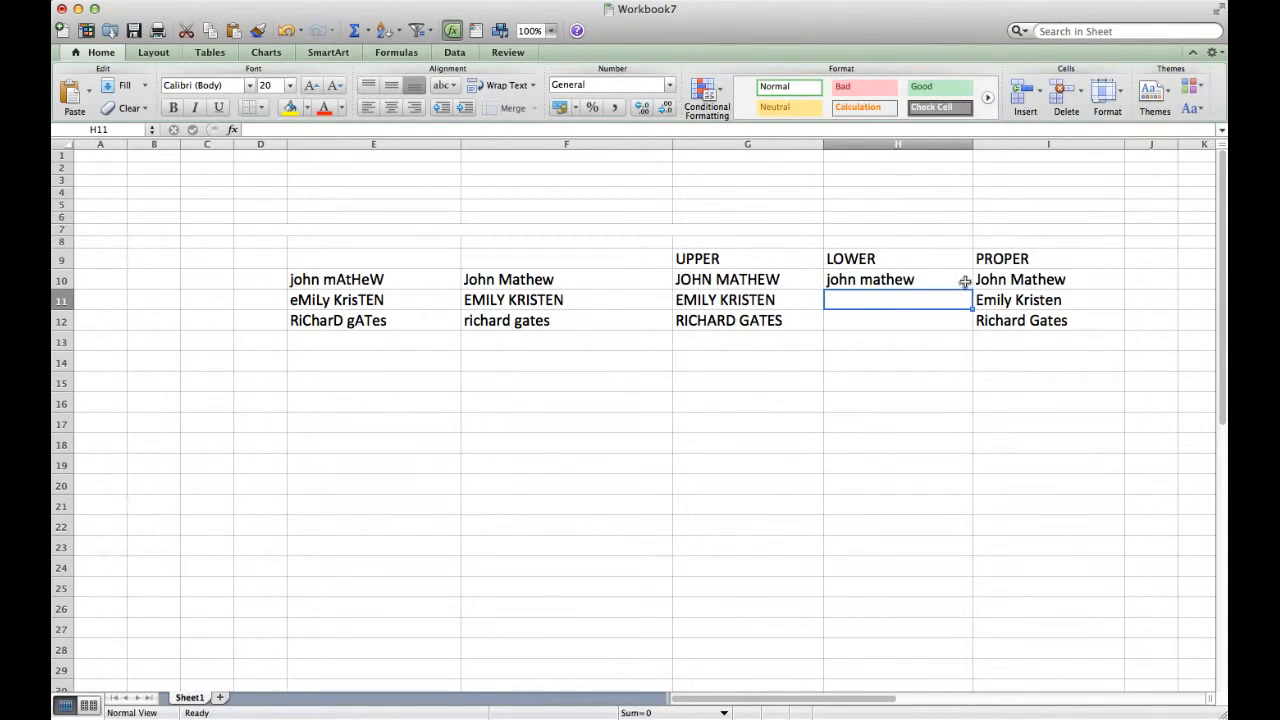
click(962, 283)
drag(970, 288, 970, 331)
click(837, 338)
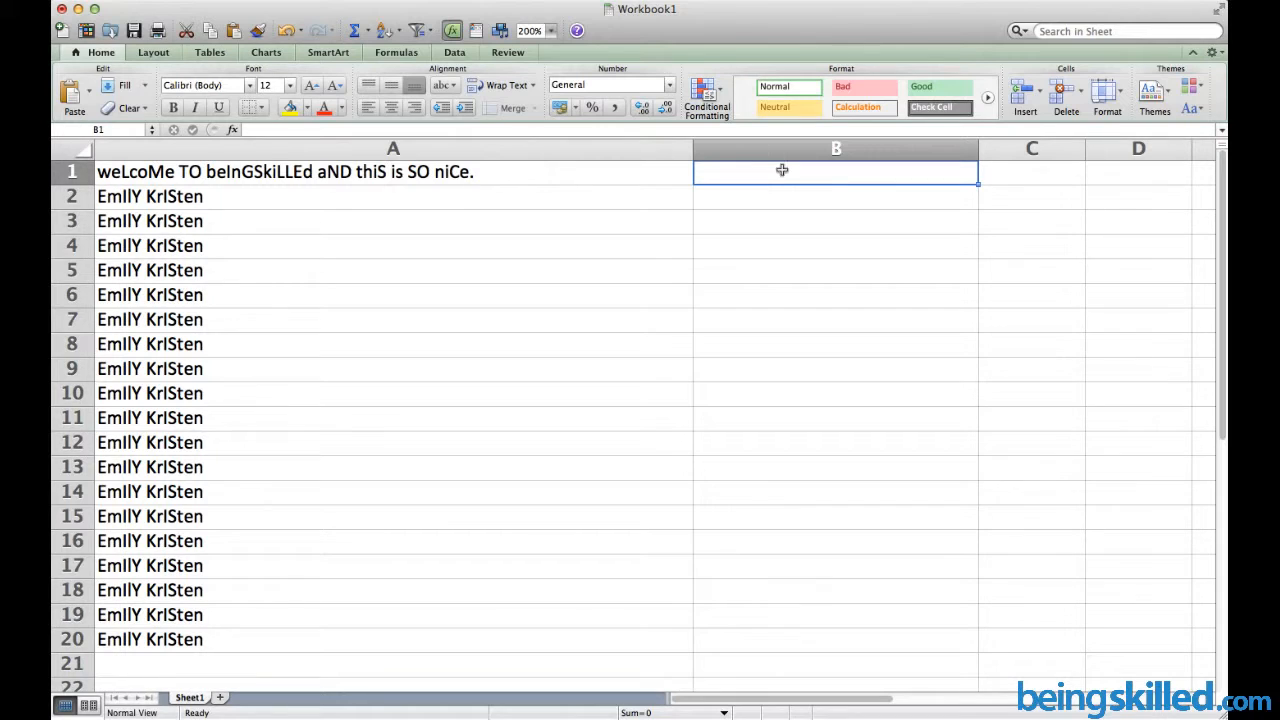
Enter =UPPER(A1) in B1 to show the welcome sentence in capitals, then review it
click(520, 172)
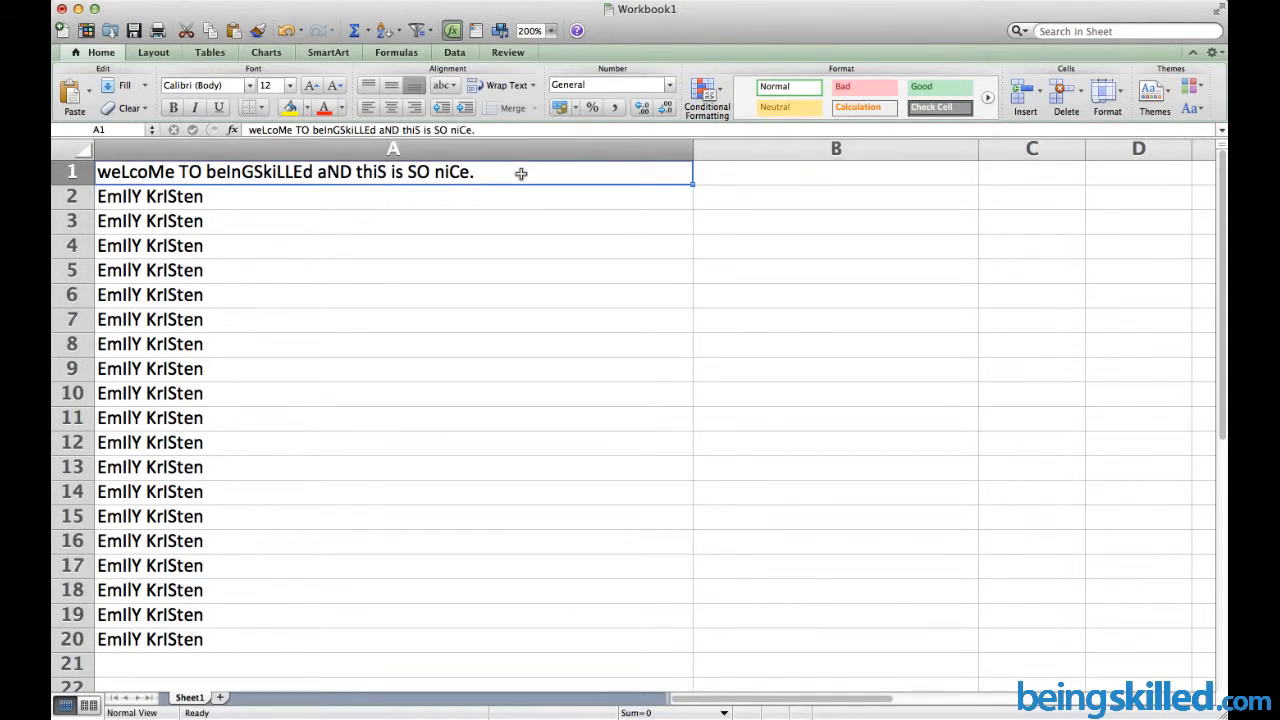
click(709, 170)
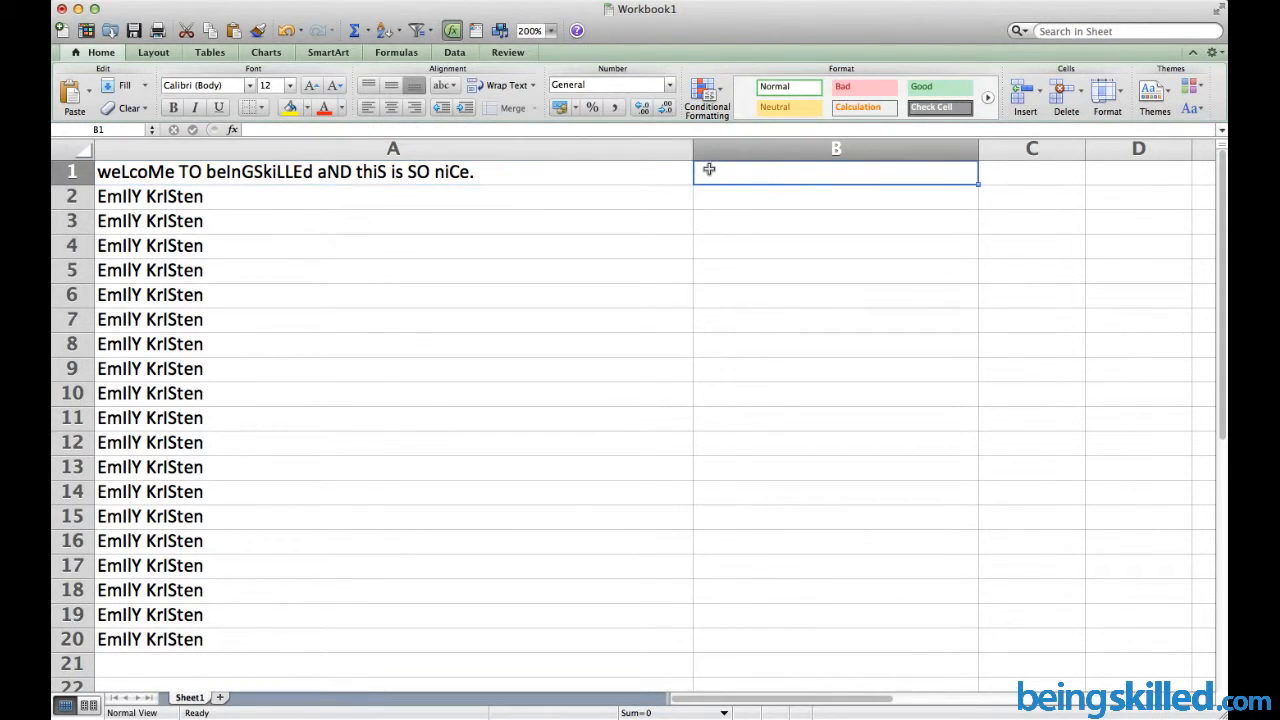
text(=)
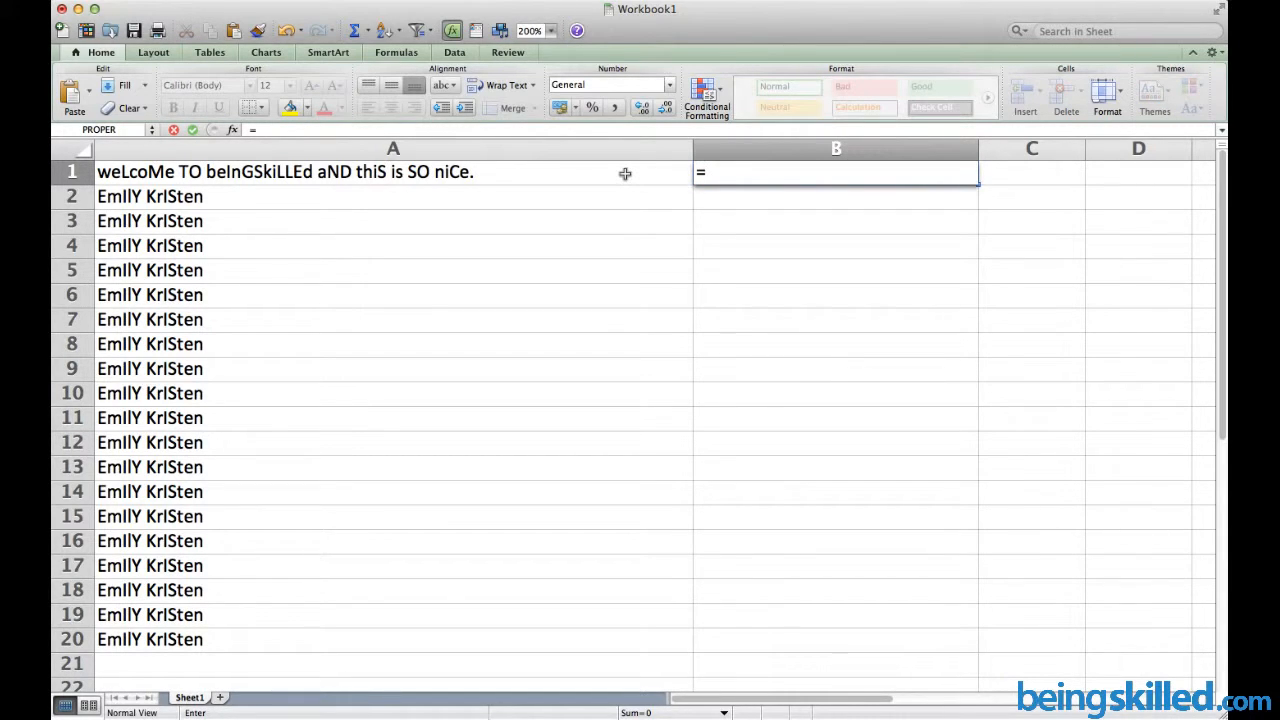
text(UPPER)
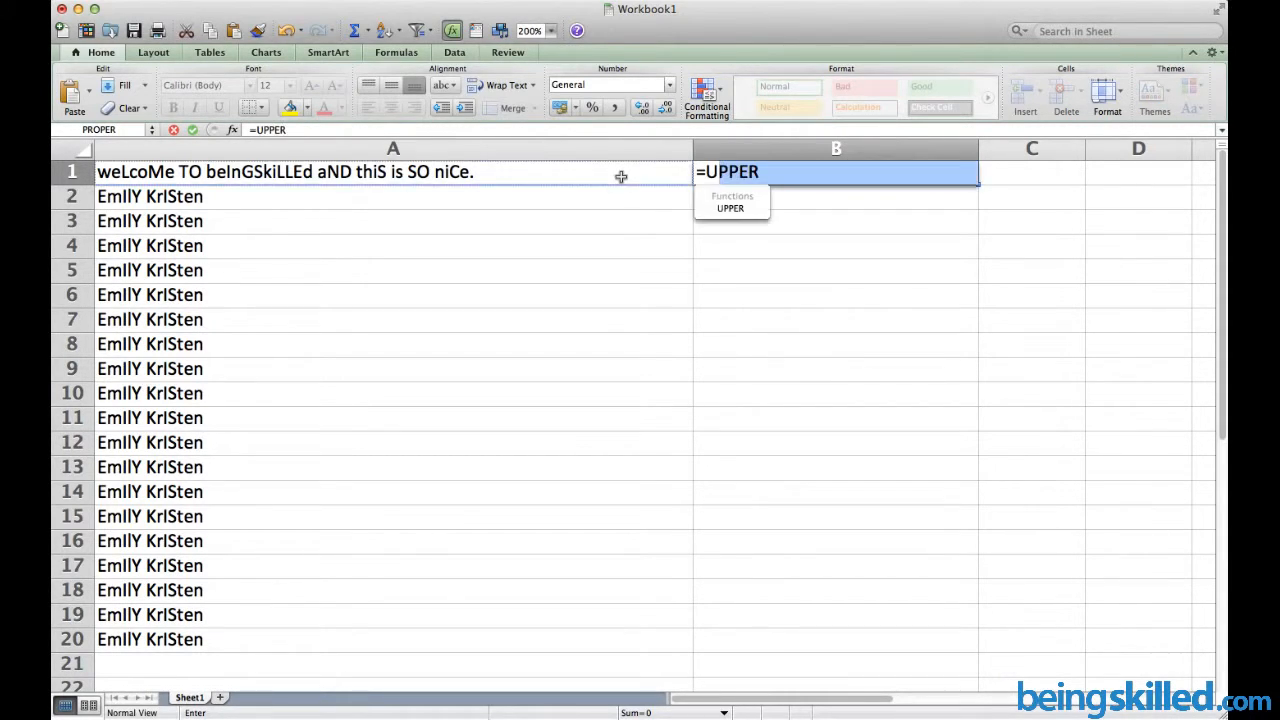
click(457, 131)
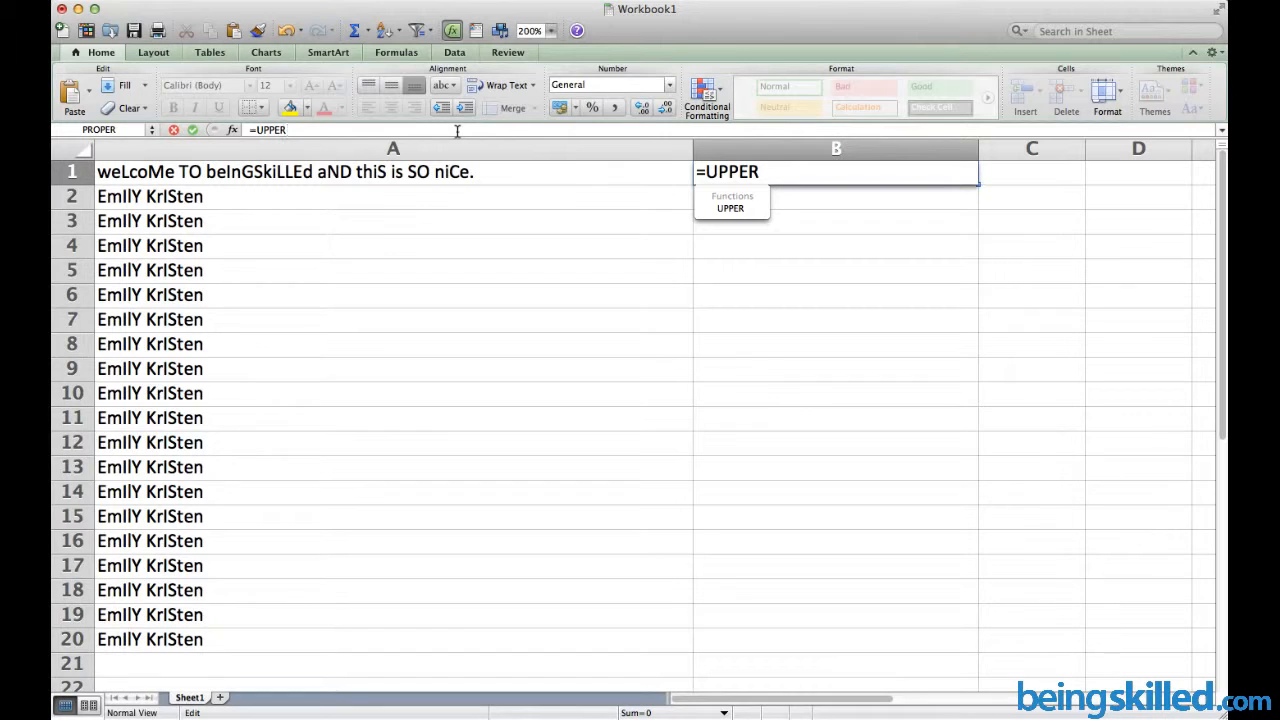
text(()
click(408, 176)
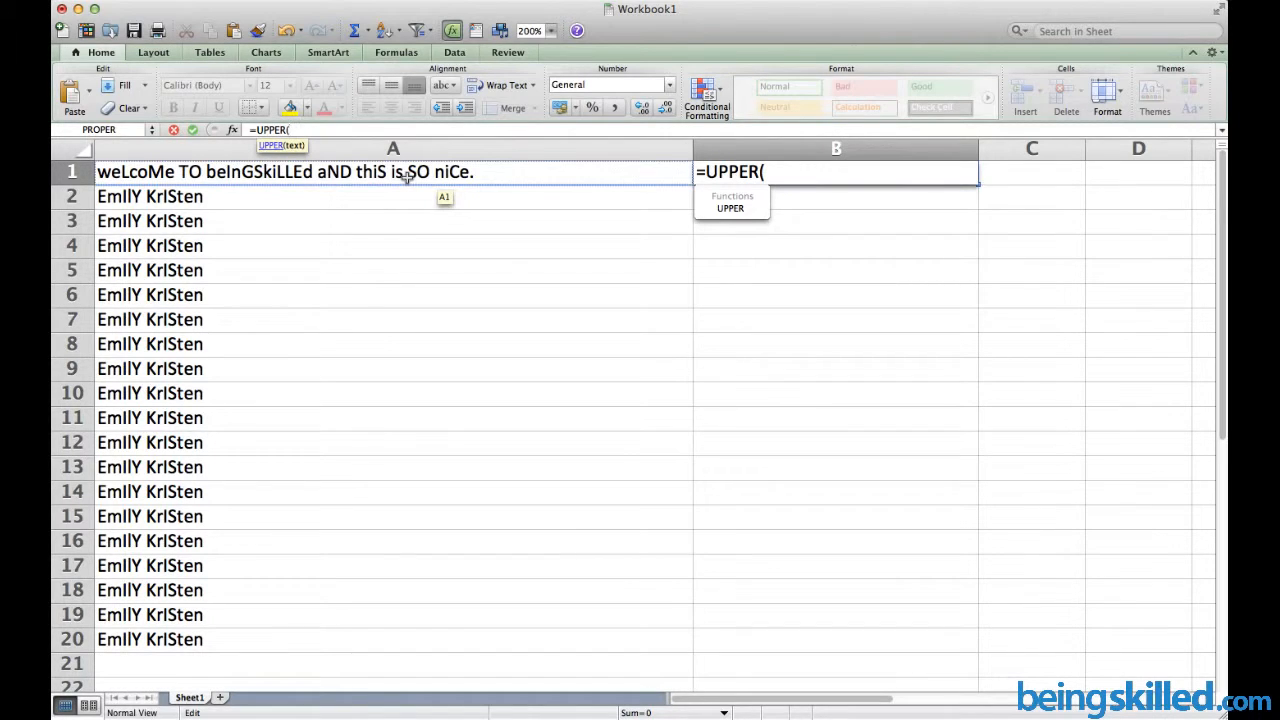
click(407, 177)
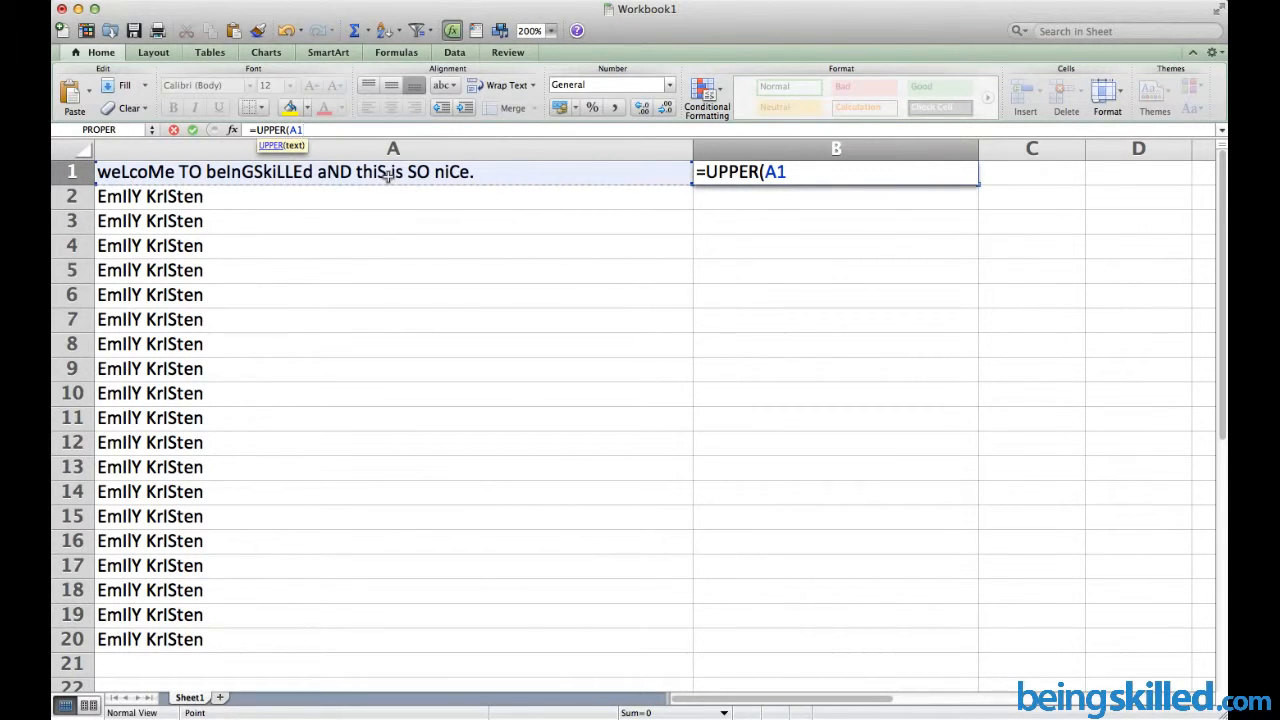
key(Return)
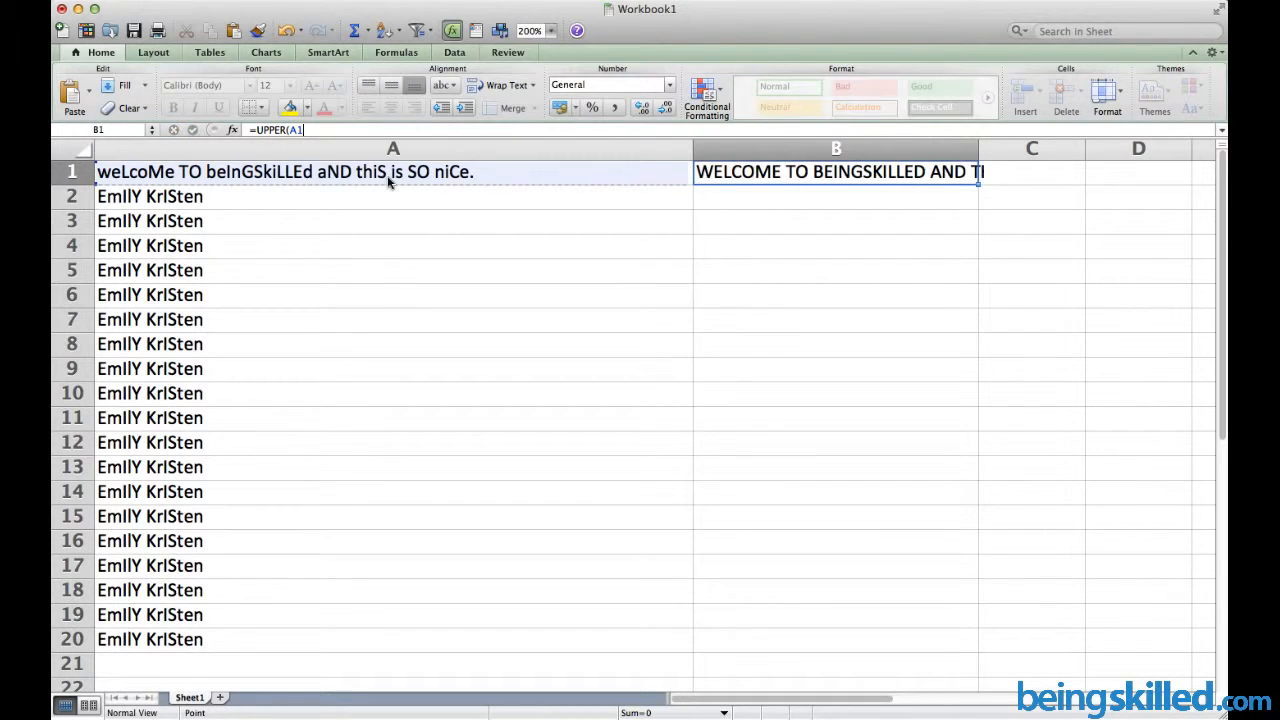
key(Return)
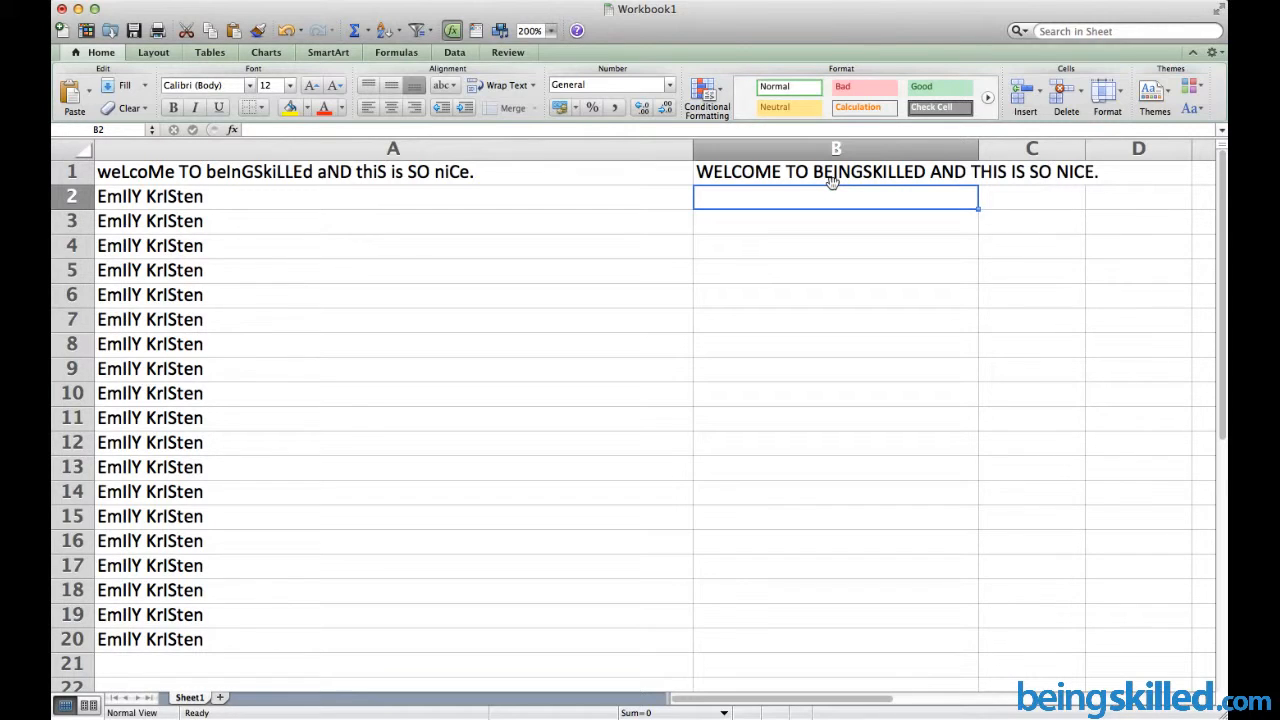
click(831, 181)
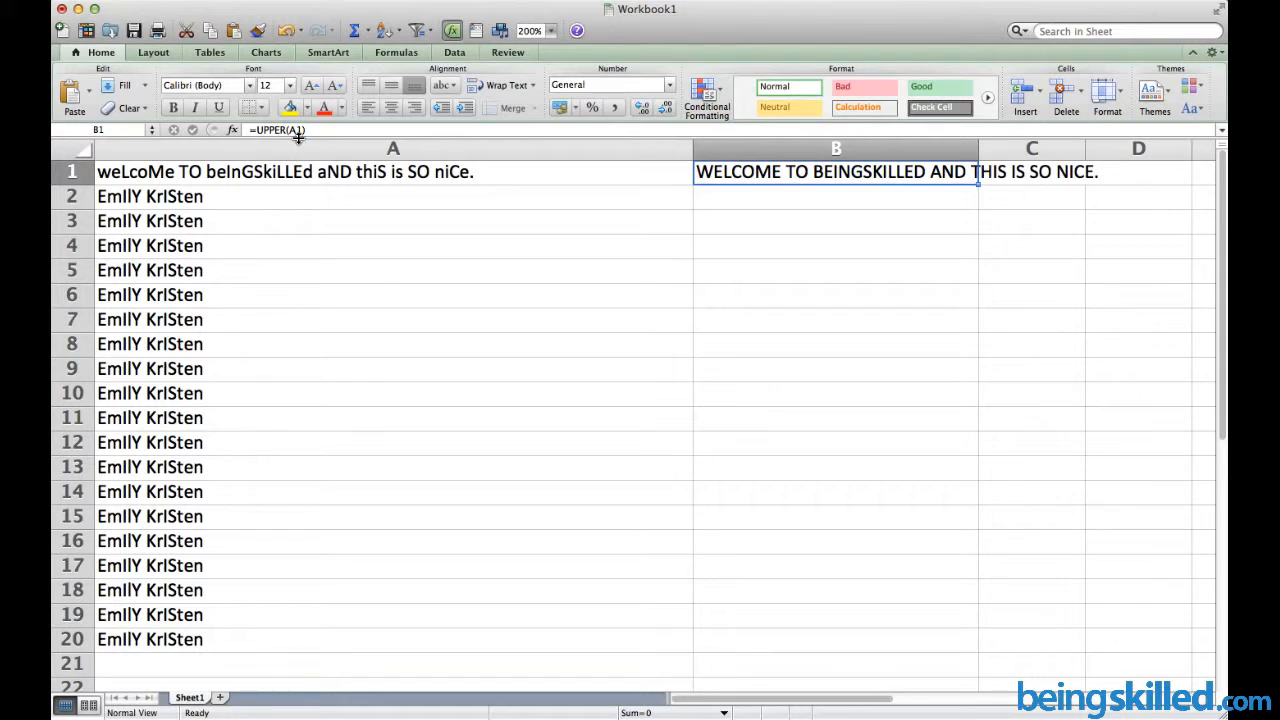
key(Return)
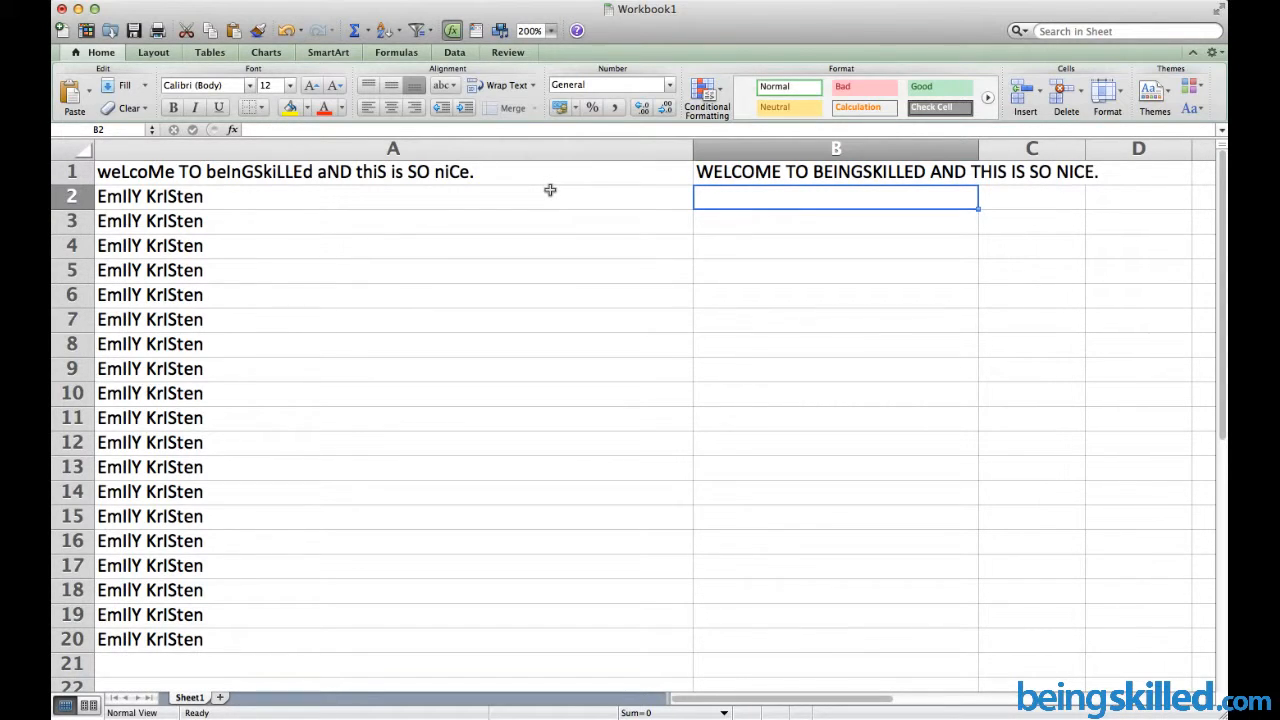
key(Up)
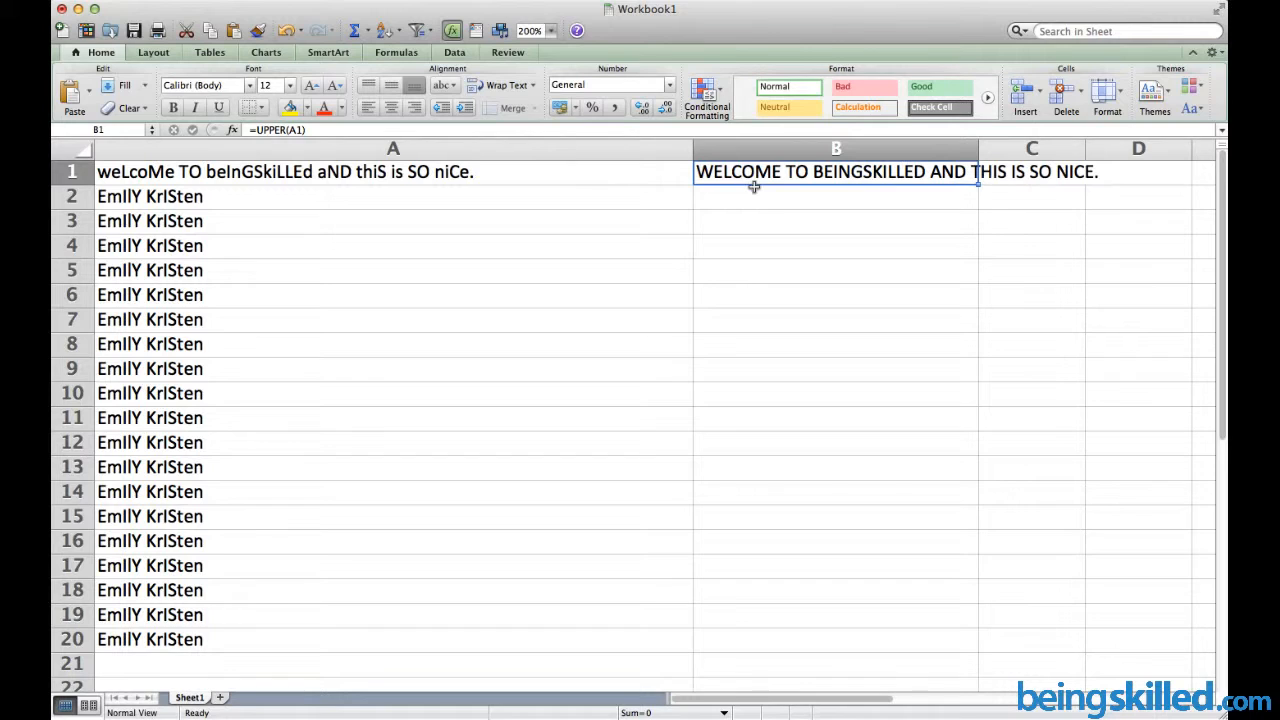
Enter =LOWER(B1) in B2 to show the sentence in lowercase
click(754, 190)
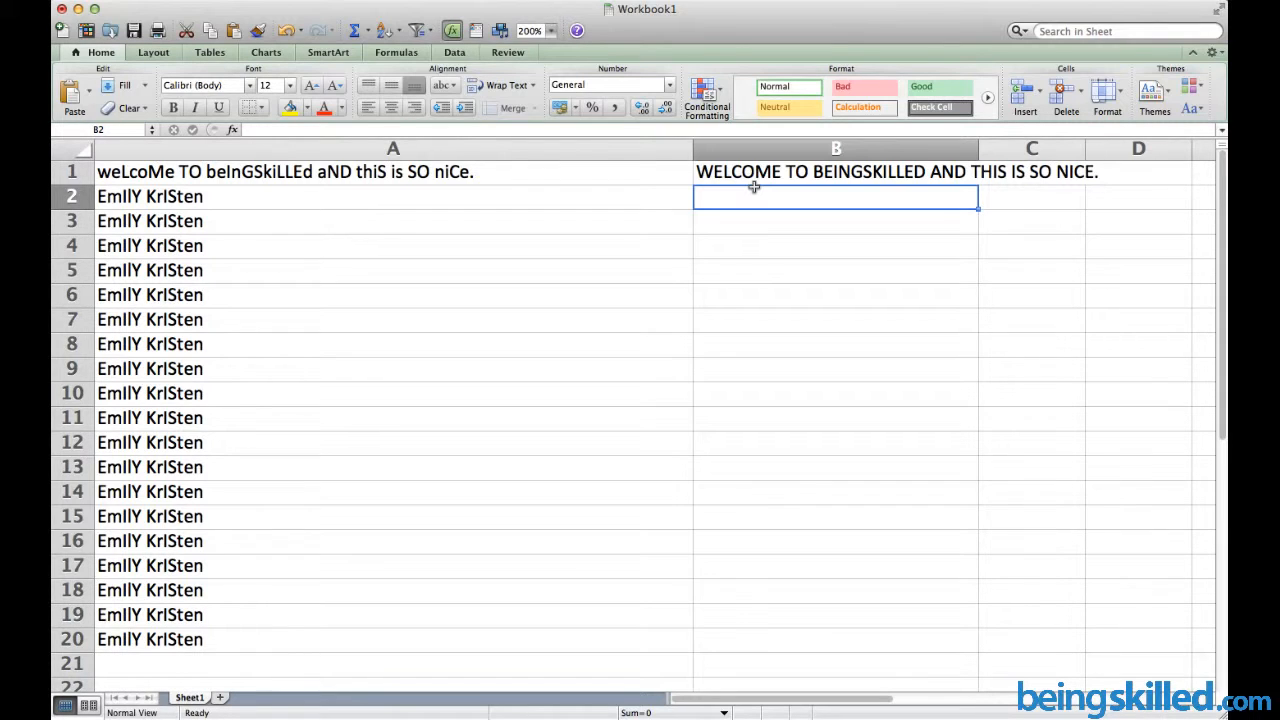
double_click(754, 188)
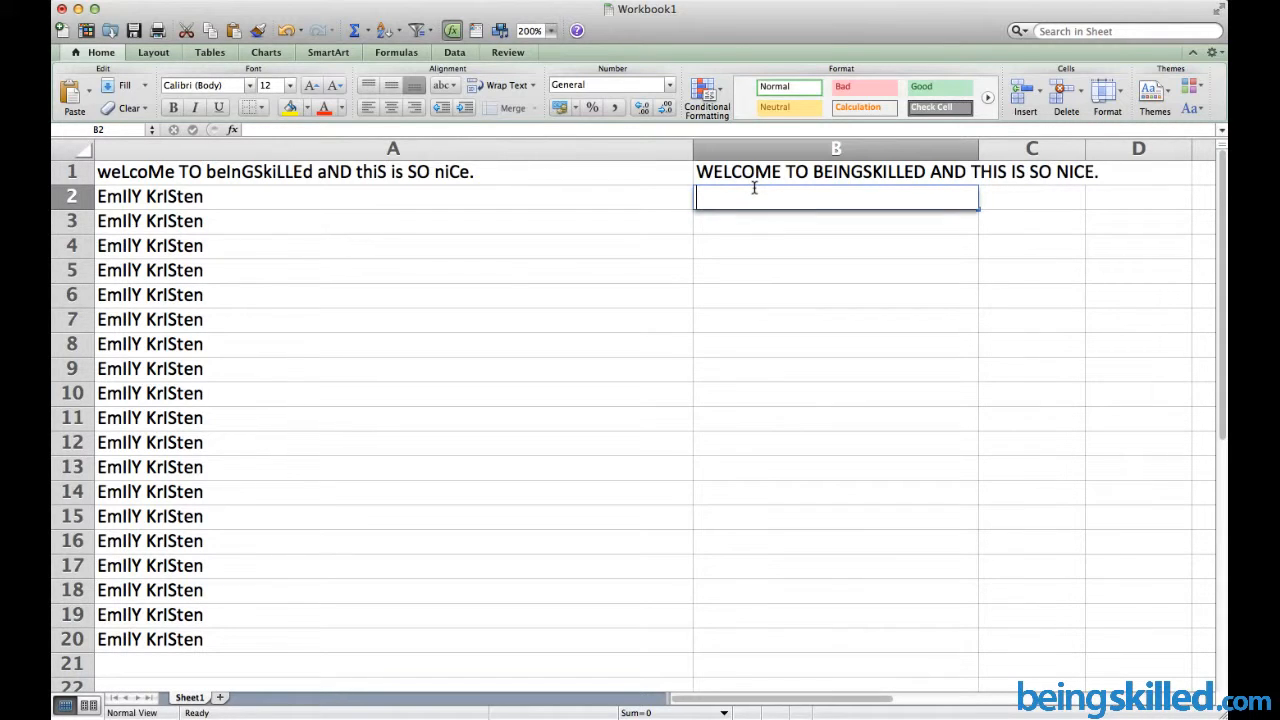
text(=LOWER)
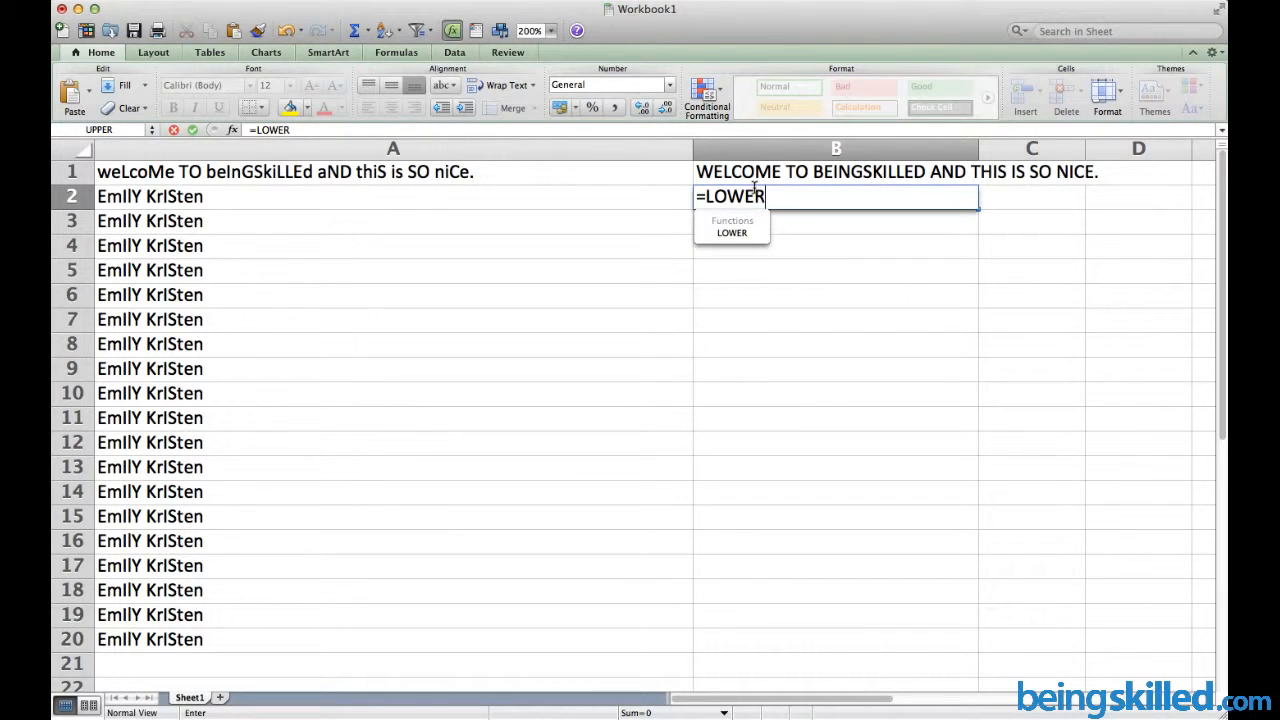
text(()
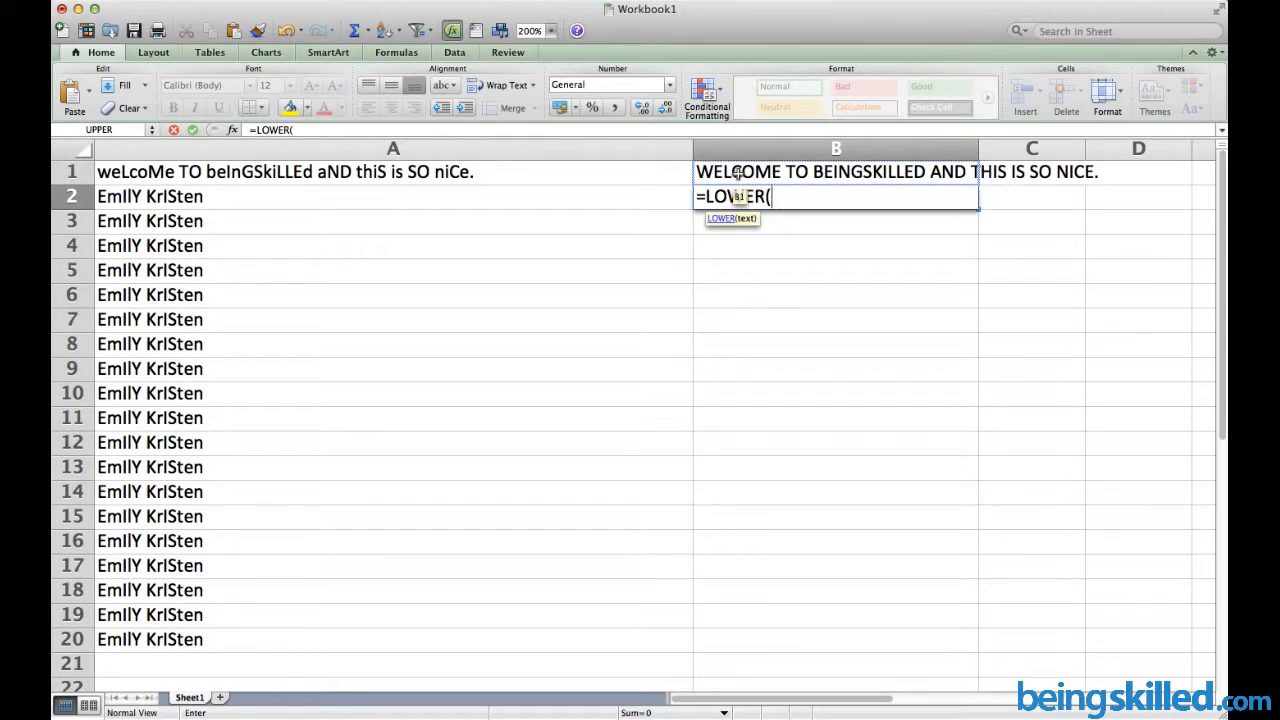
click(738, 173)
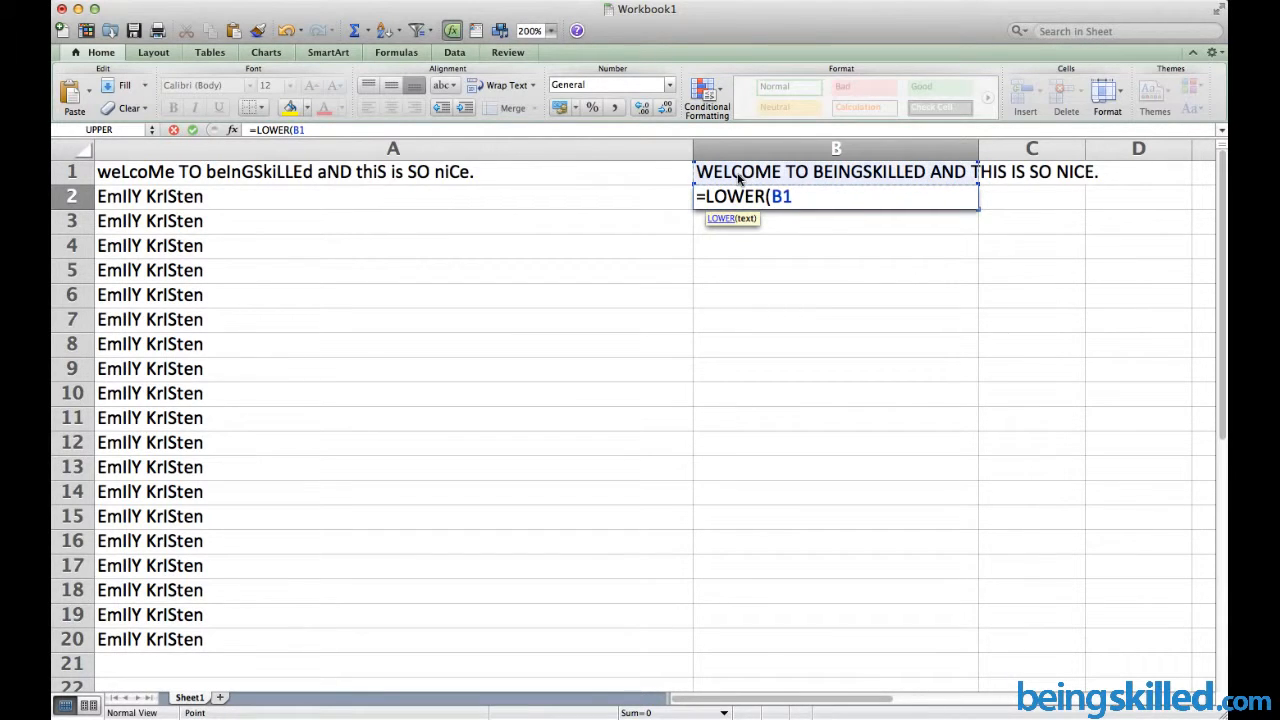
key(Return)
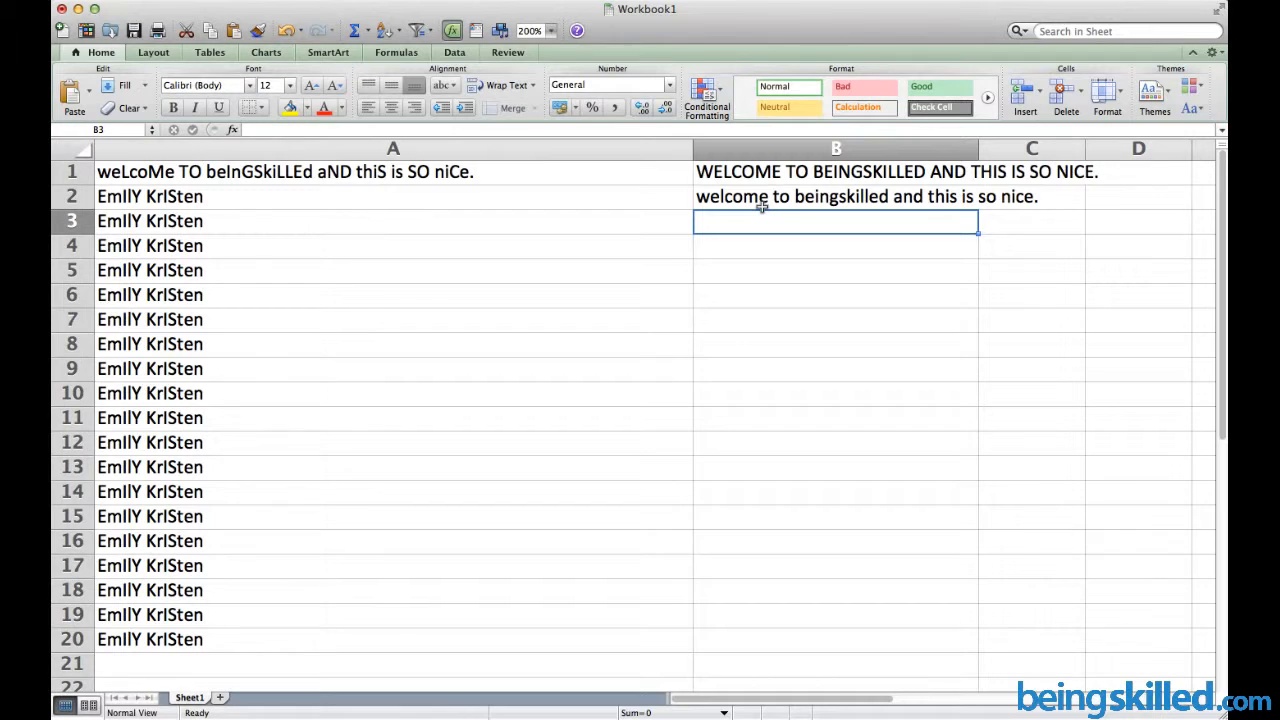
Enter =PROPER(B2) in B3 so the sentence shows each word capitalised
text(=)
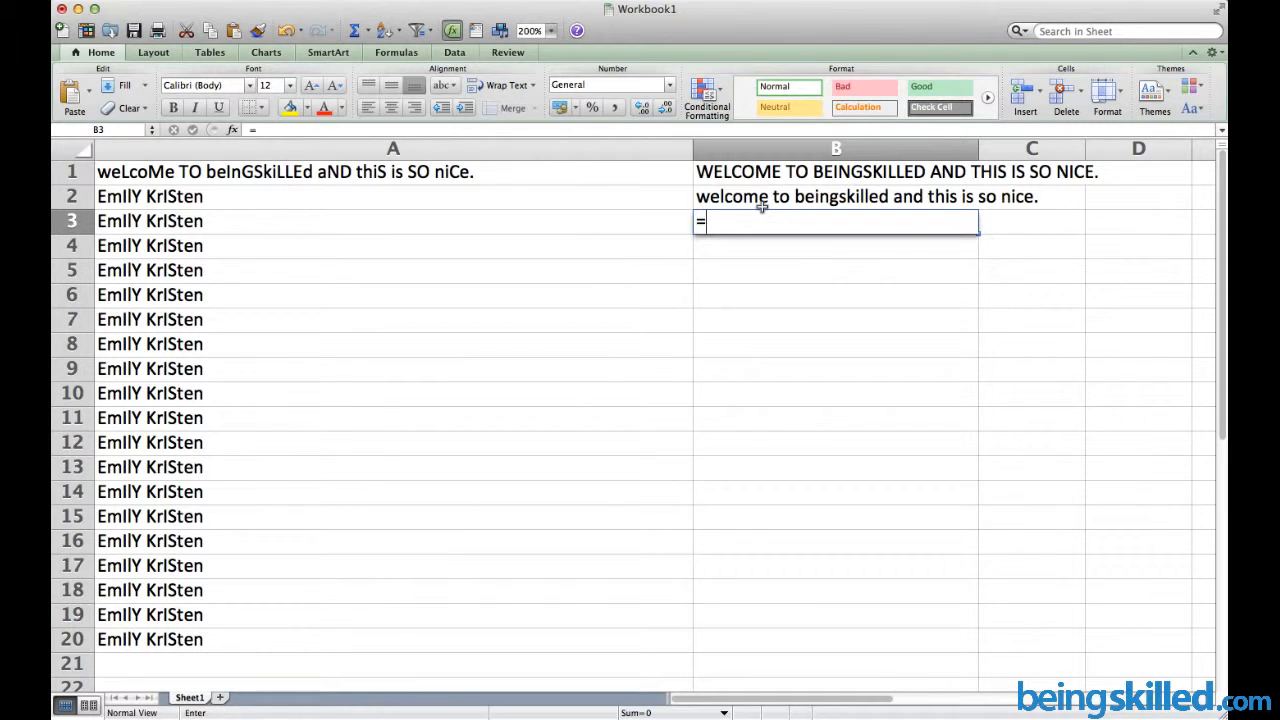
text(P)
key(Right)
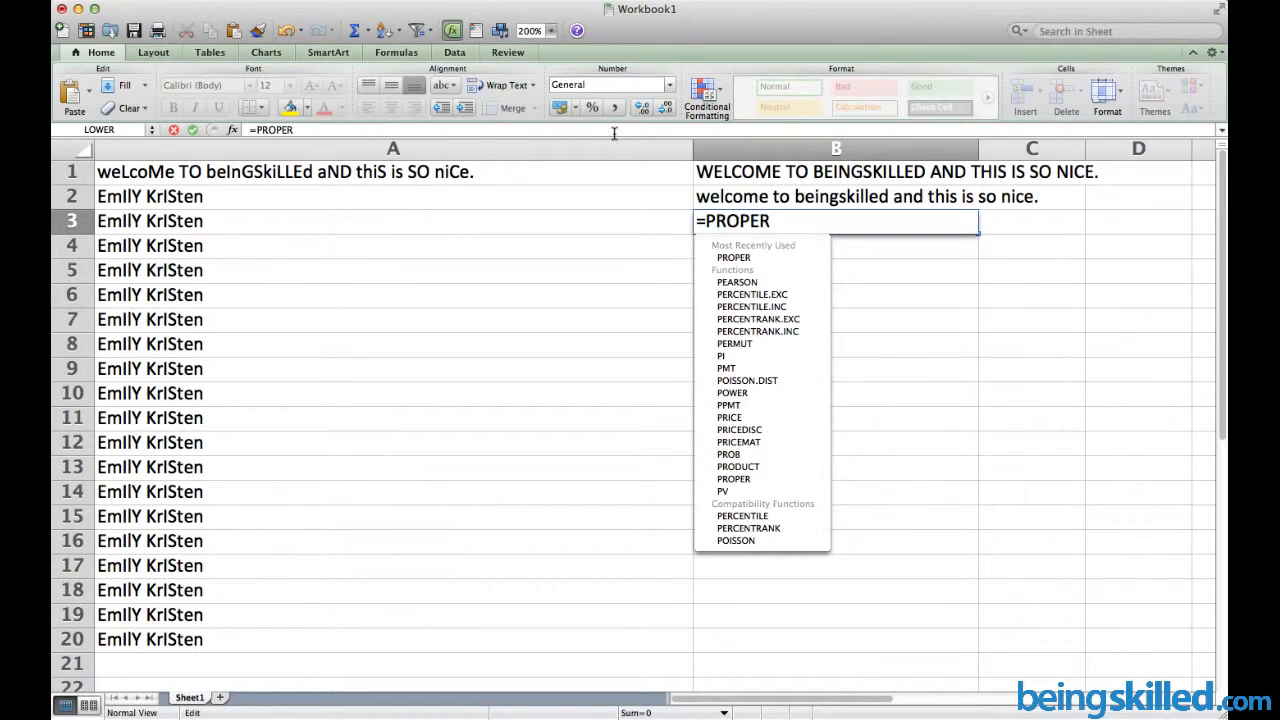
text(()
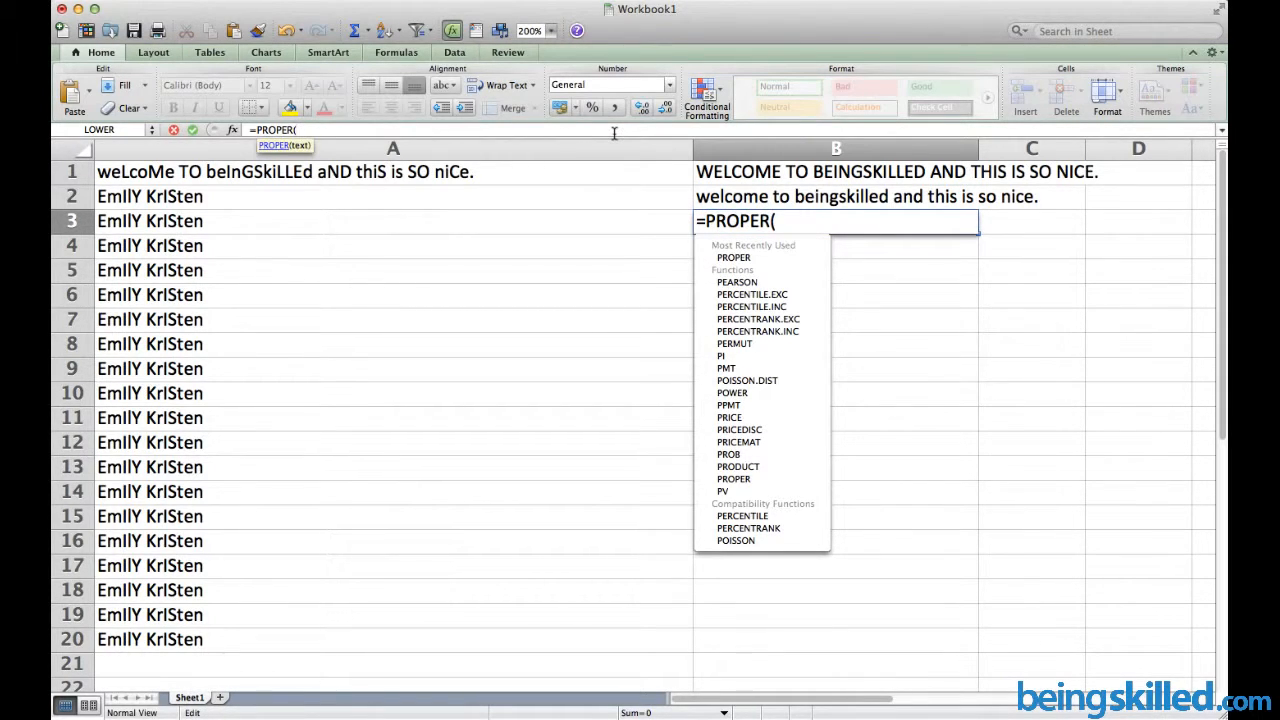
click(836, 193)
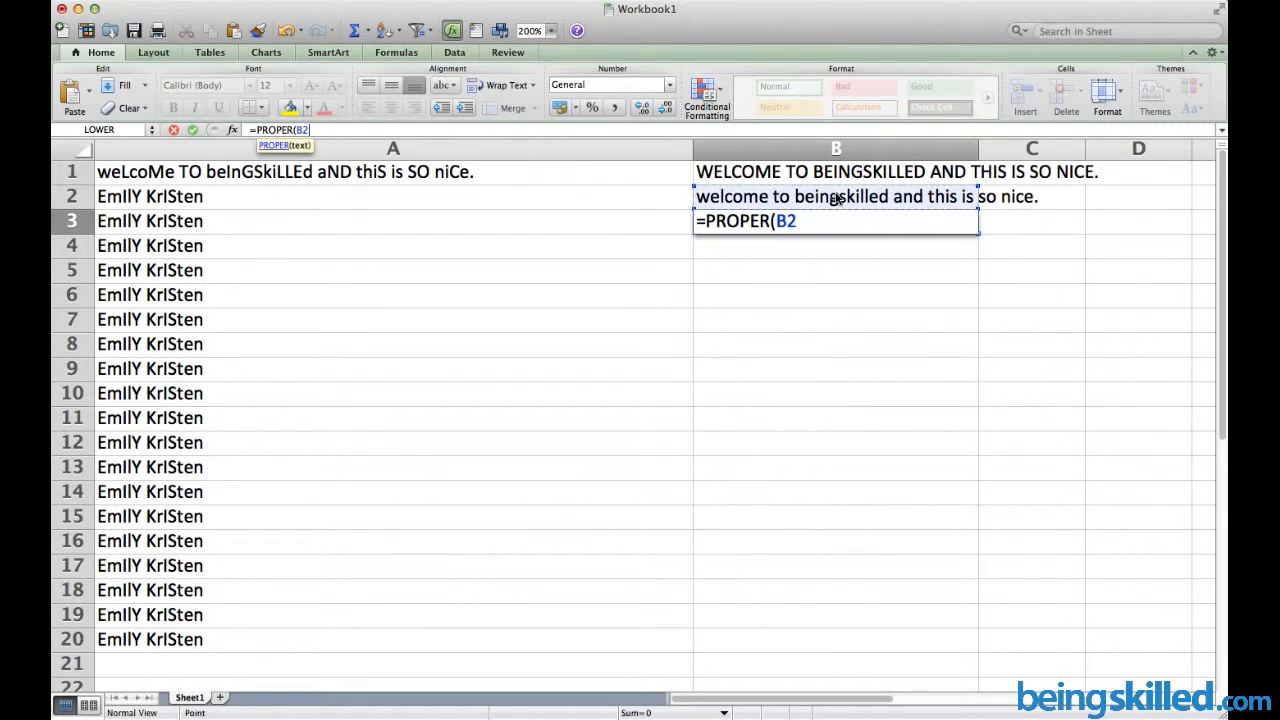
key(Return)
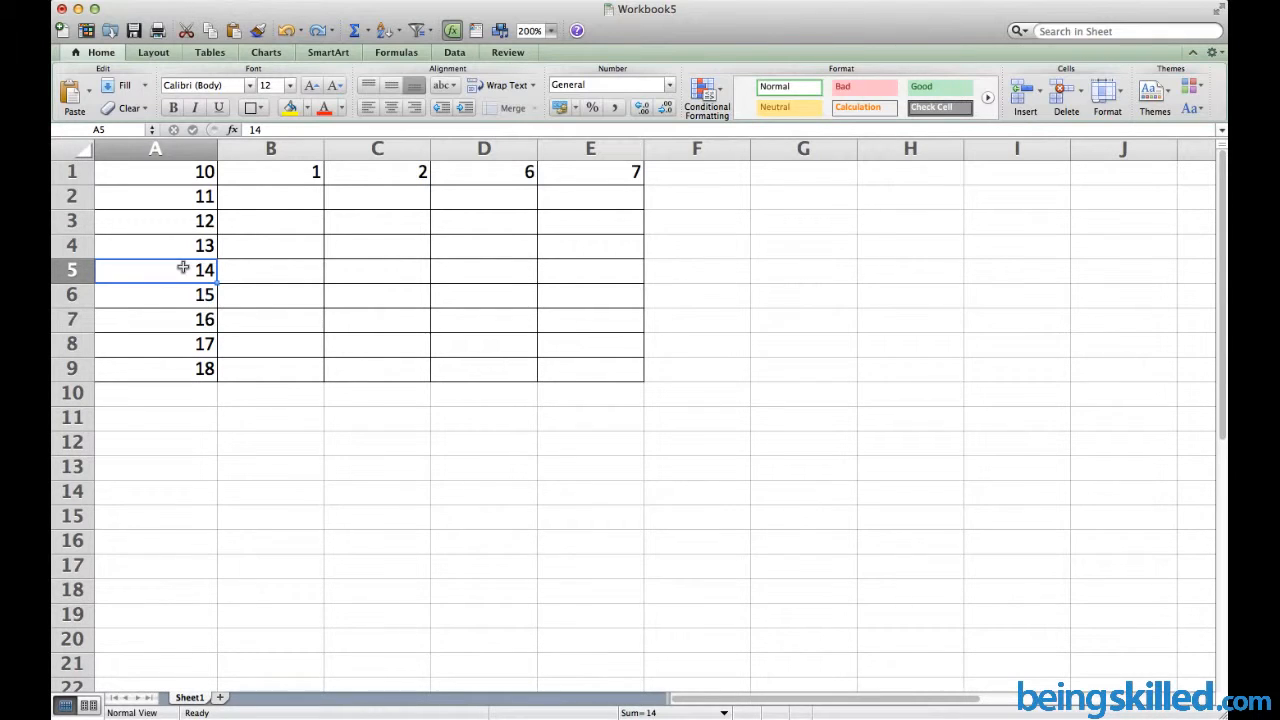
Insert a blank row at row 6, above the 15
click(76, 297)
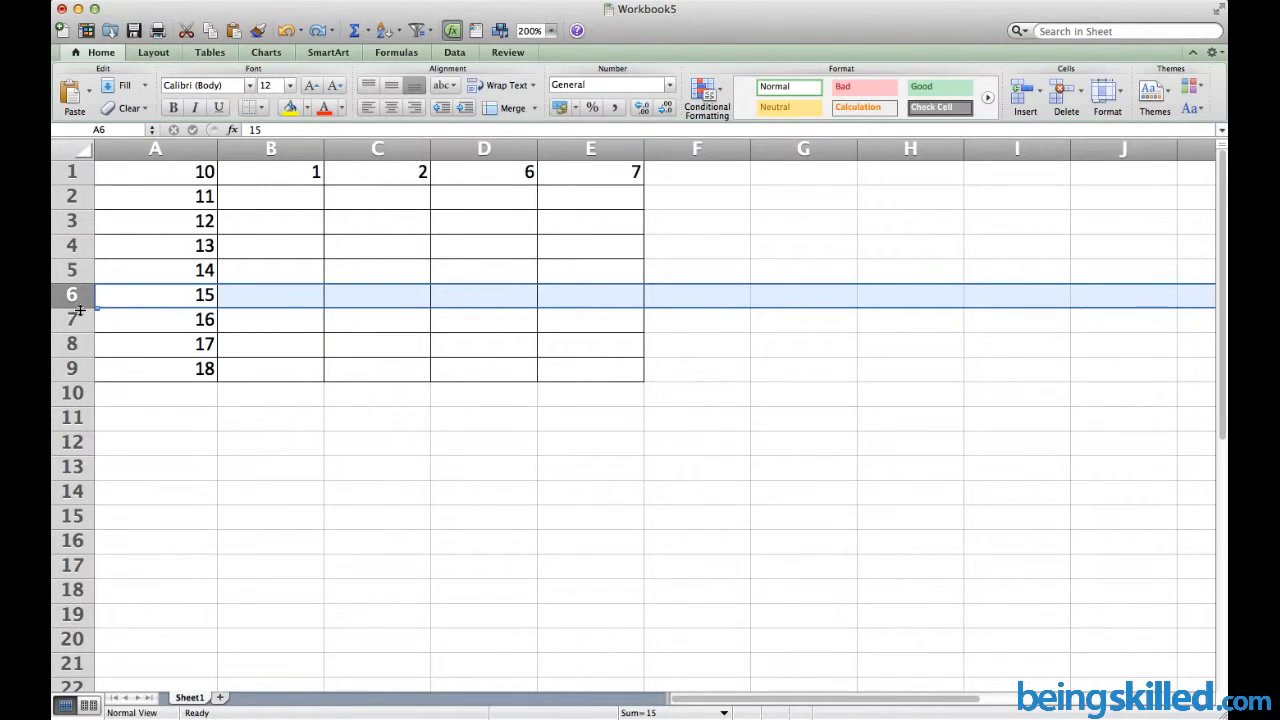
right_click(108, 381)
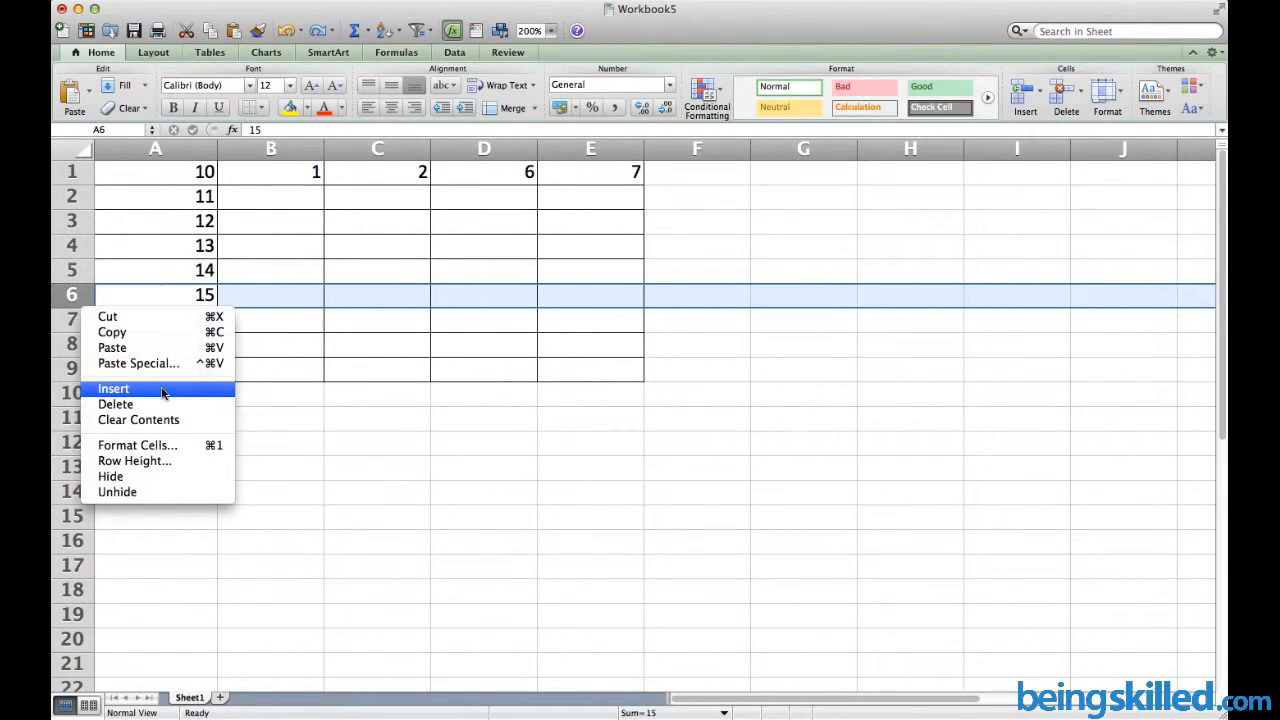
key(Escape)
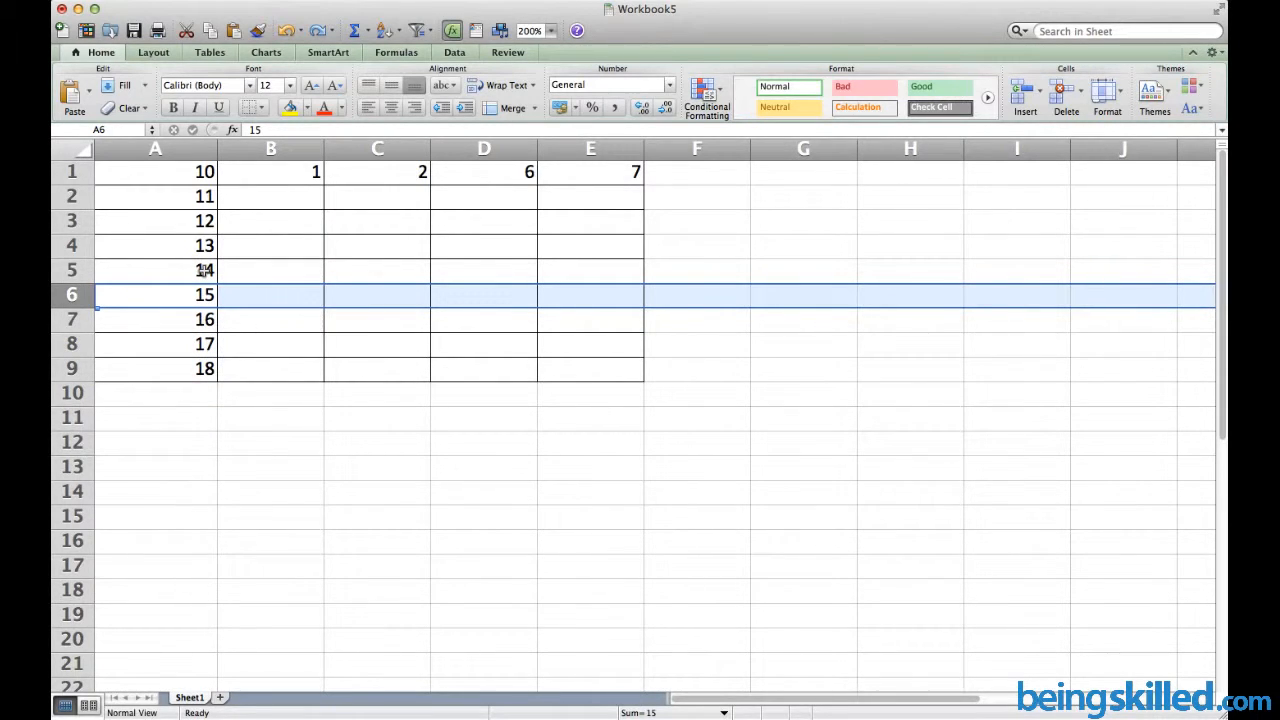
key(ctrl+shift+equal)
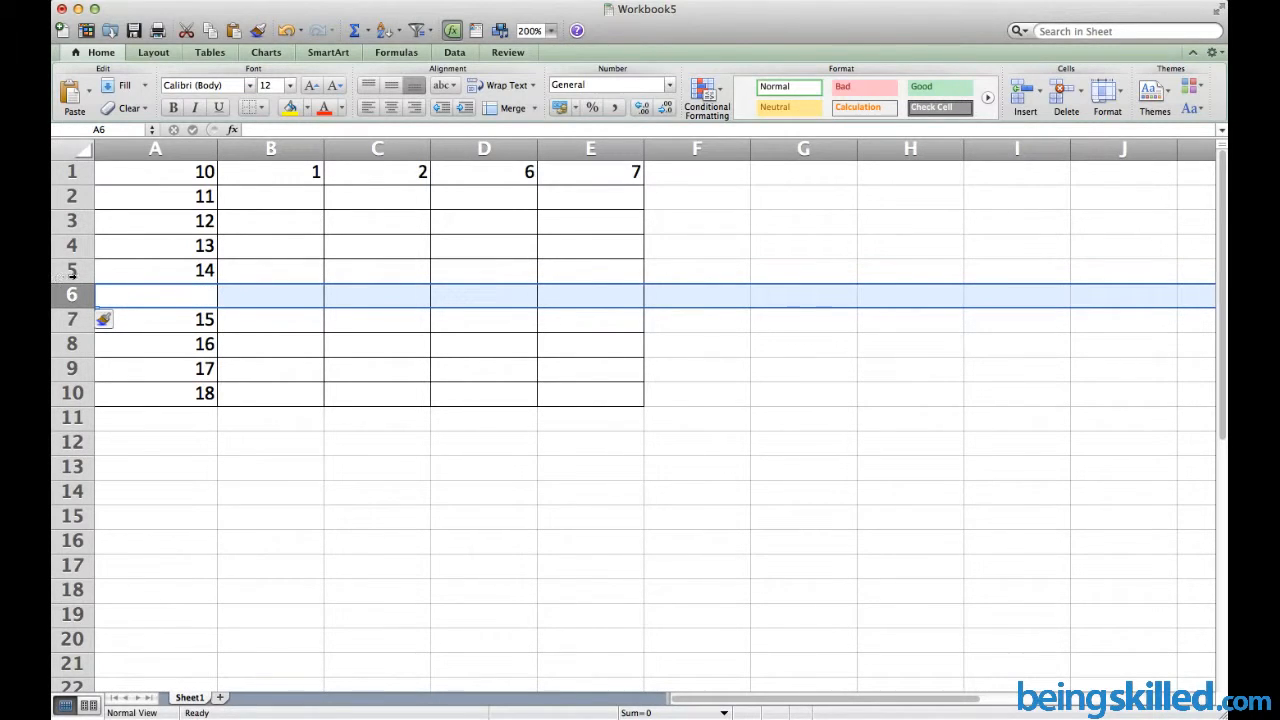
Insert another blank row at row 5, above the 14
click(72, 271)
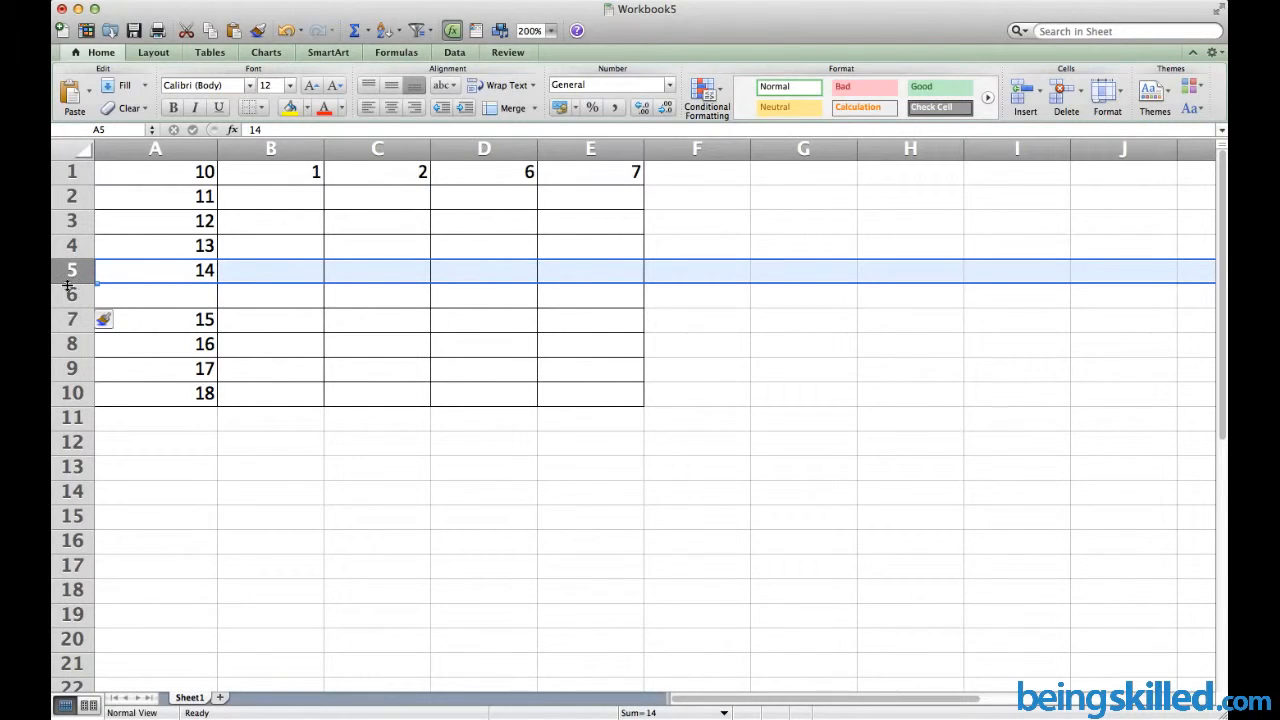
click(67, 287)
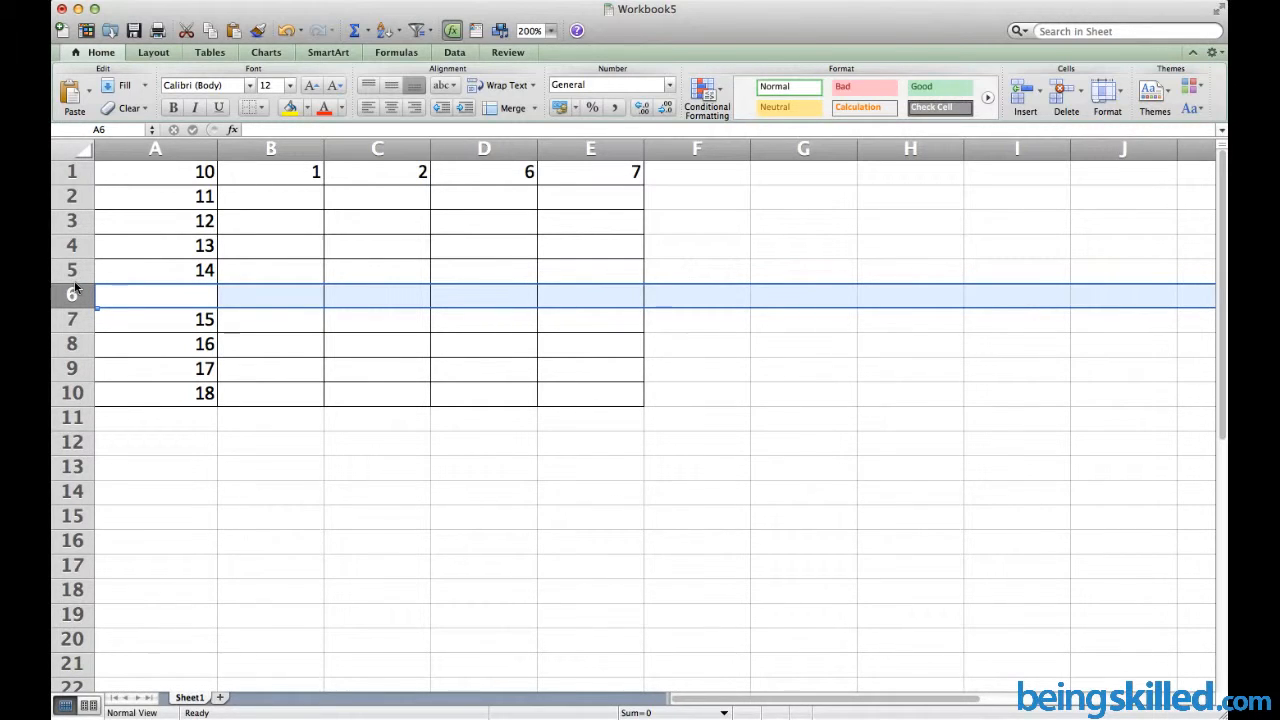
right_click(75, 283)
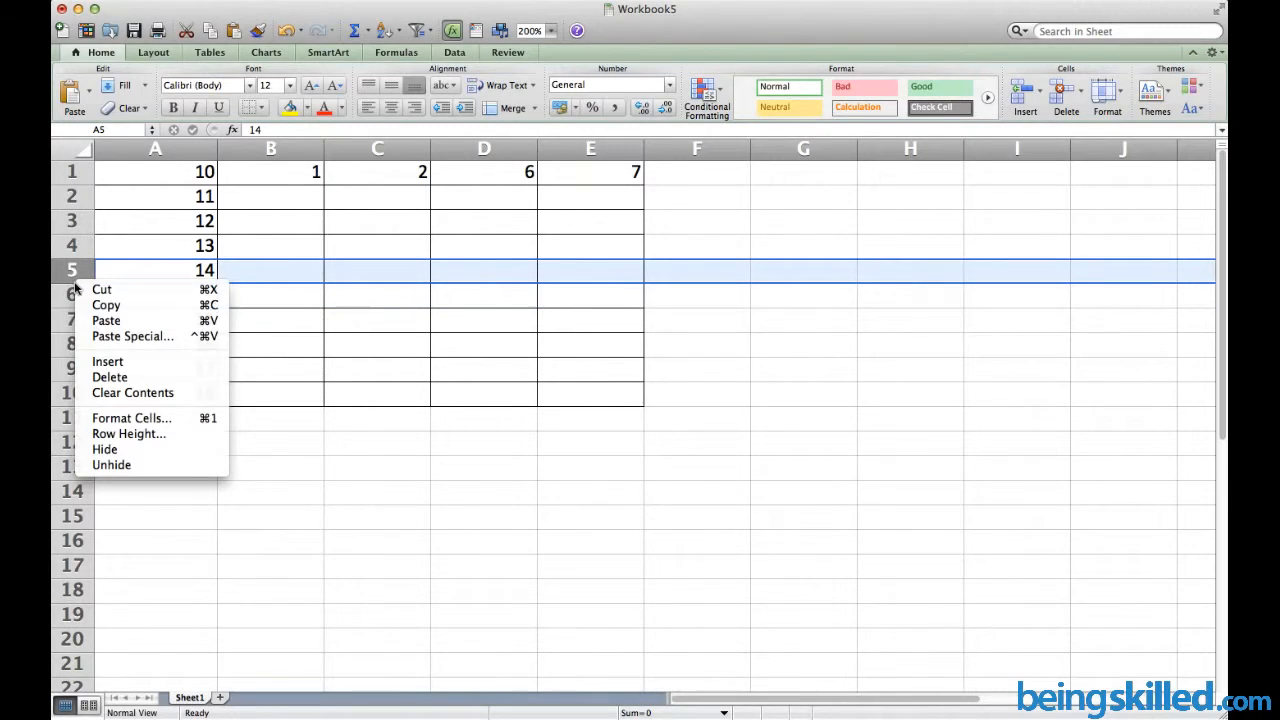
click(121, 364)
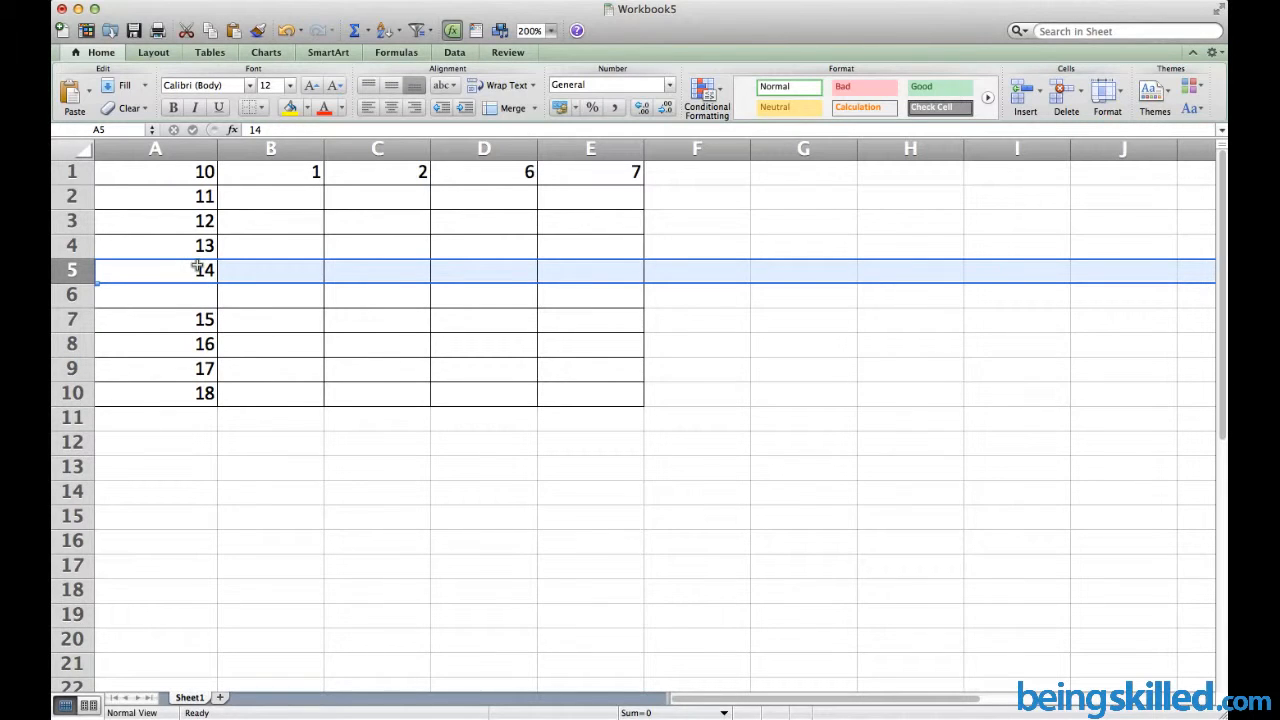
key(ctrl+i)
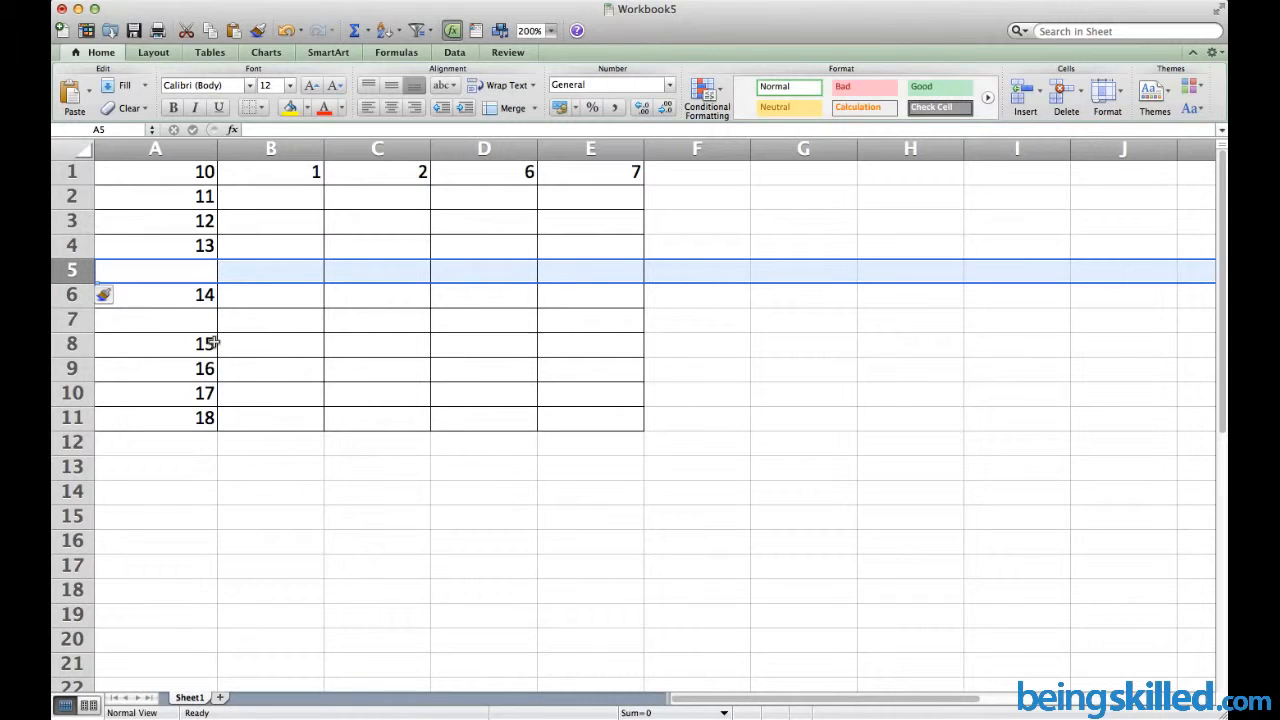
click(404, 273)
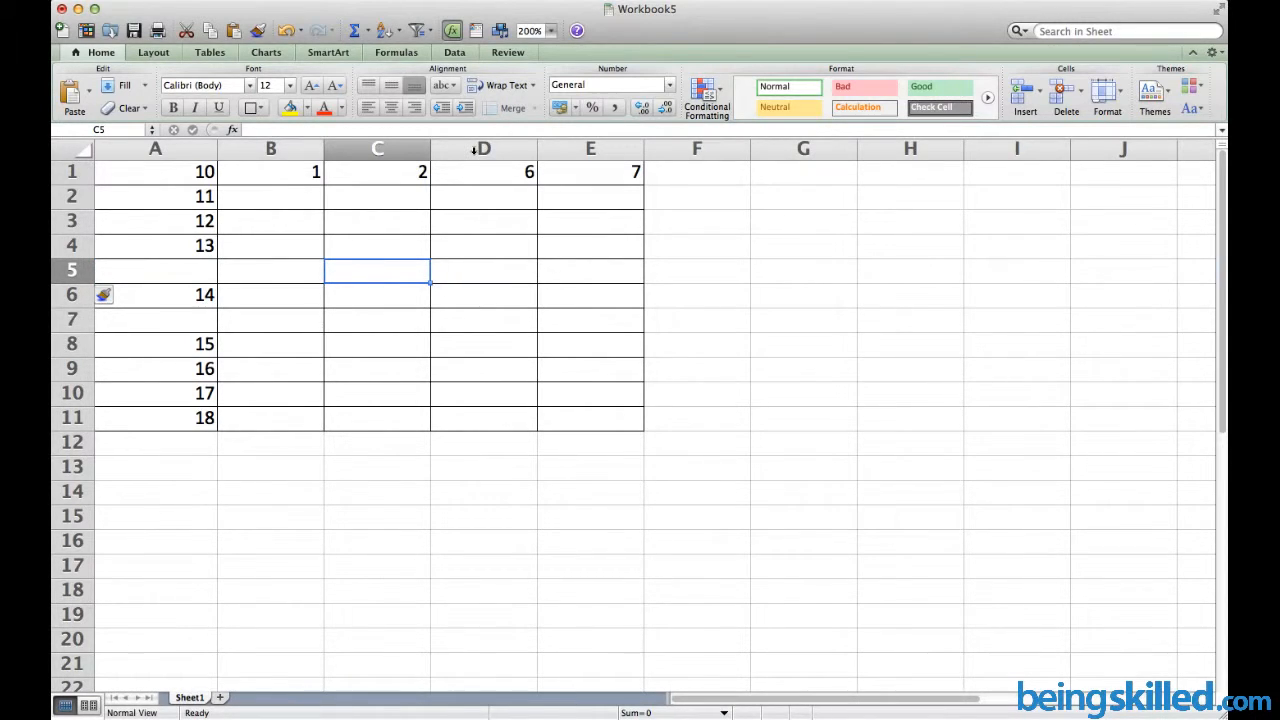
Insert an empty column at D, shifting 6 and 7 into E1 and F1
click(470, 148)
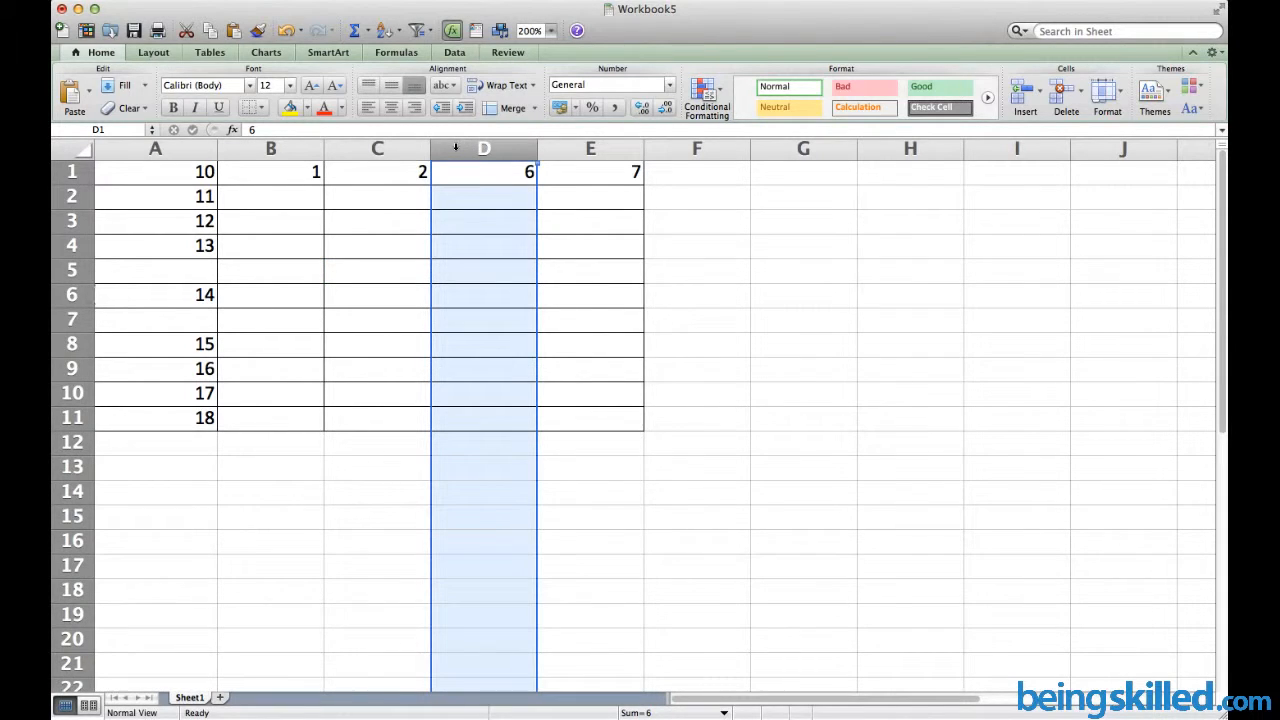
right_click(464, 221)
click(465, 227)
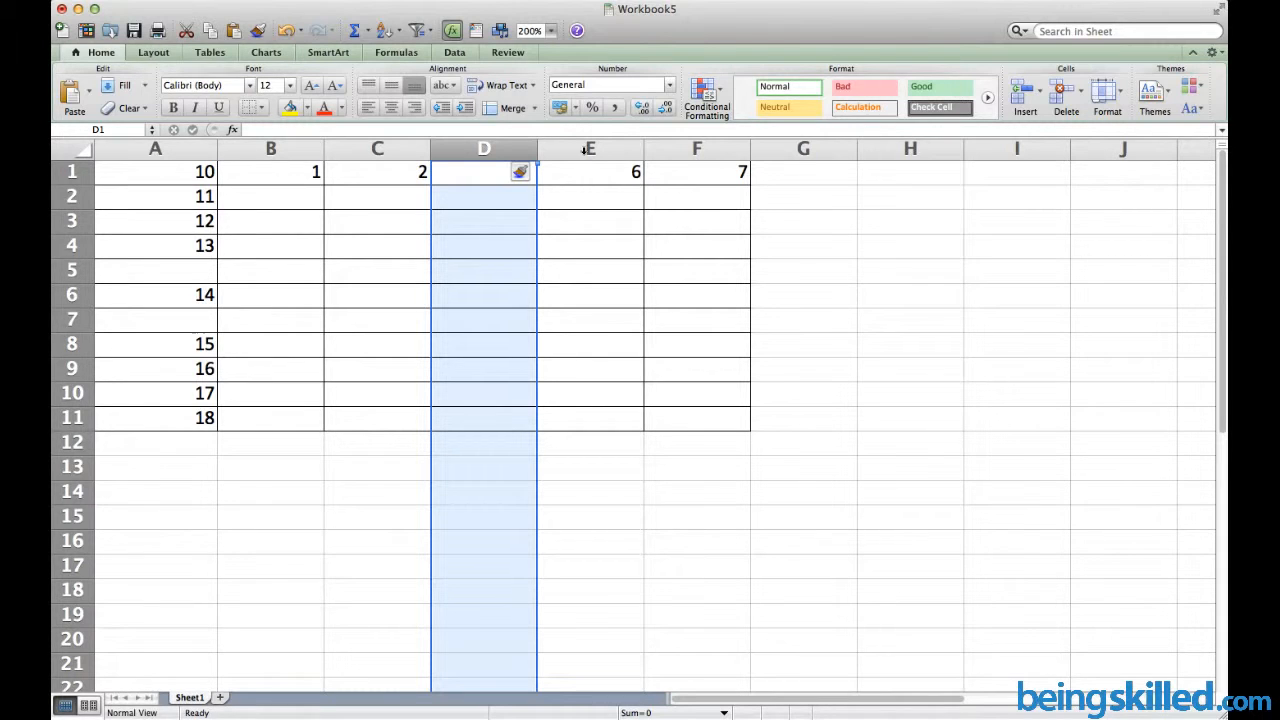
click(403, 173)
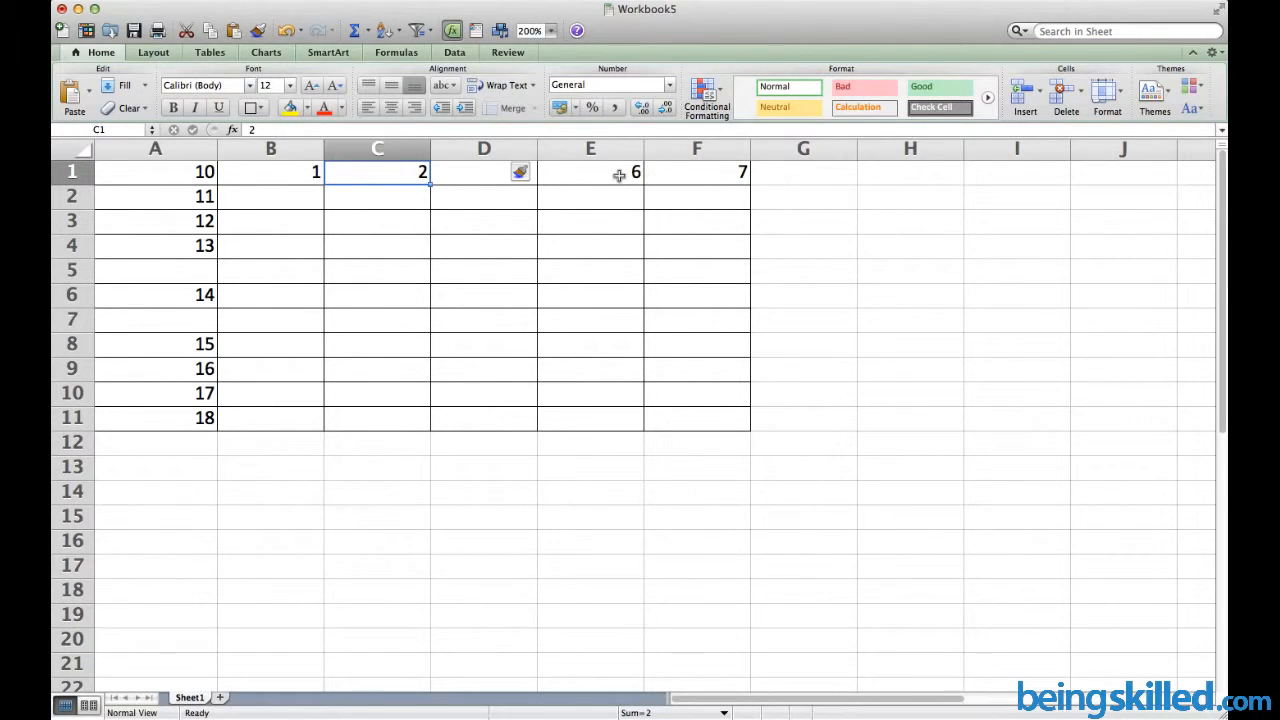
right_click(694, 151)
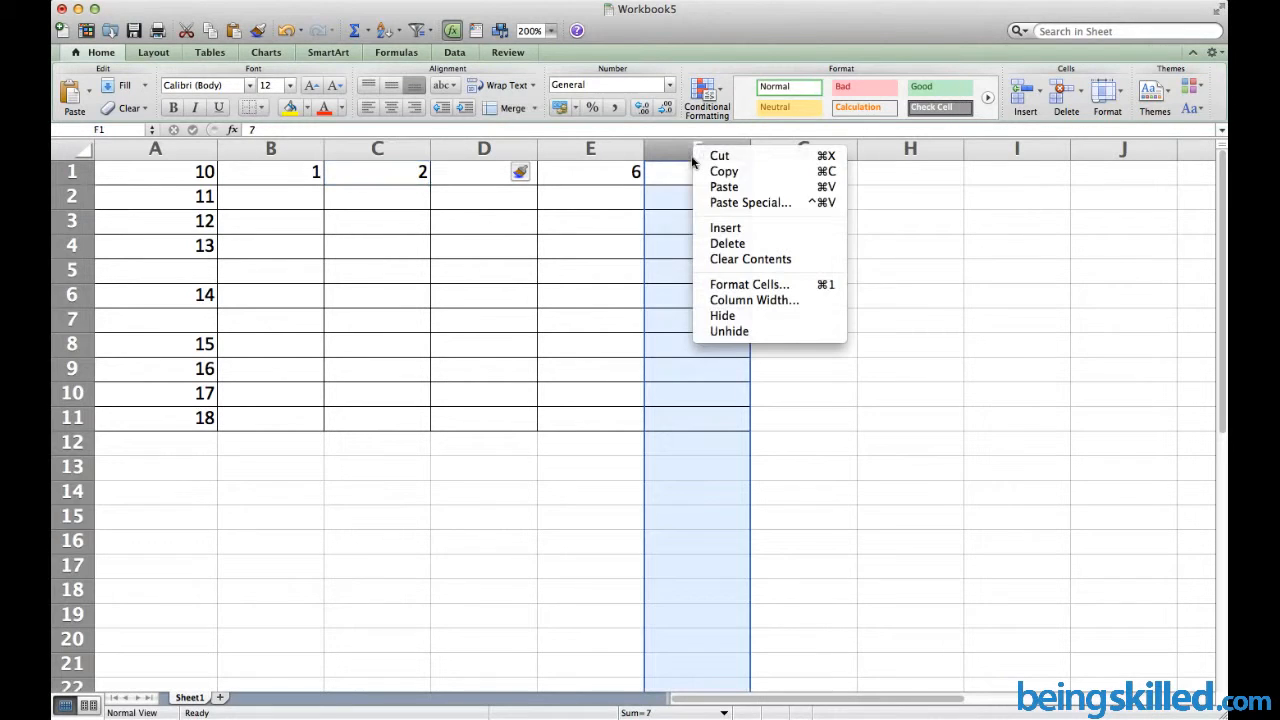
click(766, 233)
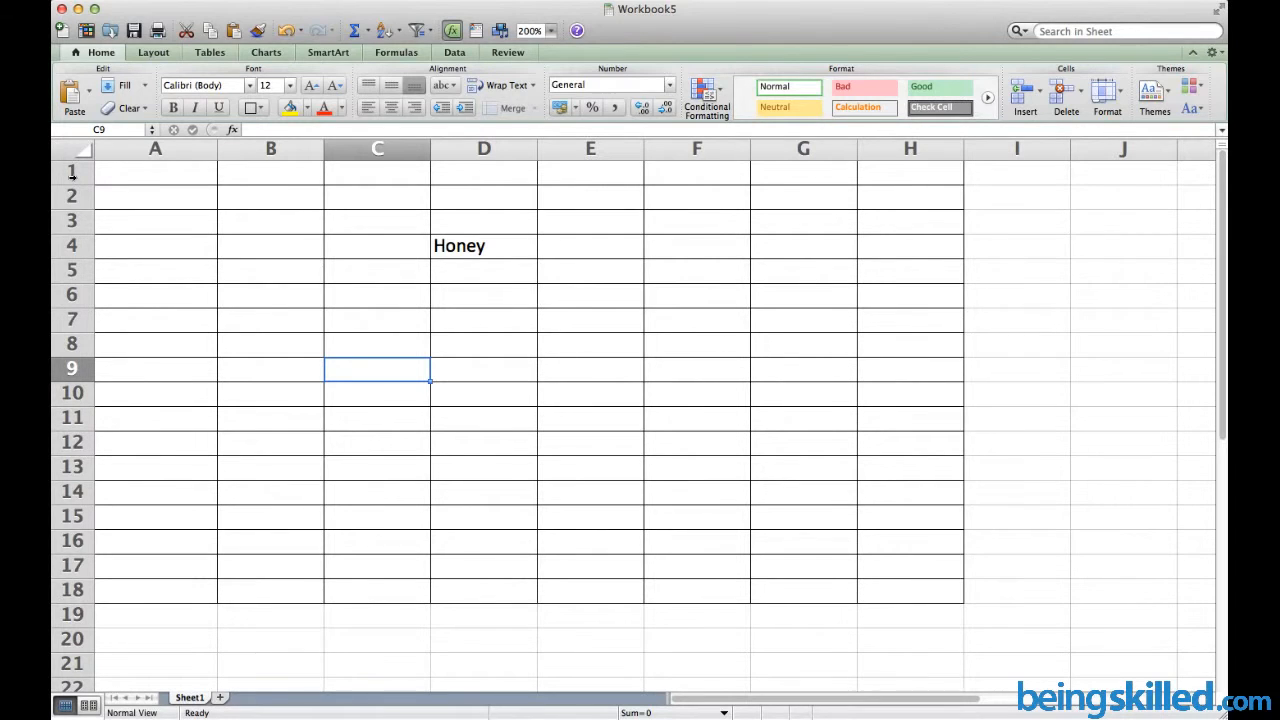
Delete rows 1 through 9, removing Honey, and return to A1
click(70, 172)
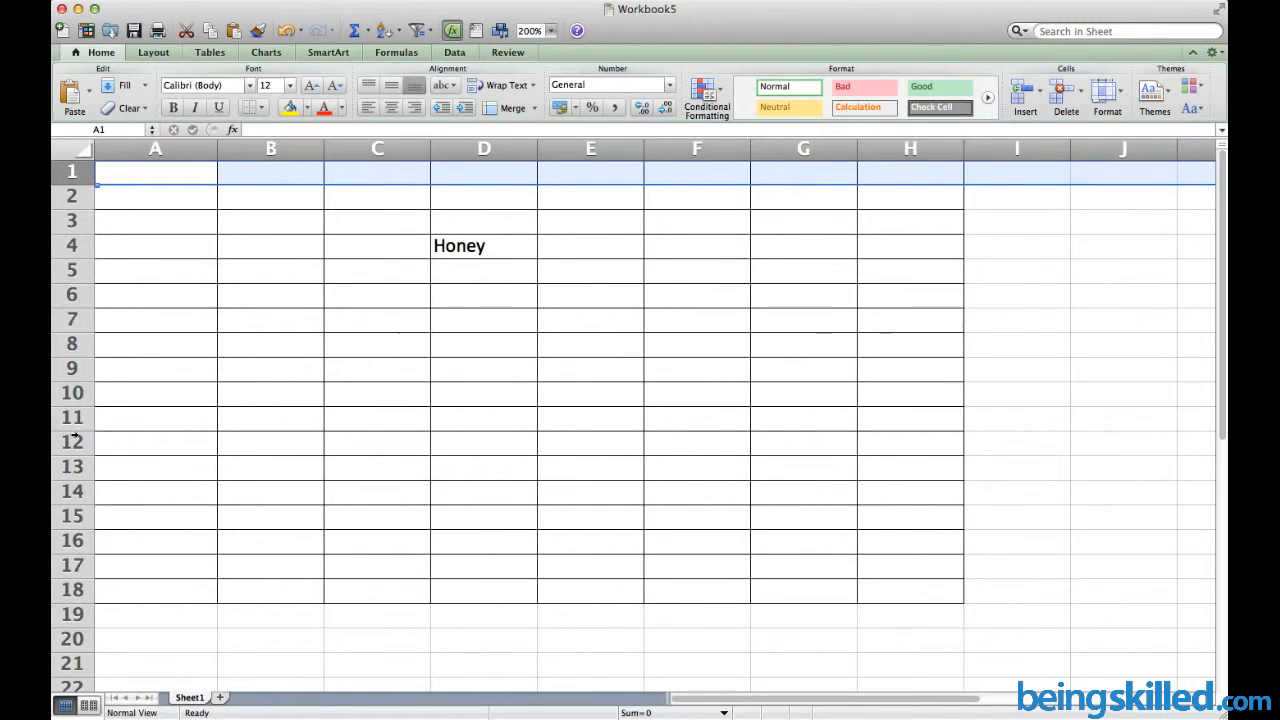
shift+click(71, 368)
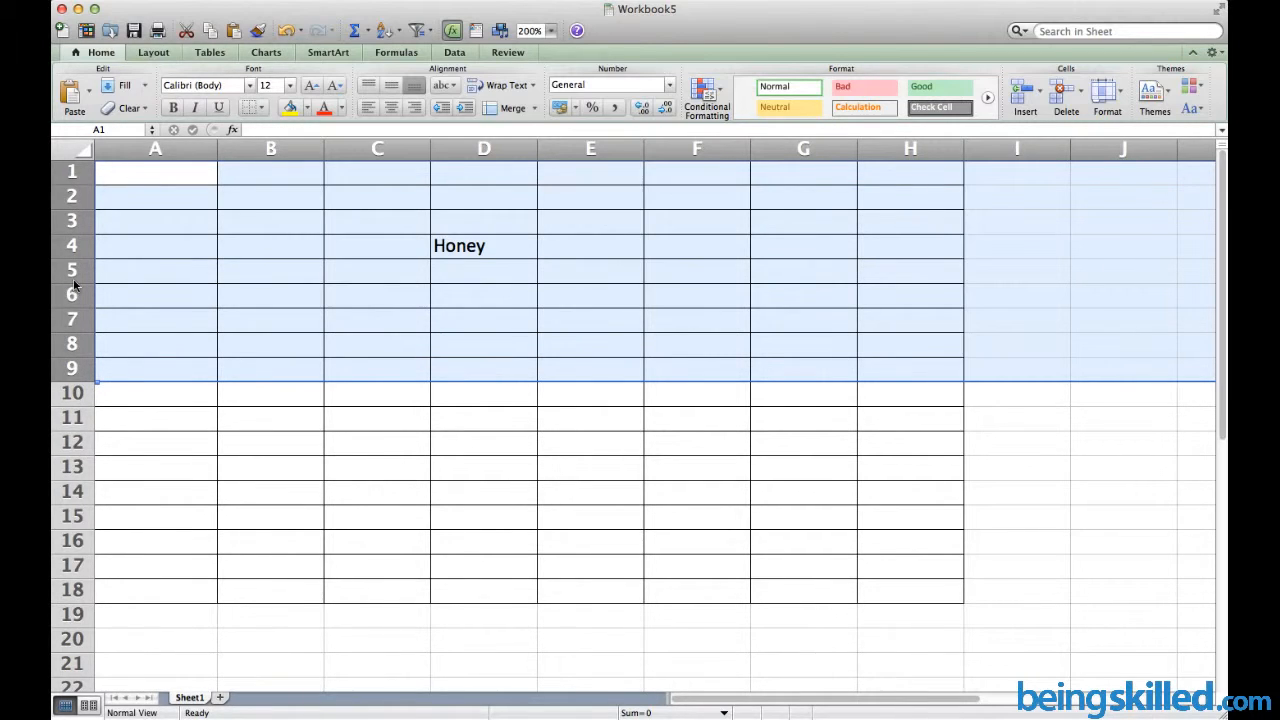
right_click(73, 287)
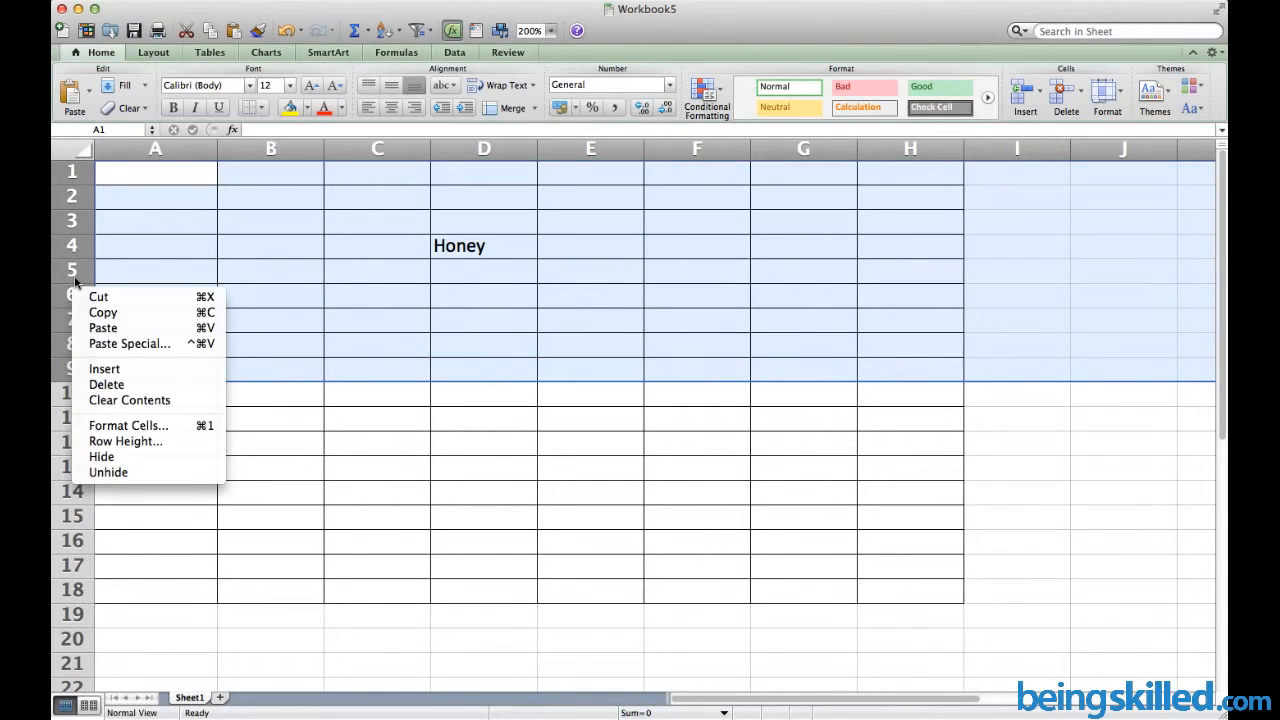
click(106, 385)
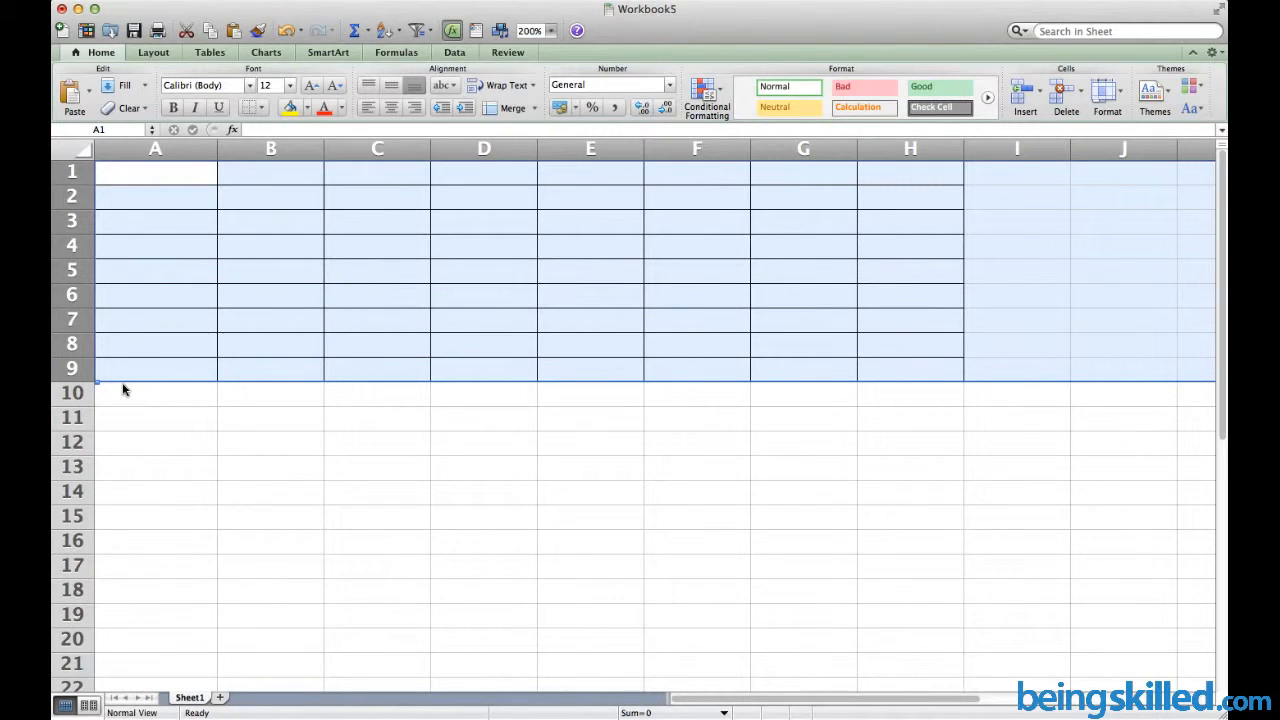
key(Up)
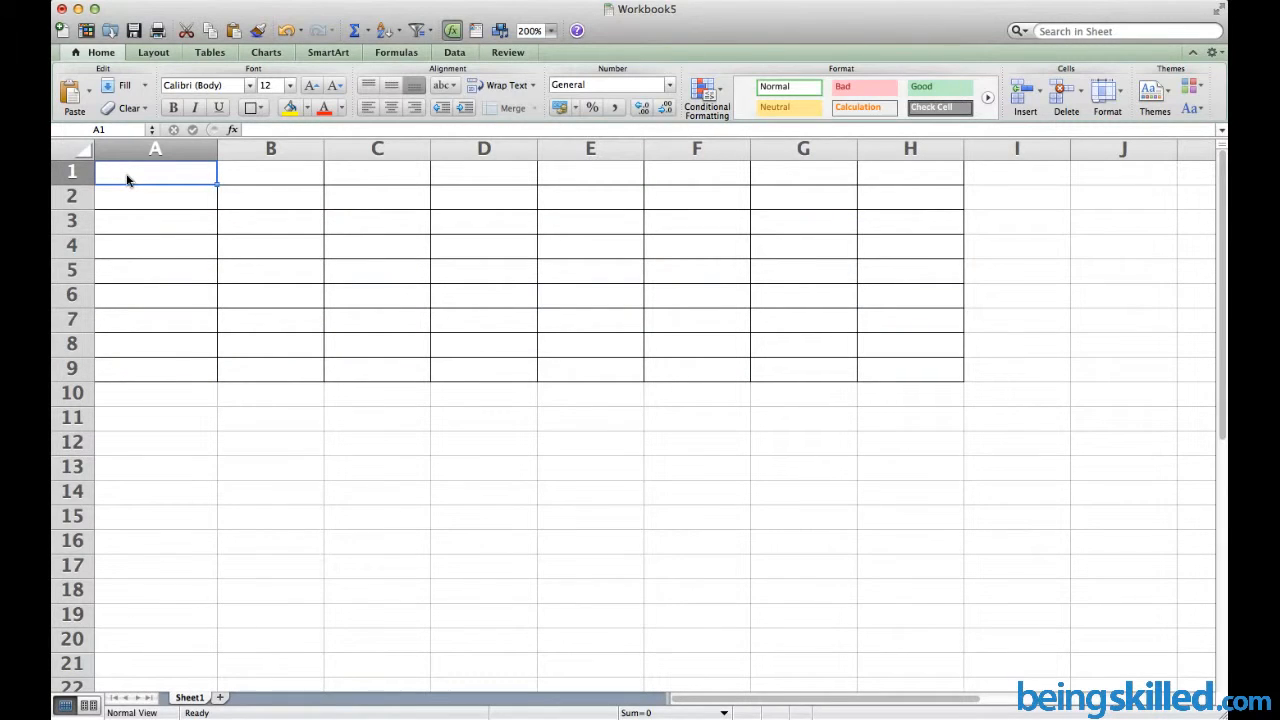
Enter 2, 3 and 4 down column A and fill the series down to 18
text(2)
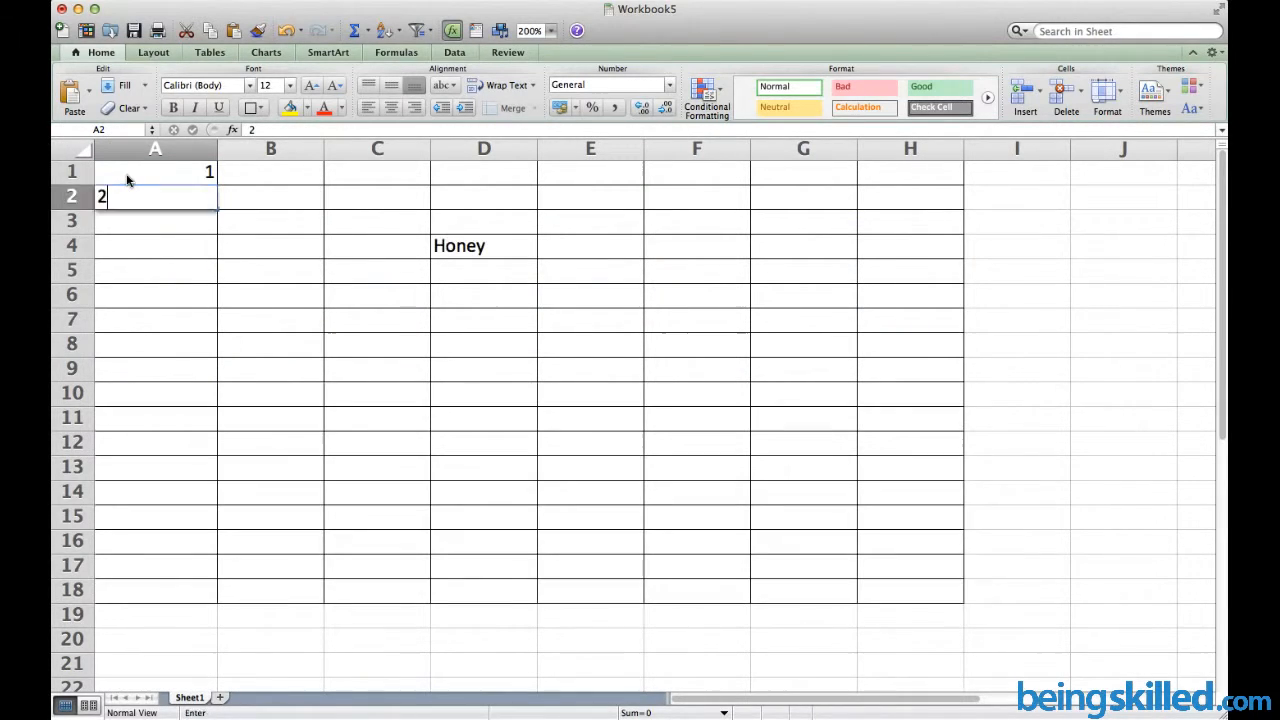
key(Return)
text(3)
key(Return)
text(4)
key(Return)
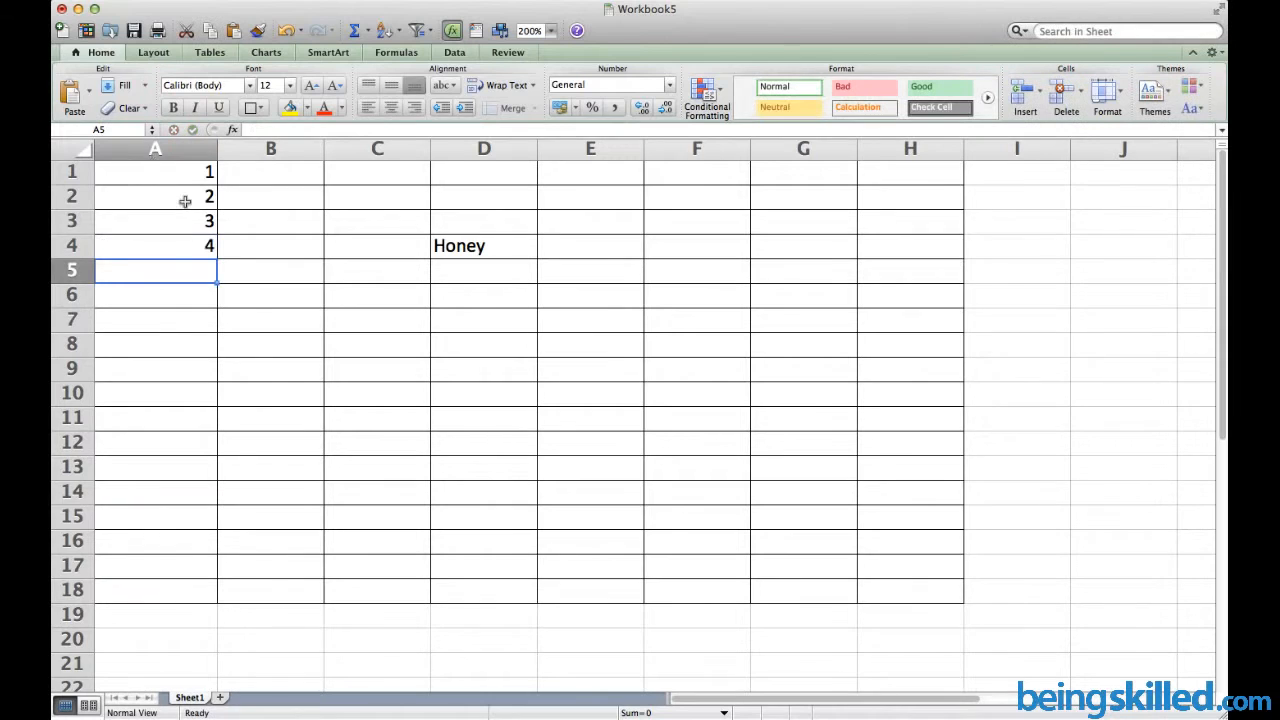
drag(206, 216, 210, 250)
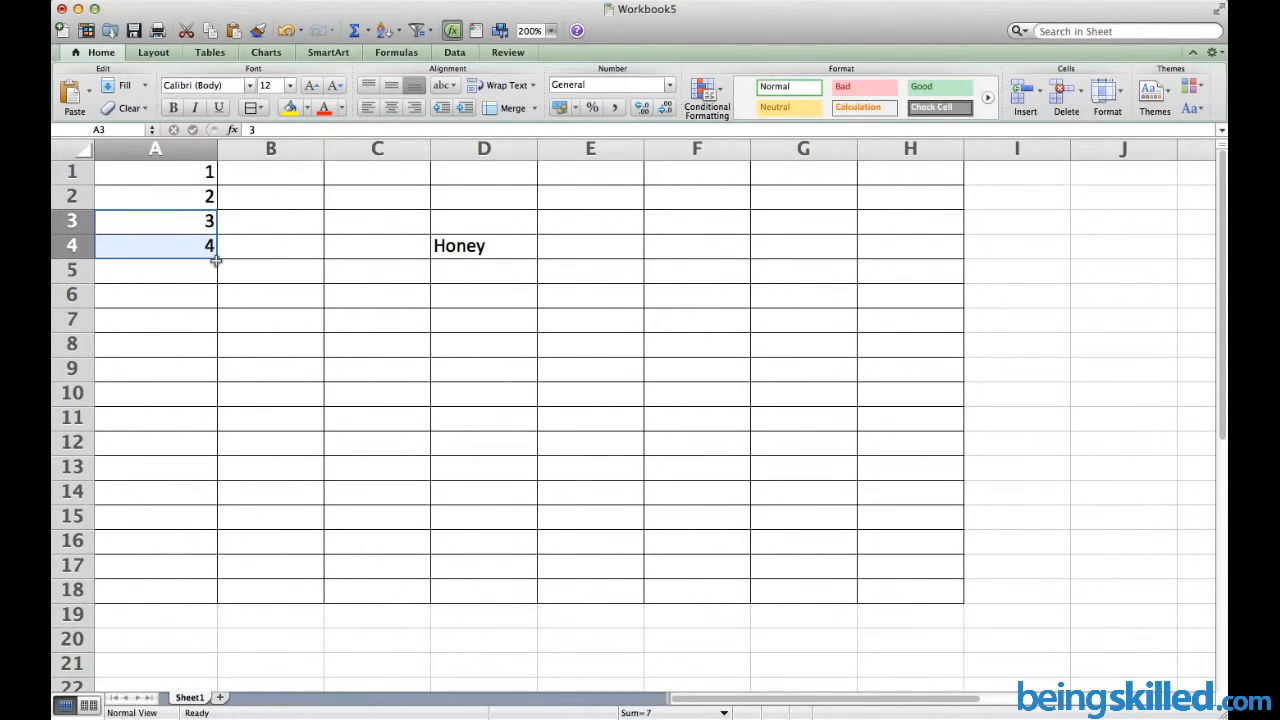
drag(216, 260, 225, 590)
Delete rows 1–9 so 10 through 18 sit in A1:A9
click(62, 175)
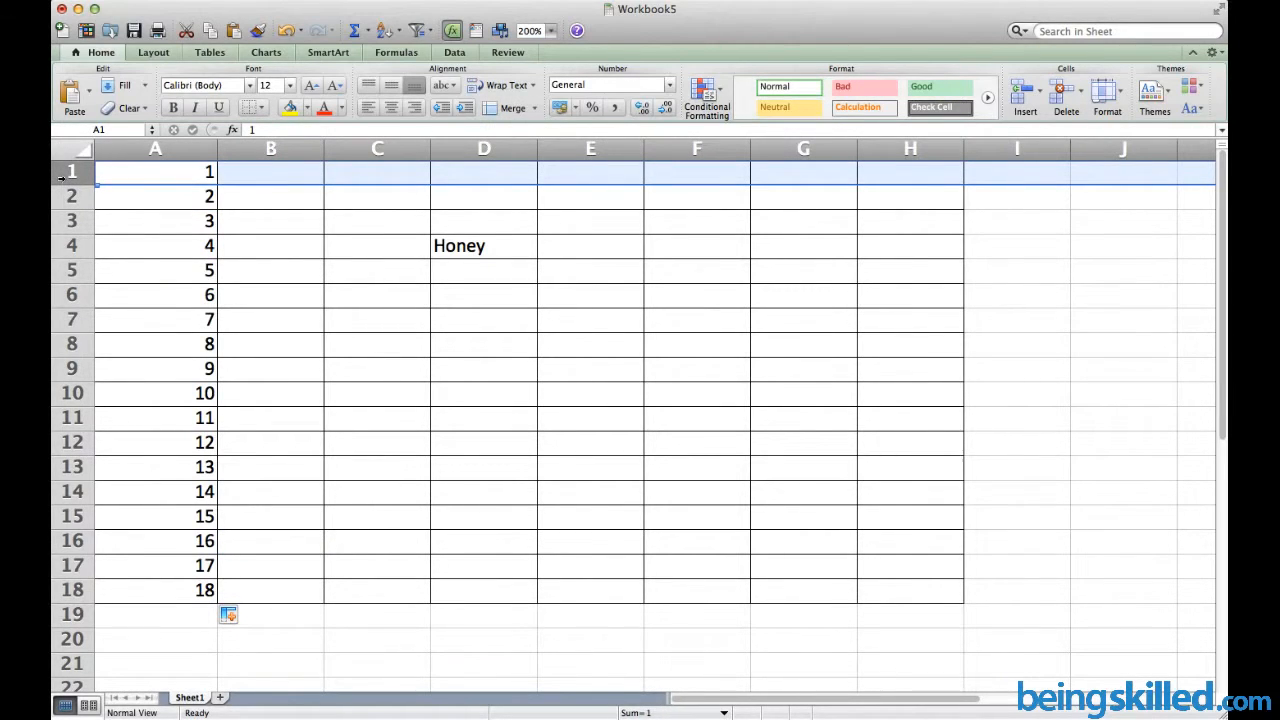
shift+click(72, 370)
right_click(78, 371)
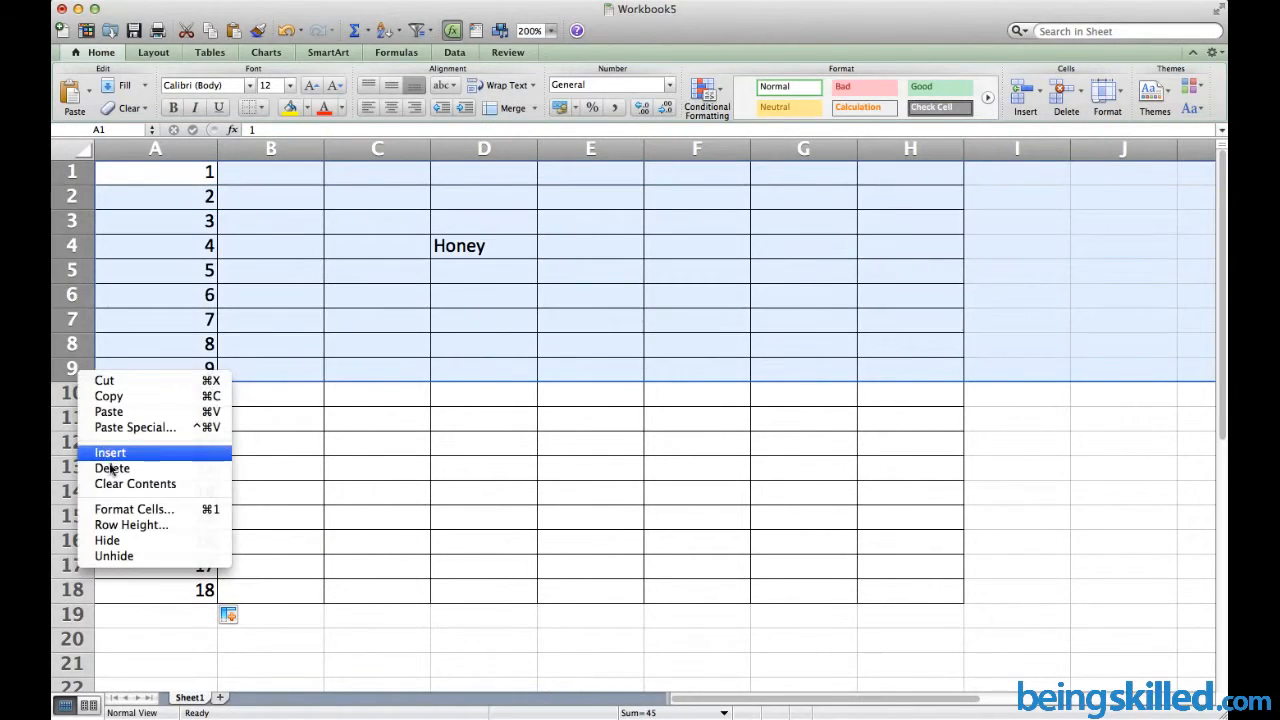
click(112, 468)
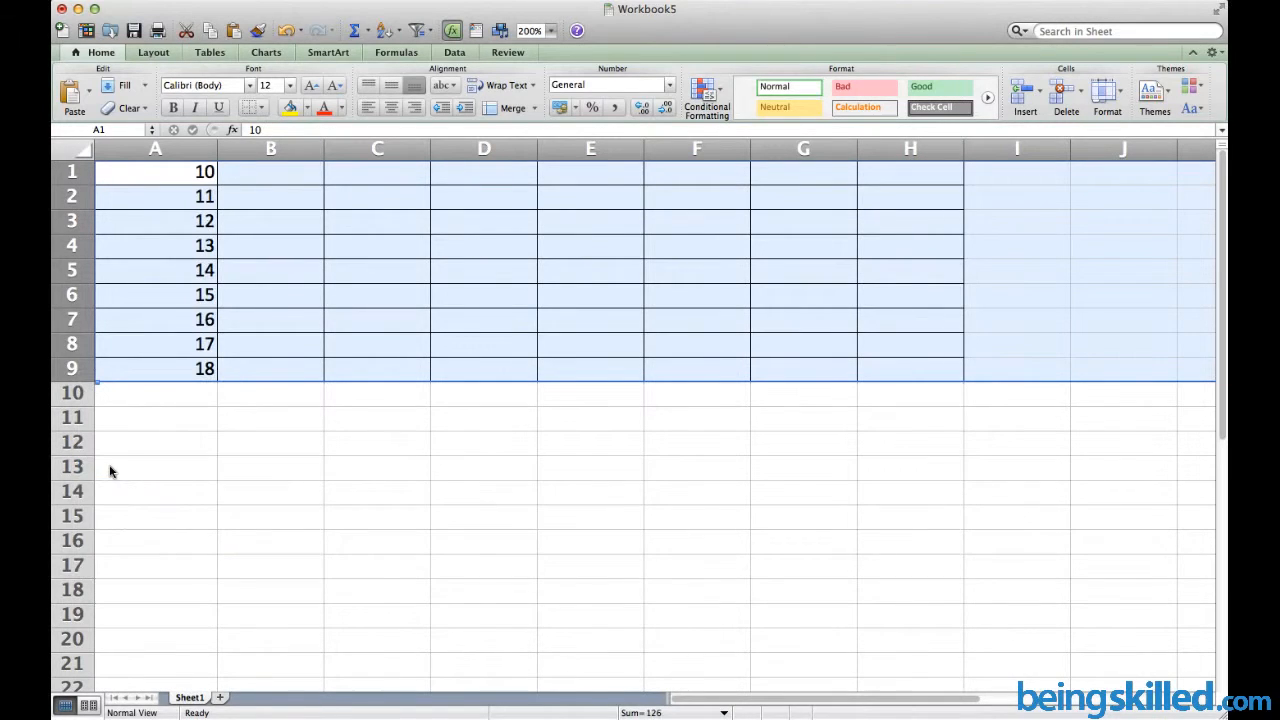
click(220, 192)
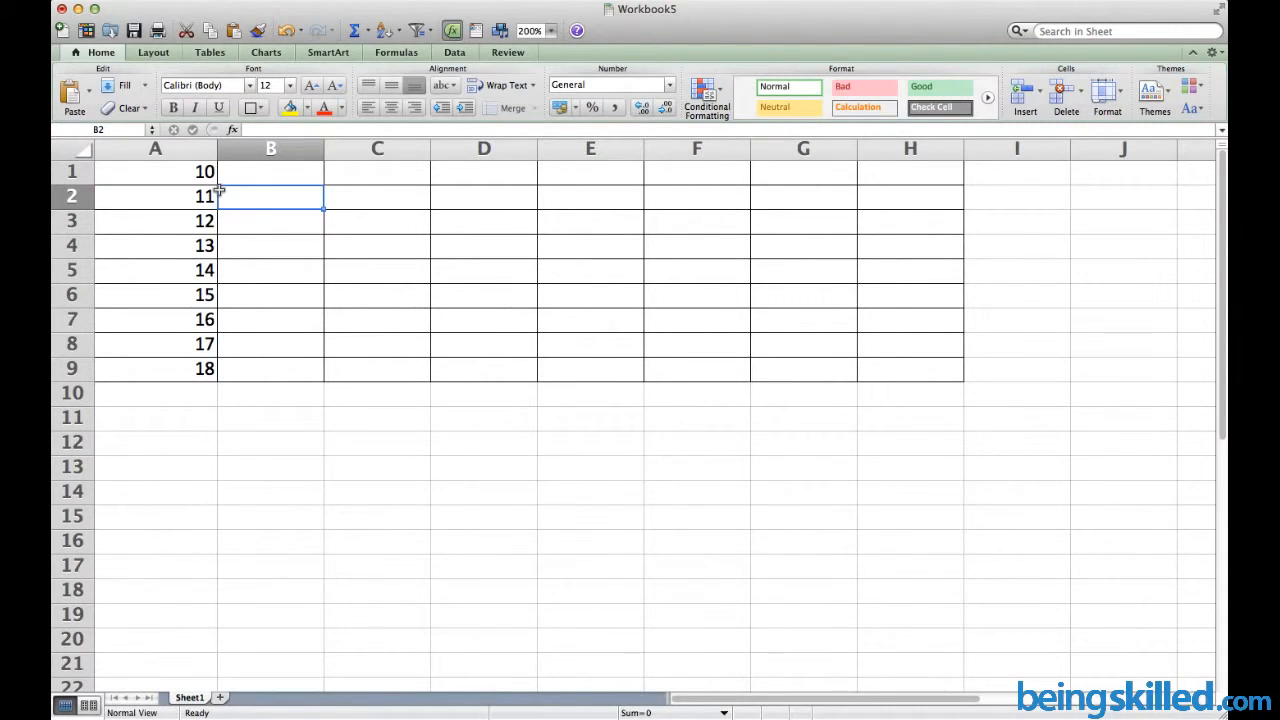
Enter 1, 2, 3 in B1:D1 and fill the series across to 7 in H1
click(249, 179)
text(1)
key(Tab)
text(2)
key(Tab)
text(3)
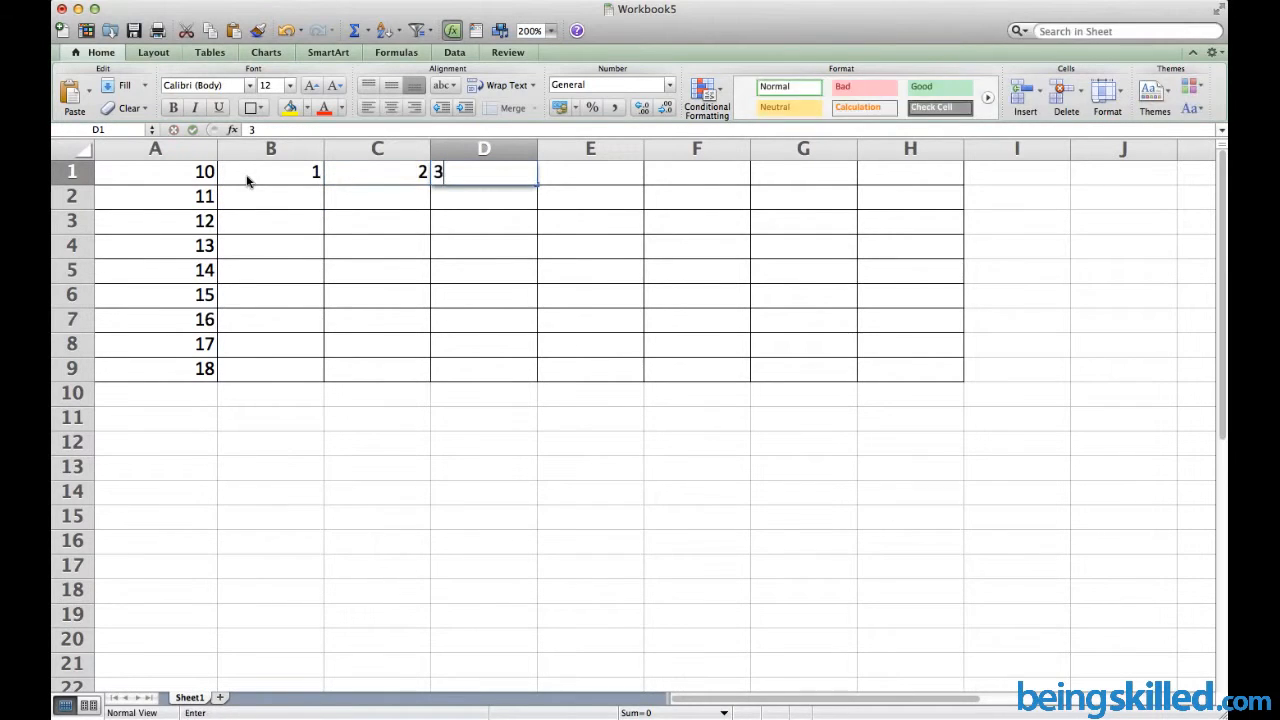
key(Tab)
key(shift+Tab)
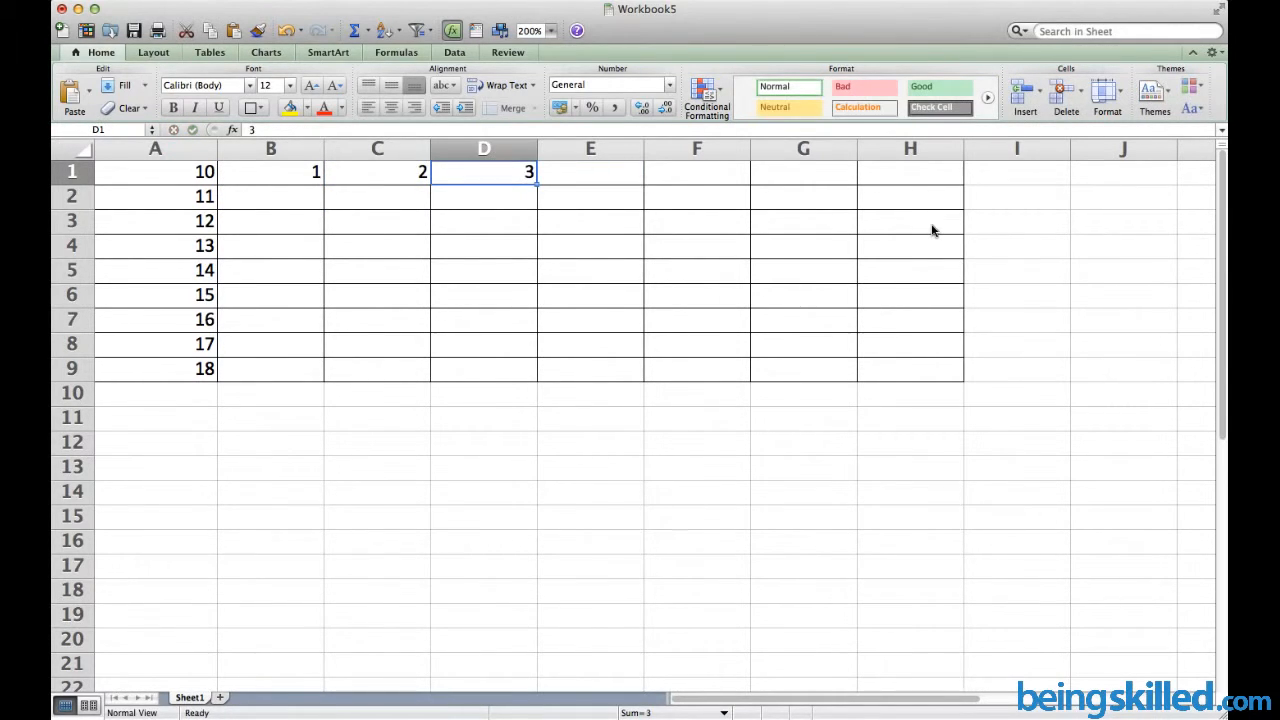
drag(371, 171, 940, 185)
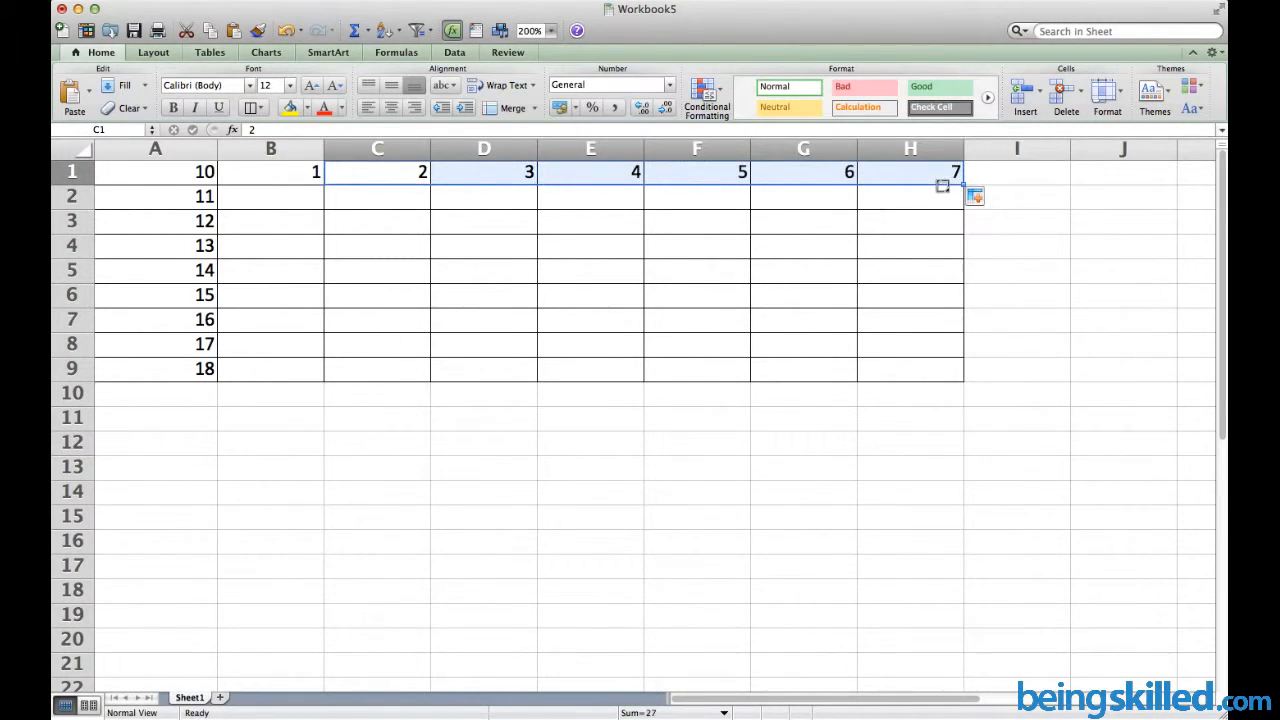
click(451, 291)
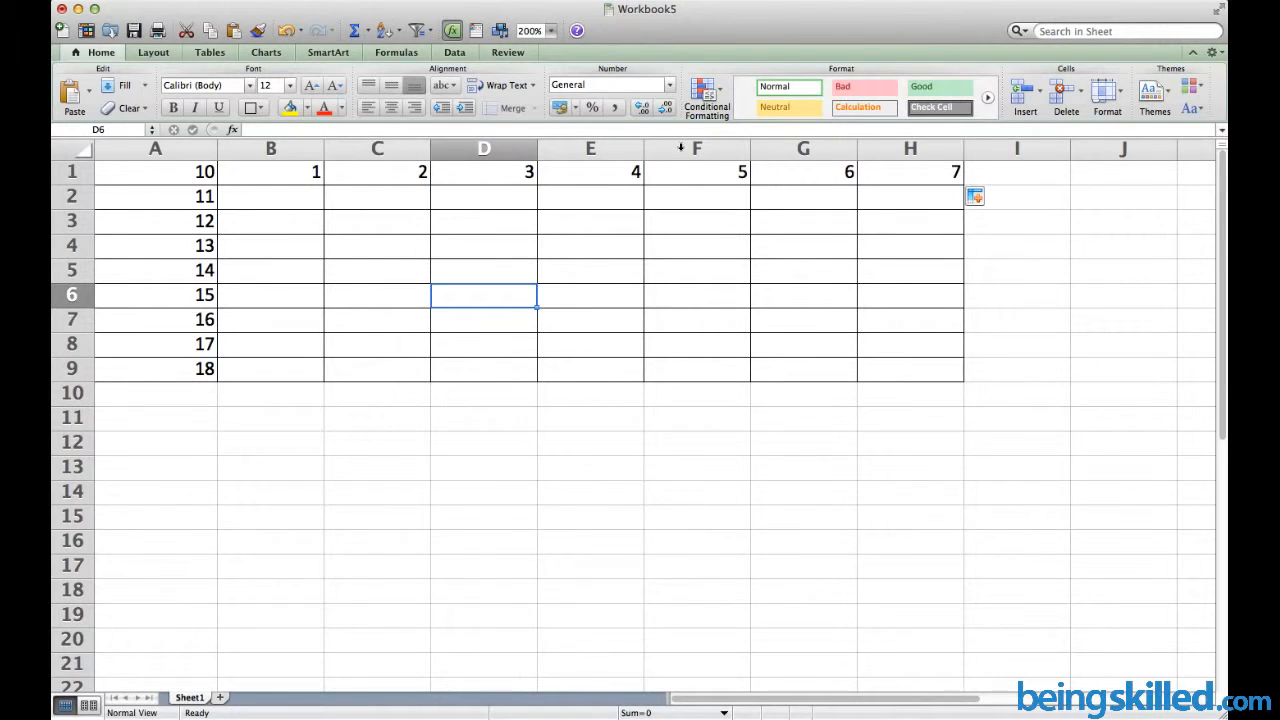
Delete columns D through F so the later numbers shift left
click(526, 146)
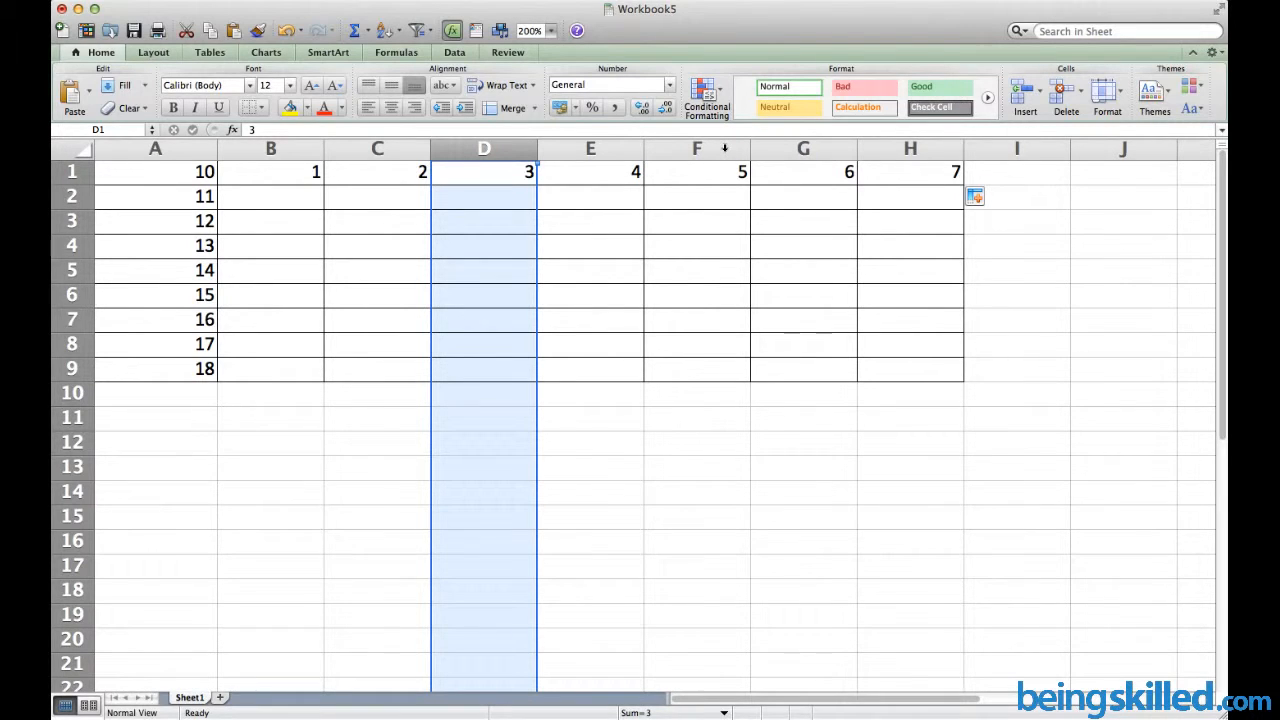
shift+click(725, 147)
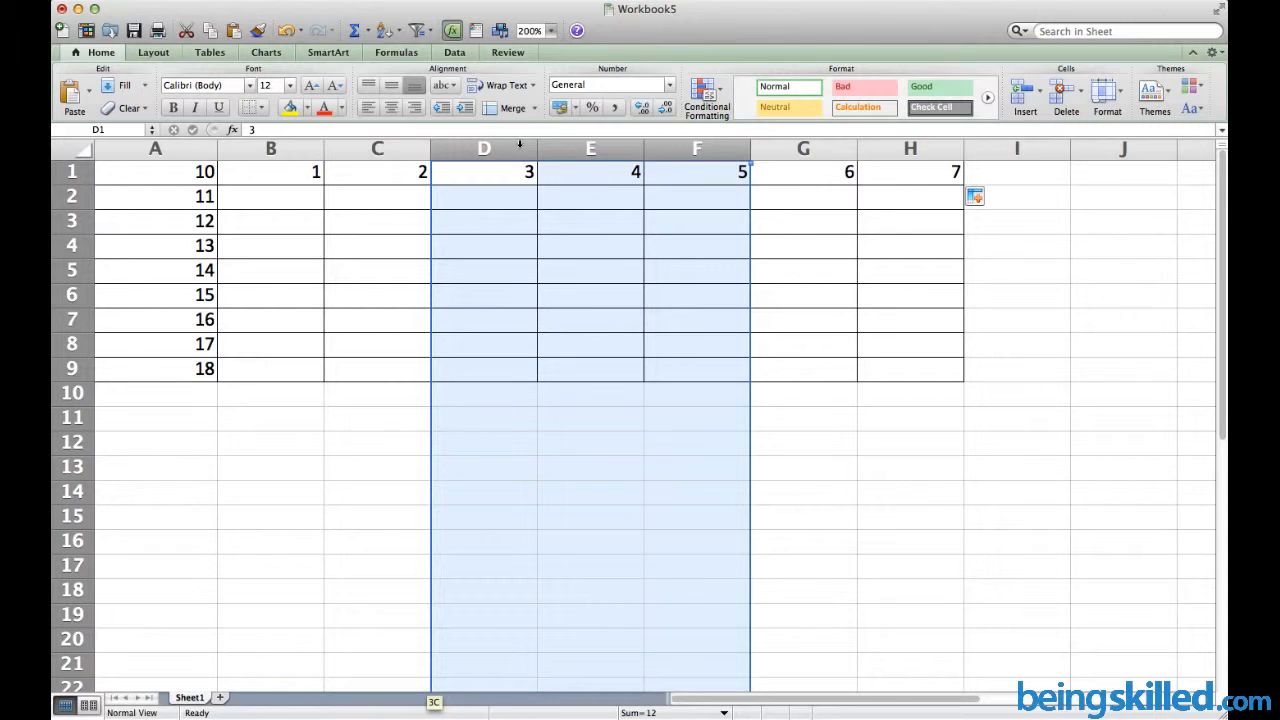
right_click(661, 145)
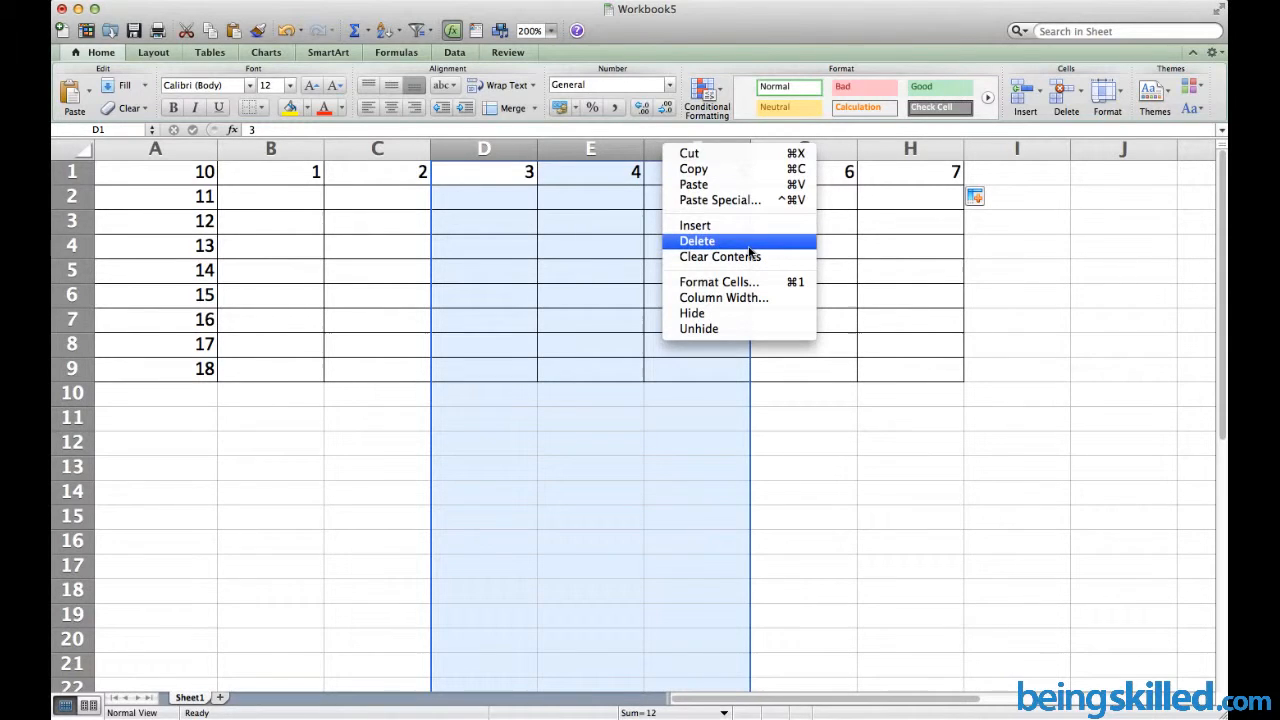
key(Escape)
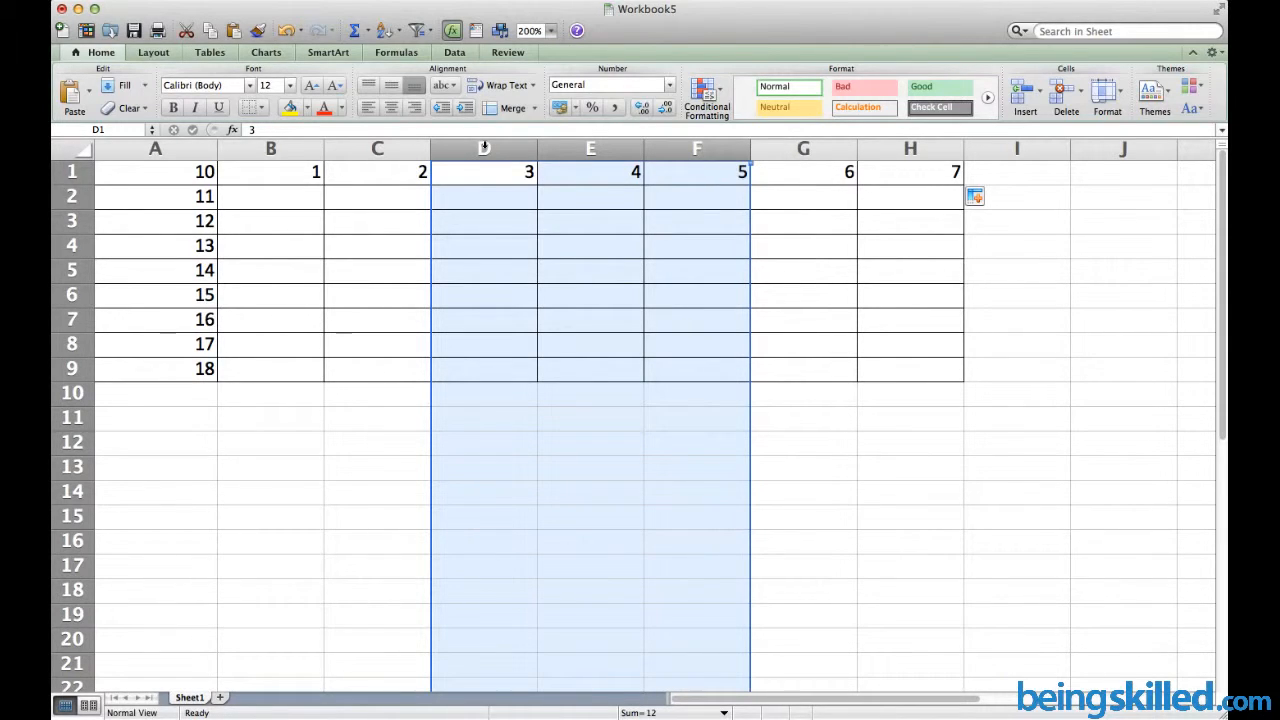
key(super+minus)
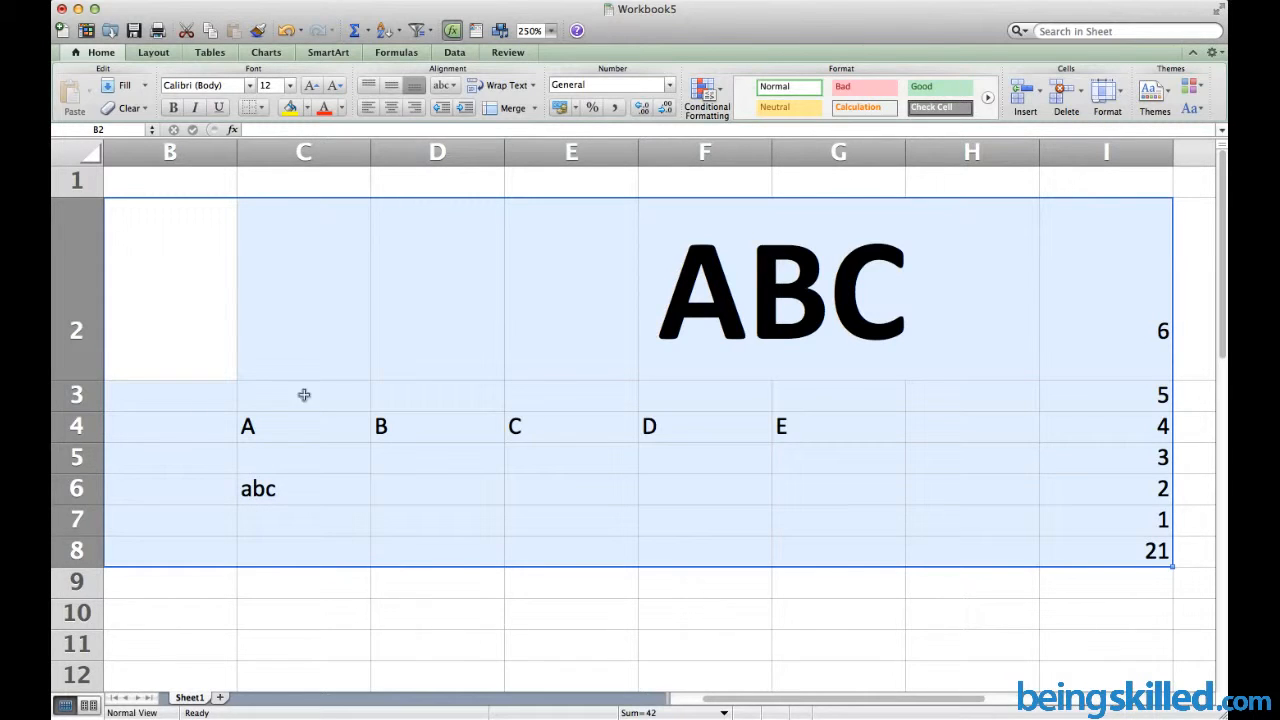
Clear Contents of B2:I9, removing the ABC heading, A–E letters, abc and numbers
click(421, 331)
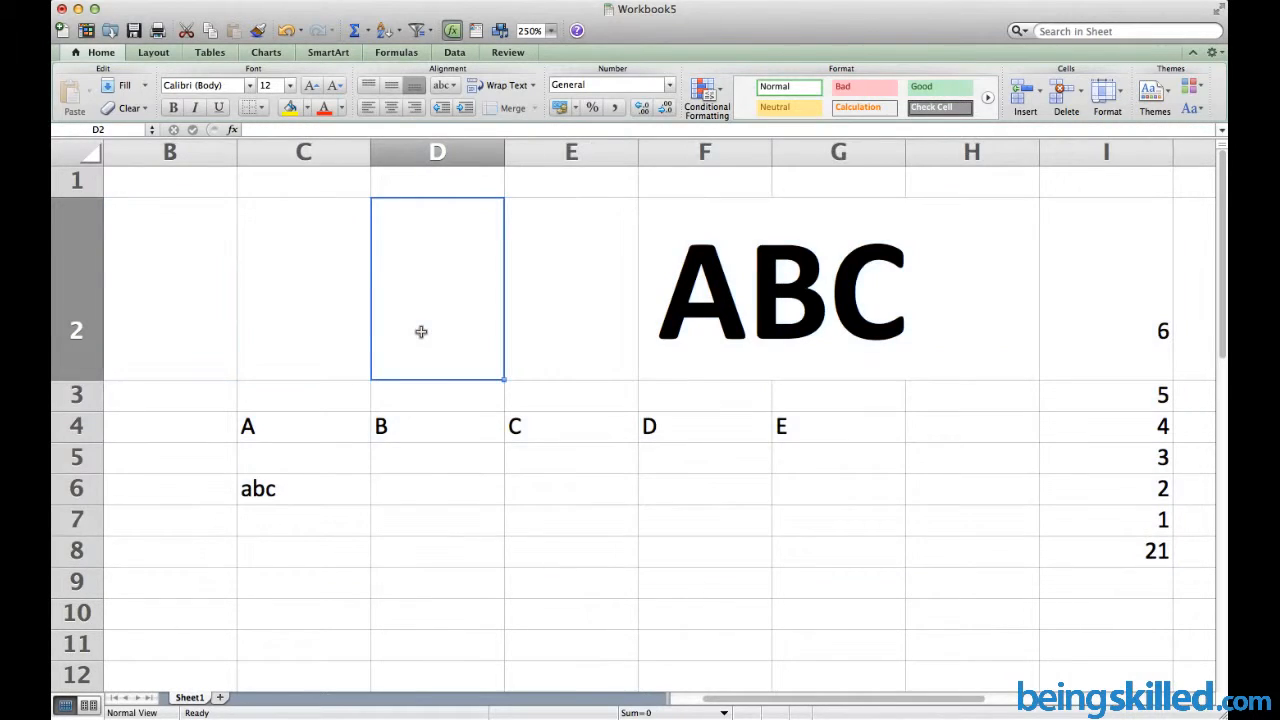
click(166, 289)
drag(251, 320, 1114, 580)
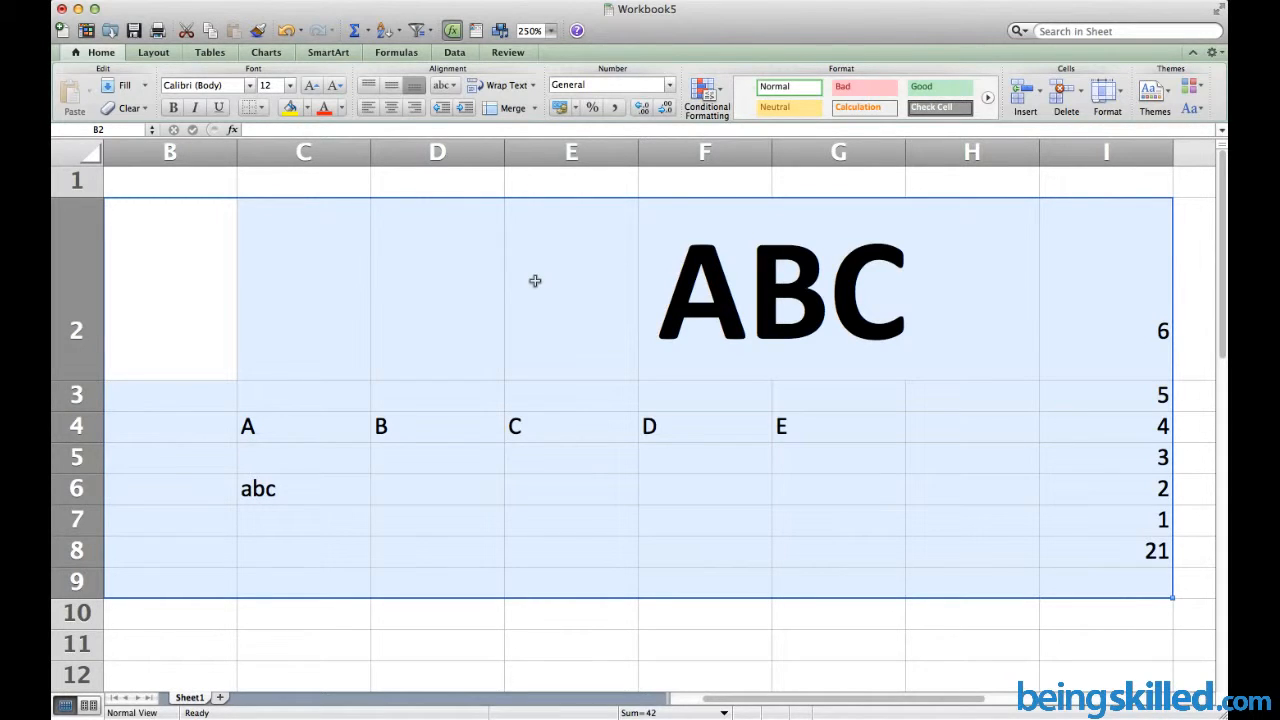
right_click(535, 284)
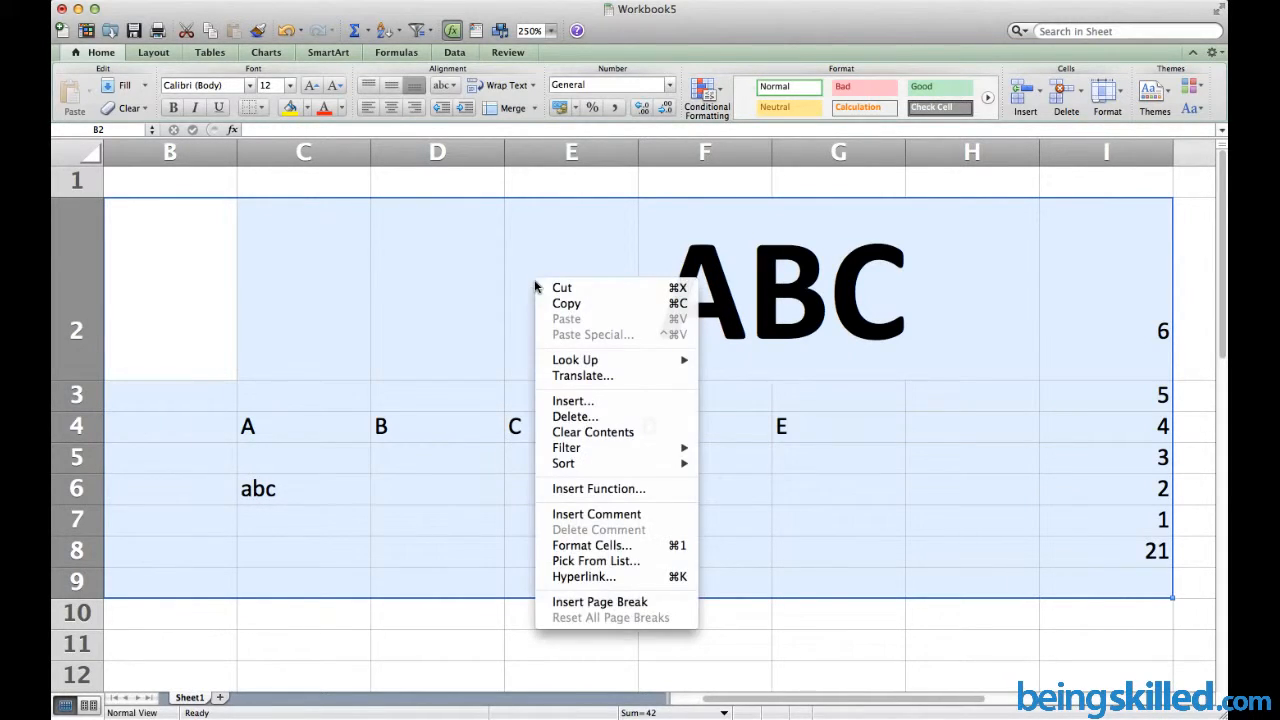
click(597, 433)
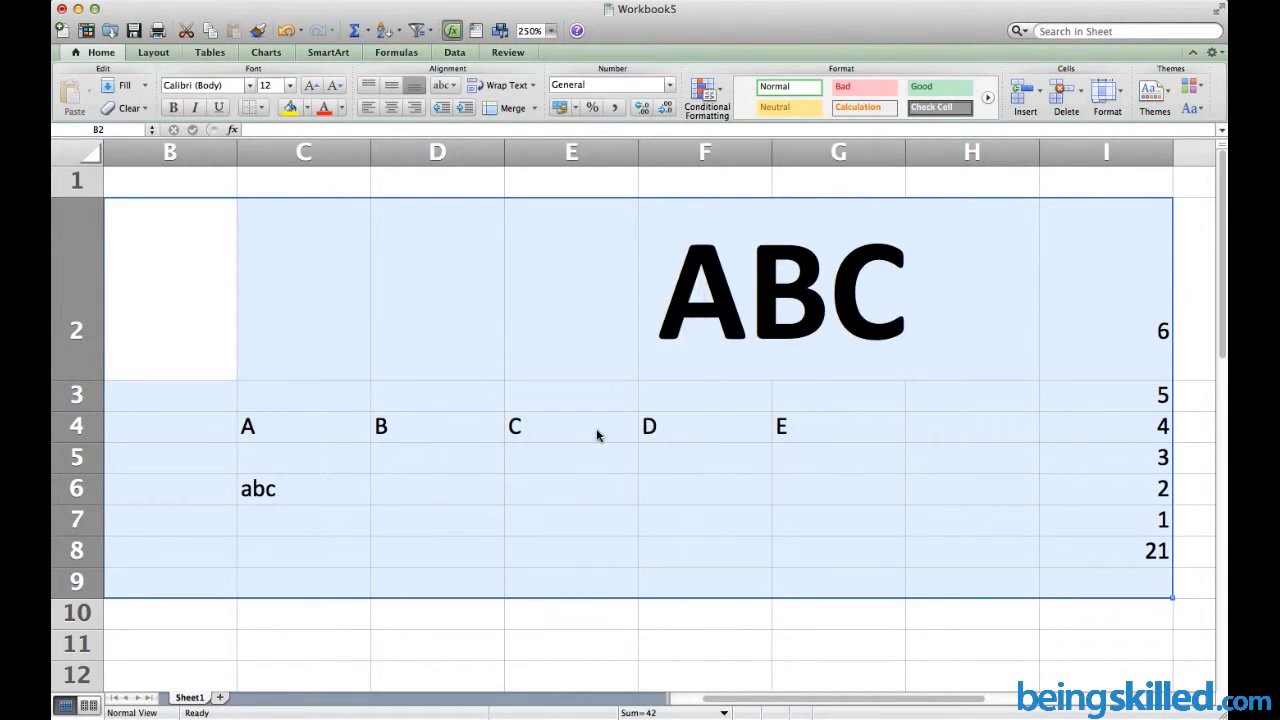
click(597, 435)
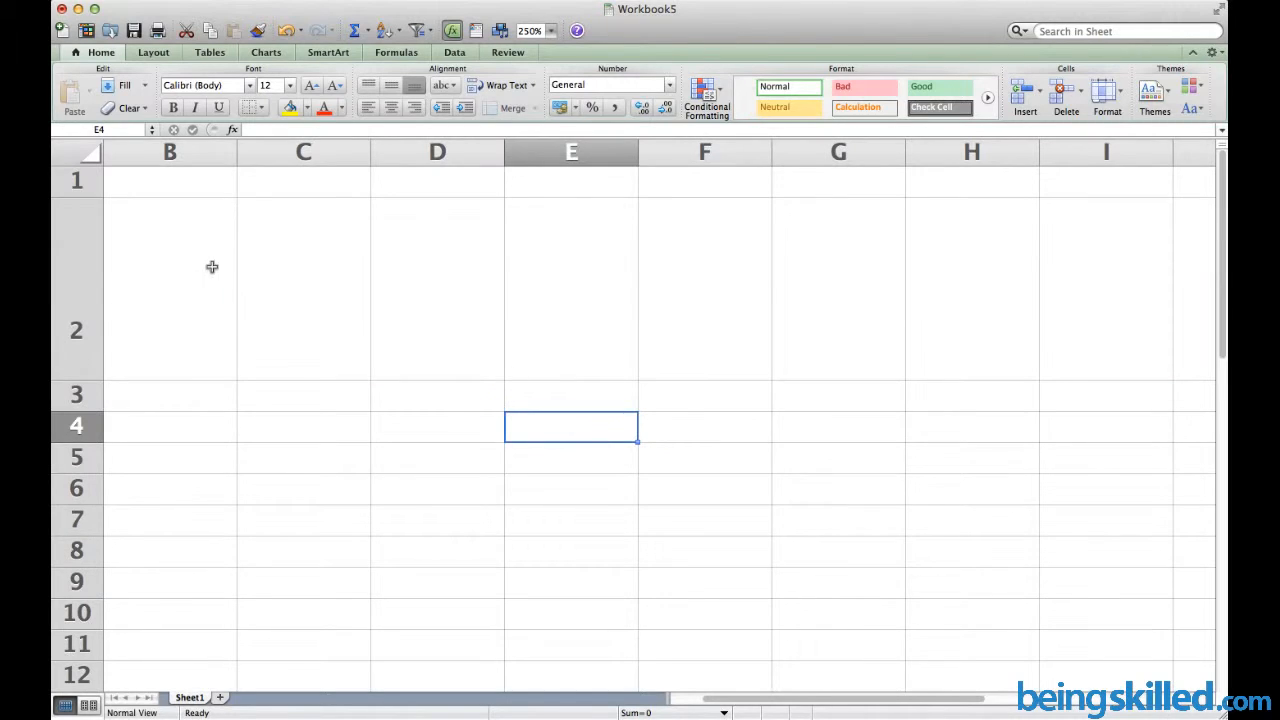
Apply All Borders to the range B2:I8
drag(211, 266, 1071, 543)
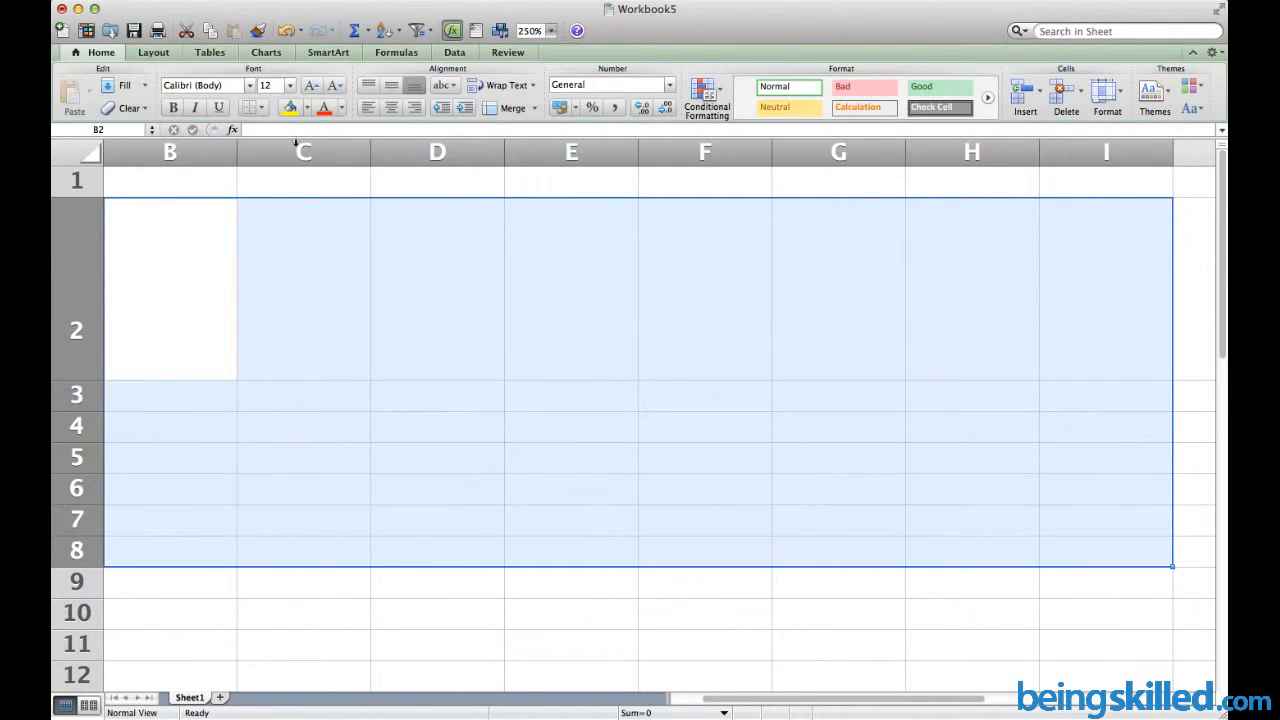
click(263, 112)
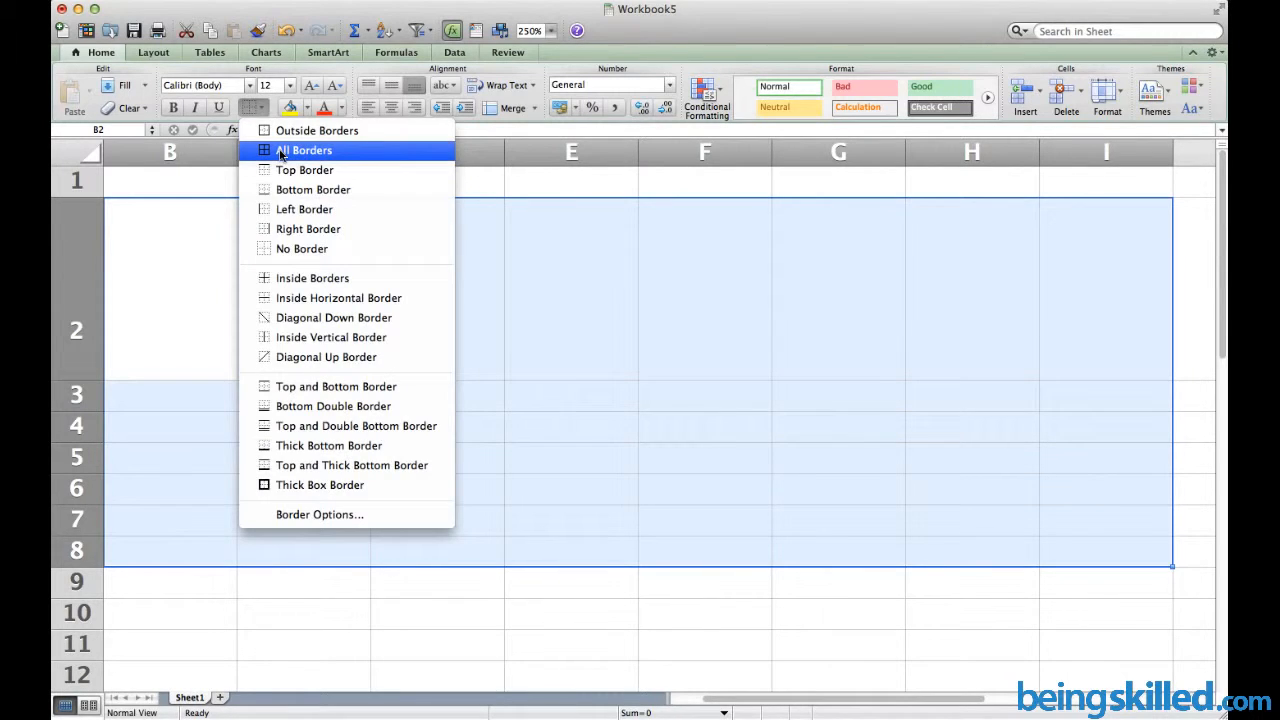
click(285, 150)
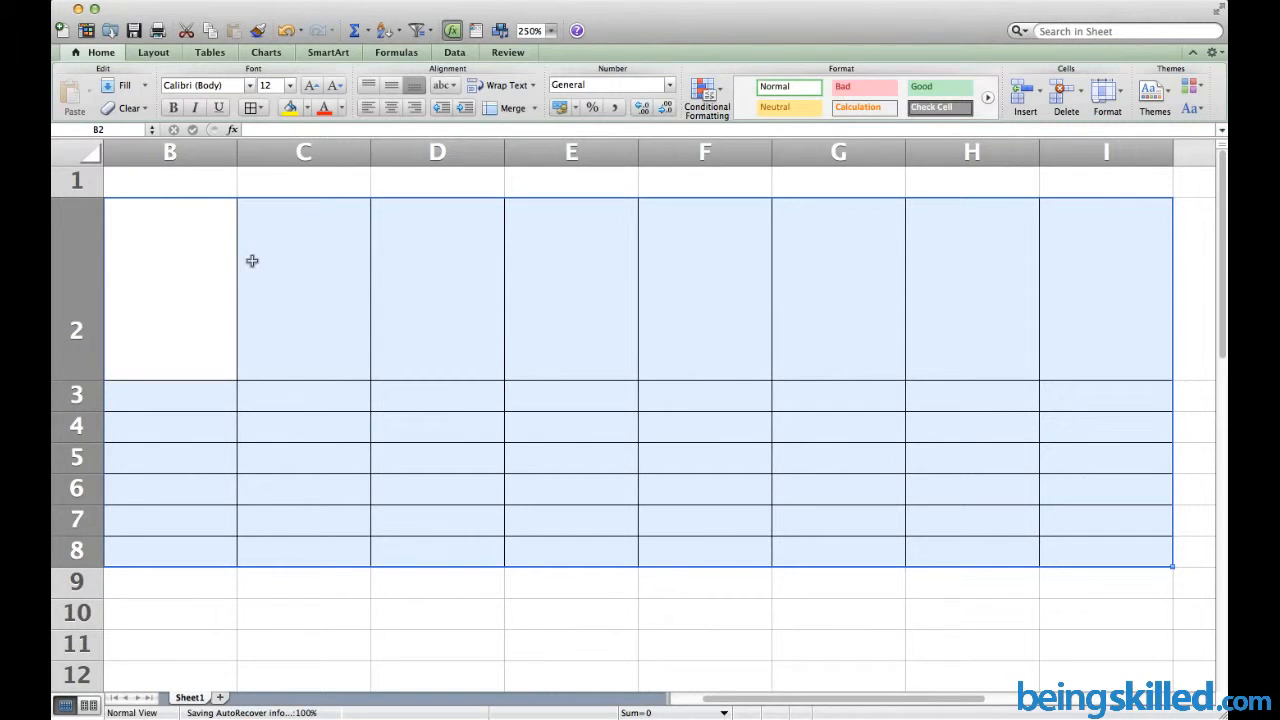
Type the letters A, B, D, E and F across row 2 starting at B2
scroll(320, 217, left, 1)
click(320, 217)
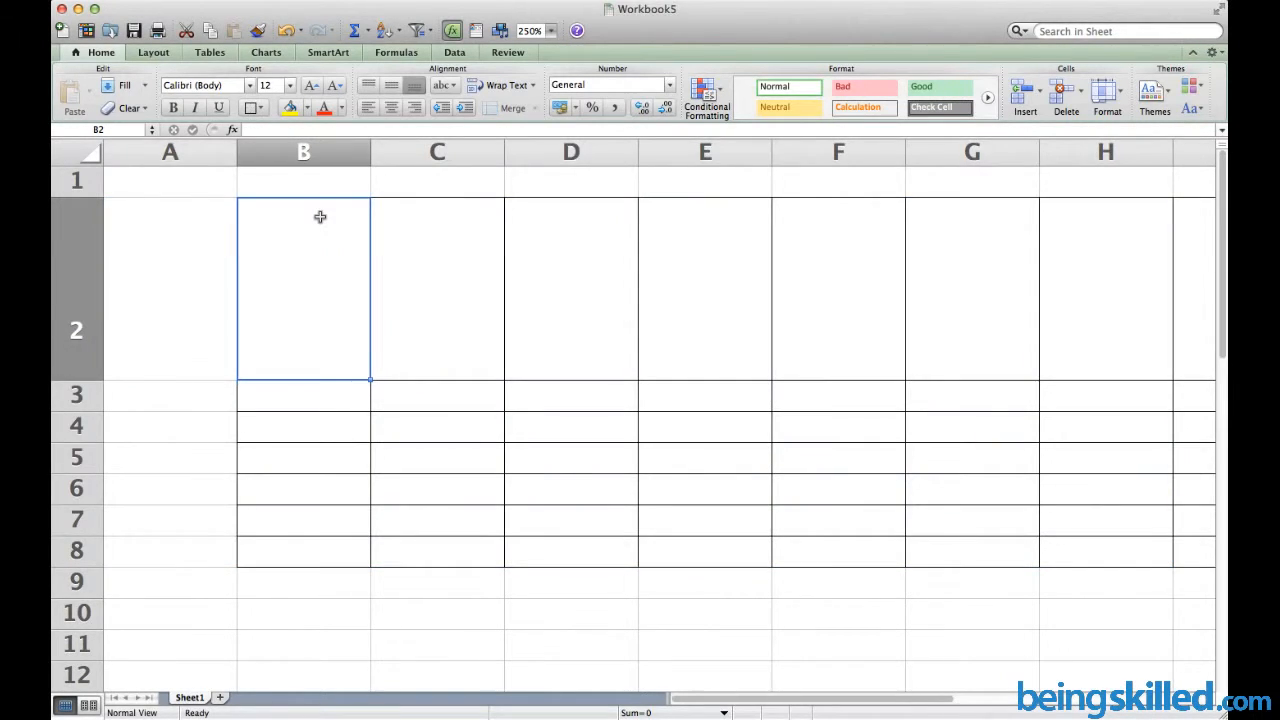
text(A)
key(Tab)
text(B)
key(Tab)
text(C)
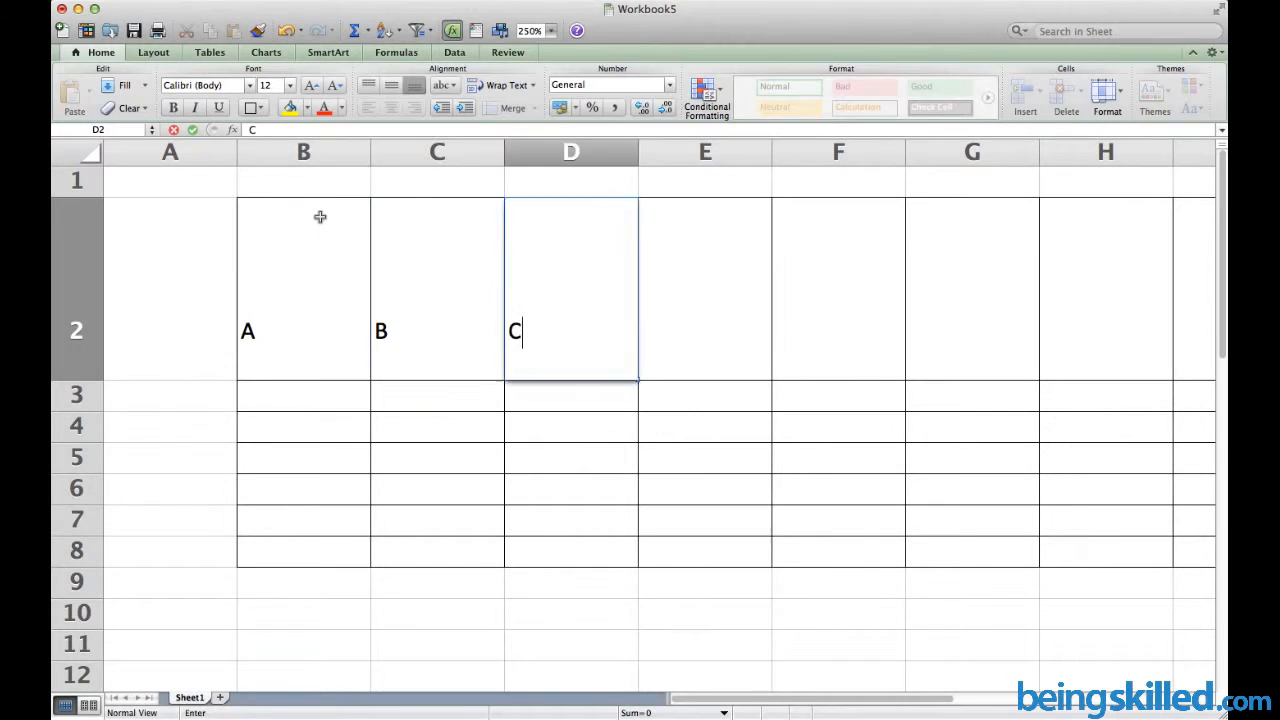
key(BackSpace)
text(D)
key(Tab)
text(E)
key(Tab)
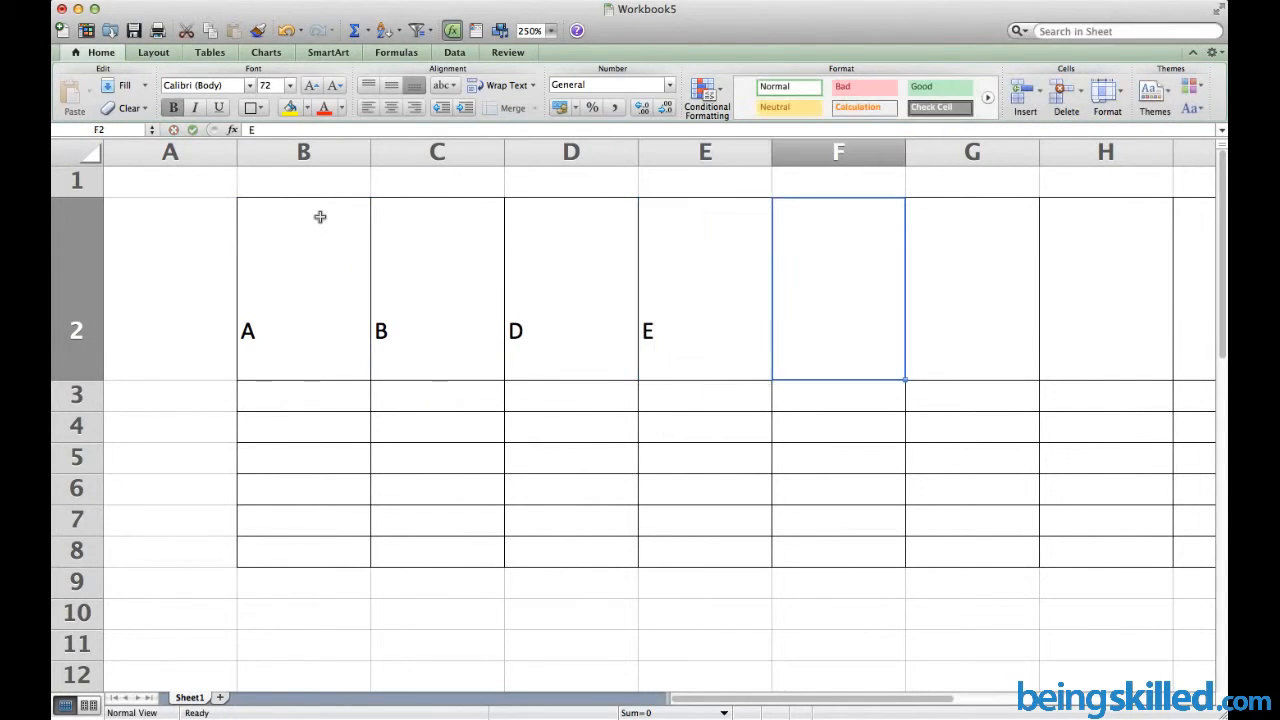
text(F)
click(240, 271)
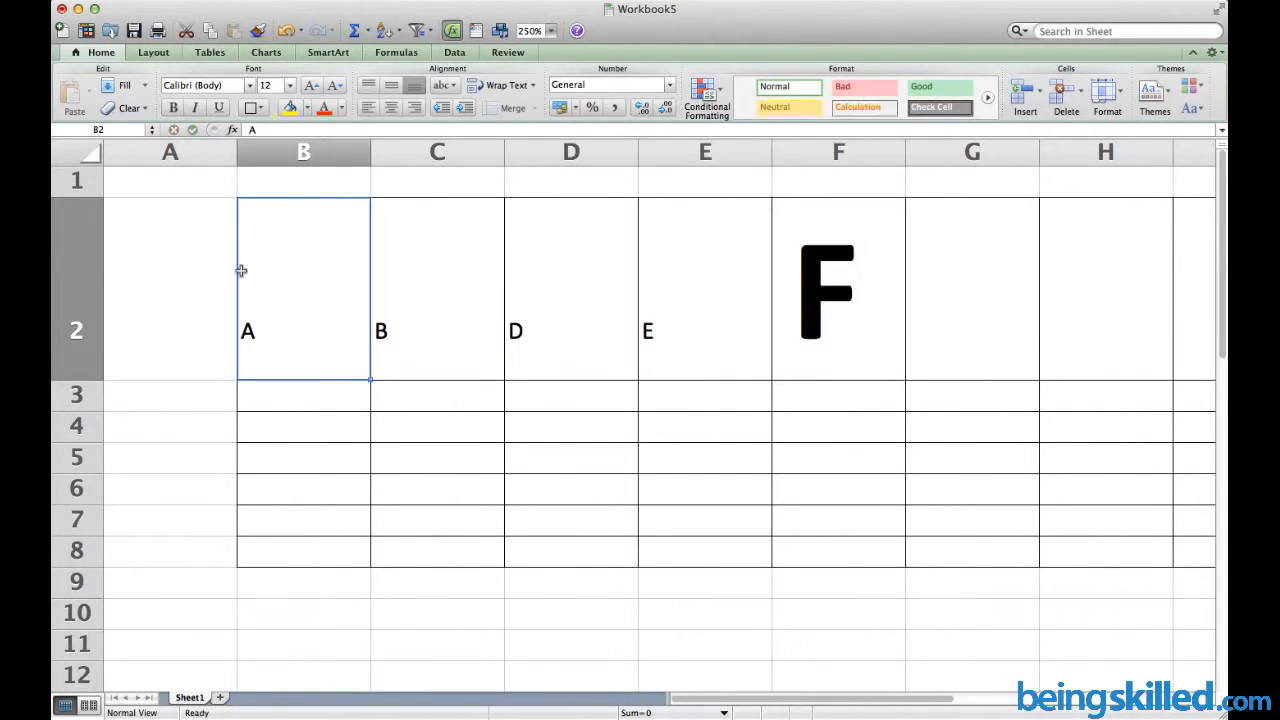
drag(208, 254, 960, 522)
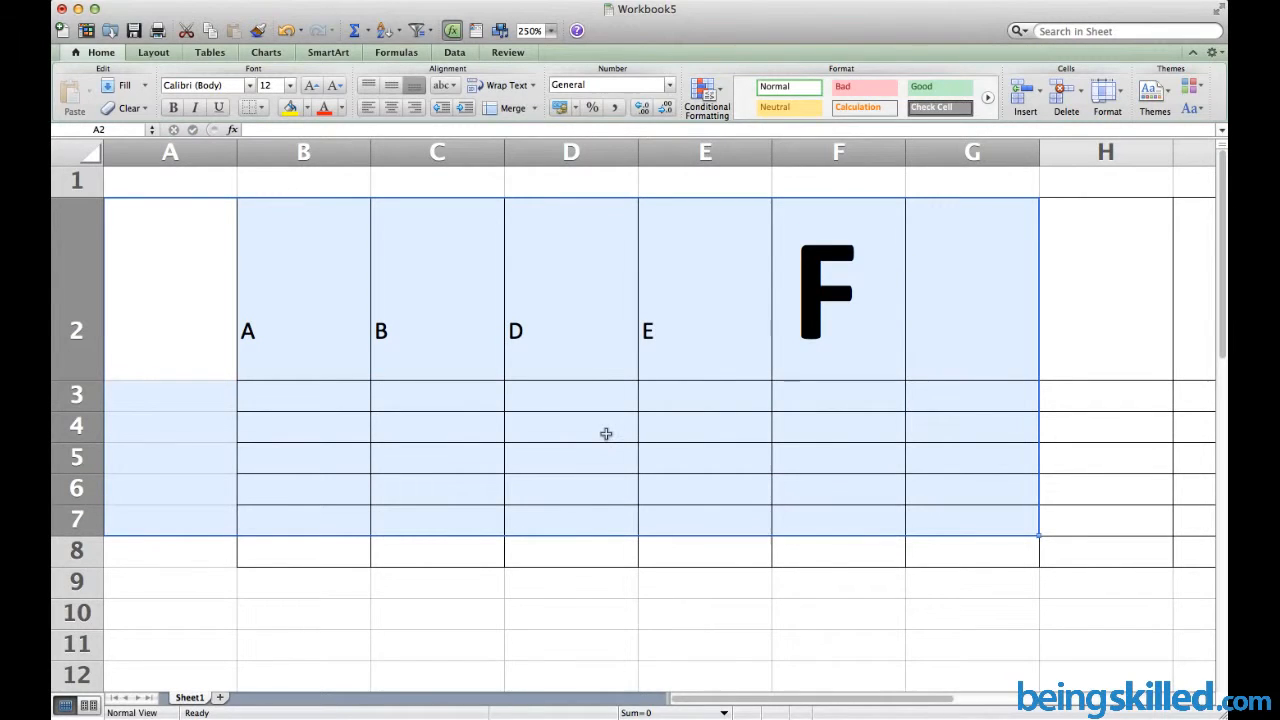
Clear Contents on the lettered cells so only the empty bordered grid remains
right_click(606, 433)
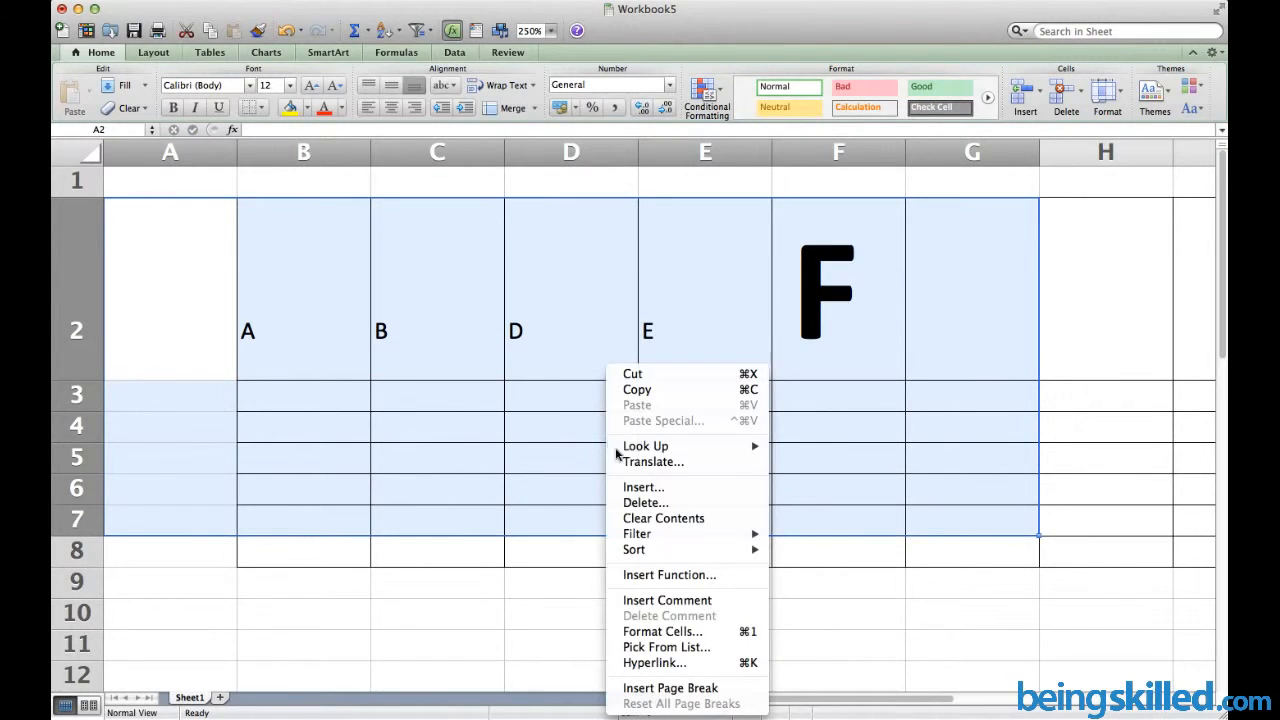
click(661, 528)
click(471, 423)
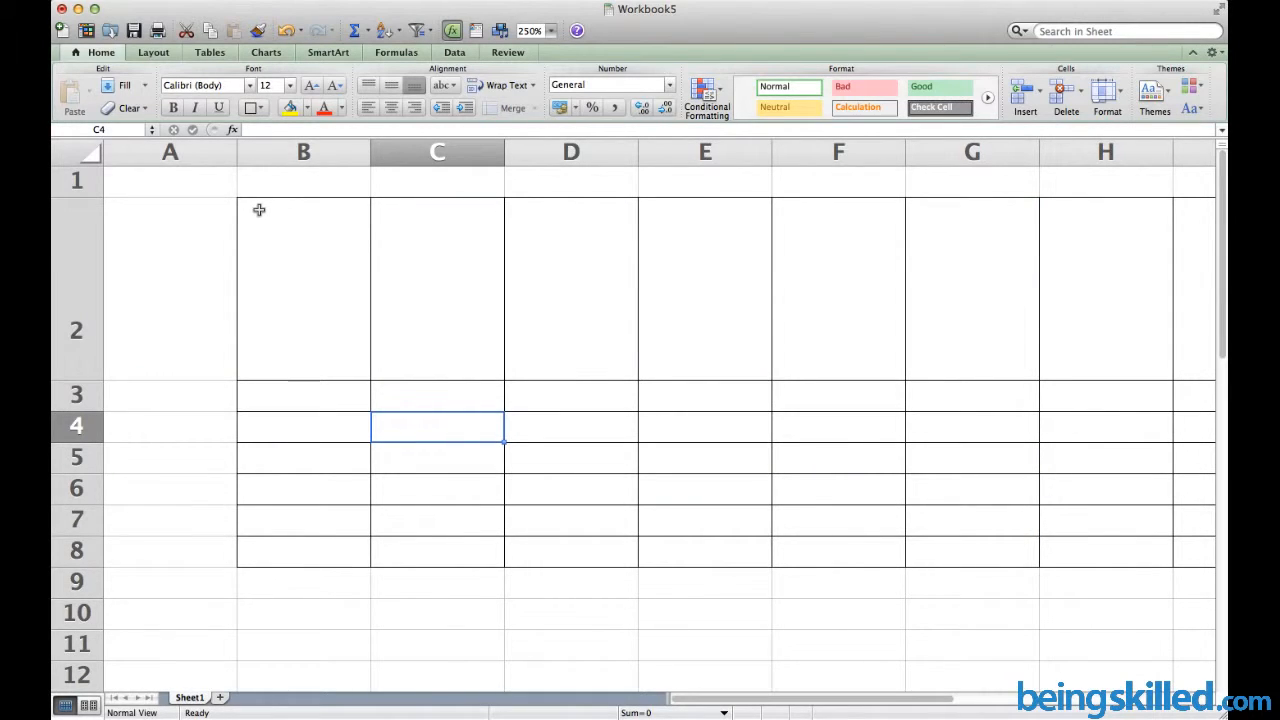
drag(243, 206, 1040, 556)
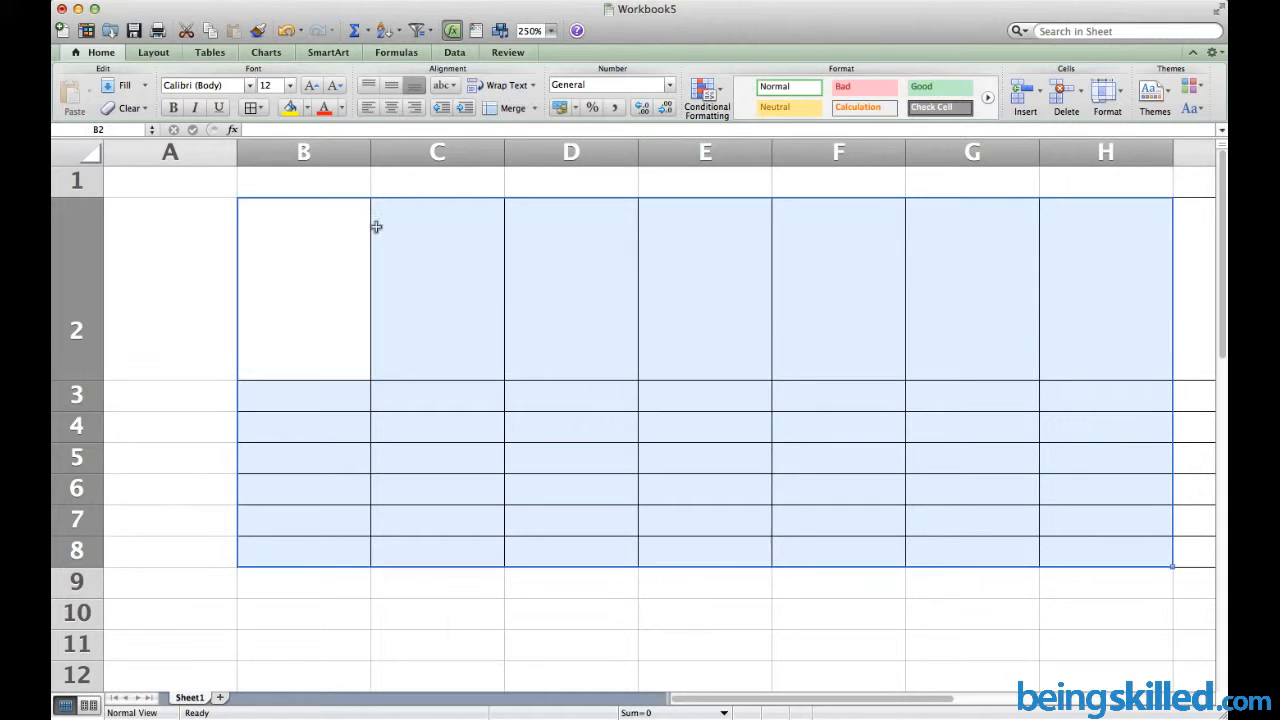
Delete rows 2–8 with the Delete dialog's Entire row option, removing the bordered grid
click(376, 227)
drag(169, 214, 889, 529)
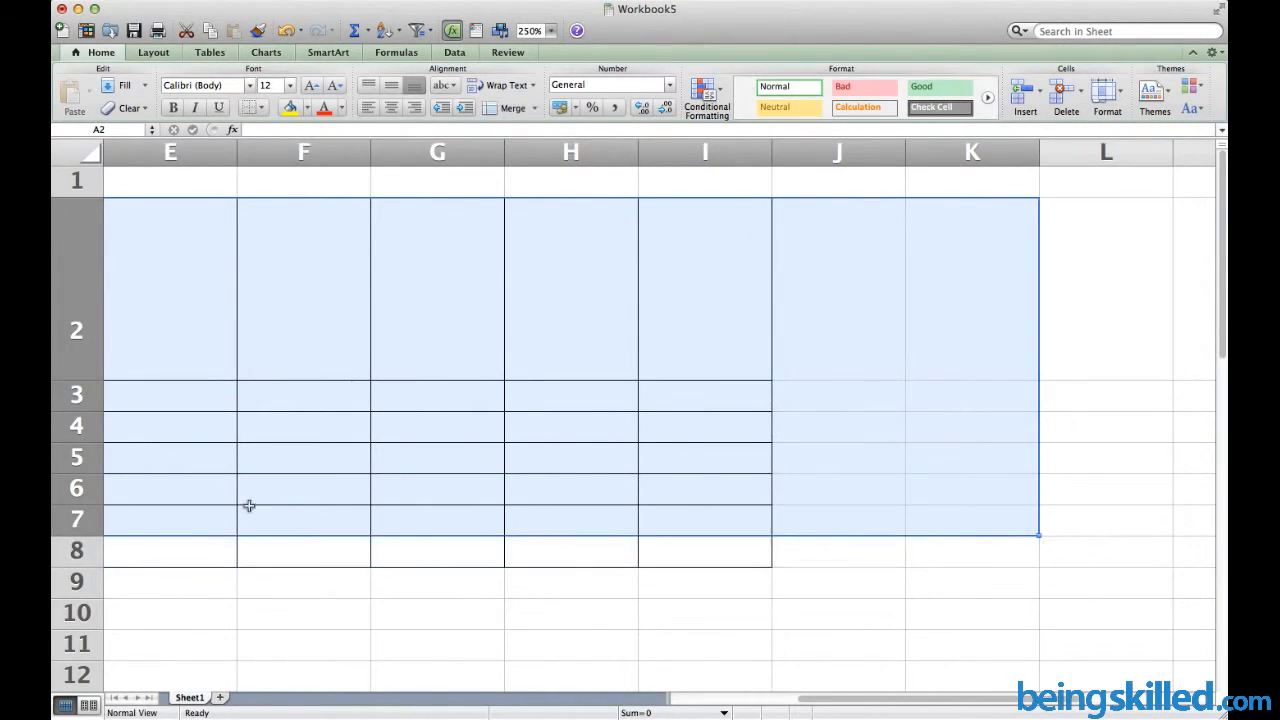
shift+click(947, 551)
right_click(697, 395)
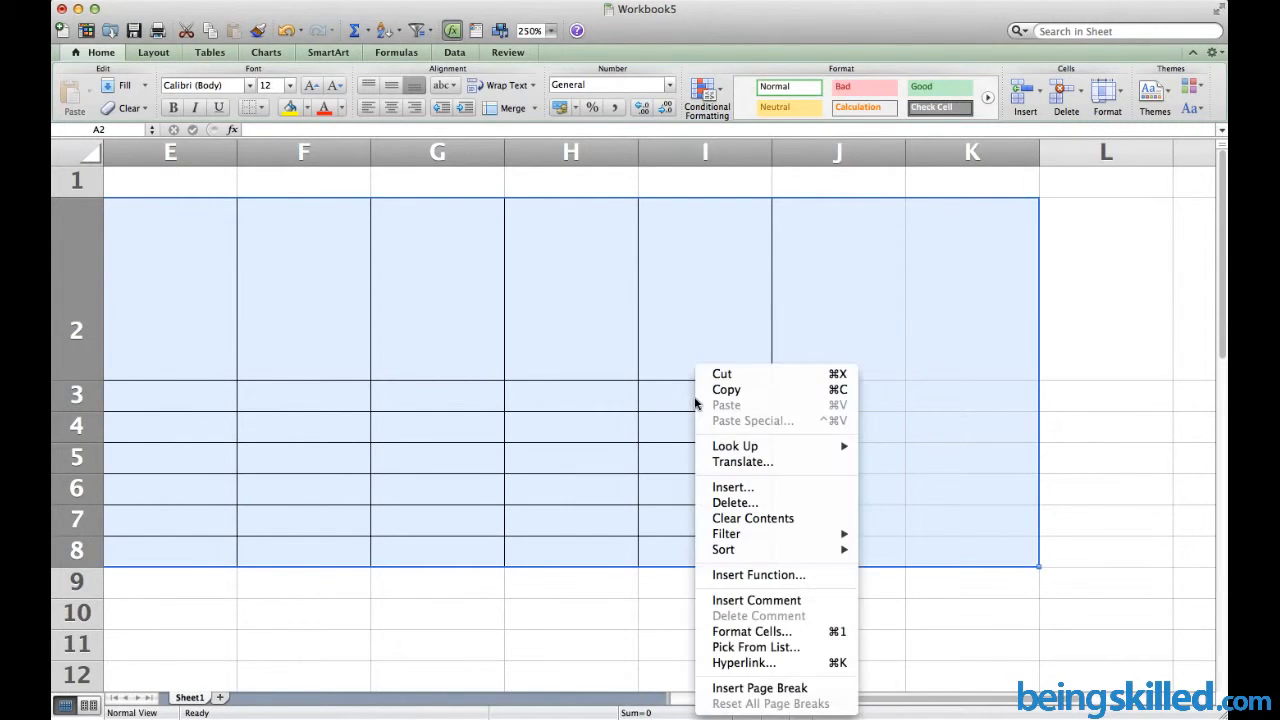
click(758, 504)
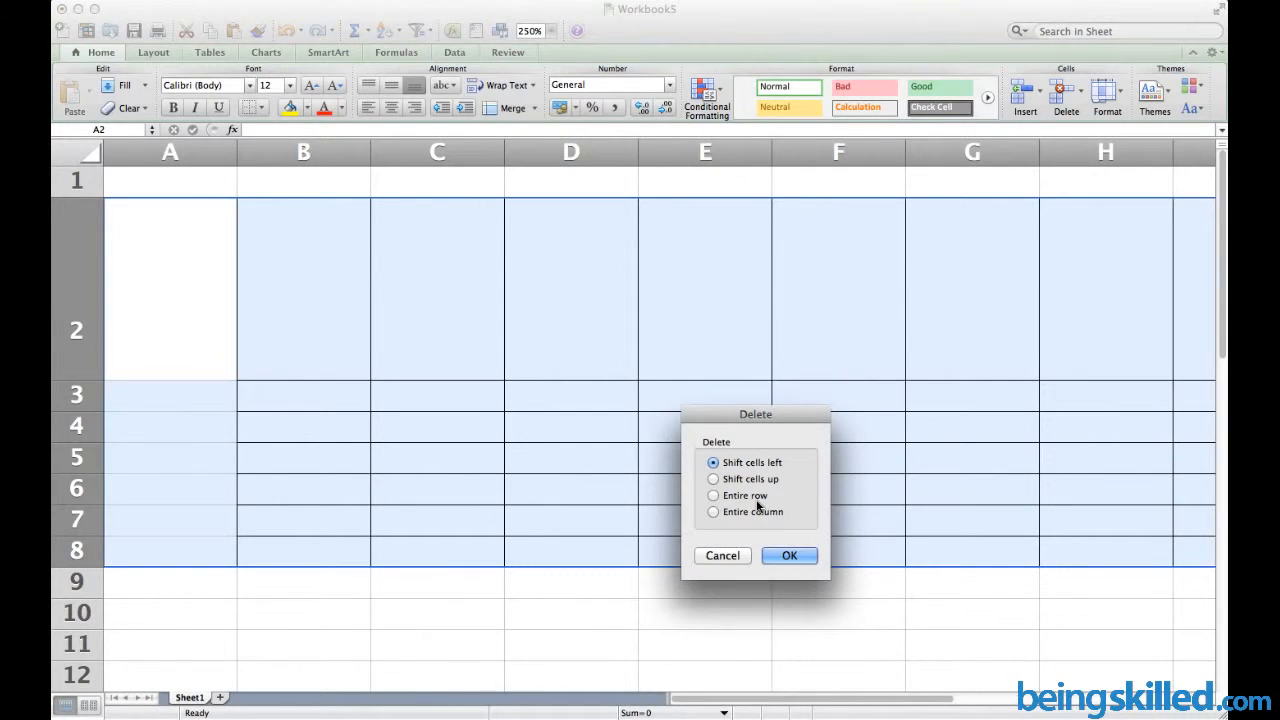
click(737, 496)
click(789, 555)
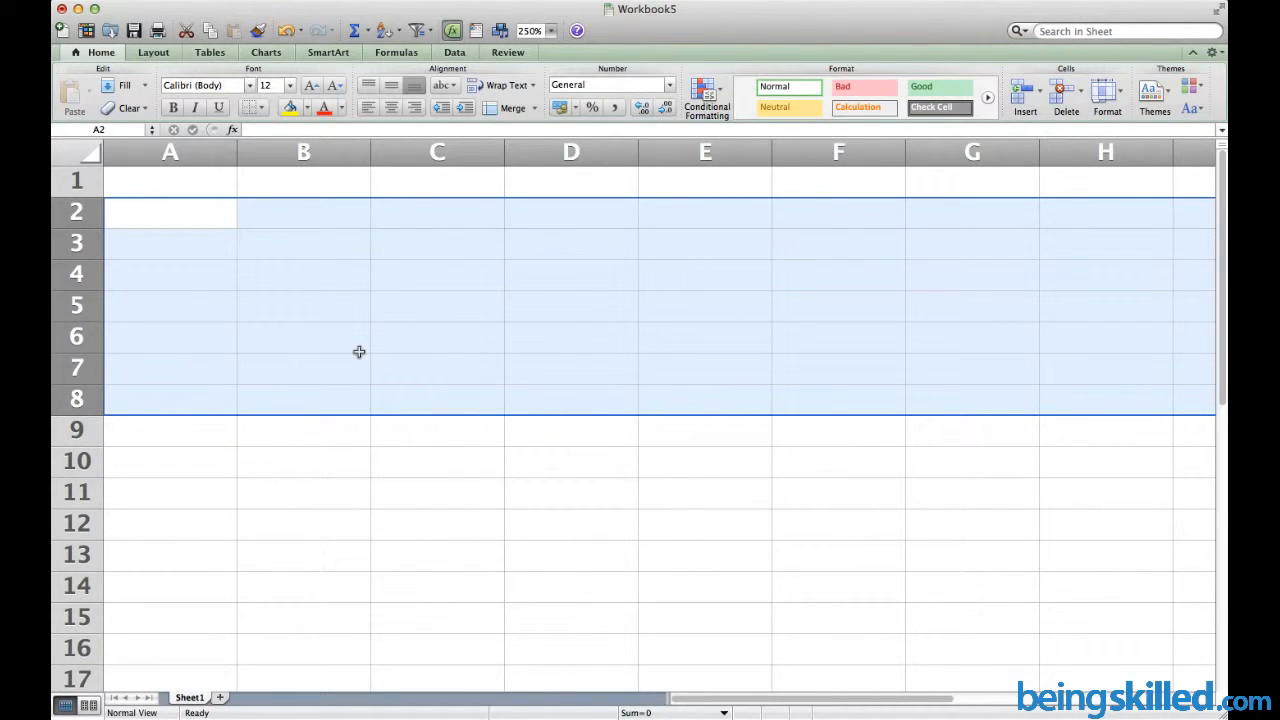
click(359, 351)
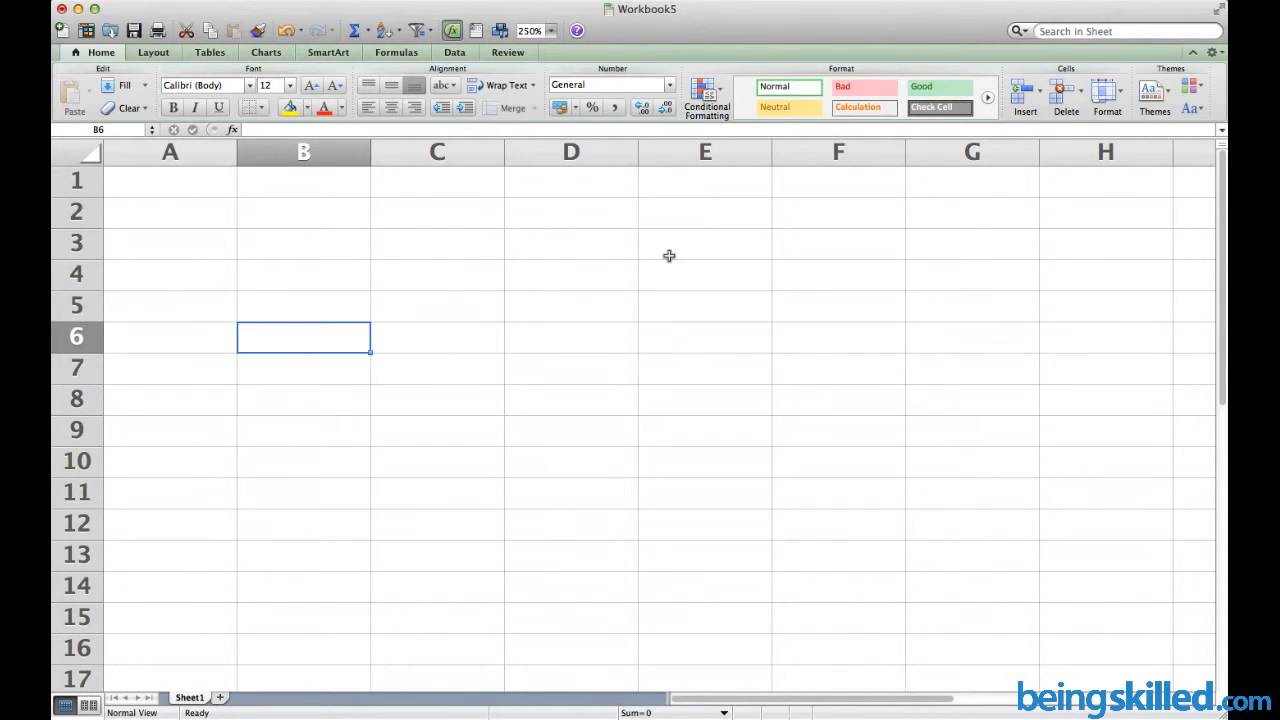
Undo and redo until the bordered grid and row-2 letters A, B, D, E reappear
key(super+z)
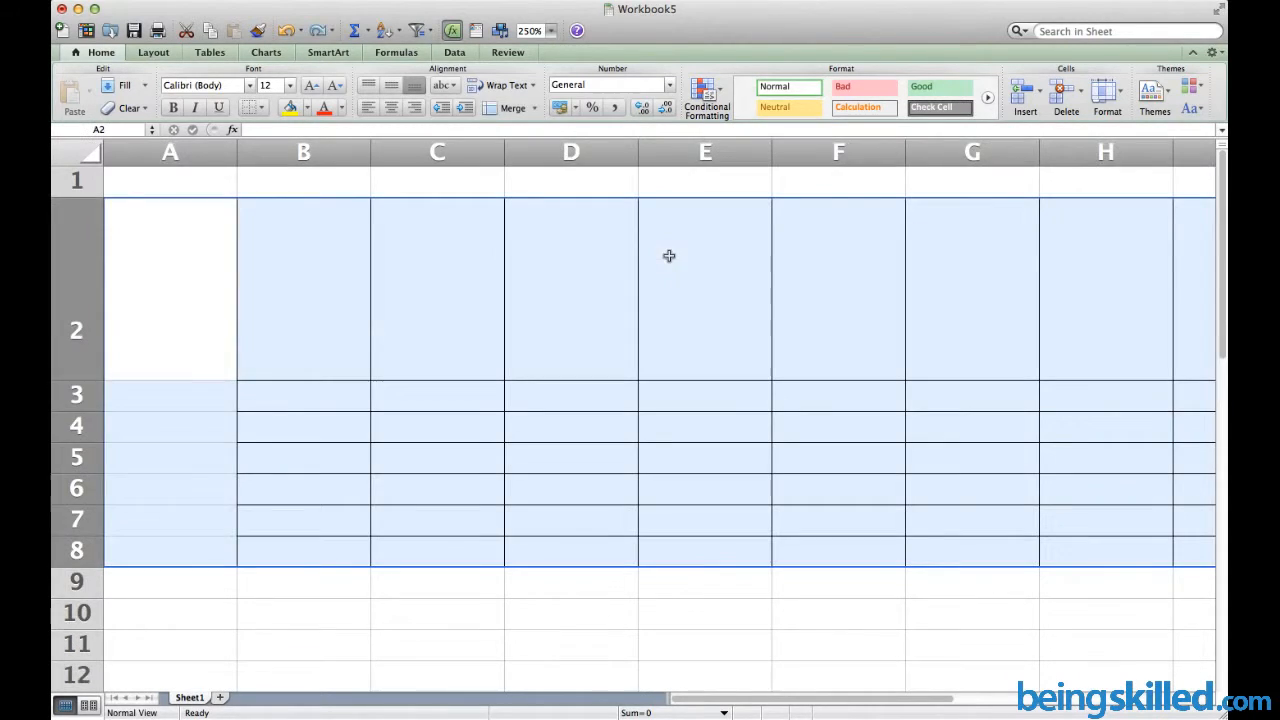
key(super+z)
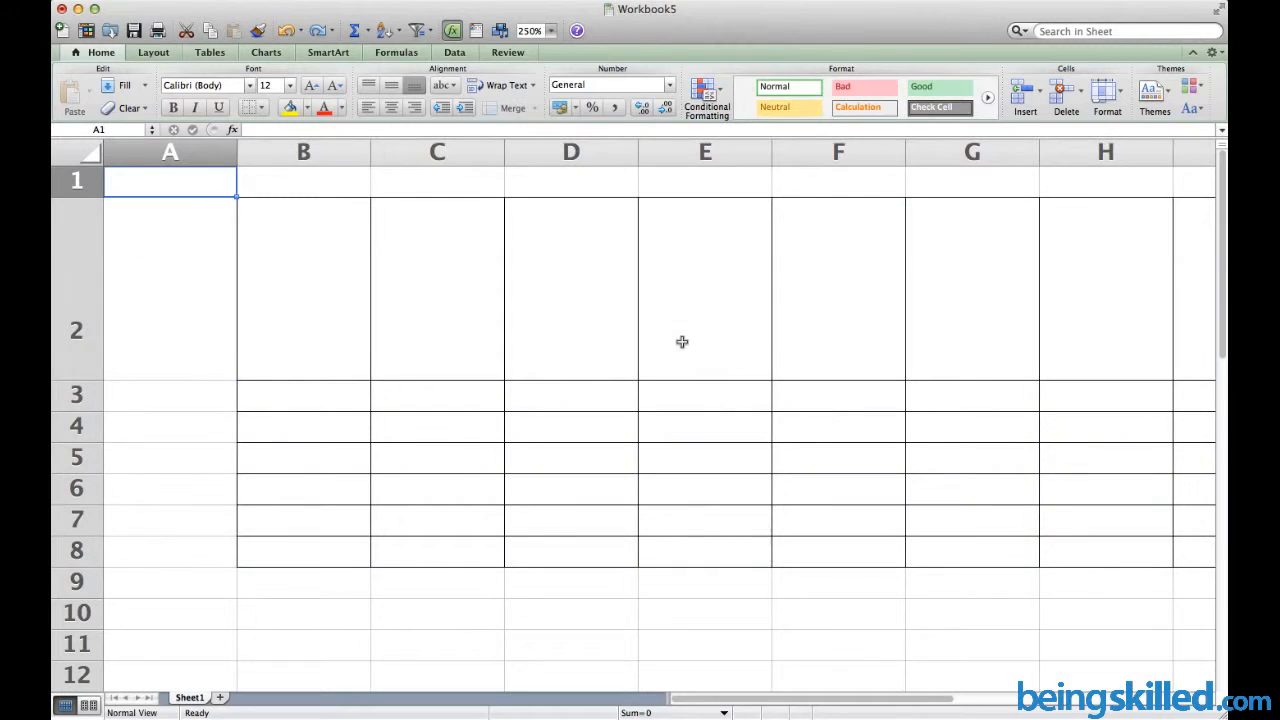
click(666, 331)
key(super+y)
key(super+z)
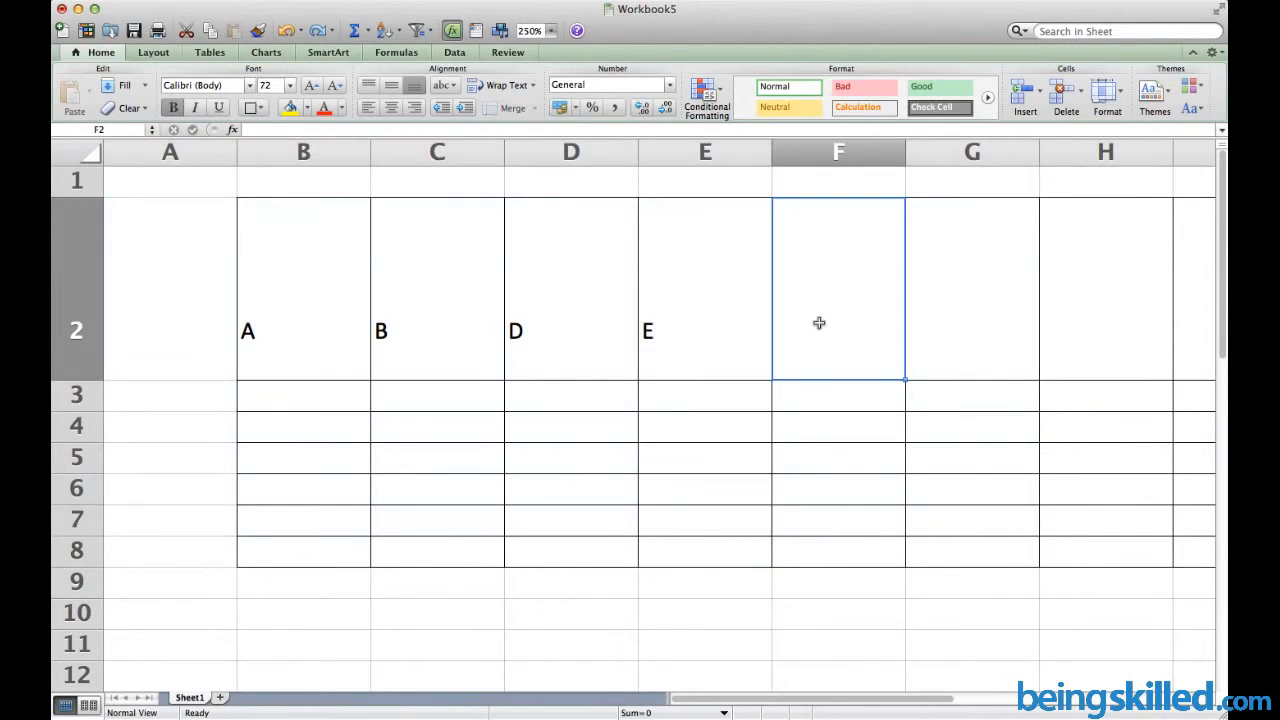
key(super+y)
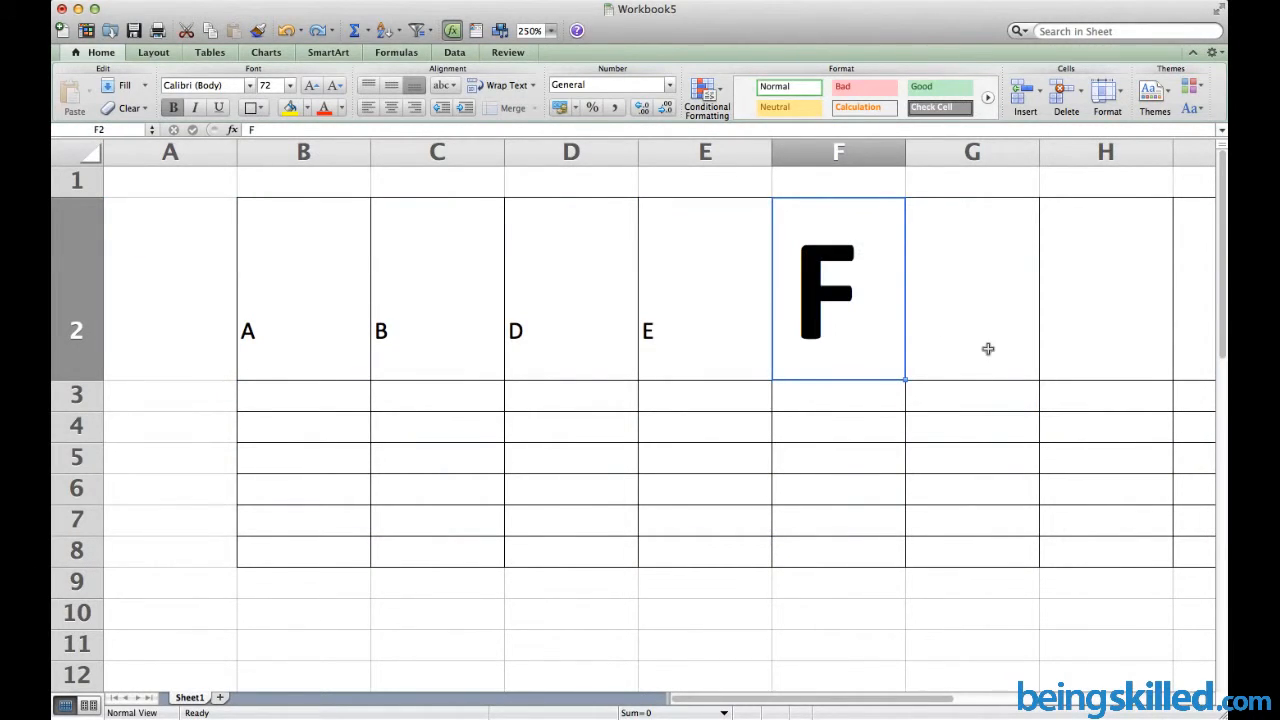
Clear the large F from cell F2, leaving it empty
click(988, 349)
click(856, 318)
key(Right)
key(Left)
key(BackSpace)
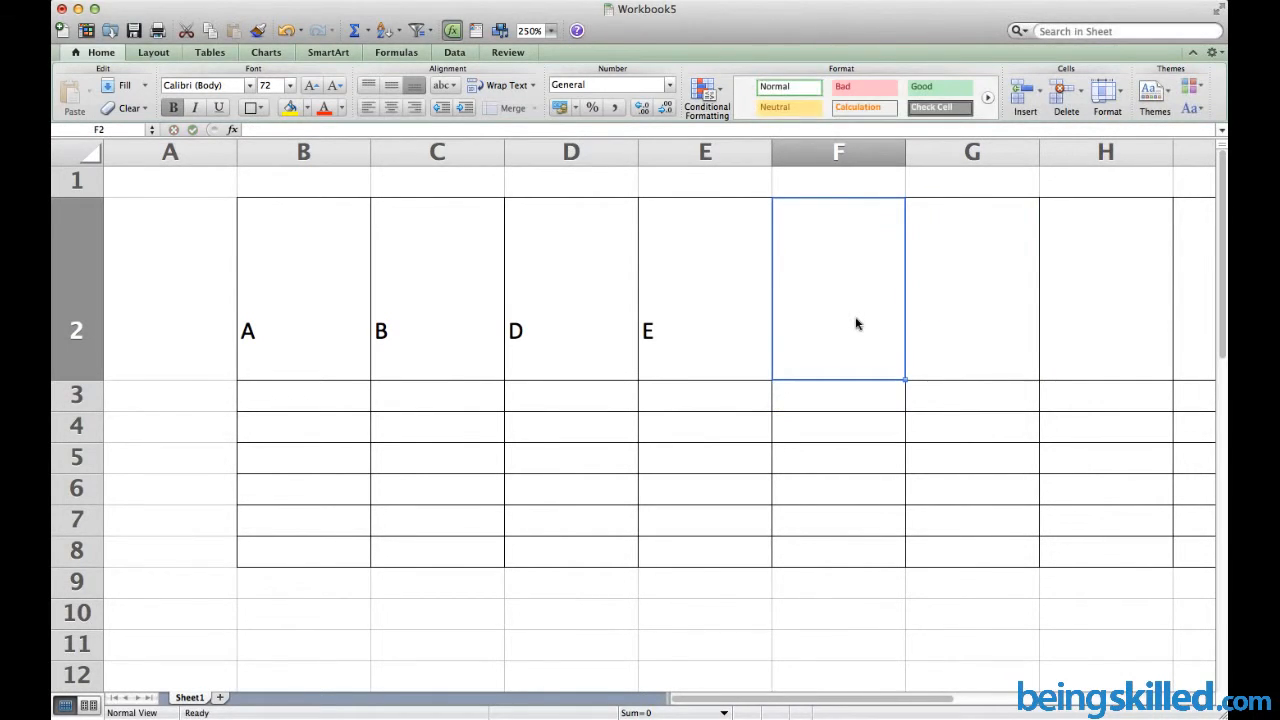
Clear F2's contents and enter a lowercase j there
right_click(856, 323)
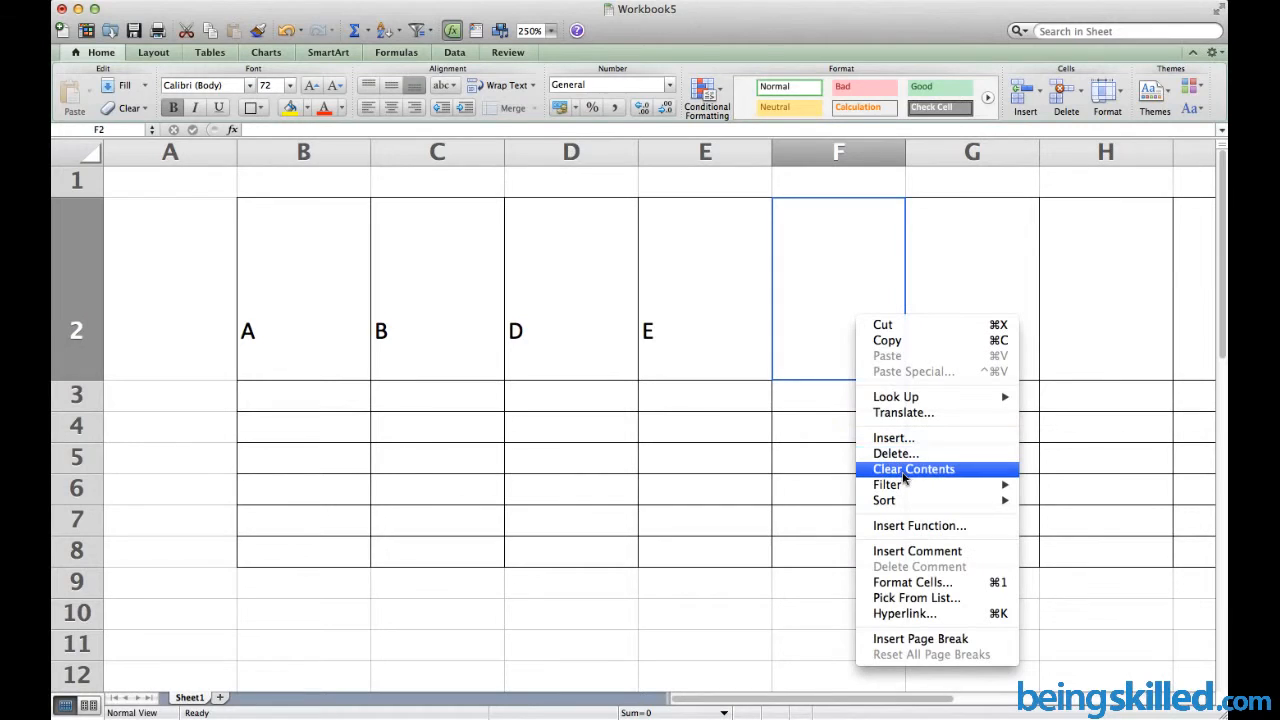
click(903, 469)
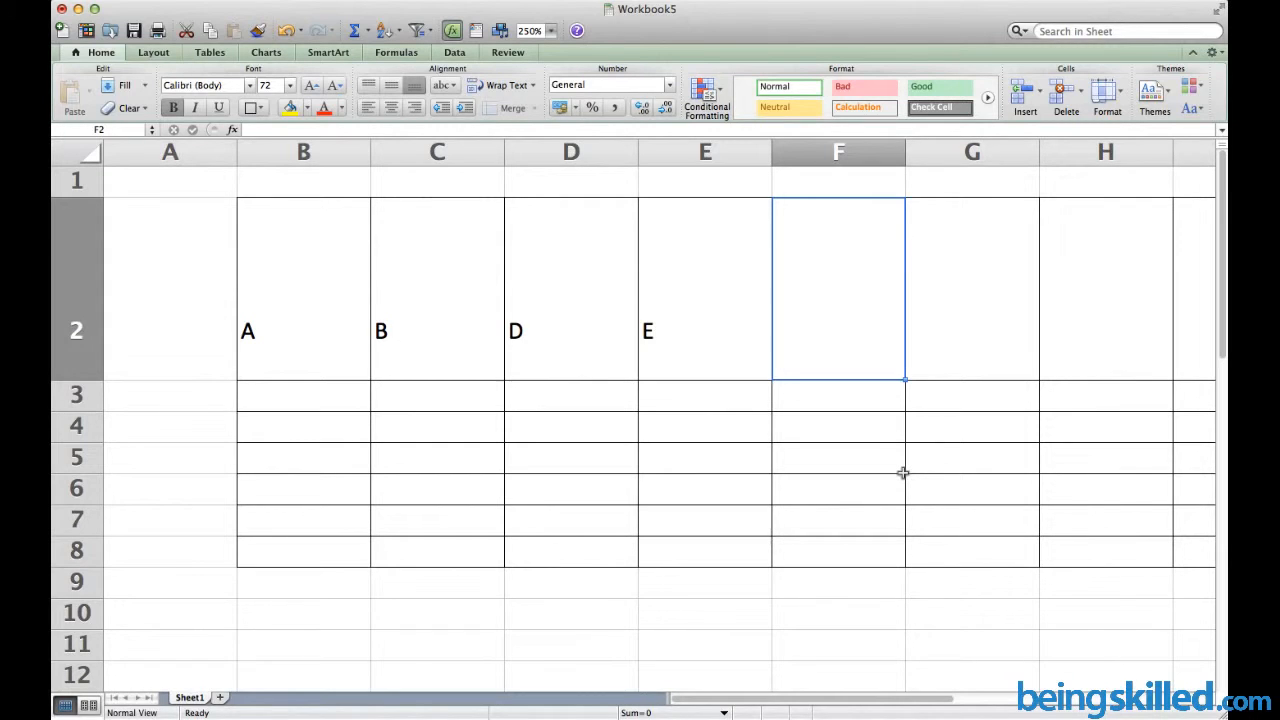
text(j)
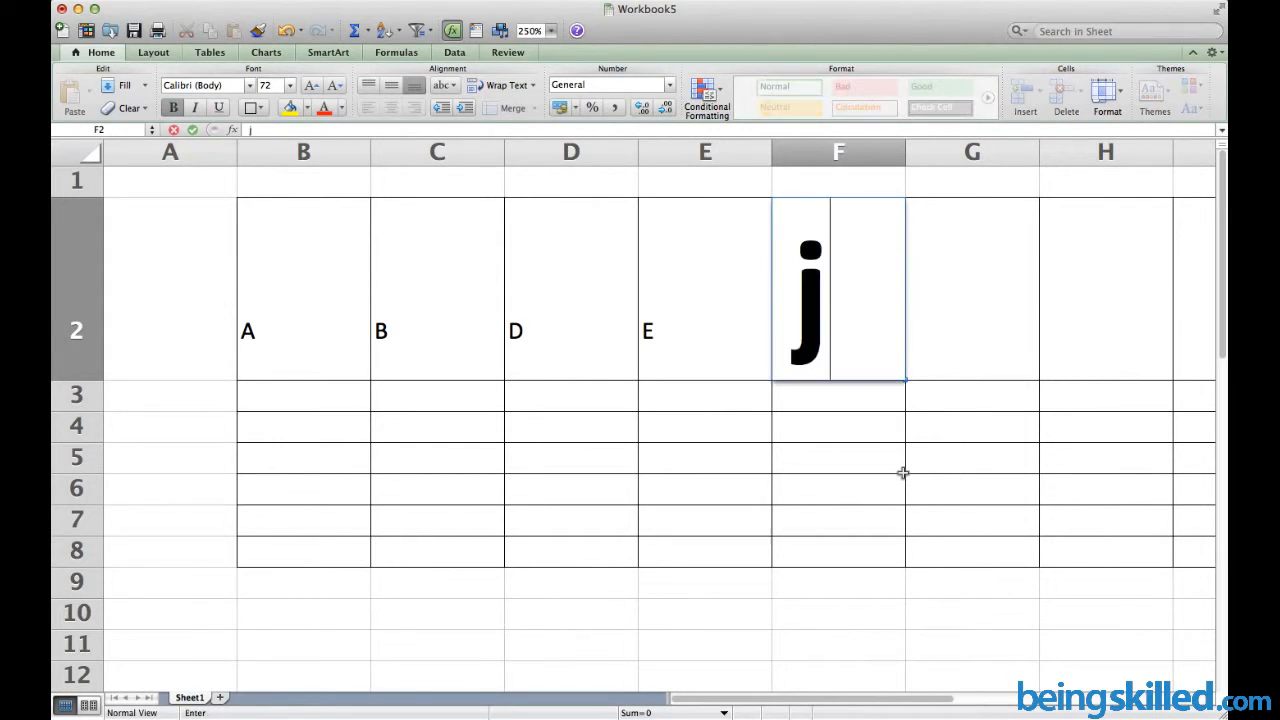
key(ctrl+Return)
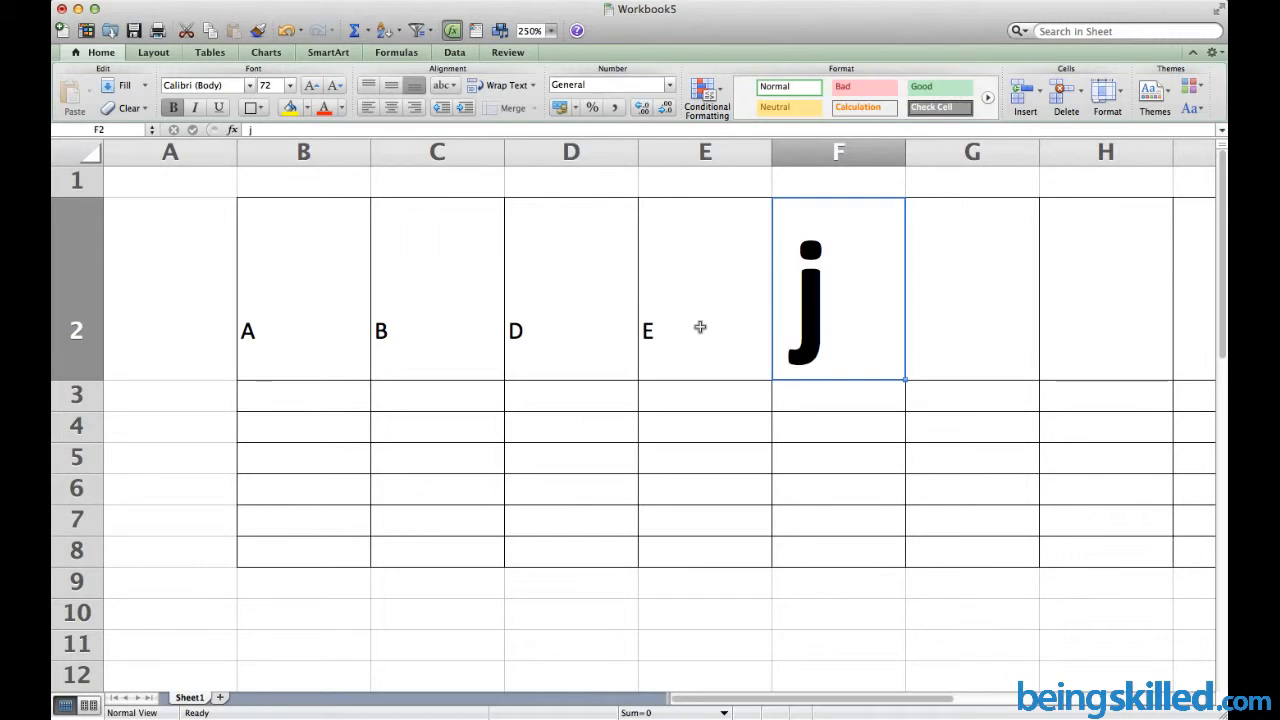
Check row 2 by selecting E2, the lettered cells, then F2 with the j
click(700, 327)
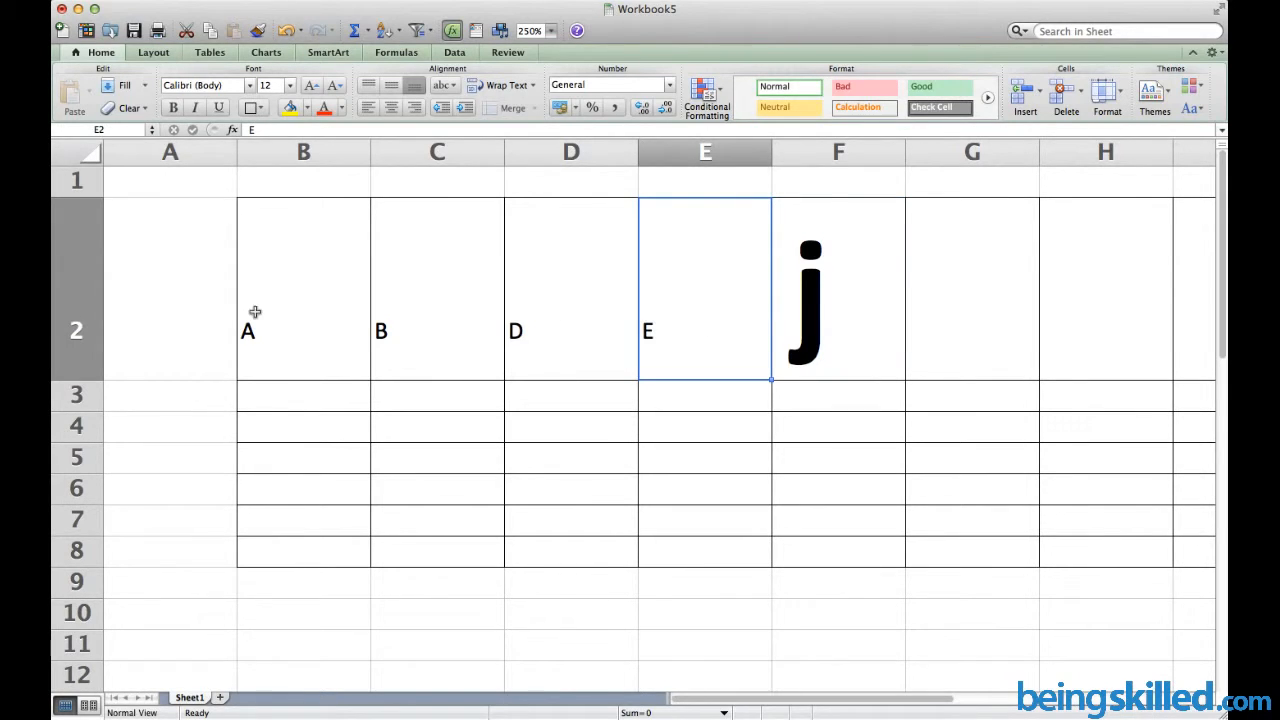
drag(254, 314, 674, 314)
click(837, 318)
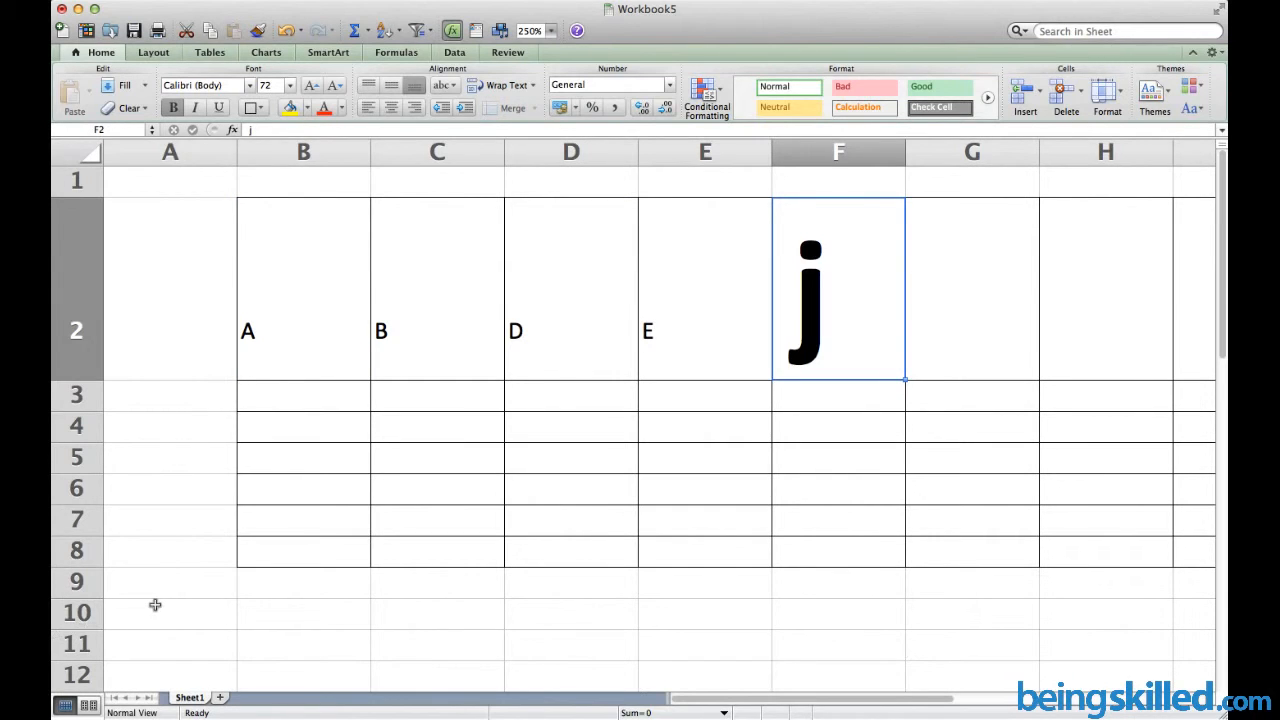
Delete entire rows 1–10 via the Delete dialog, then select B11 on the blank sheet
drag(154, 608, 1032, 146)
scroll(137, 309, left, 10)
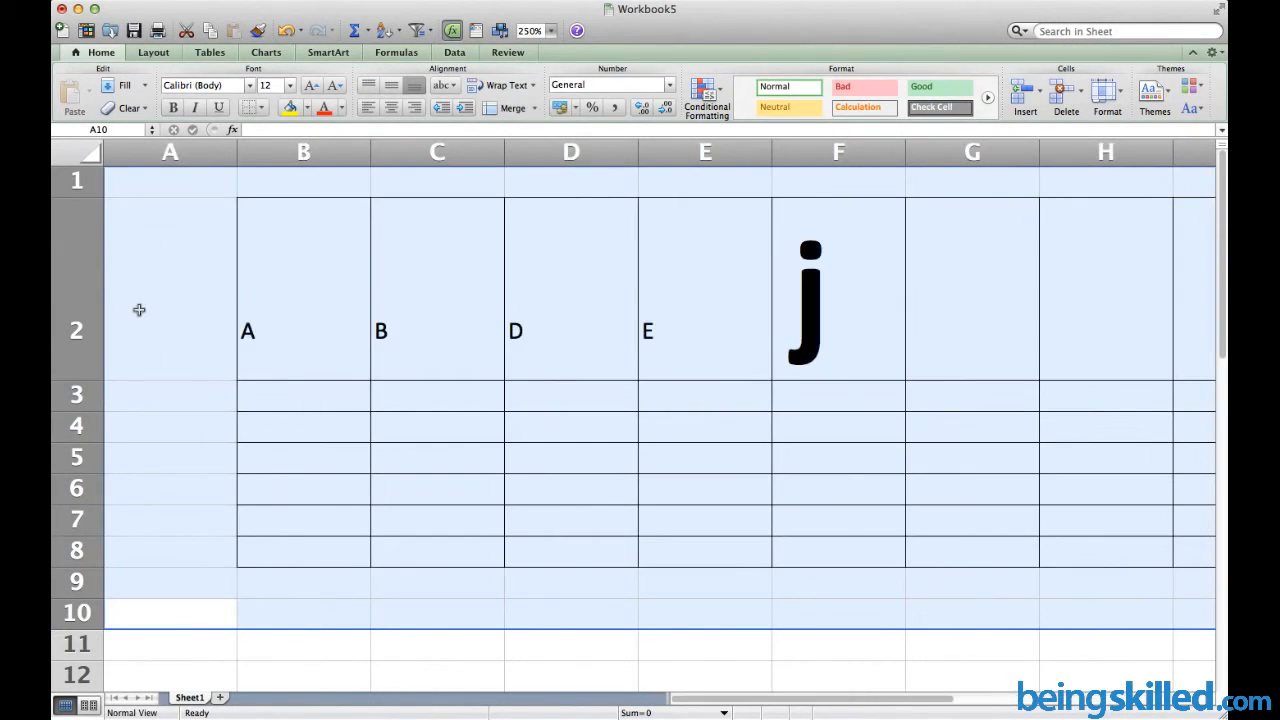
right_click(141, 293)
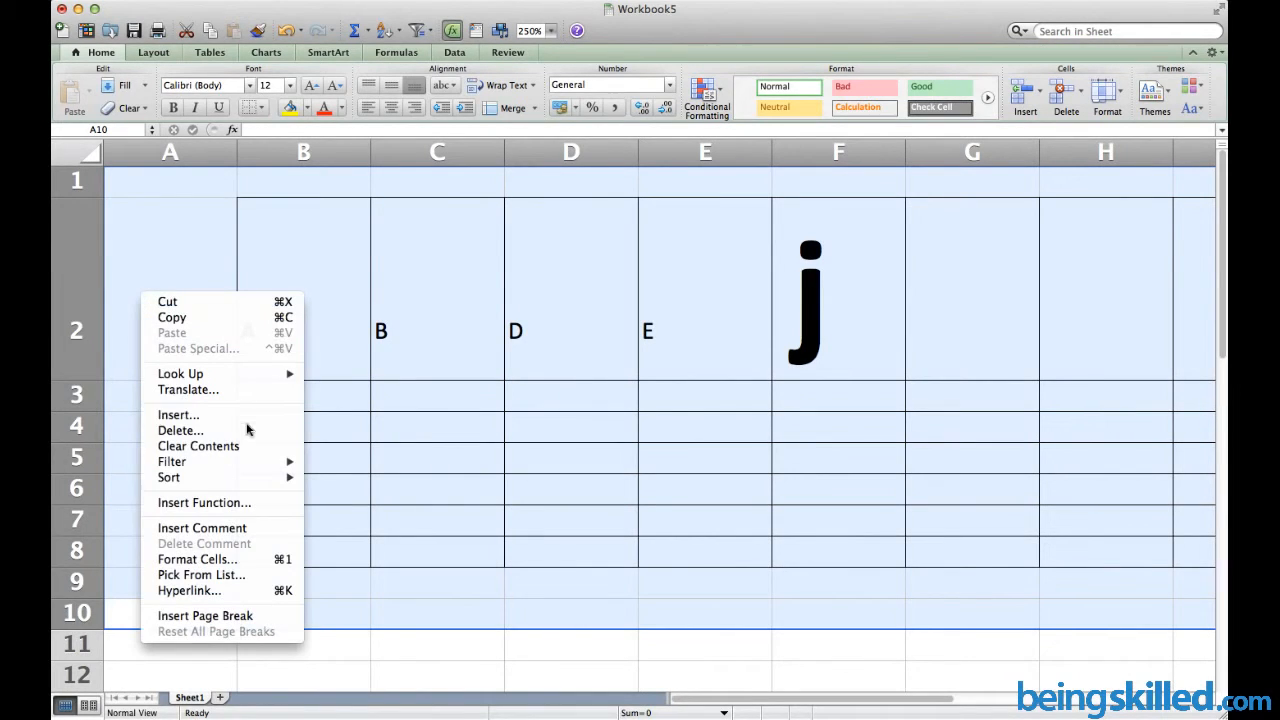
click(248, 430)
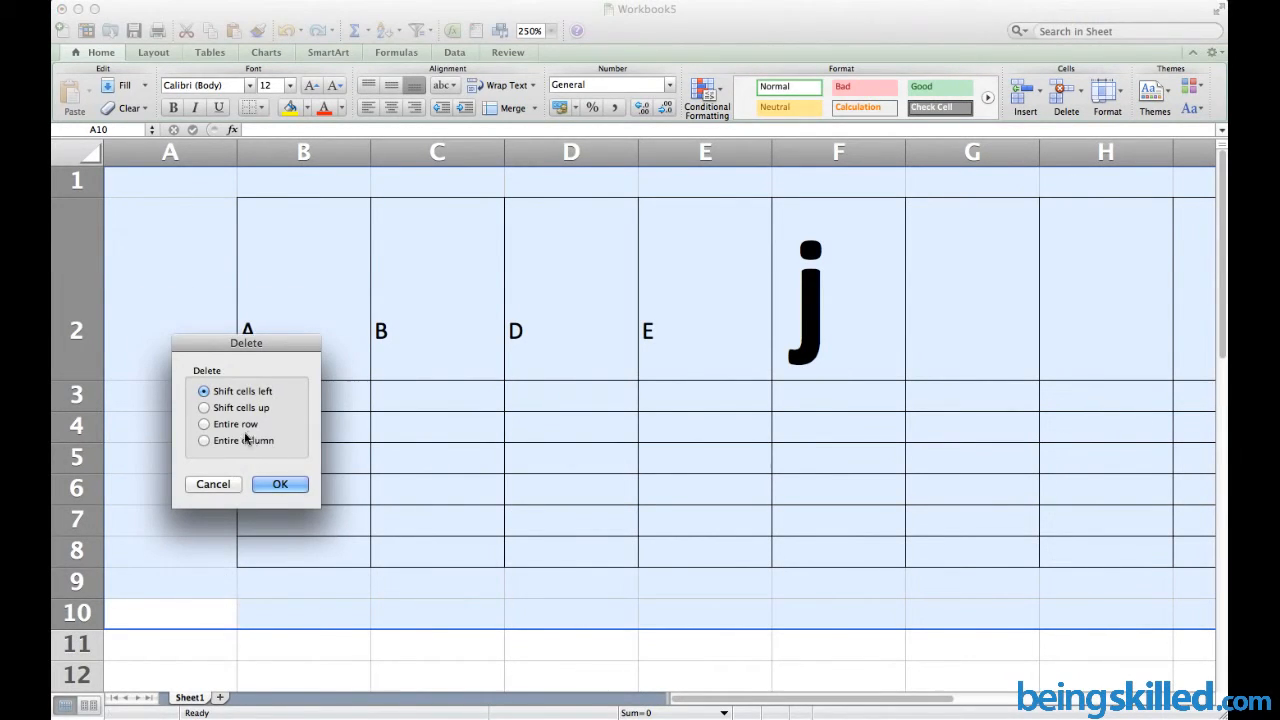
click(236, 424)
click(285, 485)
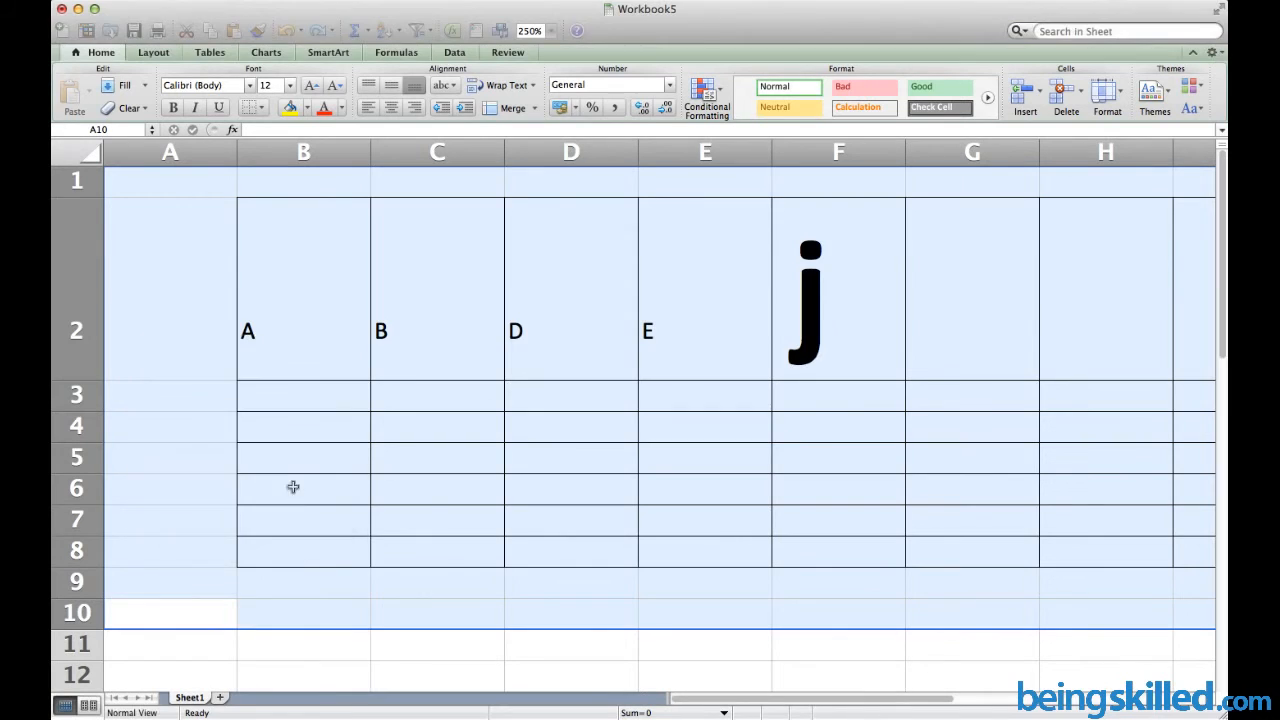
click(293, 492)
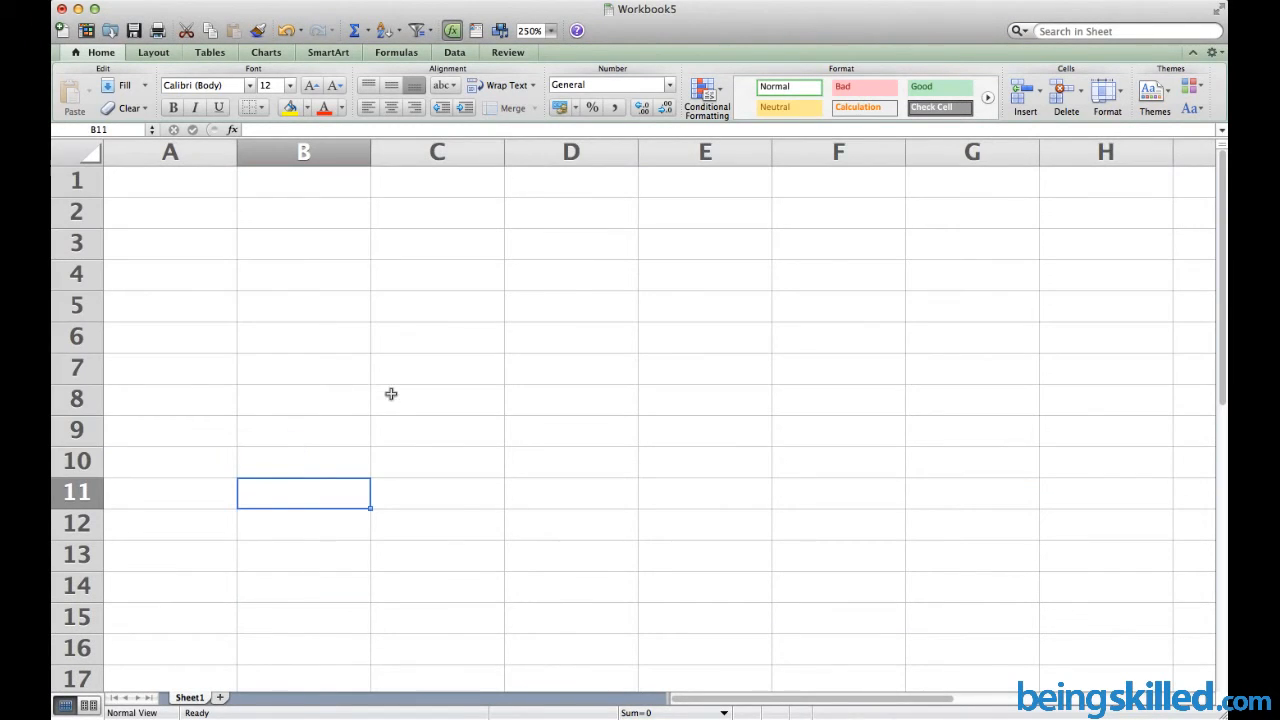